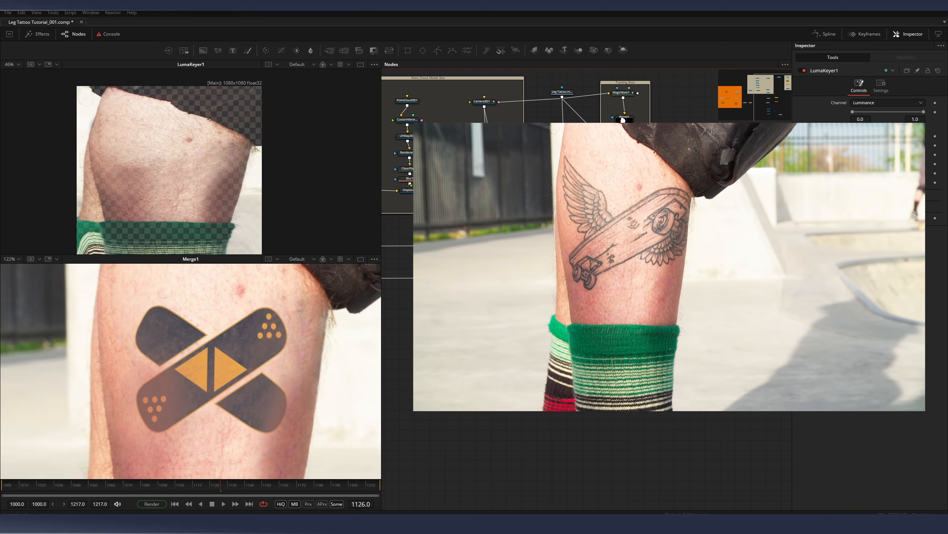
- Raise the low luminance limit of LumaKeyer1 and preview the tattoo composite at other frames
{"action": "left_click_drag", "start_coordinate": [853, 112], "coordinate": [893, 112]}
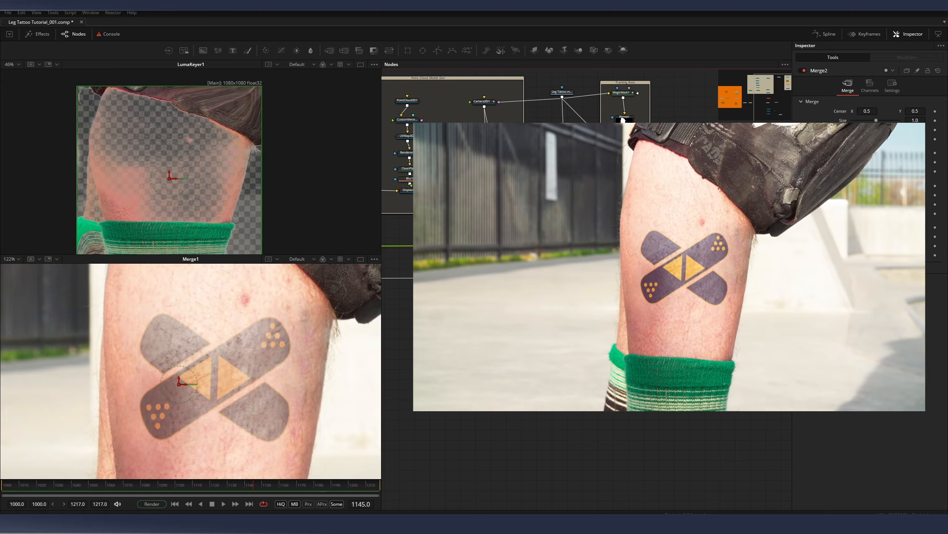
{"action": "scroll", "coordinate": [298, 406], "scroll_direction": "down", "scroll_amount": 2}
{"action": "left_click_drag", "start_coordinate": [153, 489], "coordinate": [61, 487]}
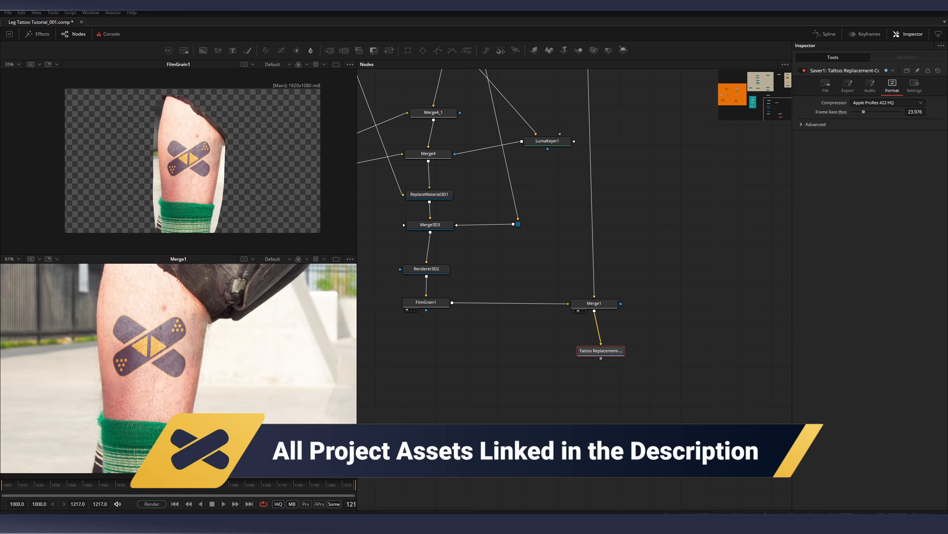
- Examine the finished node graph with its tattoo removal, tattoo, point cloud model and tracking roto groups
{"action": "scroll", "coordinate": [634, 222], "scroll_direction": "down", "scroll_amount": 6}
{"action": "left_click_drag", "start_coordinate": [616, 213], "coordinate": [736, 262]}
{"action": "scroll", "coordinate": [728, 270], "scroll_direction": "up", "scroll_amount": 2}
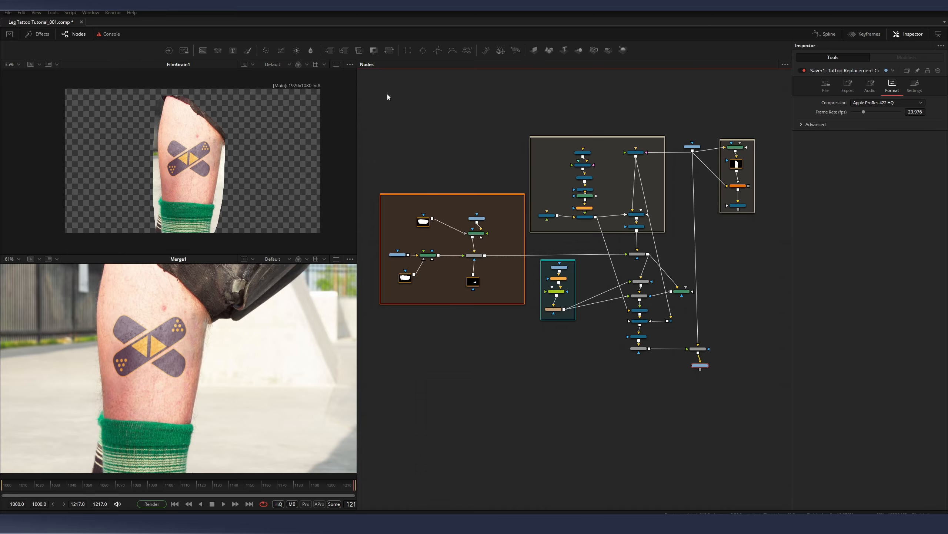
{"action": "left_click_drag", "start_coordinate": [381, 91], "coordinate": [773, 385]}
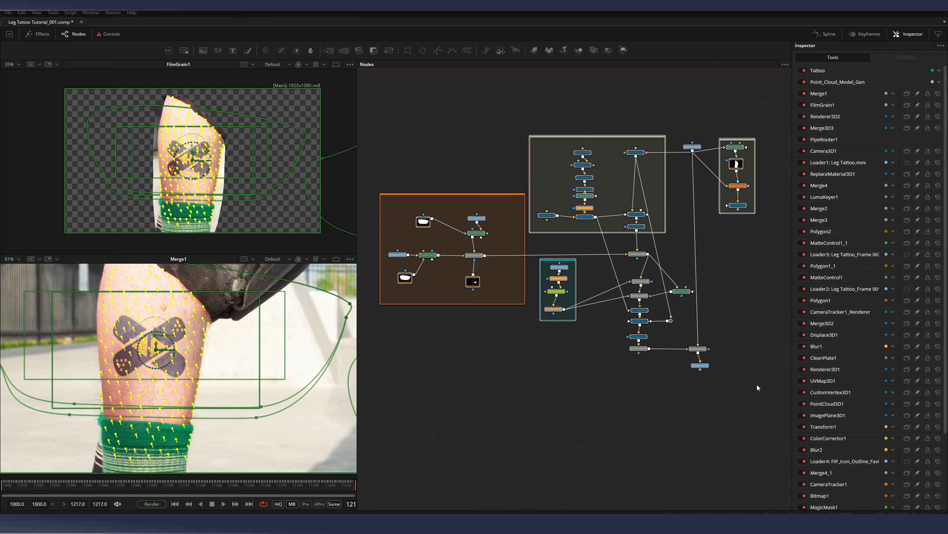
{"action": "left_click", "coordinate": [756, 383]}
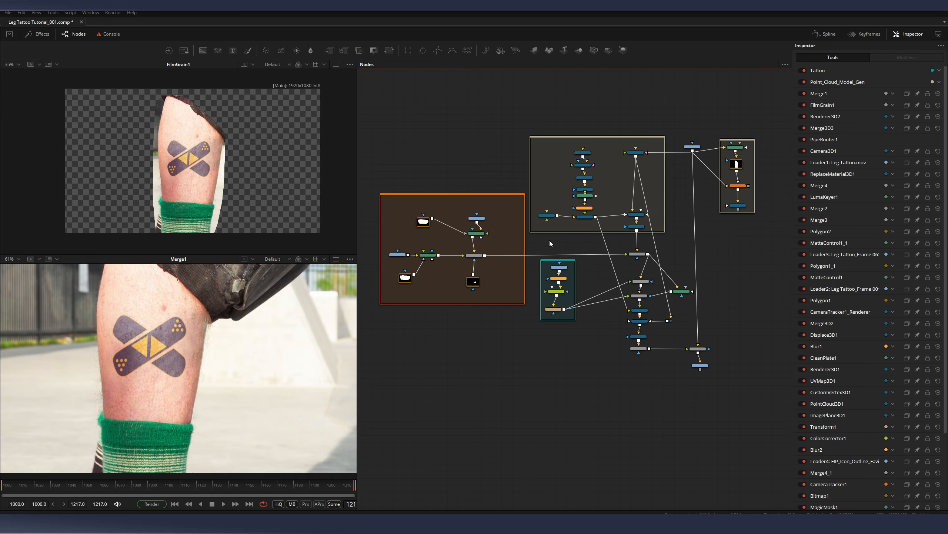
{"action": "scroll", "coordinate": [521, 240], "scroll_direction": "up", "scroll_amount": 2}
{"action": "left_click_drag", "start_coordinate": [532, 234], "coordinate": [568, 240]}
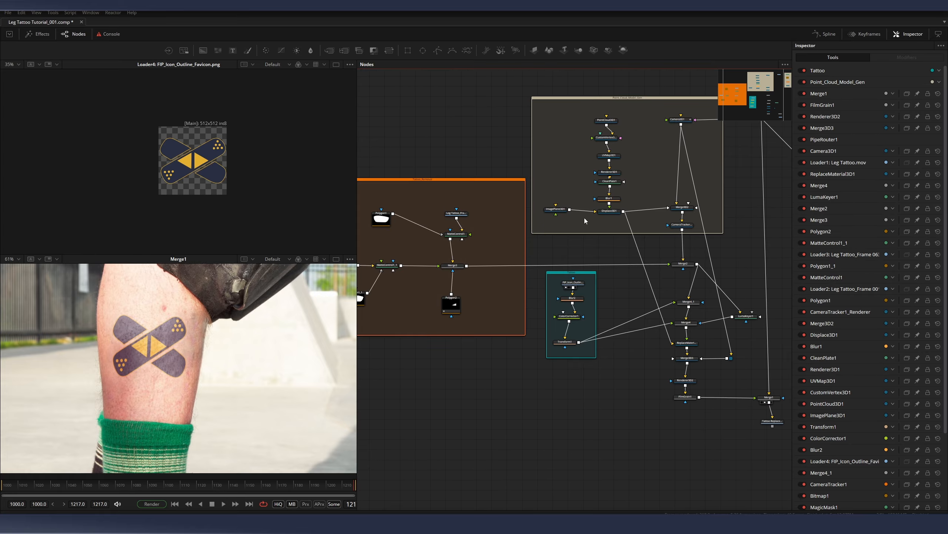
{"action": "scroll", "coordinate": [152, 152], "scroll_direction": "up", "scroll_amount": 2}
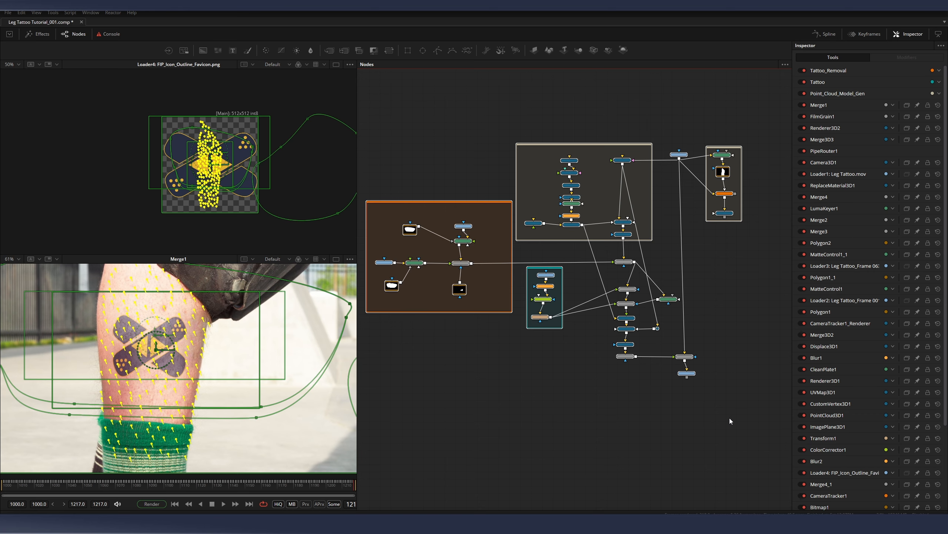
{"action": "left_click", "coordinate": [709, 381]}
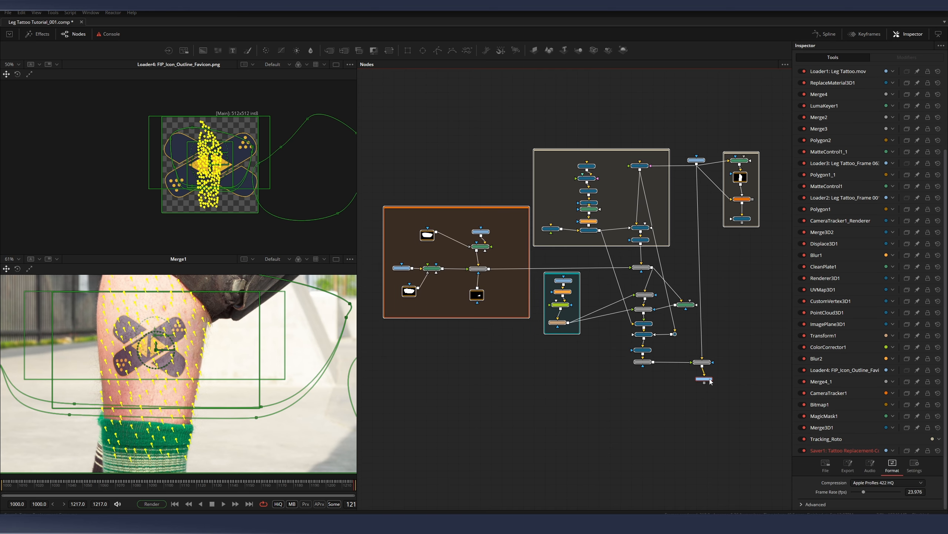
{"action": "left_click", "coordinate": [643, 405]}
{"action": "left_click_drag", "start_coordinate": [703, 402], "coordinate": [712, 405]}
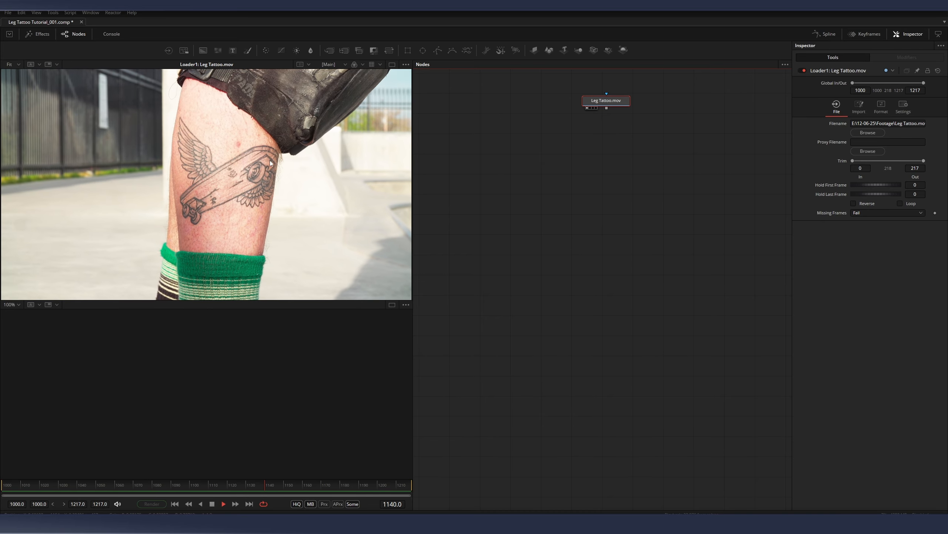
- Add a MagicMask node after Leg Tattoo.mov, show it in the viewer and go to frame 1000
{"action": "key", "text": "shift+space"}
{"action": "type", "text": "magi"}
{"action": "key", "text": "Return"}
{"action": "key", "text": "1"}
{"action": "left_click_drag", "start_coordinate": [30, 484], "coordinate": [0, 459]}
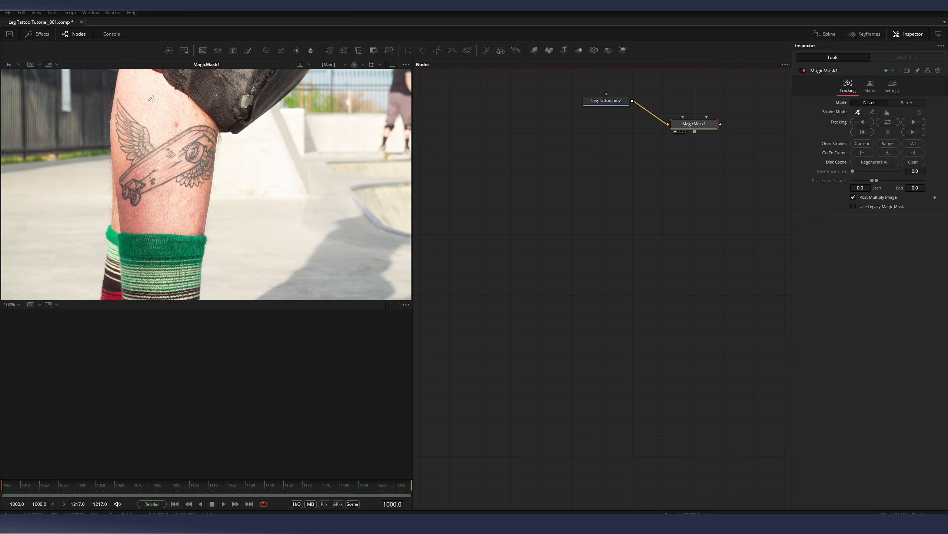
- Mark the thigh, calf, tattoo wing and both socks as included in the mask, and exclude the shorts and the background on both sides
{"action": "left_click", "coordinate": [158, 91]}
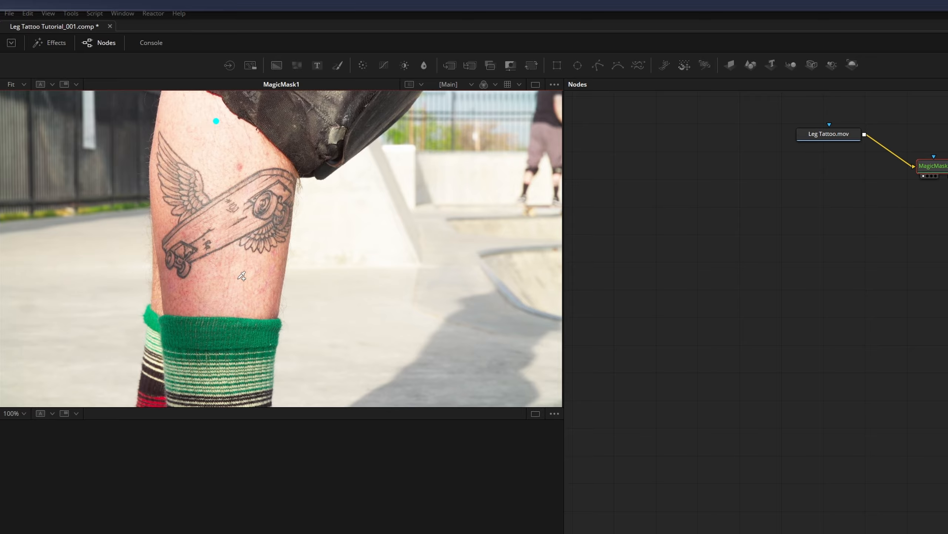
{"action": "left_click", "coordinate": [234, 211]}
{"action": "left_click", "coordinate": [212, 340]}
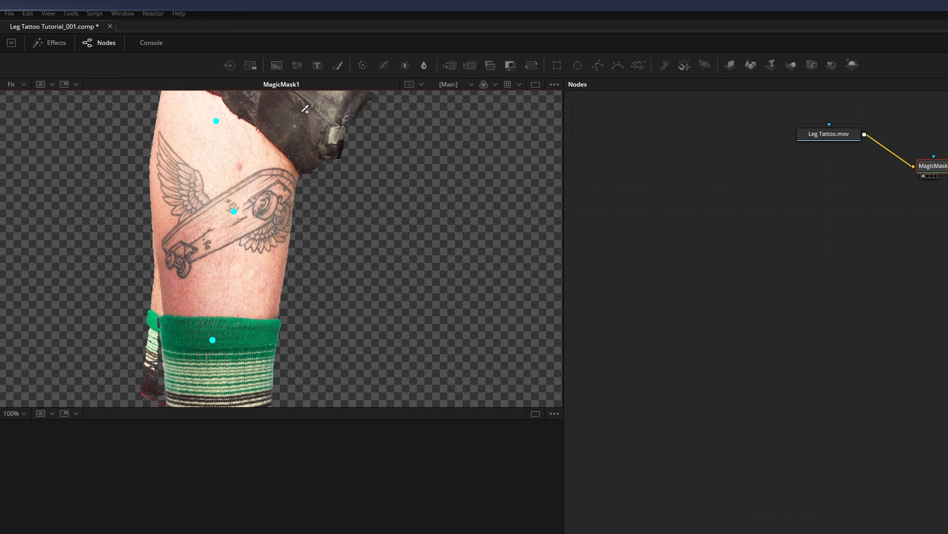
{"action": "left_click", "coordinate": [159, 374]}
{"action": "left_click", "coordinate": [196, 194]}
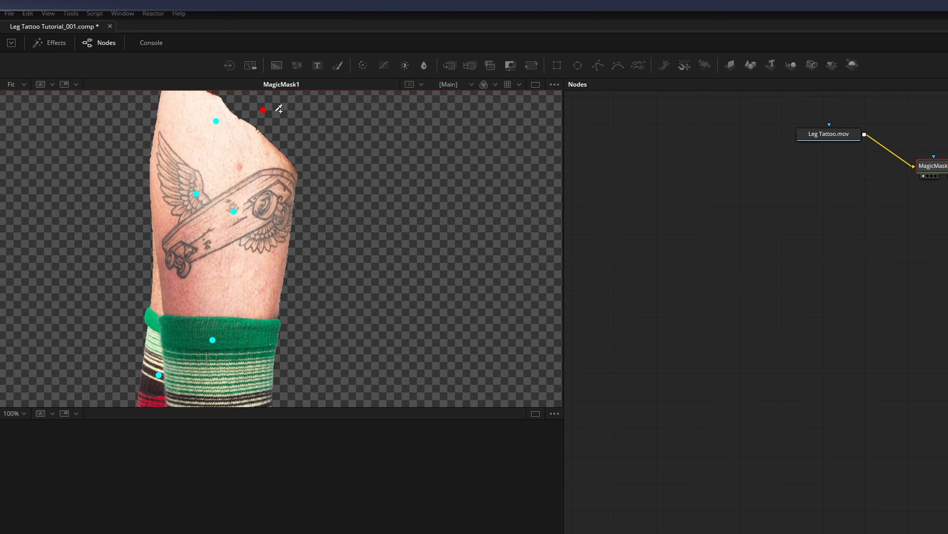
{"action": "left_click", "coordinate": [406, 251]}
{"action": "left_click", "coordinate": [79, 234]}
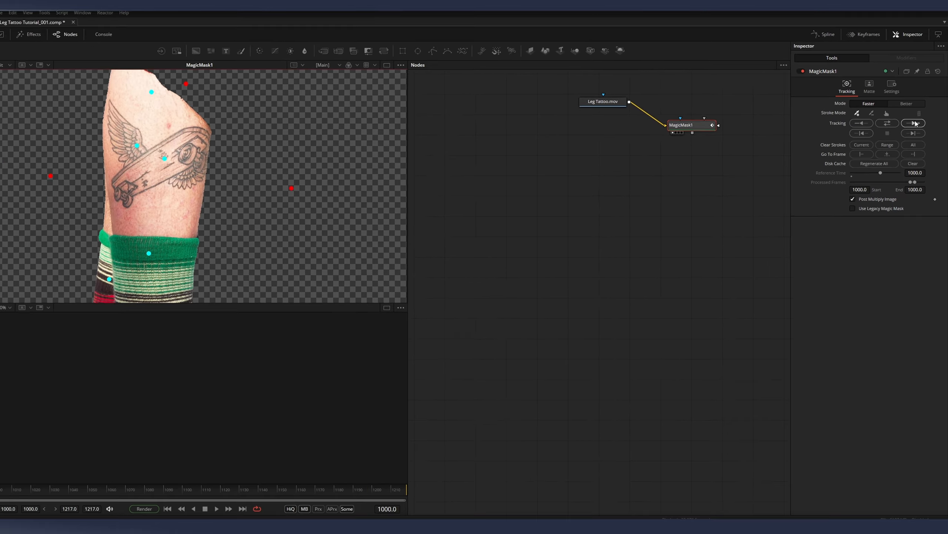
- Track the leg mask forward through the clip and check the result by scrubbing to frame 1117
{"action": "left_click", "coordinate": [905, 168]}
{"action": "left_click_drag", "start_coordinate": [6, 491], "coordinate": [222, 478]}
- Add a Bitmap node below MagicMask1, feed it the mask output and show its alpha matte in the viewer
{"action": "left_click", "coordinate": [693, 164]}
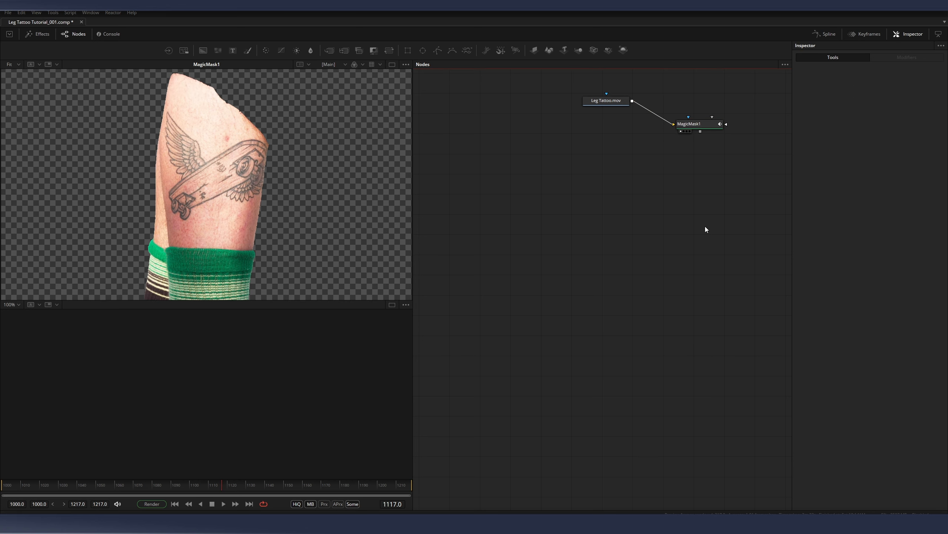
{"action": "key", "text": "shift+space"}
{"action": "type", "text": "bitmap"}
{"action": "key", "text": "Return"}
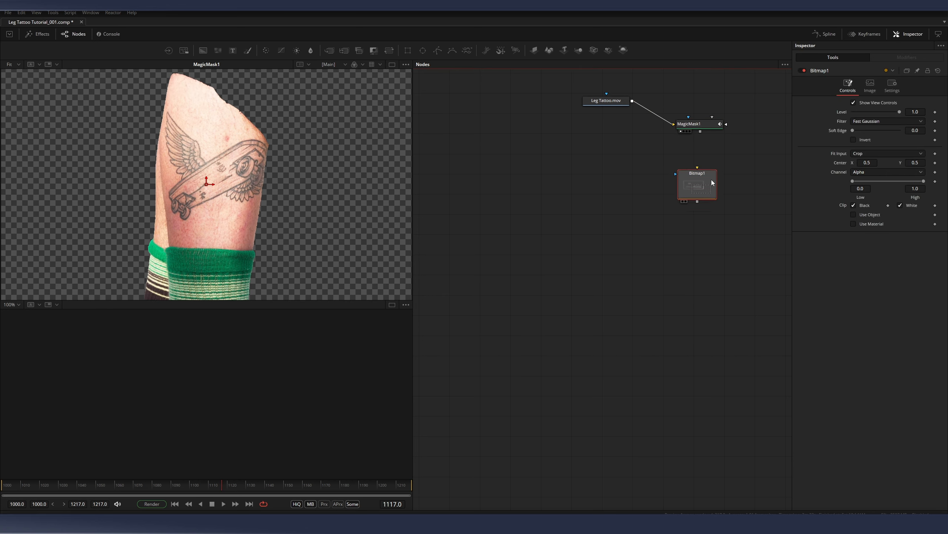
{"action": "left_click_drag", "start_coordinate": [701, 131], "coordinate": [341, 159]}
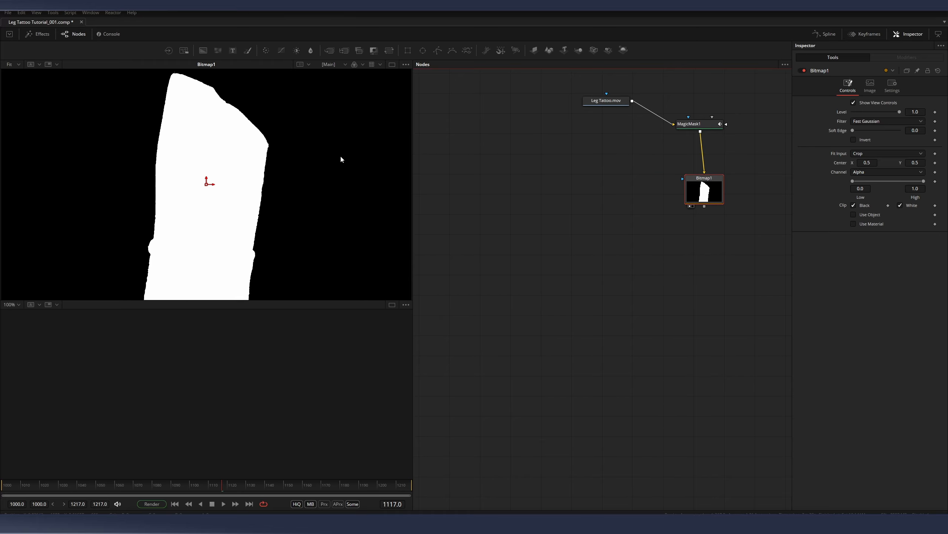
{"action": "left_click_drag", "start_coordinate": [722, 196], "coordinate": [718, 193]}
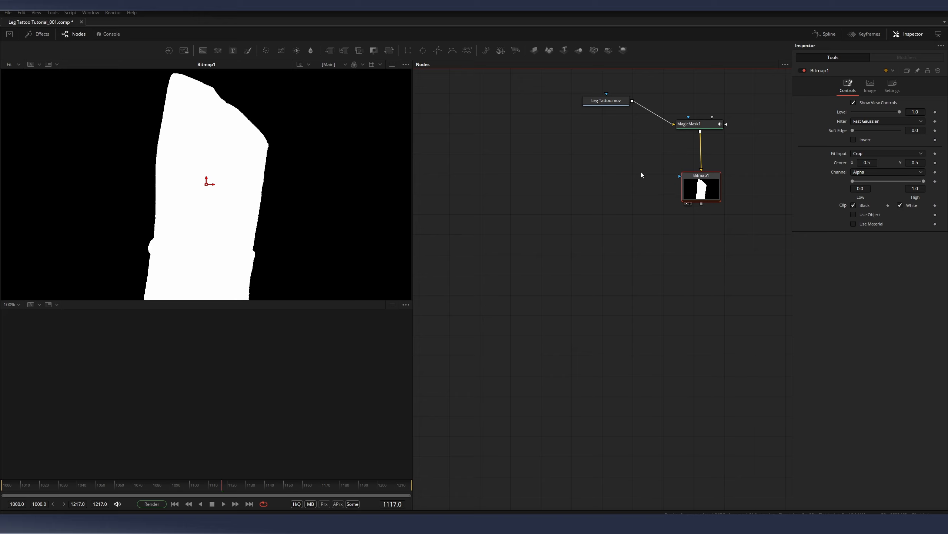
- Add a CameraTracker node, connect Leg Tattoo.mov as its image input and Bitmap1 as its mask, and show it in the second viewer
{"action": "left_click", "coordinate": [682, 226]}
{"action": "key", "text": "shift+space"}
{"action": "type", "text": "cam"}
{"action": "key", "text": "Down"}
{"action": "key", "text": "Down"}
{"action": "key", "text": "Return"}
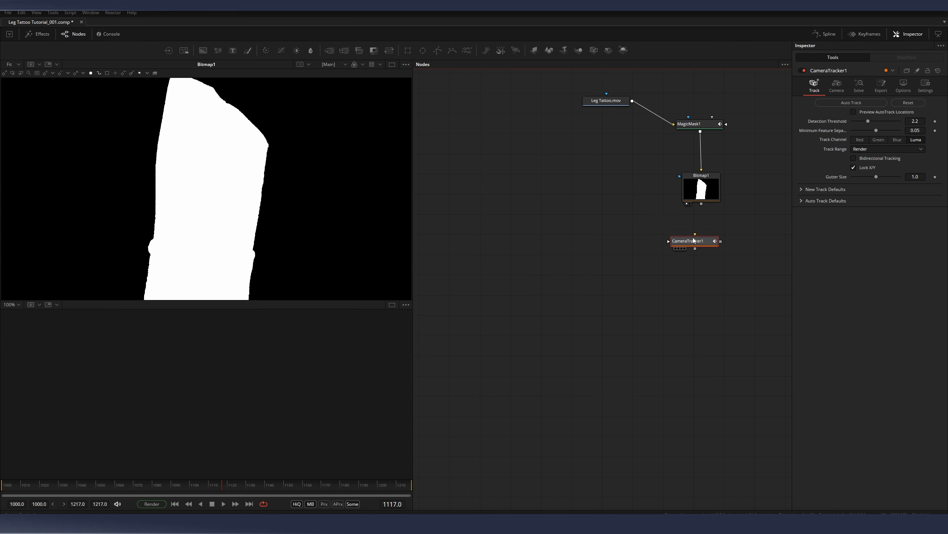
{"action": "left_click_drag", "start_coordinate": [694, 240], "coordinate": [702, 239]}
{"action": "left_click_drag", "start_coordinate": [632, 101], "coordinate": [676, 240]}
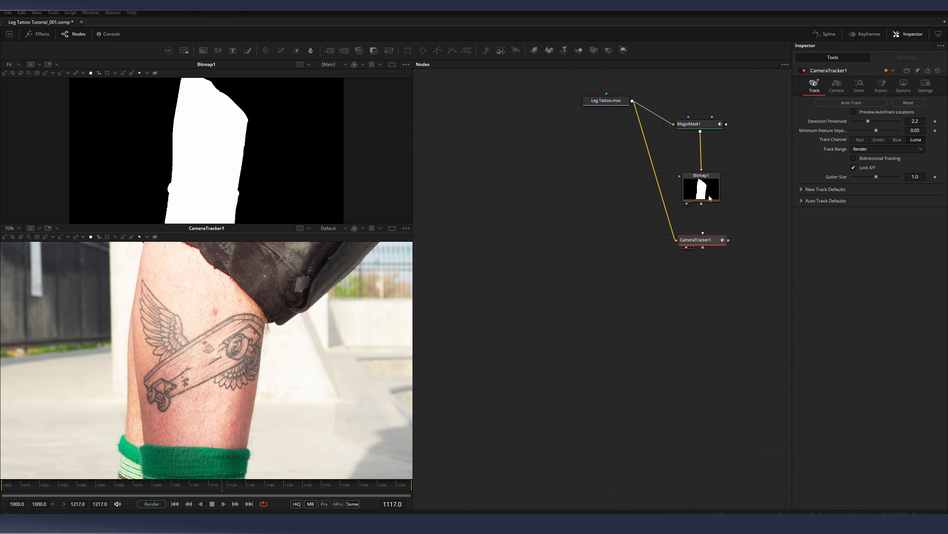
{"action": "left_click_drag", "start_coordinate": [712, 195], "coordinate": [703, 233]}
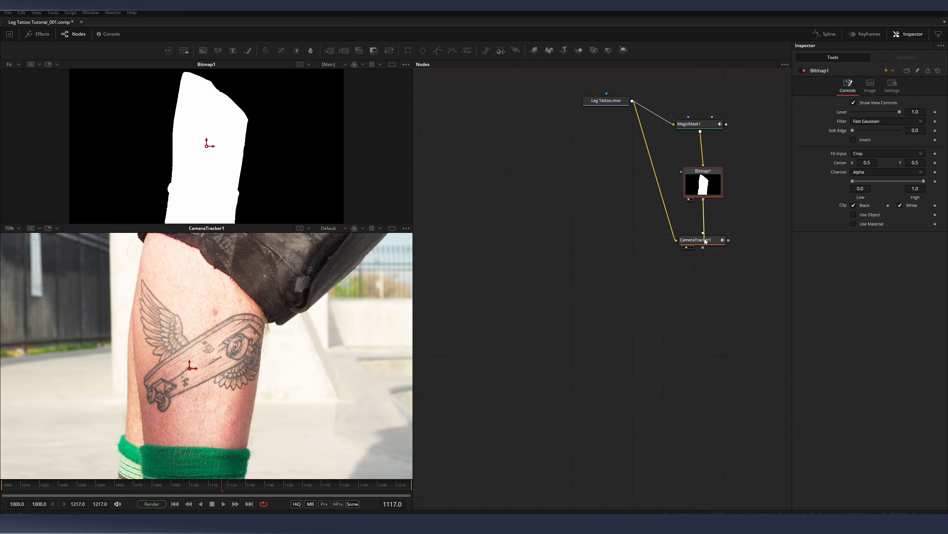
- Preview CameraTracker1's auto-track locations, with Detection Threshold set to 1.9 and Minimum Feature Separation to 0.0227
{"action": "left_click", "coordinate": [698, 241]}
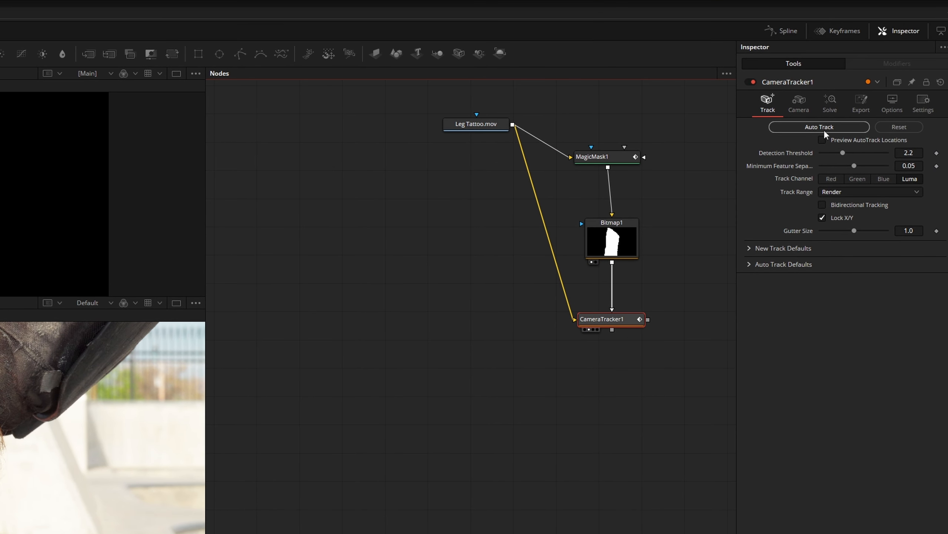
{"action": "left_click", "coordinate": [833, 140]}
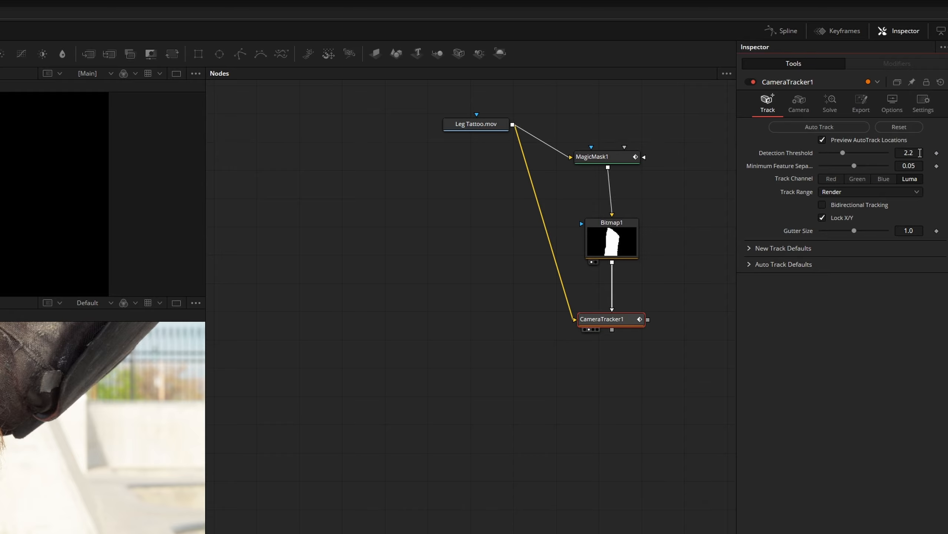
{"action": "left_click_drag", "start_coordinate": [920, 152], "coordinate": [910, 152]}
{"action": "left_click_drag", "start_coordinate": [908, 152], "coordinate": [906, 152]}
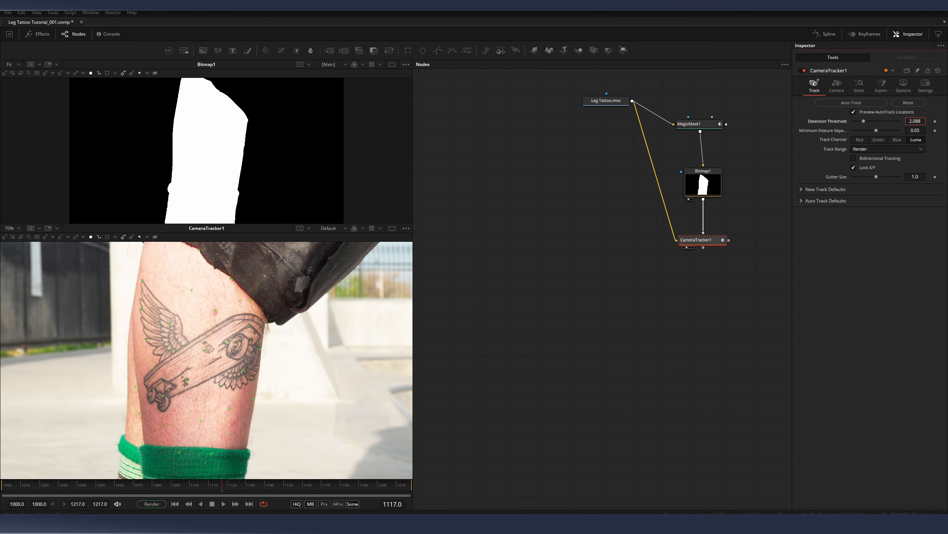
{"action": "mouse_move", "coordinate": [915, 120]}
{"action": "left_mouse_down"}
{"action": "mouse_move", "coordinate": [932, 122]}
{"action": "mouse_move", "coordinate": [913, 129]}
{"action": "left_mouse_up"}
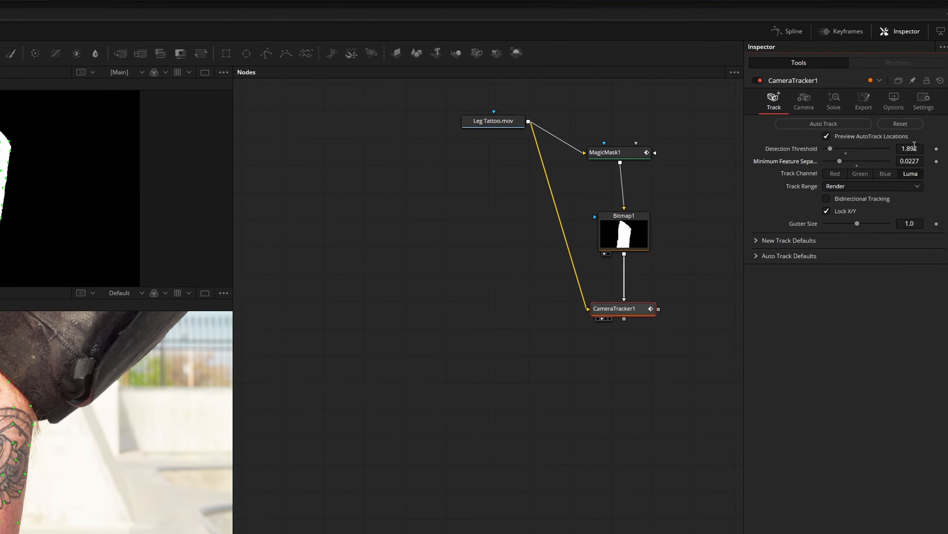
{"action": "left_click", "coordinate": [914, 148]}
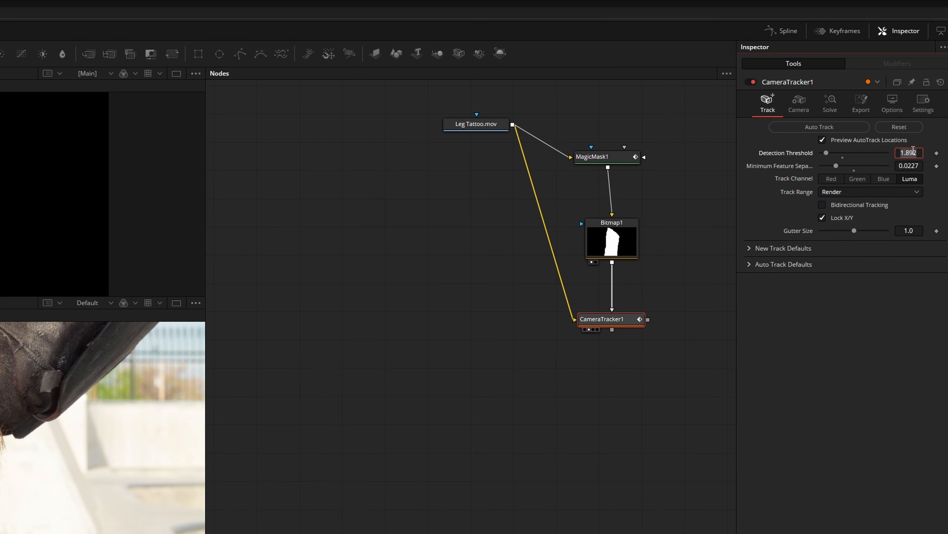
{"action": "type", "text": "1.9"}
{"action": "key", "text": "Tab"}
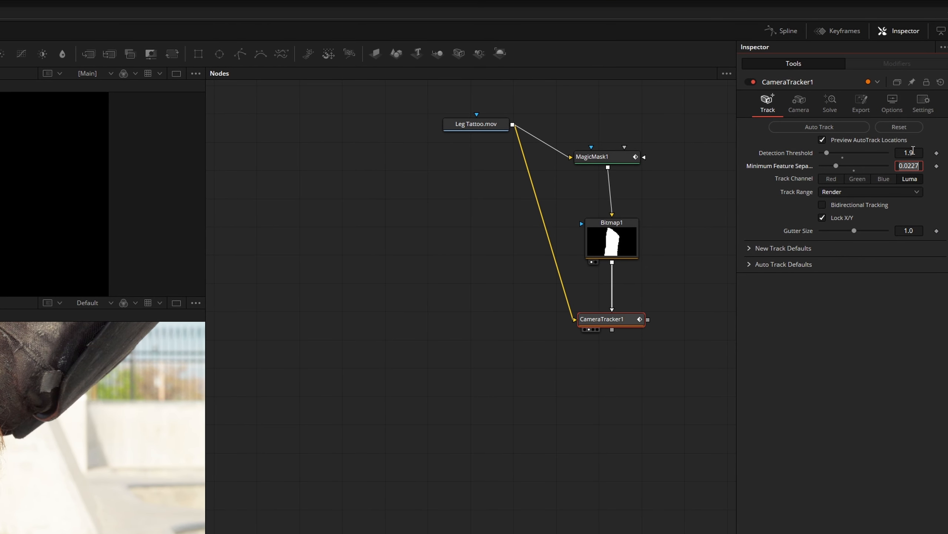
{"action": "left_click", "coordinate": [916, 364]}
- Auto-track the masked leg with Bidirectional Tracking enabled, and solve the camera
{"action": "left_click", "coordinate": [823, 205]}
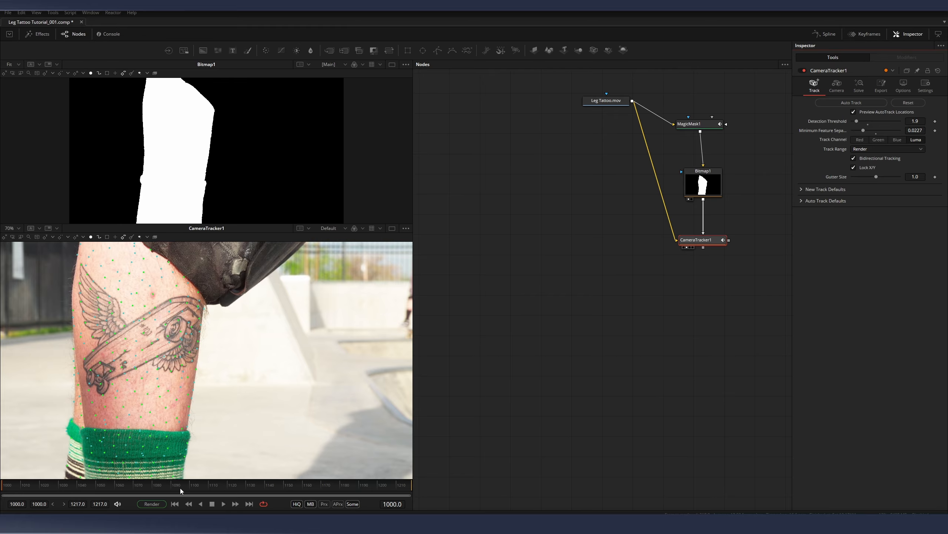
{"action": "left_click", "coordinate": [858, 85]}
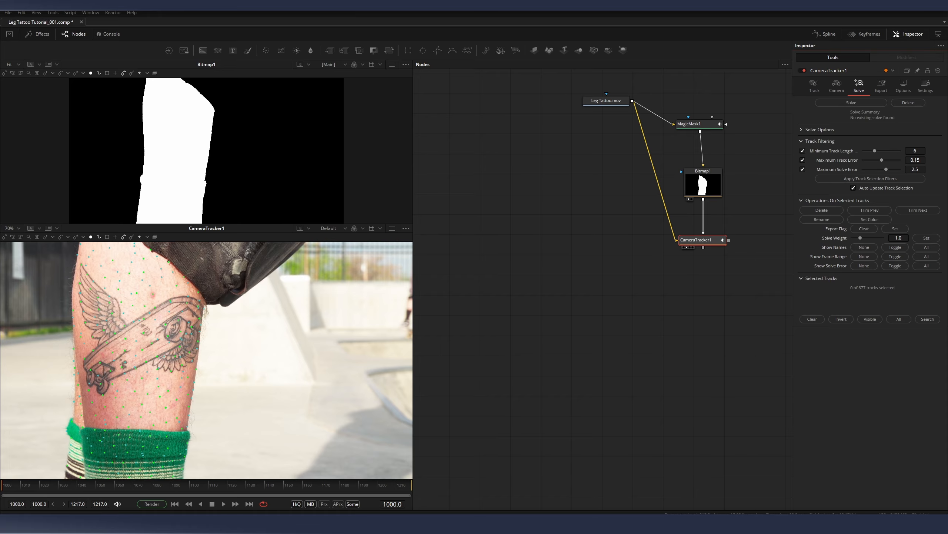
{"action": "left_click", "coordinate": [859, 103]}
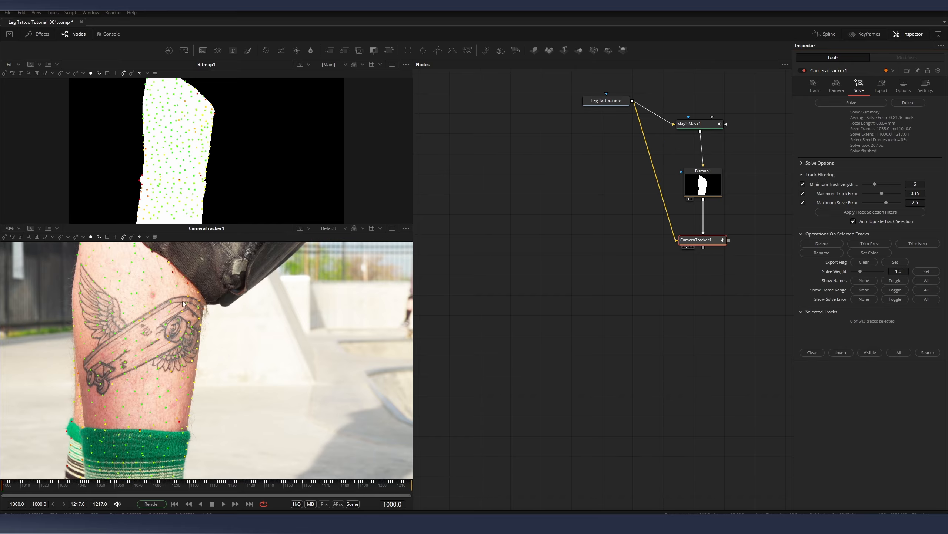
- Add a Merge3D node below CameraTracker1 and connect the tracker's Scene Output to it
{"action": "left_click", "coordinate": [499, 237]}
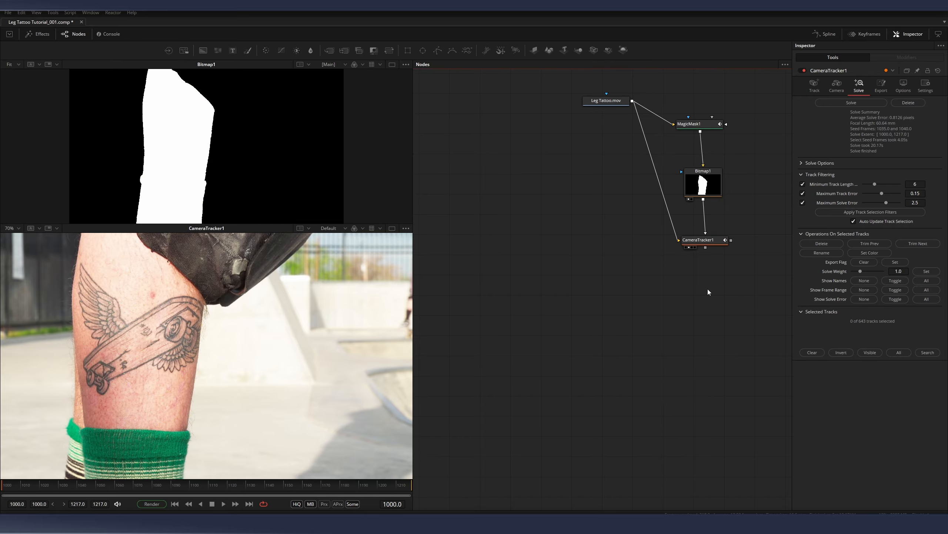
{"action": "key", "text": "shift+space"}
{"action": "type", "text": "merge"}
{"action": "key", "text": "Down"}
{"action": "key", "text": "Return"}
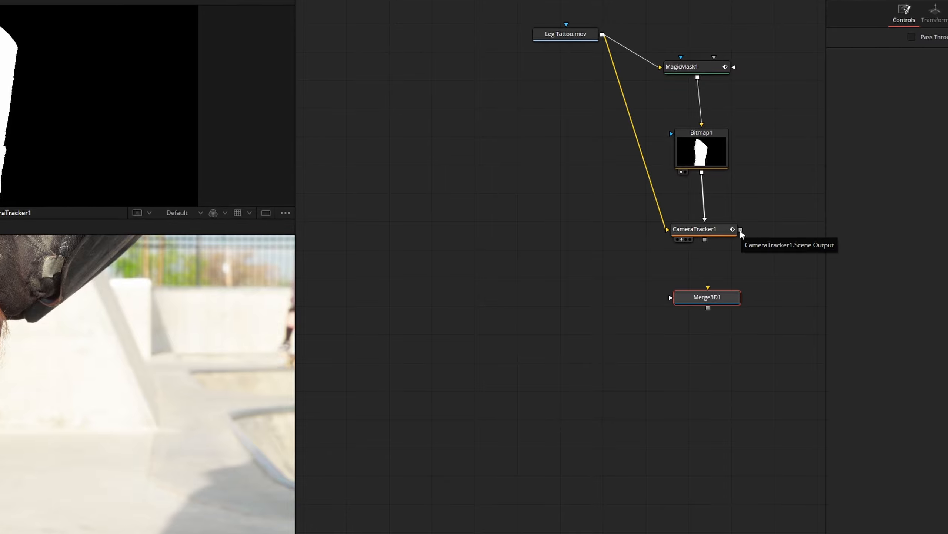
{"action": "left_click_drag", "start_coordinate": [741, 229], "coordinate": [706, 299]}
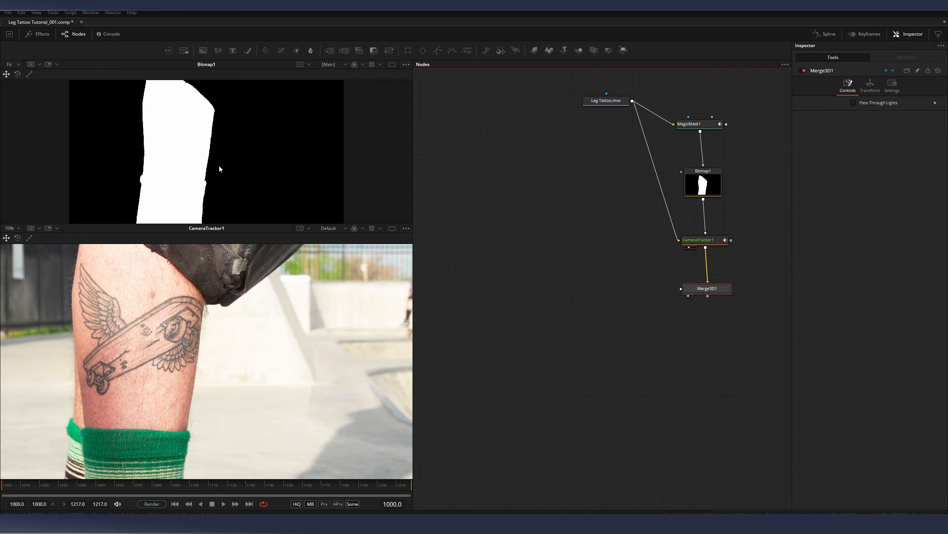
- Show Merge3D1 in the first viewer and examine the solved point cloud of the leg from several angles
{"action": "key", "text": "1"}
{"action": "left_click_drag", "start_coordinate": [238, 100], "coordinate": [250, 141]}
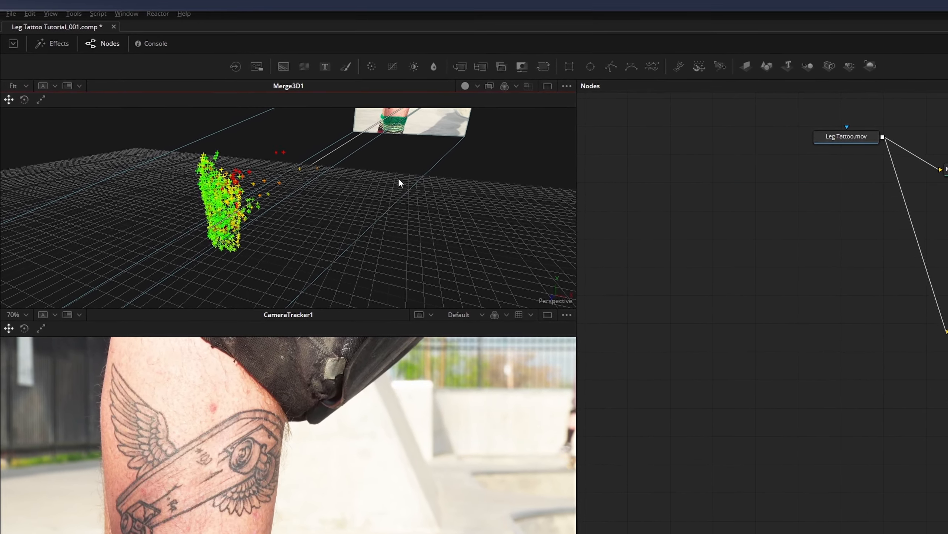
{"action": "left_click_drag", "start_coordinate": [399, 179], "coordinate": [243, 197]}
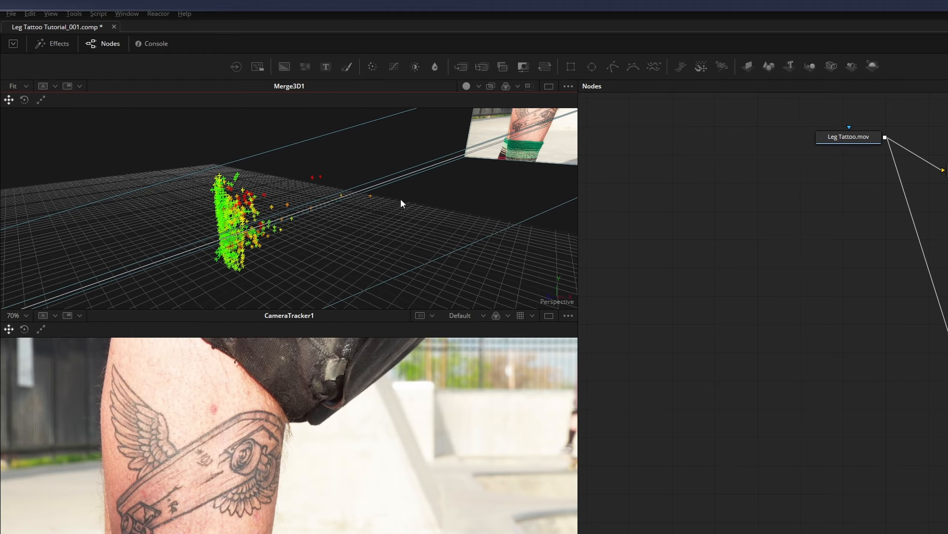
- Select the stray points scattered away from the leg in Merge3D1's solved point cloud
{"action": "left_click_drag", "start_coordinate": [400, 202], "coordinate": [337, 172]}
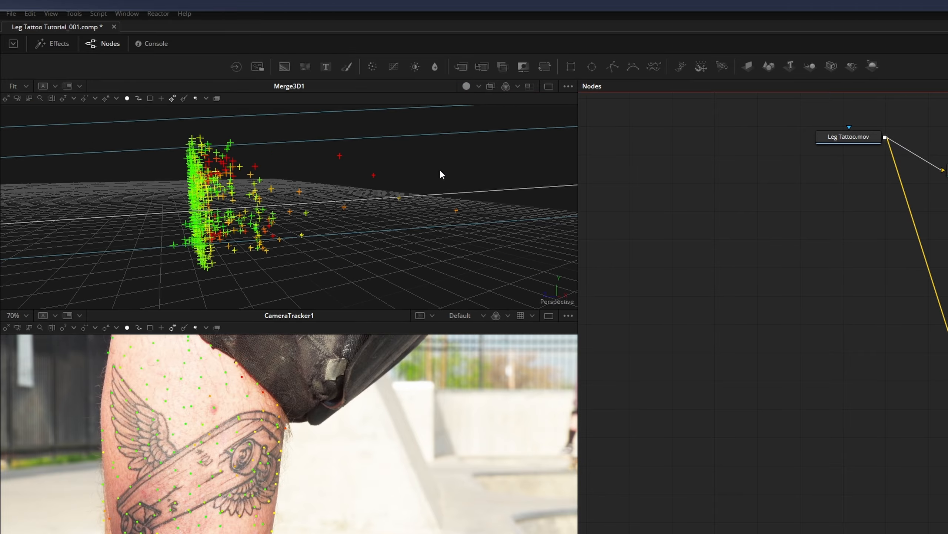
{"action": "left_click_drag", "start_coordinate": [476, 135], "coordinate": [278, 255]}
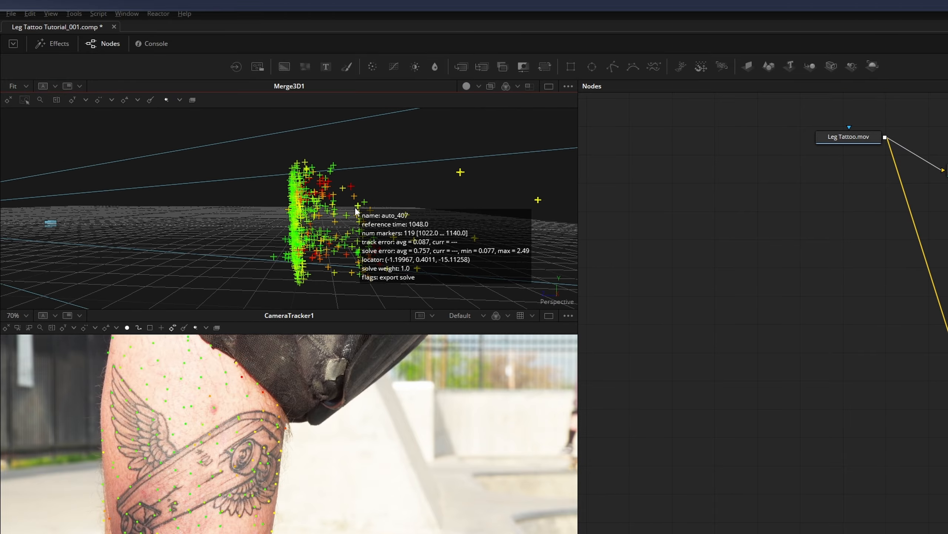
{"action": "mouse_move", "coordinate": [355, 210]}
{"action": "left_mouse_down"}
{"action": "mouse_move", "coordinate": [334, 200]}
{"action": "mouse_move", "coordinate": [345, 199]}
{"action": "left_mouse_up"}
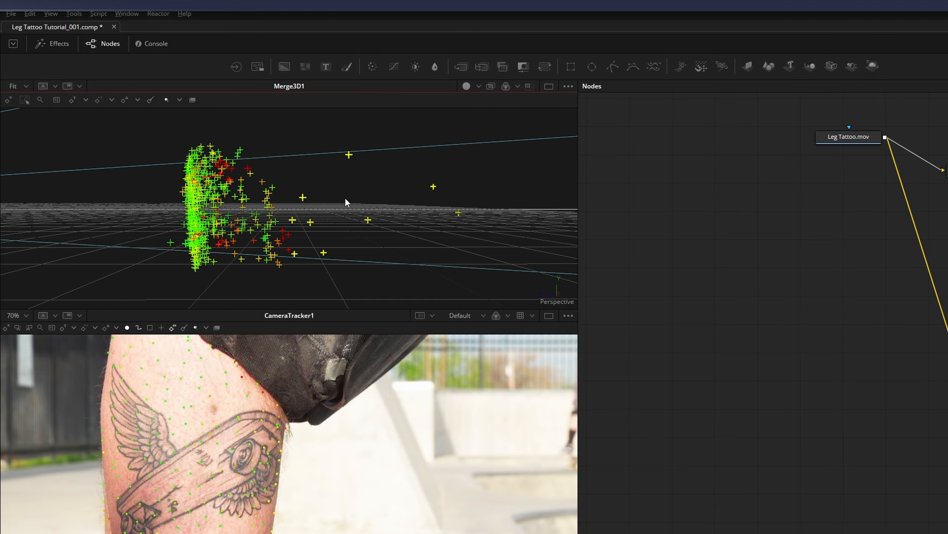
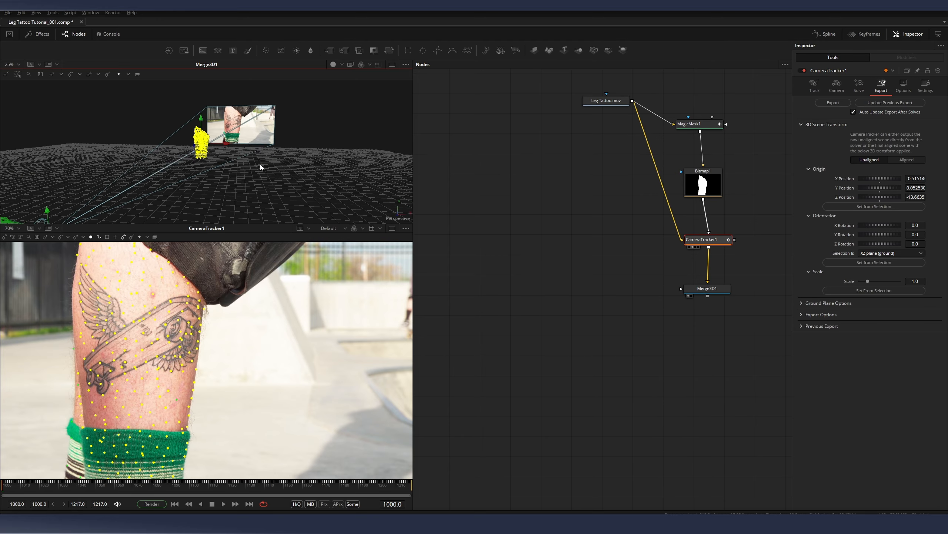
- Export CameraTracker1's solve as 3D scene nodes and move them clear of the existing footage and tracking nodes
{"action": "left_click", "coordinate": [840, 104]}
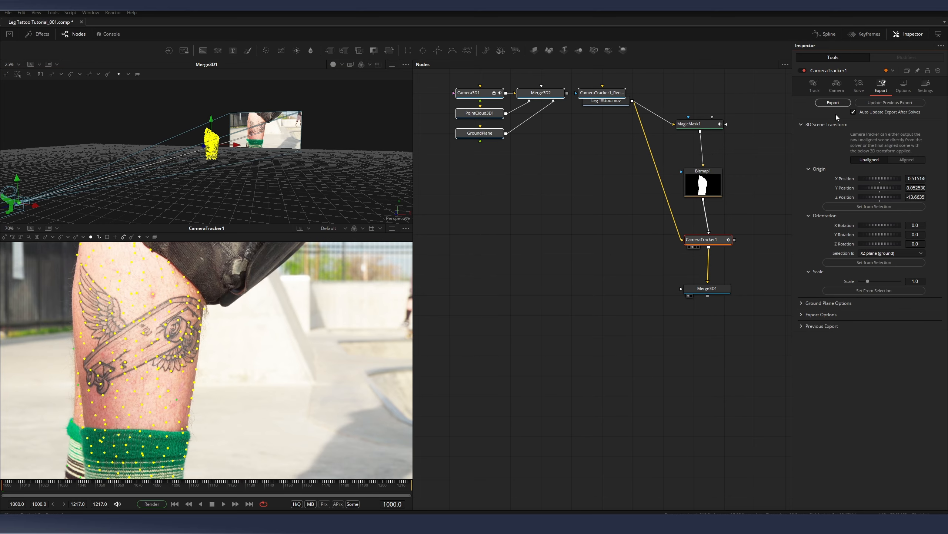
{"action": "left_click_drag", "start_coordinate": [604, 100], "coordinate": [619, 128]}
{"action": "left_click_drag", "start_coordinate": [438, 82], "coordinate": [595, 151]}
{"action": "left_click_drag", "start_coordinate": [541, 93], "coordinate": [506, 159]}
{"action": "mouse_move", "coordinate": [491, 208]}
{"action": "left_mouse_down"}
{"action": "mouse_move", "coordinate": [496, 262]}
{"action": "mouse_move", "coordinate": [500, 207]}
{"action": "left_mouse_up"}
{"action": "left_click_drag", "start_coordinate": [620, 209], "coordinate": [557, 201]}
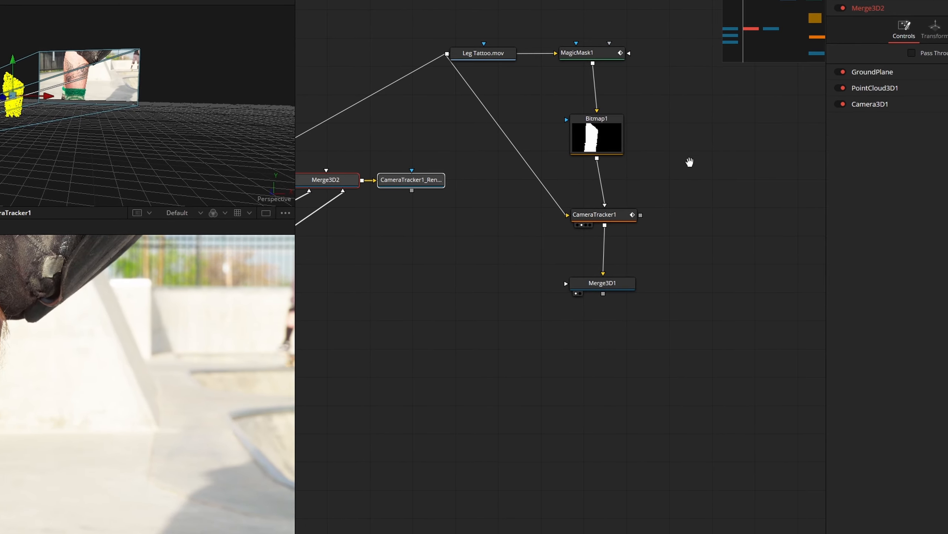
- Add an Underlay beside the tracking nodes and rename it Tracking_Roto
{"action": "left_click_drag", "start_coordinate": [690, 162], "coordinate": [681, 167]}
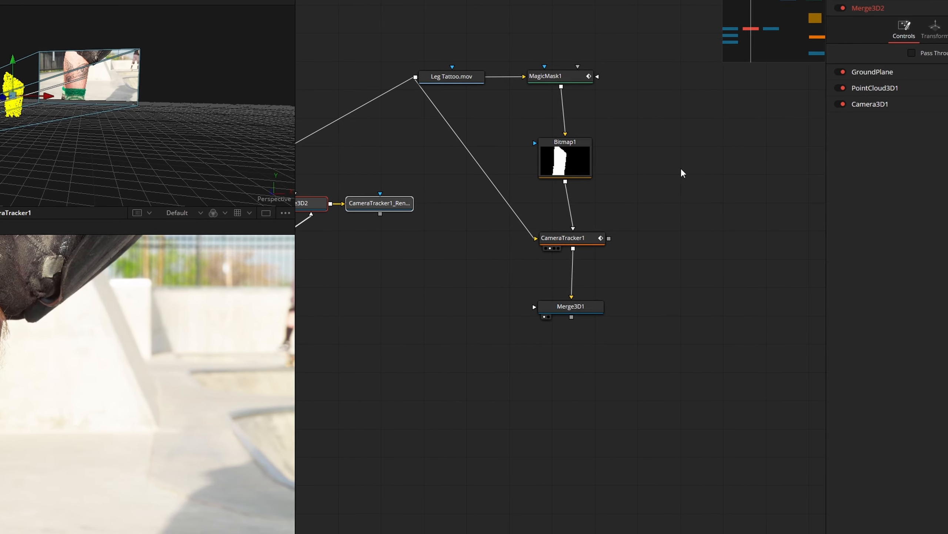
{"action": "key", "text": "ctrl+space"}
{"action": "type", "text": "und"}
{"action": "key", "text": "Down"}
{"action": "key", "text": "Down"}
{"action": "key", "text": "Return"}
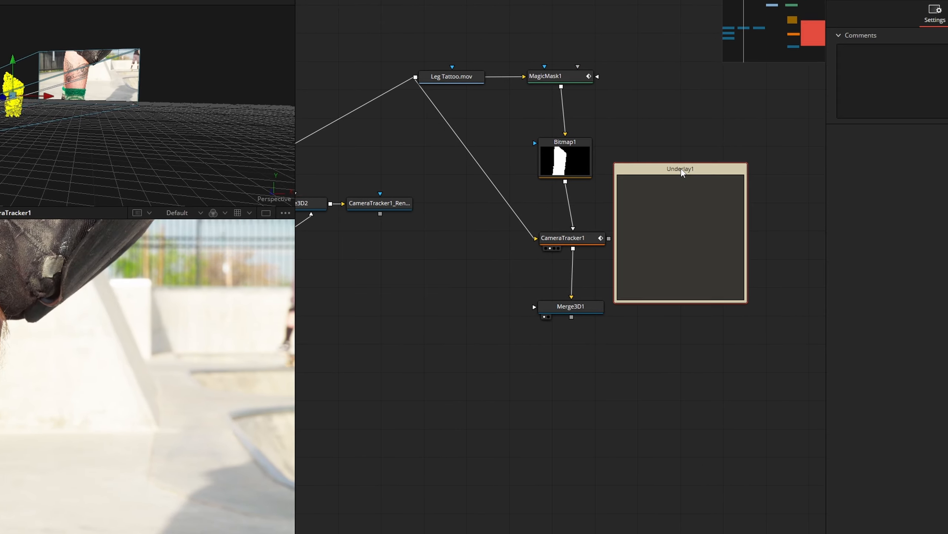
{"action": "left_click_drag", "start_coordinate": [681, 171], "coordinate": [716, 165]}
{"action": "key", "text": "F2"}
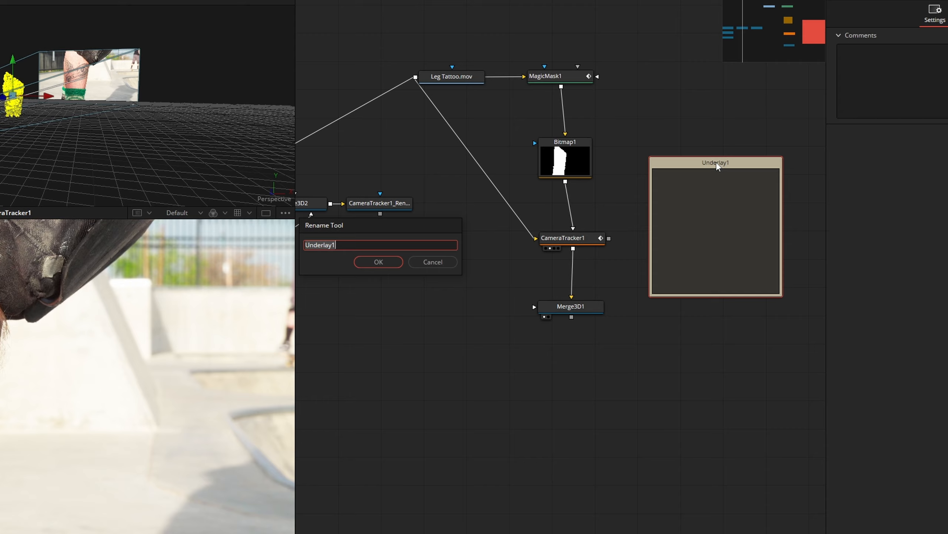
{"action": "type", "text": "Tracking_Roto"}
{"action": "key", "text": "Return"}
- Fit the Tracking_Roto underlay around MagicMask1, Bitmap1, CameraTracker1 and Merge3D1, and move the group farther from Leg Tattoo.mov
{"action": "left_click_drag", "start_coordinate": [716, 171], "coordinate": [575, 61]}
{"action": "left_click_drag", "start_coordinate": [635, 188], "coordinate": [658, 316]}
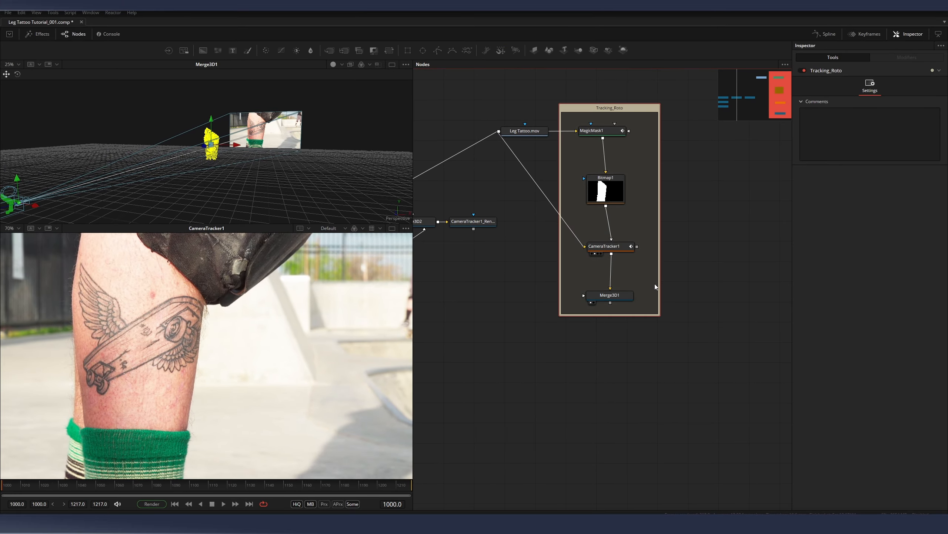
{"action": "left_click_drag", "start_coordinate": [620, 109], "coordinate": [664, 112]}
- Rearrange the exported nodes so Camera3D1 sits near Leg Tattoo.mov, with Merge3D2 and the renderer placed below it
{"action": "left_click_drag", "start_coordinate": [480, 151], "coordinate": [619, 141]}
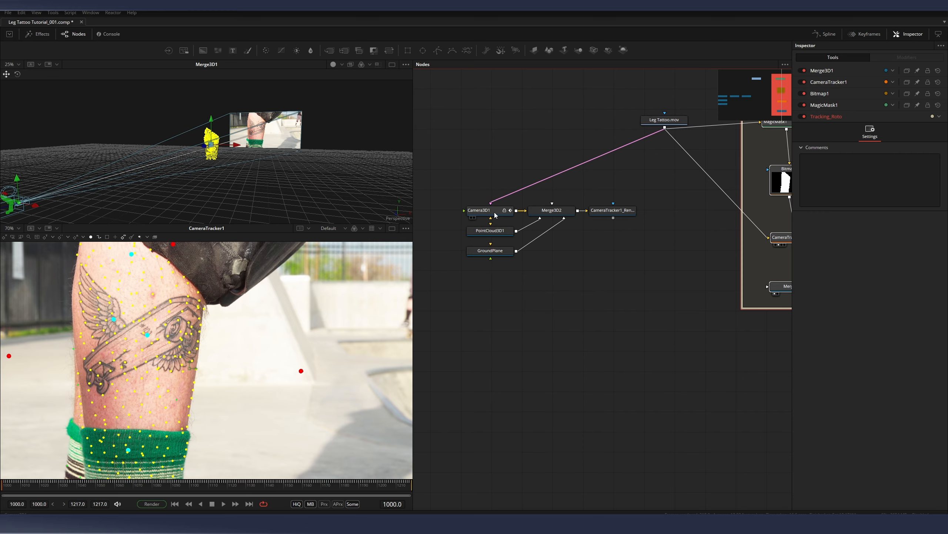
{"action": "left_click_drag", "start_coordinate": [493, 212], "coordinate": [590, 144]}
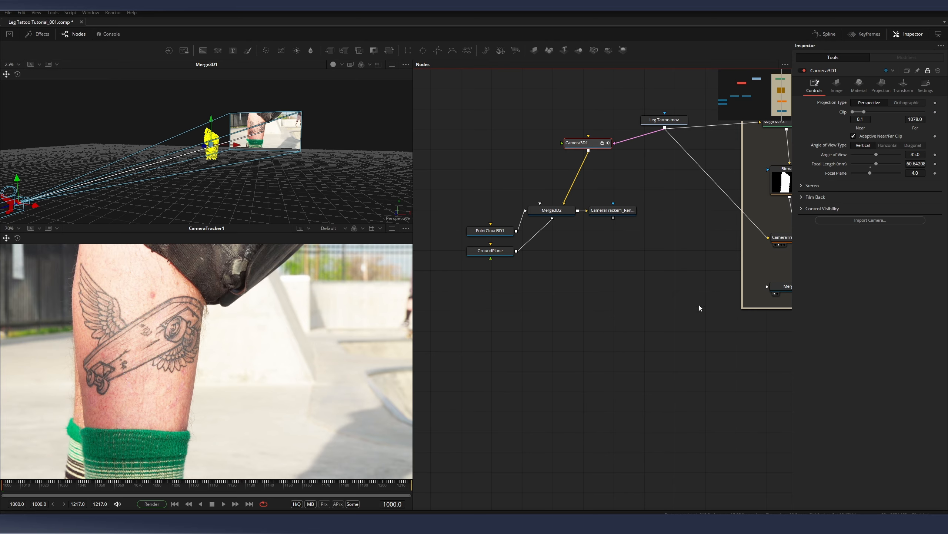
{"action": "left_click_drag", "start_coordinate": [562, 217], "coordinate": [580, 269]}
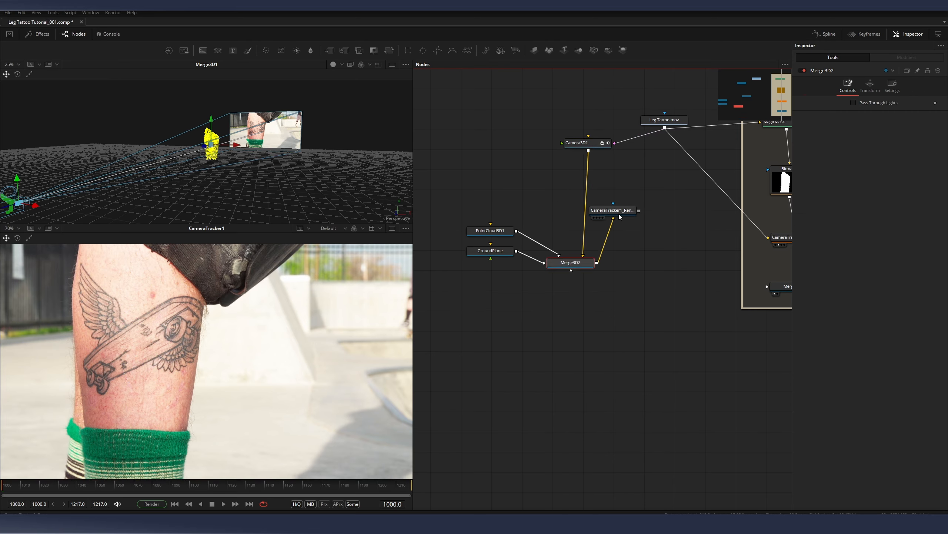
{"action": "left_click_drag", "start_coordinate": [619, 218], "coordinate": [657, 215]}
{"action": "left_click_drag", "start_coordinate": [566, 266], "coordinate": [576, 262]}
- Delete the exported GroundPlane node
{"action": "key", "text": "1"}
{"action": "left_click", "coordinate": [490, 251]}
{"action": "key", "text": "Delete"}
- Show PointCloud3D1 in the first viewer, disconnect it from Merge3D2 and set it apart from the other nodes
{"action": "left_click_drag", "start_coordinate": [490, 230], "coordinate": [479, 213]}
{"action": "left_click_drag", "start_coordinate": [694, 227], "coordinate": [620, 331]}
{"action": "key", "text": "1"}
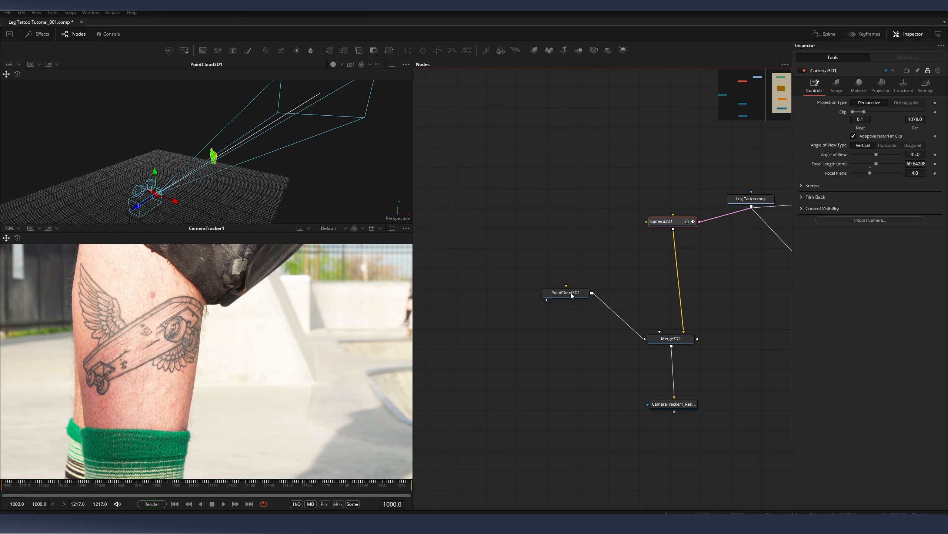
{"action": "left_click_drag", "start_coordinate": [577, 296], "coordinate": [528, 224]}
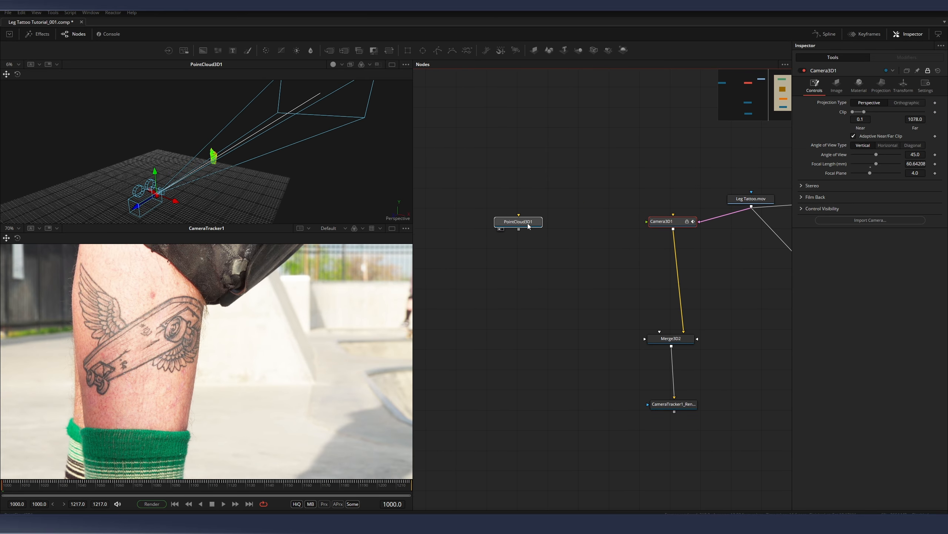
{"action": "left_click_drag", "start_coordinate": [527, 225], "coordinate": [531, 230]}
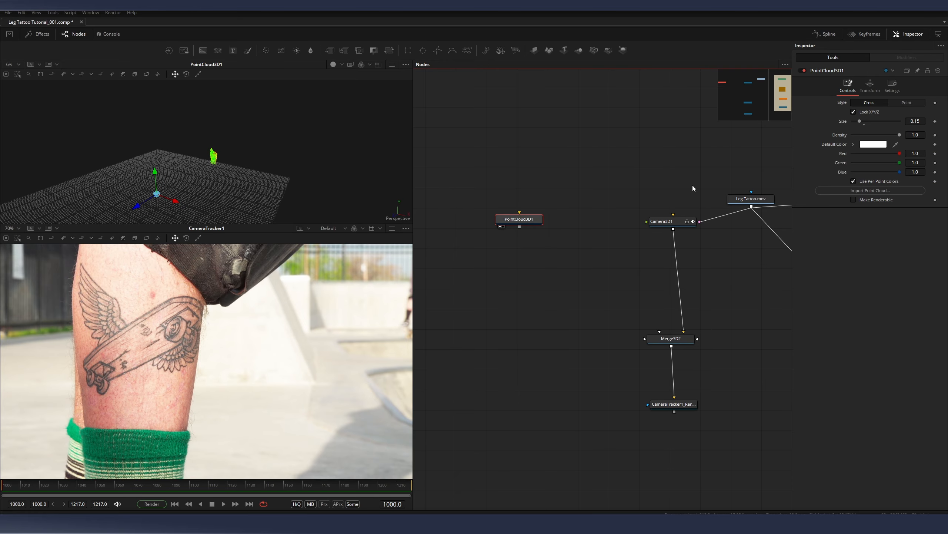
- Enable Make Renderable on PointCloud3D1 and inspect the exported leg points from several angles
{"action": "left_click", "coordinate": [878, 201]}
{"action": "left_click_drag", "start_coordinate": [220, 149], "coordinate": [251, 149]}
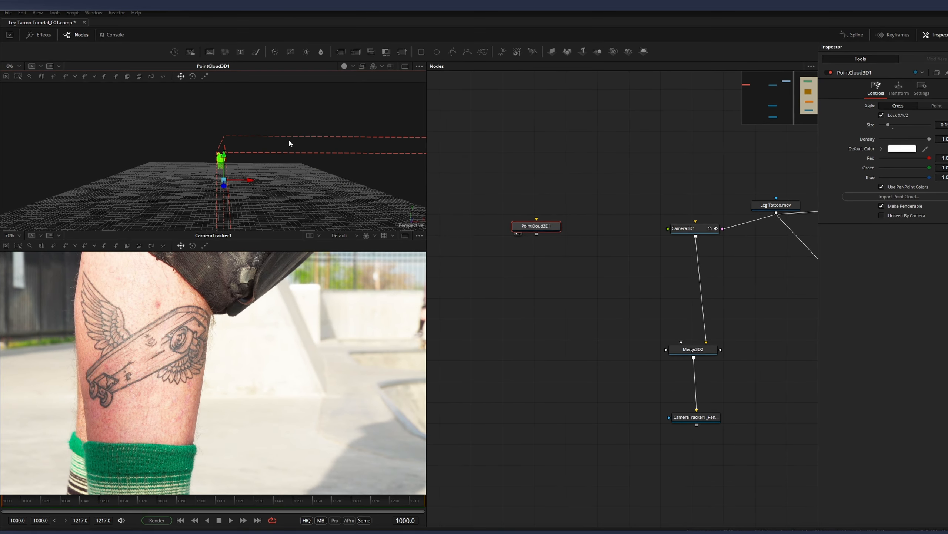
{"action": "left_click_drag", "start_coordinate": [322, 191], "coordinate": [368, 195]}
{"action": "mouse_move", "coordinate": [316, 170]}
{"action": "left_mouse_down"}
{"action": "mouse_move", "coordinate": [350, 153]}
{"action": "mouse_move", "coordinate": [326, 168]}
{"action": "left_mouse_up"}
{"action": "scroll", "coordinate": [287, 208], "scroll_direction": "up", "scroll_amount": 5}
{"action": "left_click_drag", "start_coordinate": [298, 203], "coordinate": [203, 228]}
{"action": "scroll", "coordinate": [335, 232], "scroll_direction": "down", "scroll_amount": 9}
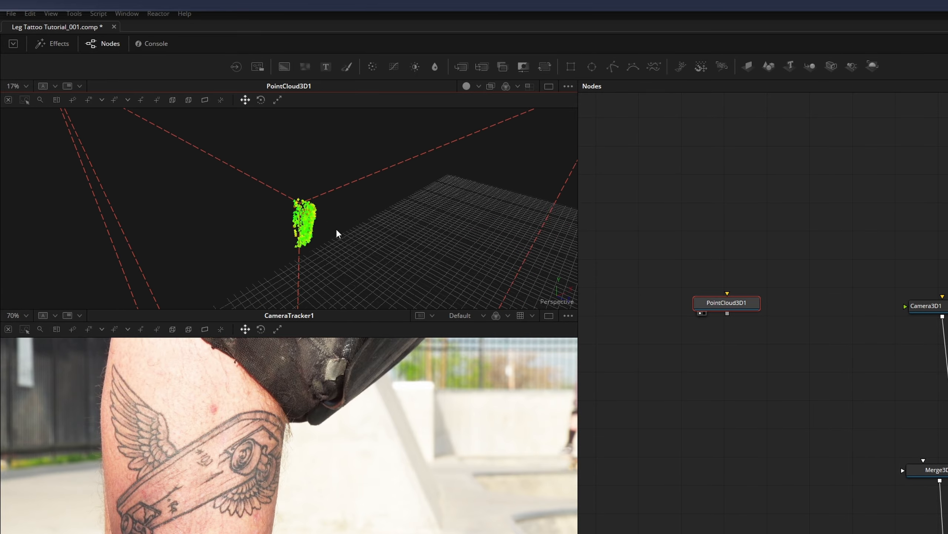
{"action": "left_click_drag", "start_coordinate": [337, 228], "coordinate": [358, 205]}
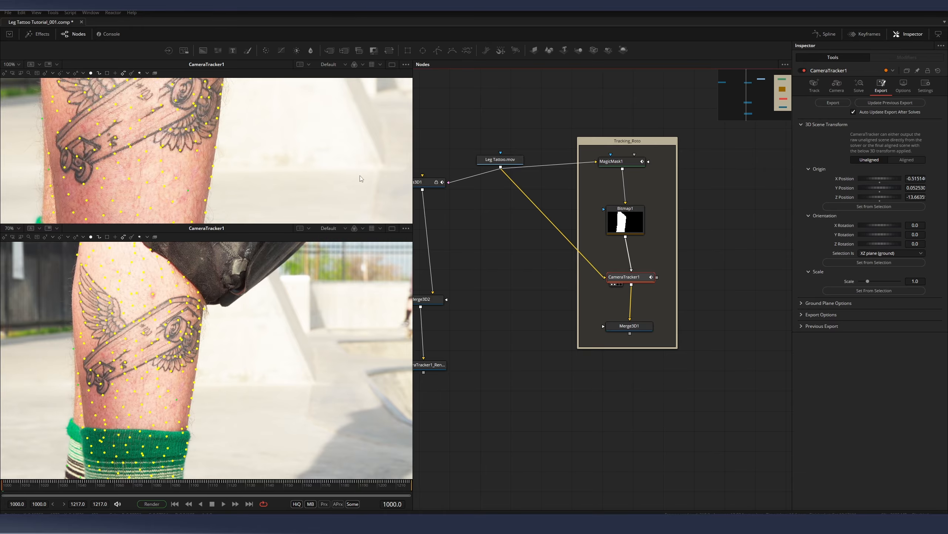
- Show Merge3D1 in the first viewer and open CameraTracker1's display options
{"action": "left_click_drag", "start_coordinate": [636, 328], "coordinate": [280, 153]}
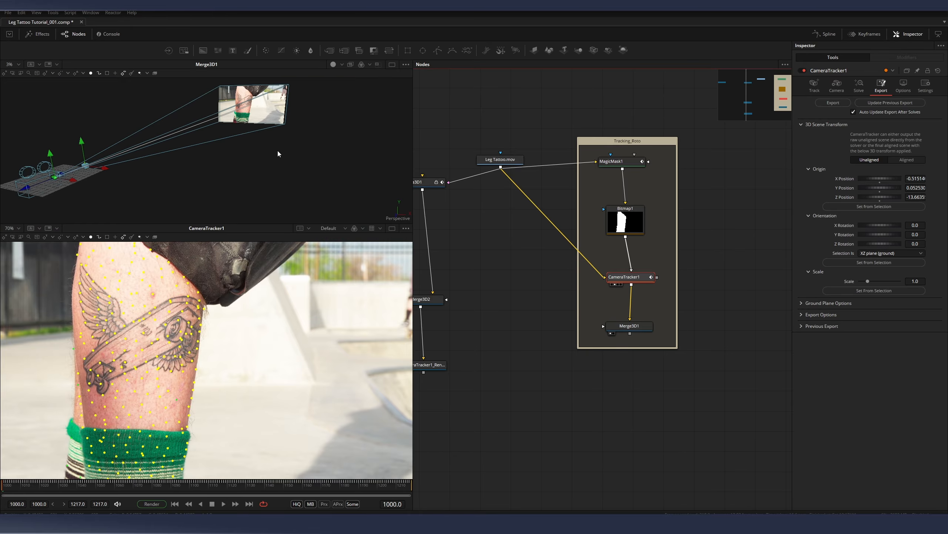
{"action": "left_click_drag", "start_coordinate": [491, 197], "coordinate": [534, 202]}
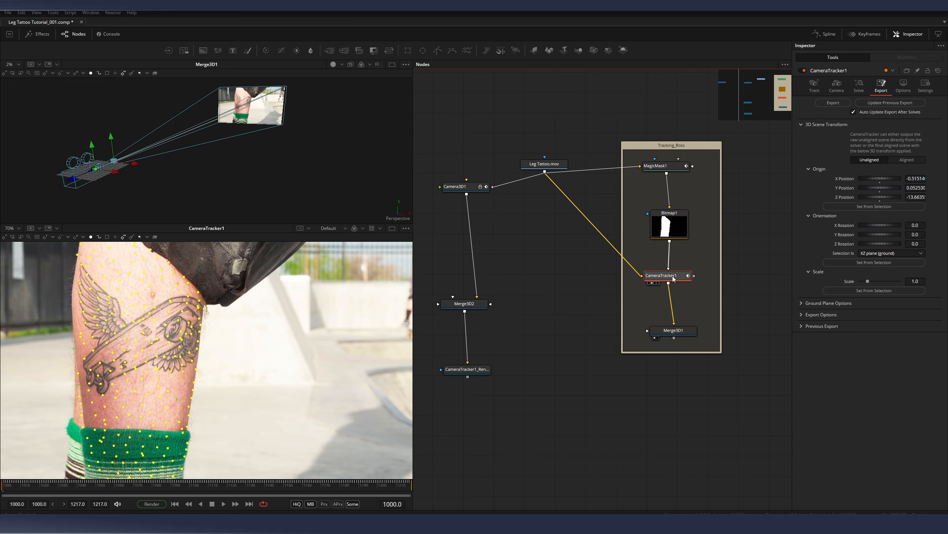
{"action": "left_click", "coordinate": [672, 276]}
{"action": "left_click", "coordinate": [903, 85]}
{"action": "scroll", "coordinate": [168, 149], "scroll_direction": "down", "scroll_amount": 3}
{"action": "left_click_drag", "start_coordinate": [168, 149], "coordinate": [314, 115]}
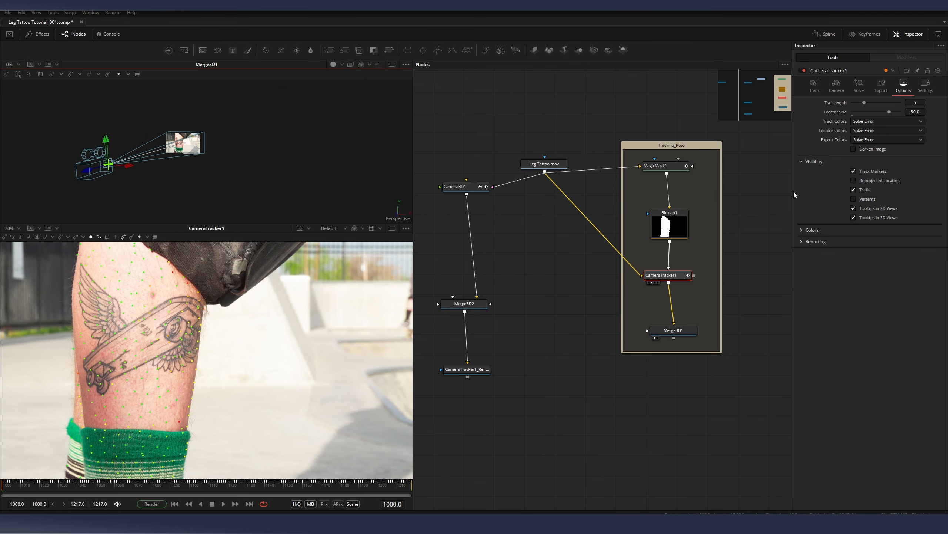
- Try a Locator Size of 150 on CameraTracker1 and check the locators in the 3D view
{"action": "double_click", "coordinate": [914, 112]}
{"action": "type", "text": "150"}
{"action": "key", "text": "Tab"}
{"action": "mouse_move", "coordinate": [284, 153]}
{"action": "left_mouse_down"}
{"action": "mouse_move", "coordinate": [268, 149]}
{"action": "mouse_move", "coordinate": [256, 161]}
{"action": "mouse_move", "coordinate": [275, 144]}
{"action": "left_mouse_up"}
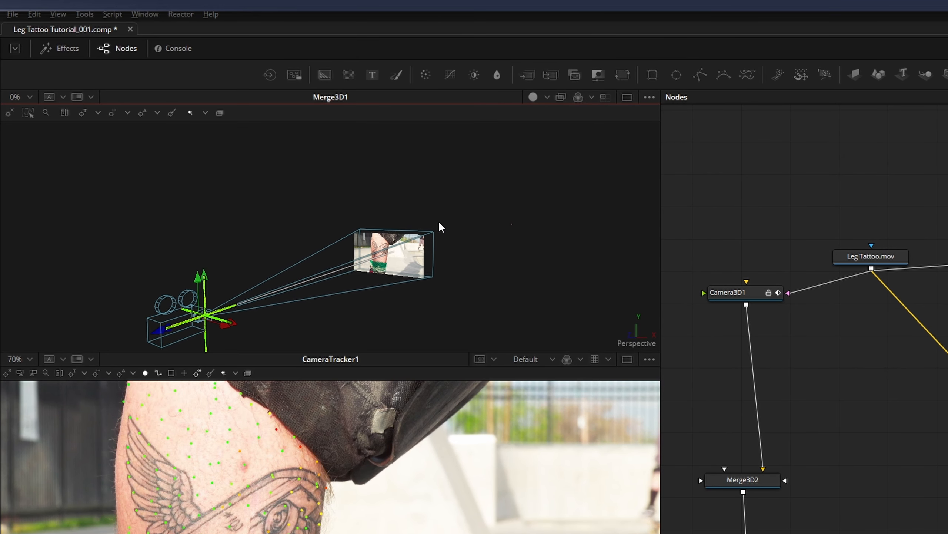
{"action": "left_click_drag", "start_coordinate": [439, 222], "coordinate": [440, 223]}
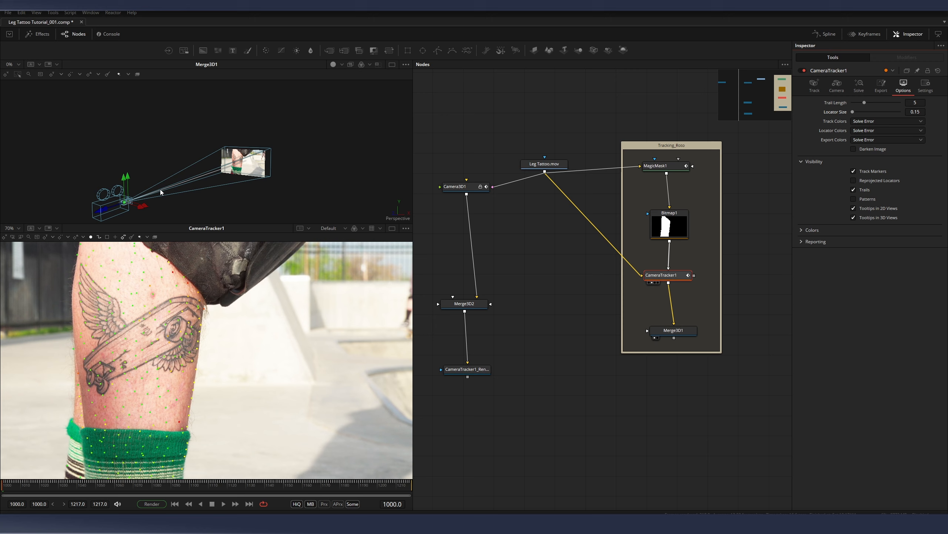
- Save the composition and update CameraTracker1's previous export, checking the result in PointCloud3D1
{"action": "key", "text": "ctrl+s"}
{"action": "left_click", "coordinate": [889, 89]}
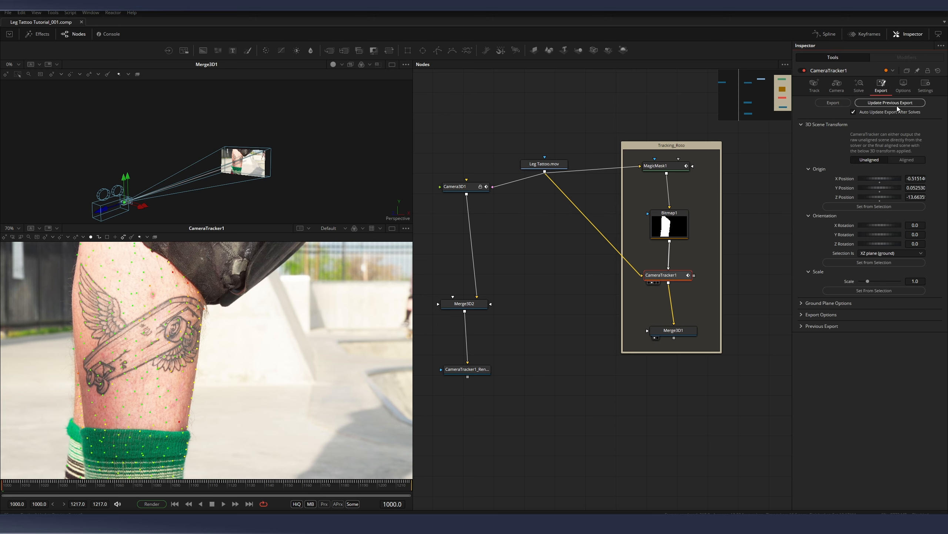
{"action": "left_click", "coordinate": [896, 103]}
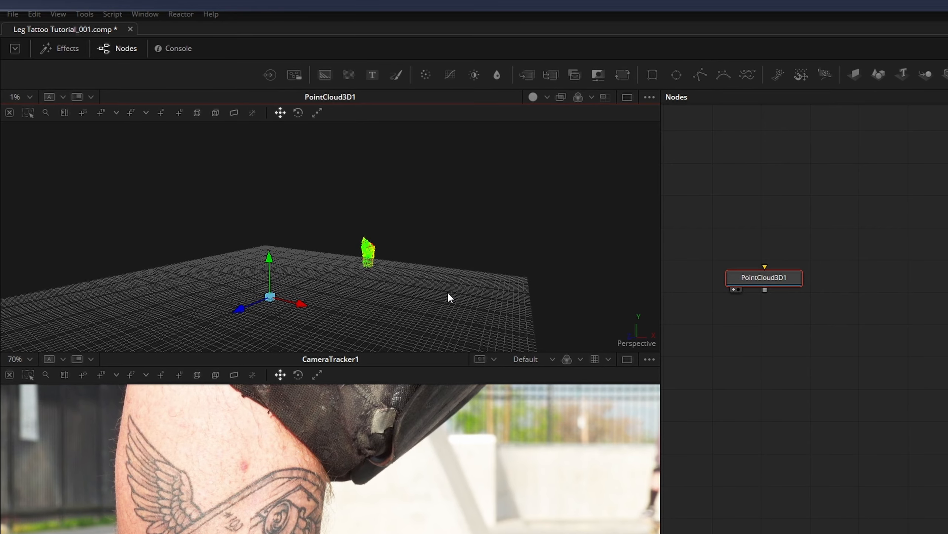
{"action": "scroll", "coordinate": [361, 251], "scroll_direction": "up", "scroll_amount": 3}
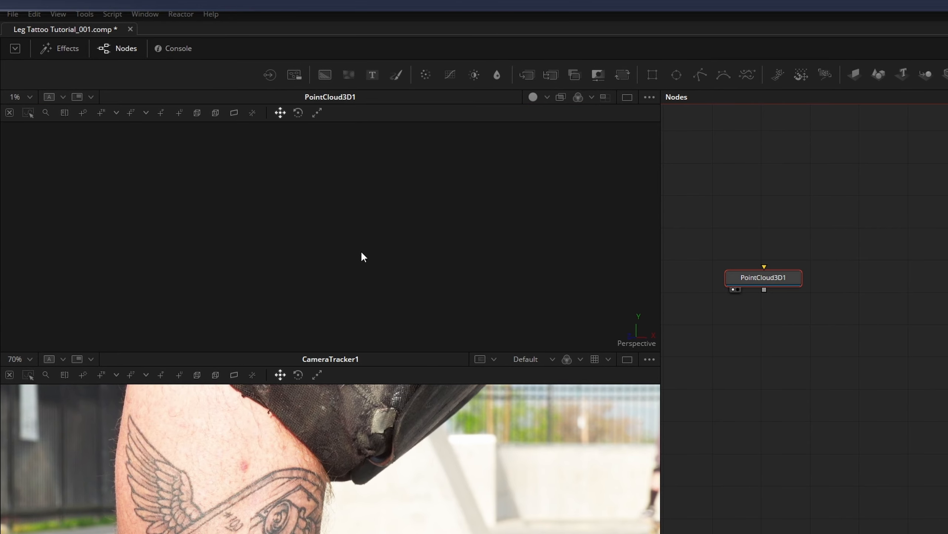
{"action": "scroll", "coordinate": [391, 266], "scroll_direction": "down", "scroll_amount": 3}
{"action": "left_click_drag", "start_coordinate": [390, 267], "coordinate": [274, 257]}
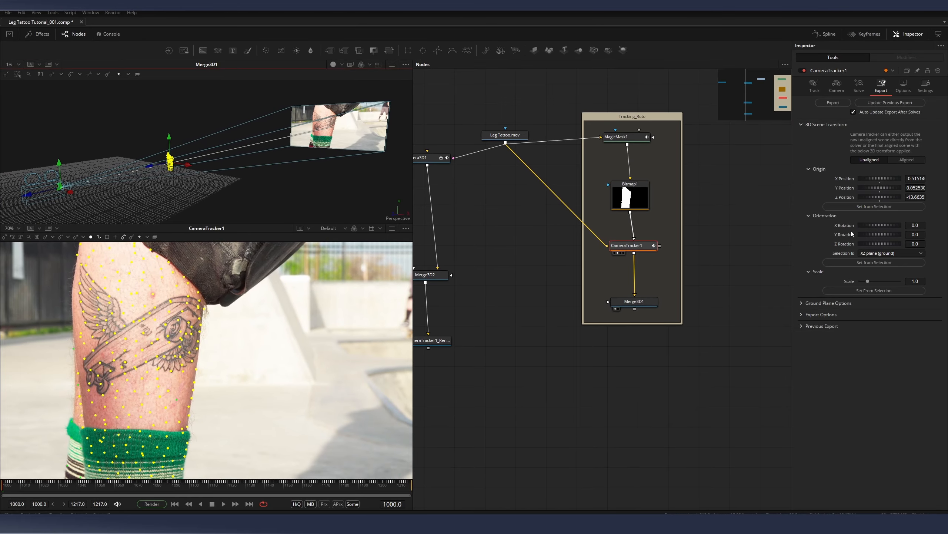
- Switch CameraTracker1's 3D Scene Transform to Aligned and update the previous export
{"action": "left_click", "coordinate": [906, 160]}
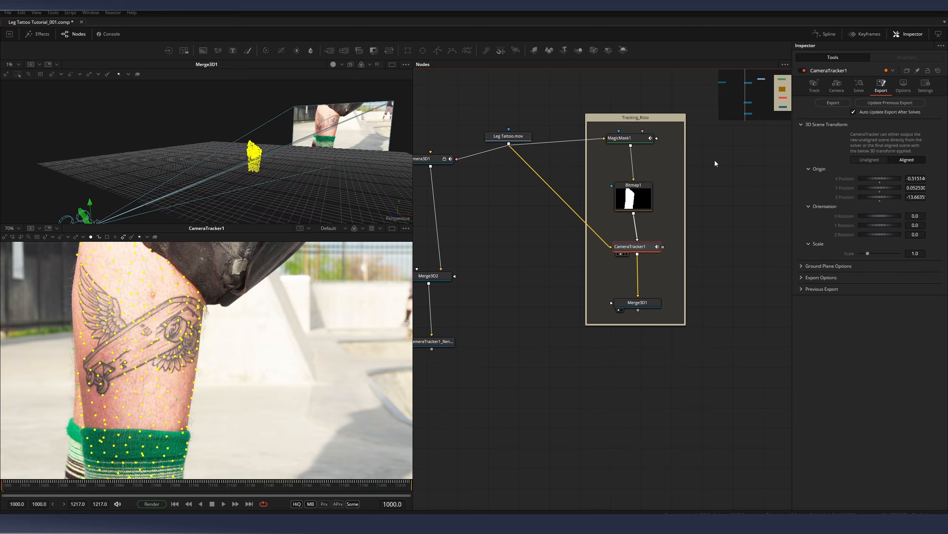
{"action": "left_click", "coordinate": [876, 103]}
- Show PointCloud3D1 in the first viewer and check the aligned leg points against the grid
{"action": "left_click_drag", "start_coordinate": [529, 182], "coordinate": [752, 207]}
{"action": "left_click_drag", "start_coordinate": [570, 174], "coordinate": [543, 169]}
{"action": "left_click", "coordinate": [477, 174]}
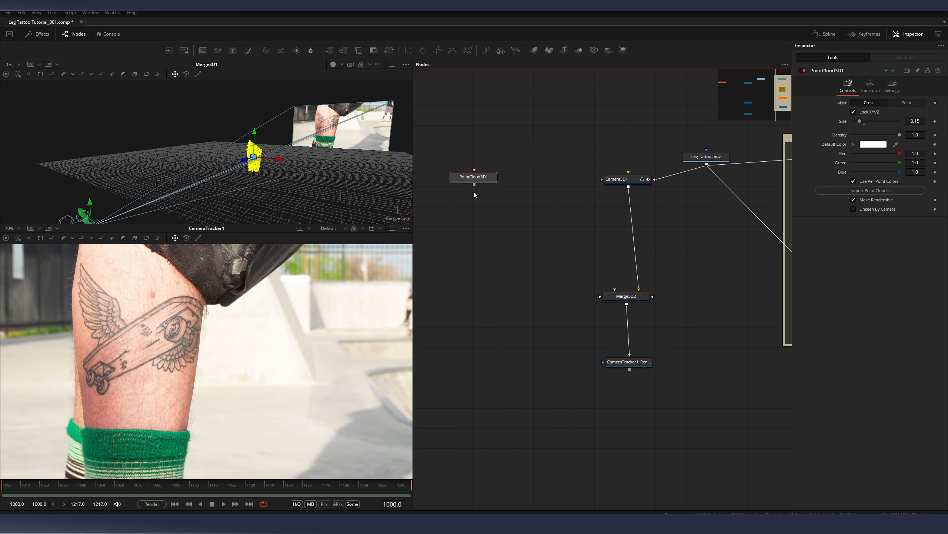
{"action": "left_click_drag", "start_coordinate": [466, 181], "coordinate": [347, 160]}
{"action": "left_click", "coordinate": [476, 178]}
{"action": "left_click_drag", "start_coordinate": [254, 157], "coordinate": [277, 179]}
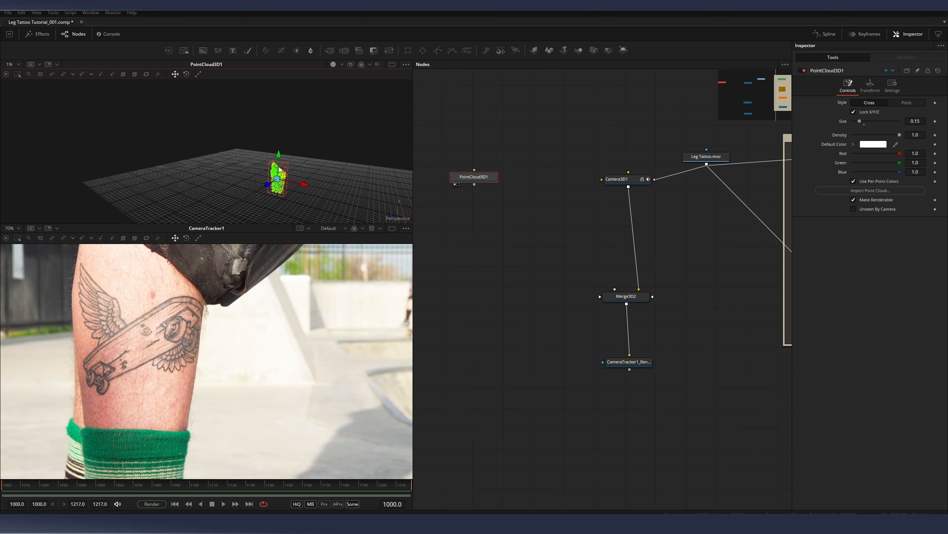
- Add a Custom Vertex 3D node after PointCloud3D1
{"action": "left_click_drag", "start_coordinate": [477, 179], "coordinate": [518, 180]}
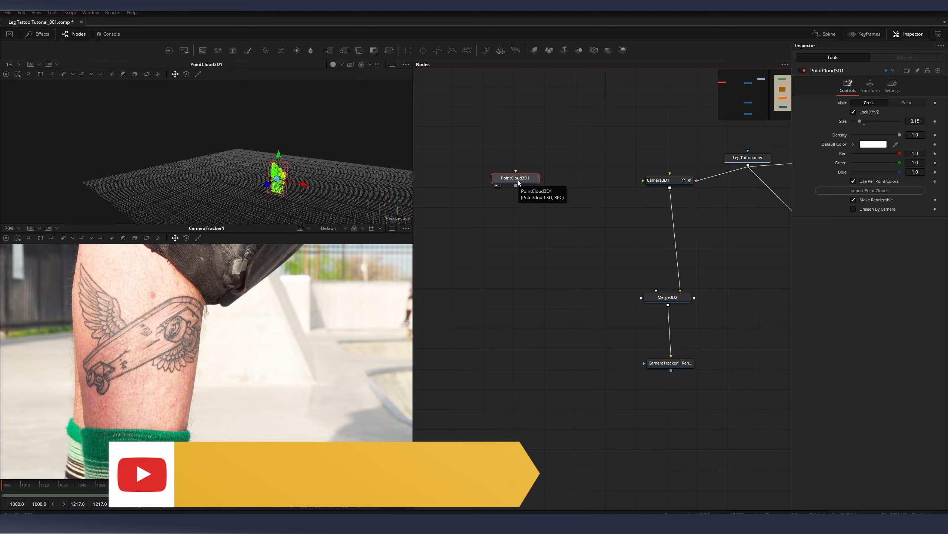
{"action": "key", "text": "shift+space"}
{"action": "key", "text": "Return"}
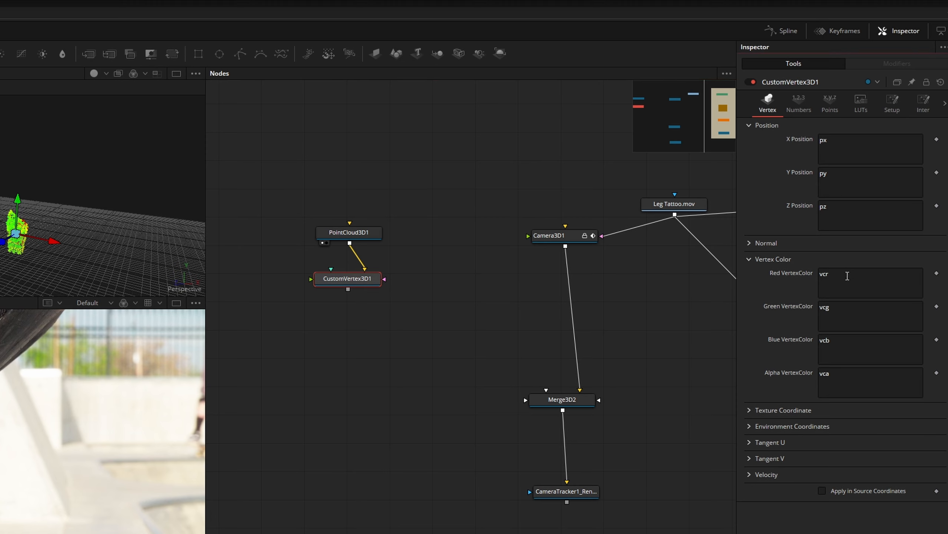
- Set CustomVertex3D1's red, green and blue vertex colors to px, py and pz
{"action": "left_click", "coordinate": [843, 273]}
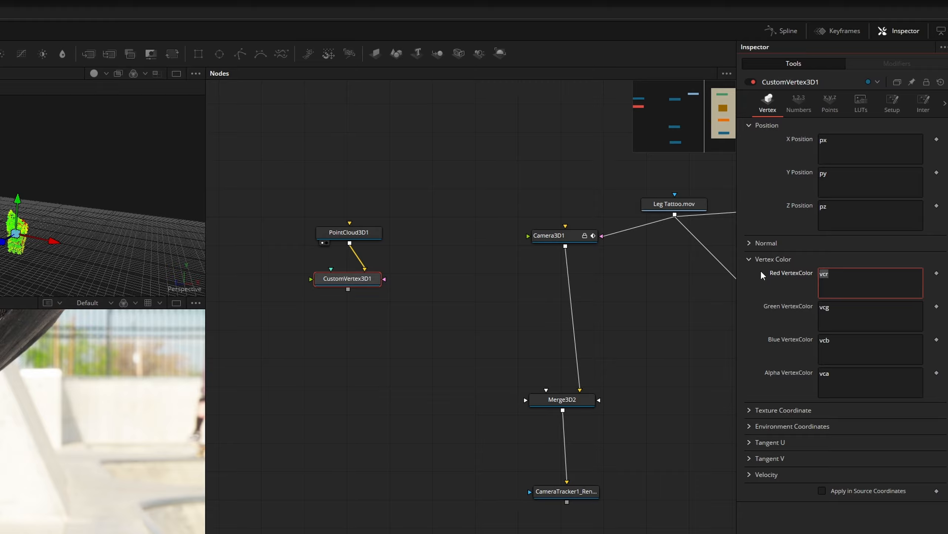
{"action": "type", "text": "px"}
{"action": "key", "text": "Tab"}
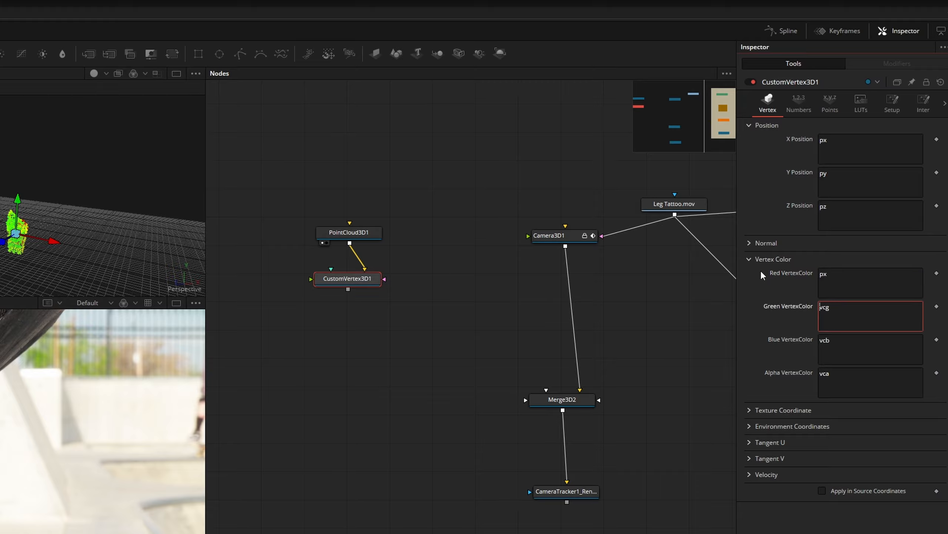
{"action": "key", "text": "ctrl+a"}
{"action": "type", "text": "py"}
{"action": "key", "text": "Tab"}
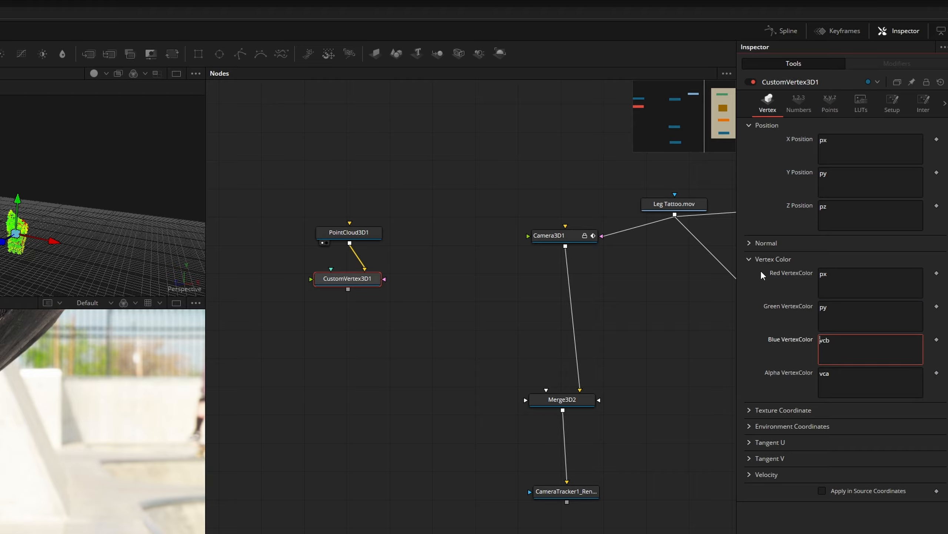
{"action": "key", "text": "ctrl+a"}
{"action": "type", "text": "pz"}
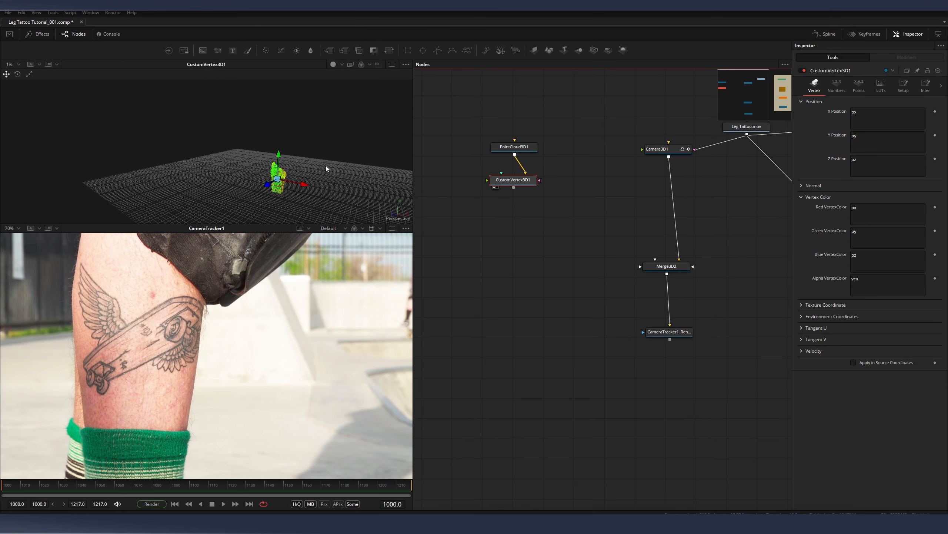
- Inspect the recoloured points and PointCloud3D1's settings, and move CustomVertex3D1 slightly further below PointCloud3D1
{"action": "left_click_drag", "start_coordinate": [326, 165], "coordinate": [258, 150]}
{"action": "left_click_drag", "start_coordinate": [523, 182], "coordinate": [523, 188]}
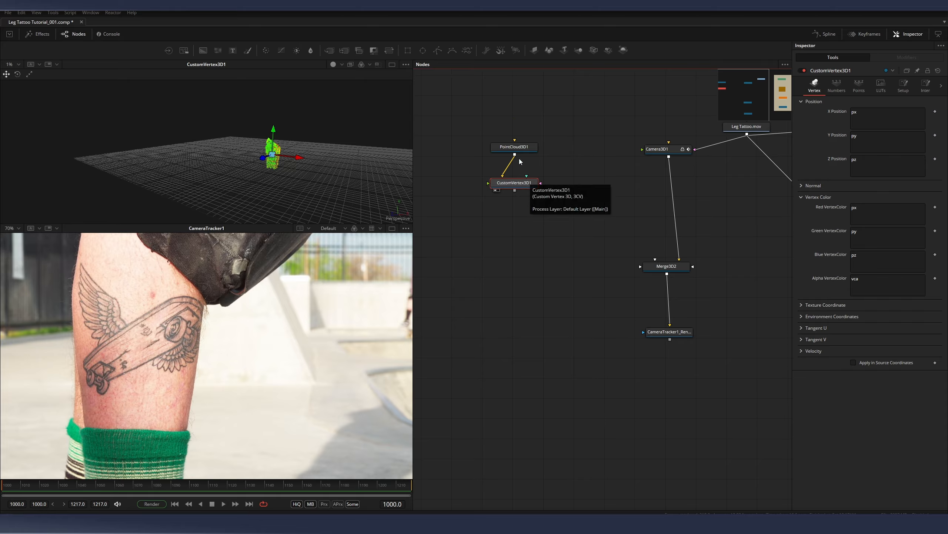
{"action": "left_click", "coordinate": [514, 147]}
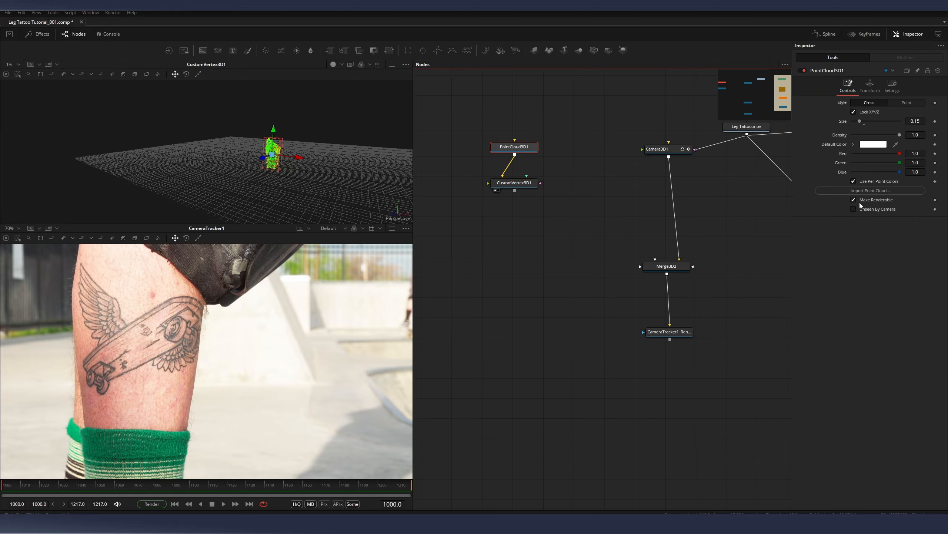
{"action": "left_click_drag", "start_coordinate": [522, 189], "coordinate": [521, 187]}
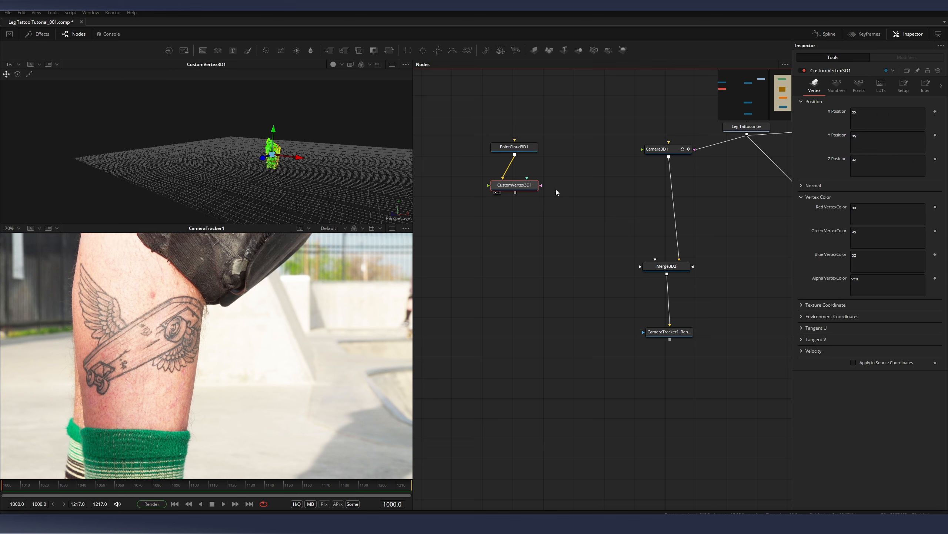
- Add a UV Map 3D node after CustomVertex3D1, show it in the first viewer and frame the points
{"action": "key", "text": "shift+space"}
{"action": "type", "text": "custom"}
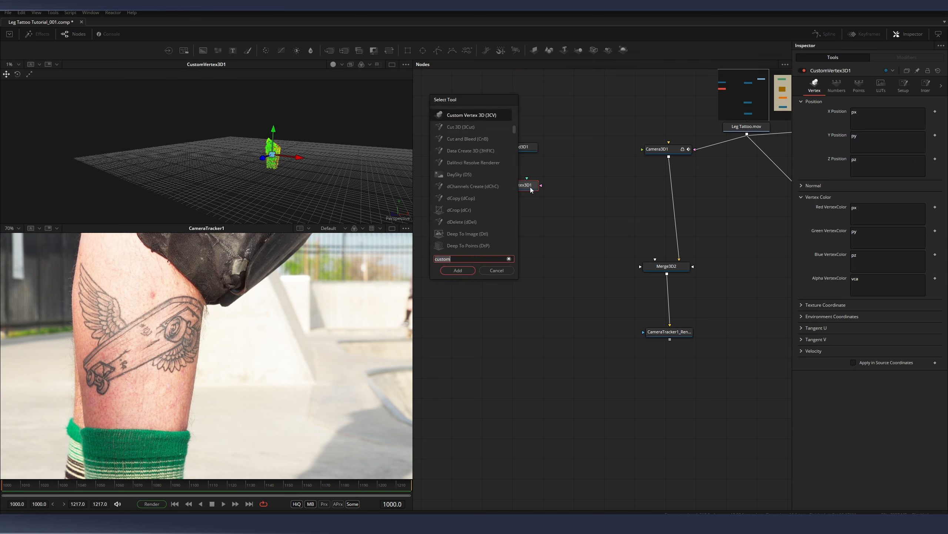
{"action": "type", "text": "uvm"}
{"action": "key", "text": "Return"}
{"action": "left_click_drag", "start_coordinate": [512, 211], "coordinate": [516, 218]}
{"action": "key", "text": "1"}
{"action": "mouse_move", "coordinate": [269, 159]}
{"action": "left_mouse_down"}
{"action": "mouse_move", "coordinate": [270, 167]}
{"action": "mouse_move", "coordinate": [168, 133]}
{"action": "mouse_move", "coordinate": [277, 162]}
{"action": "left_mouse_up"}
{"action": "key", "text": "f"}
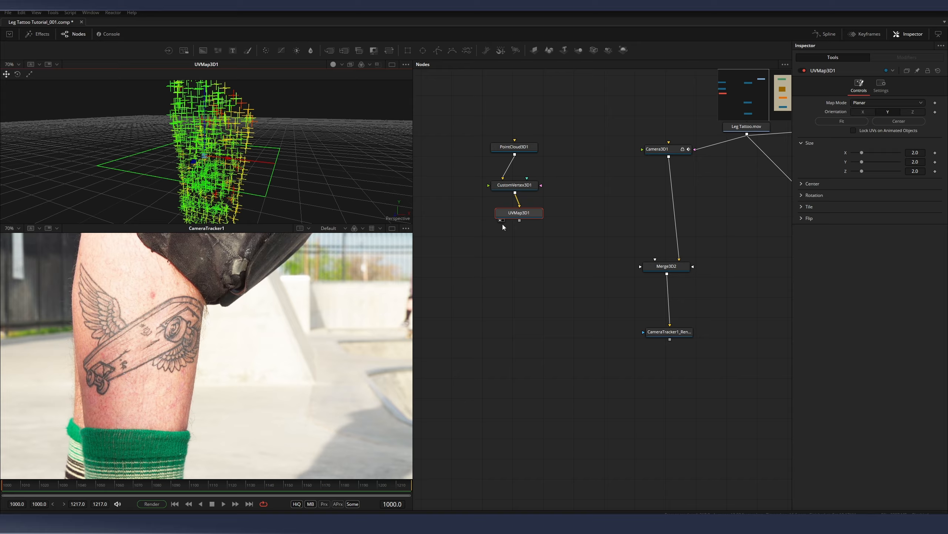
- Set UVMap3D1's planar mapping orientation to Z and fit the map to the leg points
{"action": "left_click_drag", "start_coordinate": [522, 208], "coordinate": [518, 213]}
{"action": "left_click", "coordinate": [915, 112]}
{"action": "left_click", "coordinate": [824, 121]}
{"action": "scroll", "coordinate": [220, 155], "scroll_direction": "down", "scroll_amount": 1}
{"action": "left_click_drag", "start_coordinate": [220, 154], "coordinate": [268, 149]}
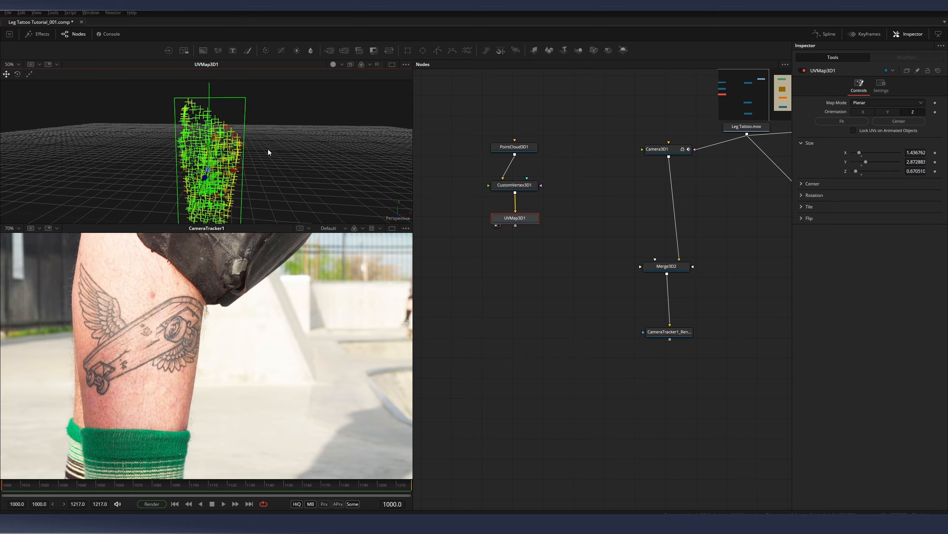
- Add a Renderer 3D node after UVMap3D1 and show its output in the first viewer
{"action": "left_click_drag", "start_coordinate": [508, 223], "coordinate": [516, 205]}
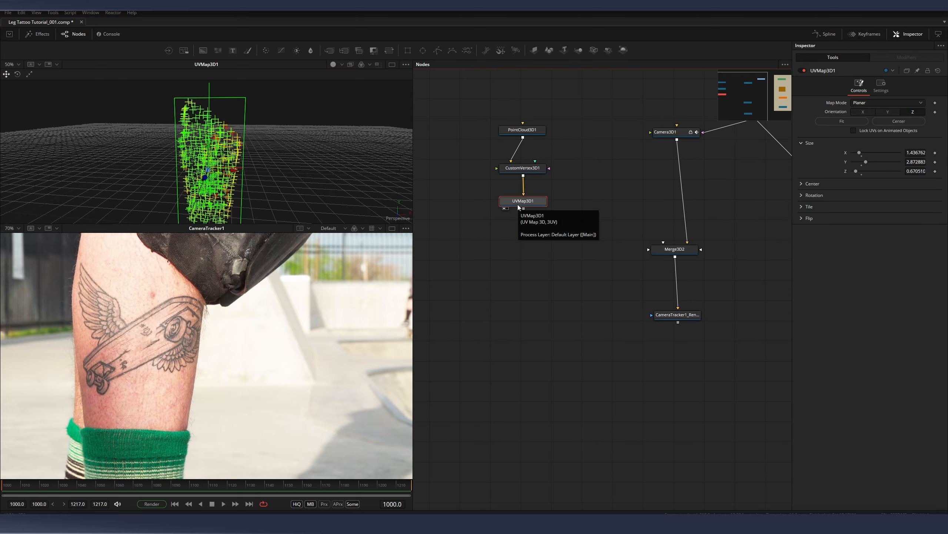
{"action": "key", "text": "shift+space"}
{"action": "type", "text": "3rn"}
{"action": "key", "text": "Return"}
{"action": "left_click_drag", "start_coordinate": [519, 220], "coordinate": [518, 241]}
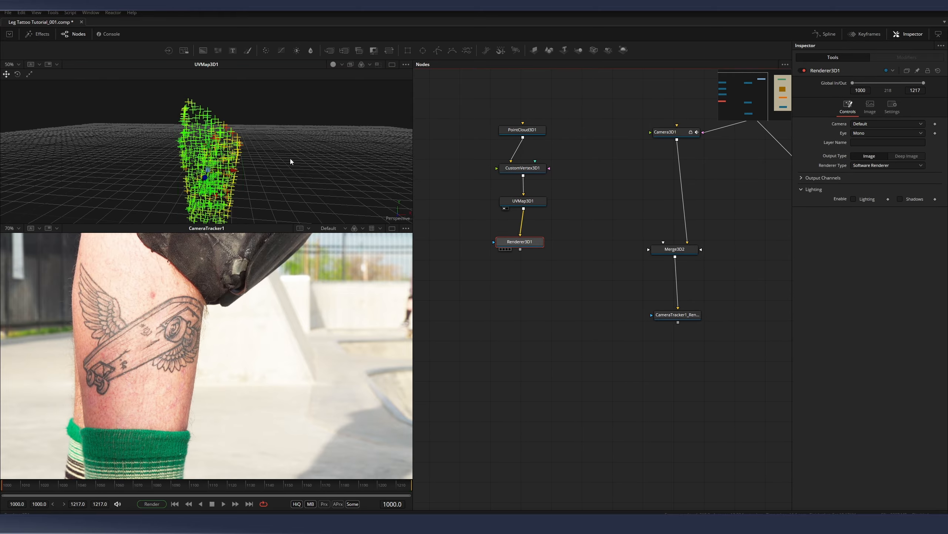
{"action": "key", "text": "1"}
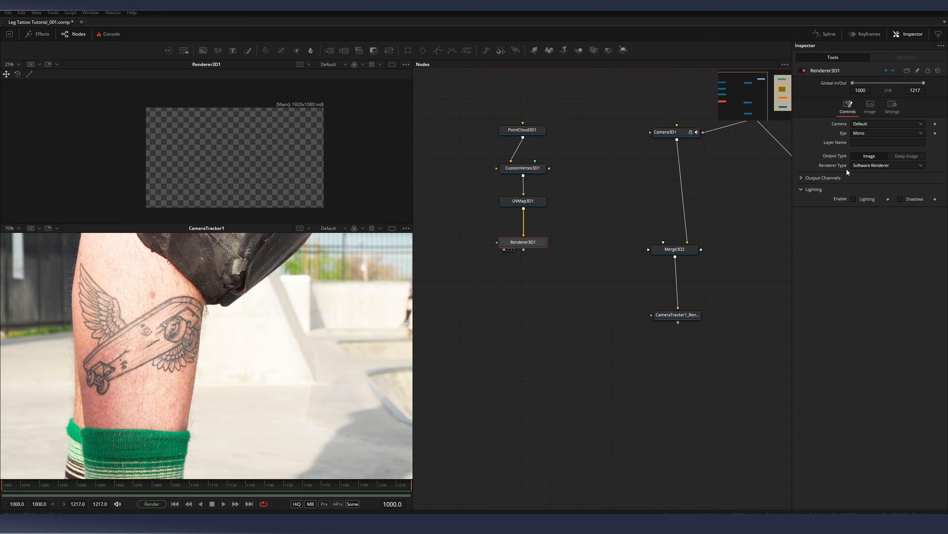
- Switch Renderer3D1's renderer type to Hardware UV Renderer and set its image width to 1080
{"action": "left_click", "coordinate": [878, 166]}
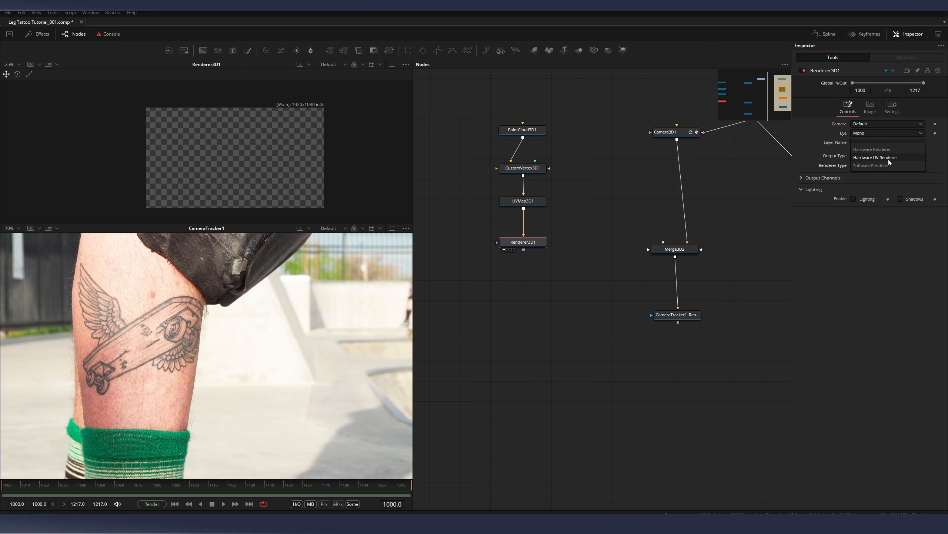
{"action": "left_click", "coordinate": [889, 159]}
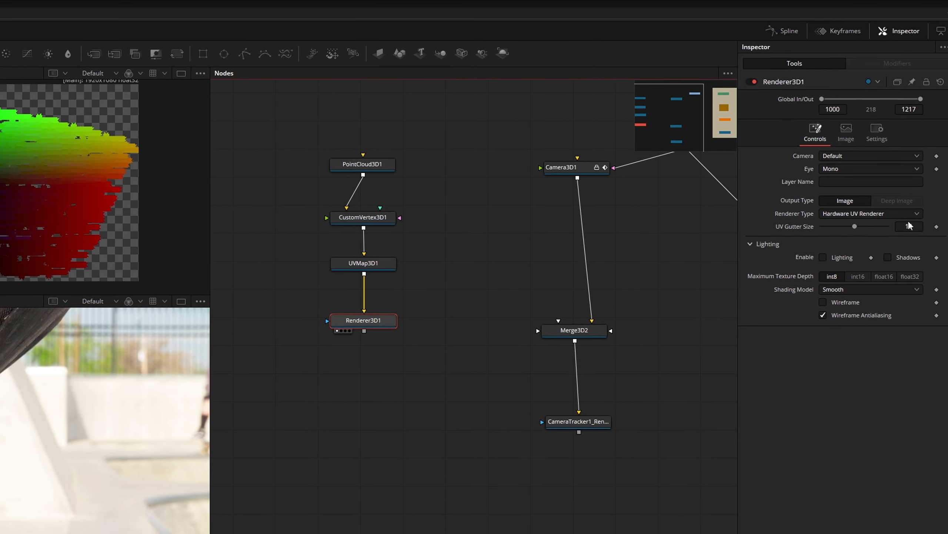
{"action": "left_click", "coordinate": [846, 131]}
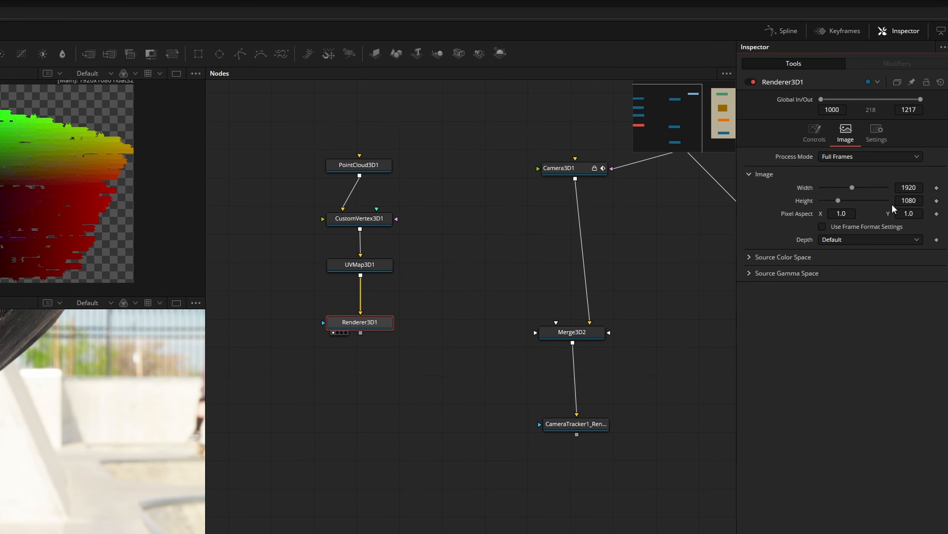
{"action": "left_click", "coordinate": [917, 188]}
{"action": "double_click", "coordinate": [917, 189]}
{"action": "type", "text": "1080"}
{"action": "key", "text": "Return"}
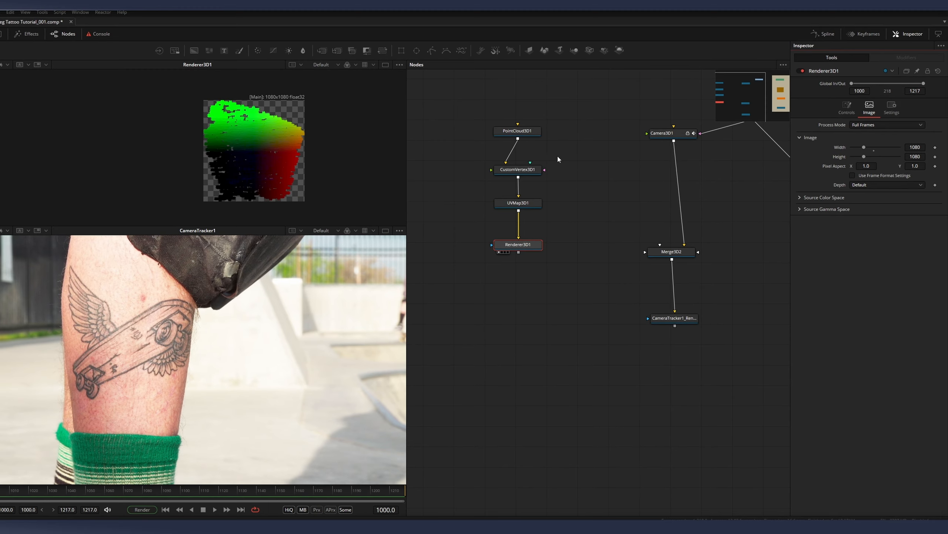
{"action": "left_click_drag", "start_coordinate": [252, 143], "coordinate": [221, 143]}
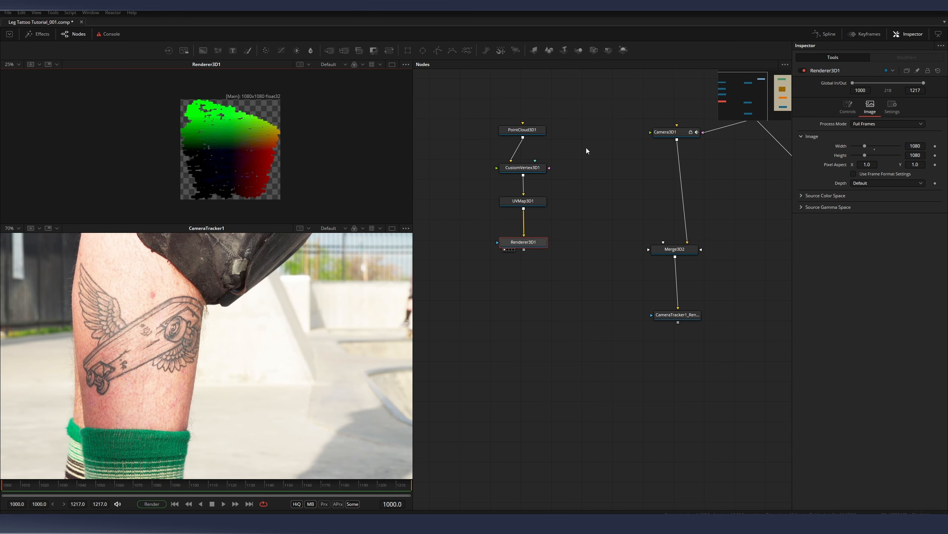
- Try larger and smaller point sizes on PointCloud3D1, settling on a size of 0.343
{"action": "left_click", "coordinate": [526, 130]}
{"action": "left_click", "coordinate": [913, 122]}
{"action": "type", "text": "0.353"}
{"action": "key", "text": "Return"}
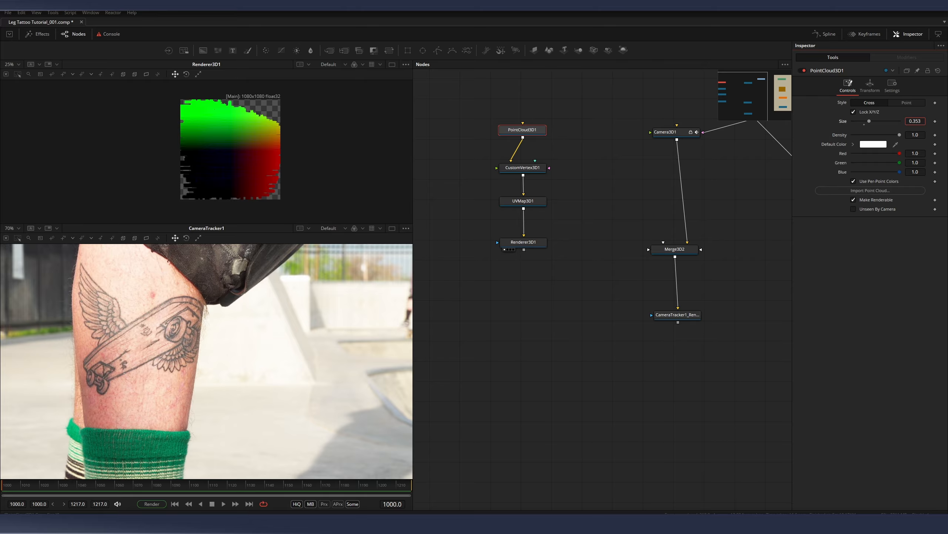
{"action": "left_click_drag", "start_coordinate": [870, 121], "coordinate": [866, 121]}
{"action": "type", "text": "0.044"}
{"action": "key", "text": "Return"}
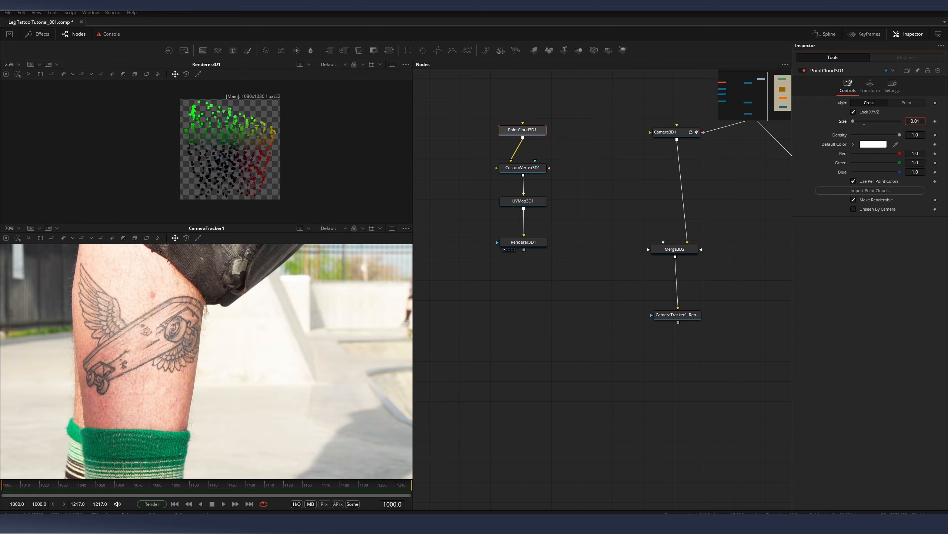
{"action": "left_click_drag", "start_coordinate": [860, 121], "coordinate": [866, 122]}
{"action": "type", "text": "0.343"}
{"action": "key", "text": "Return"}
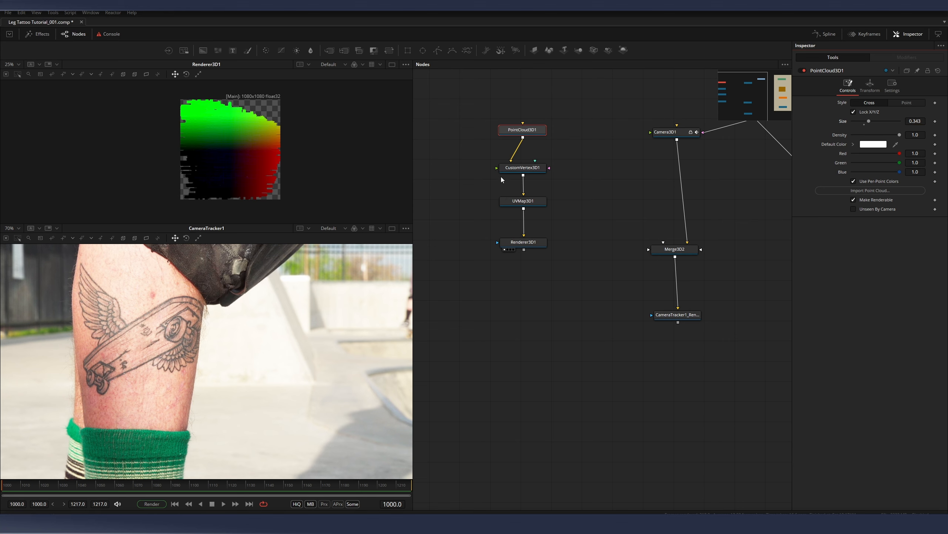
- Add a Clean Plate node after Renderer3D1 and place it below the renderer
{"action": "left_click_drag", "start_coordinate": [537, 246], "coordinate": [541, 238]}
{"action": "key", "text": "shift+space"}
{"action": "type", "text": "clea"}
{"action": "key", "text": "Down"}
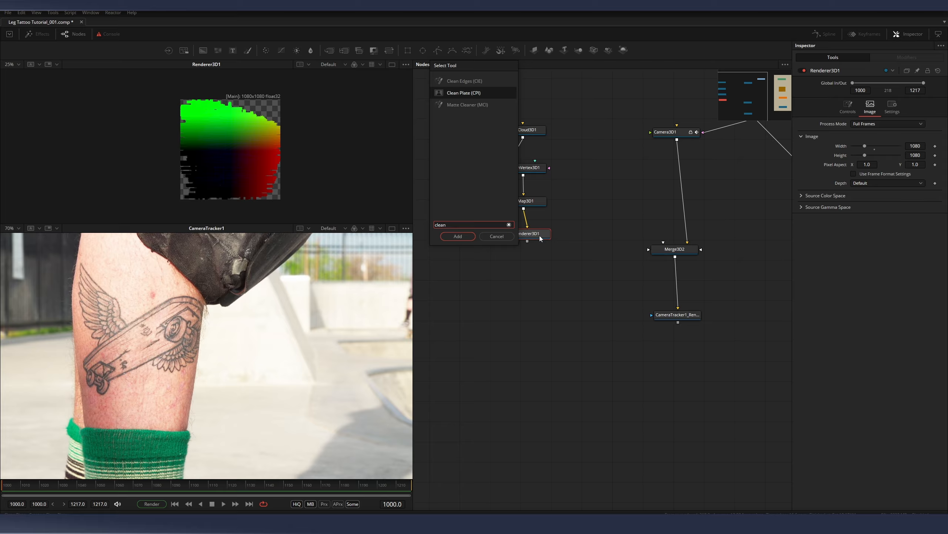
{"action": "key", "text": "Return"}
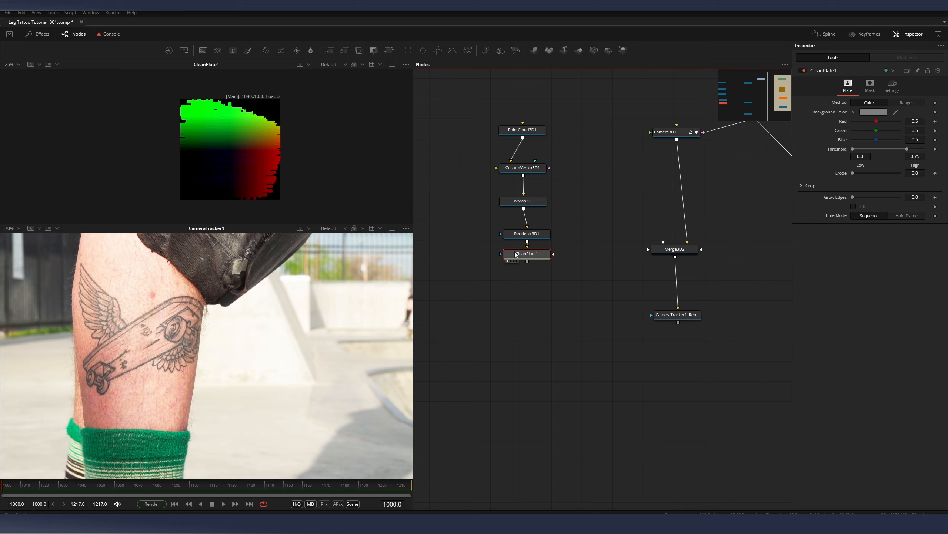
{"action": "left_click_drag", "start_coordinate": [538, 255], "coordinate": [540, 267]}
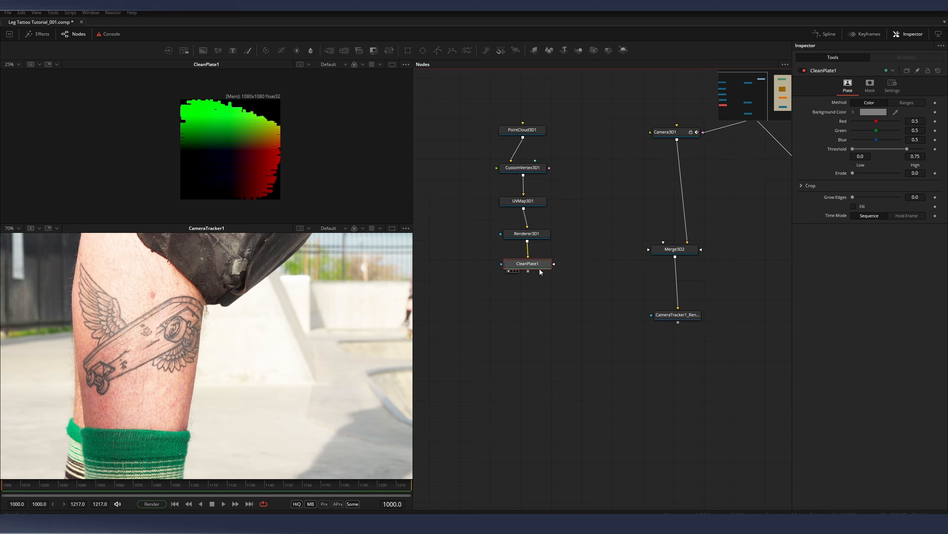
- Switch CleanPlate1's method to Ranges, enable Fill and inspect the filled position map
{"action": "left_click", "coordinate": [910, 104]}
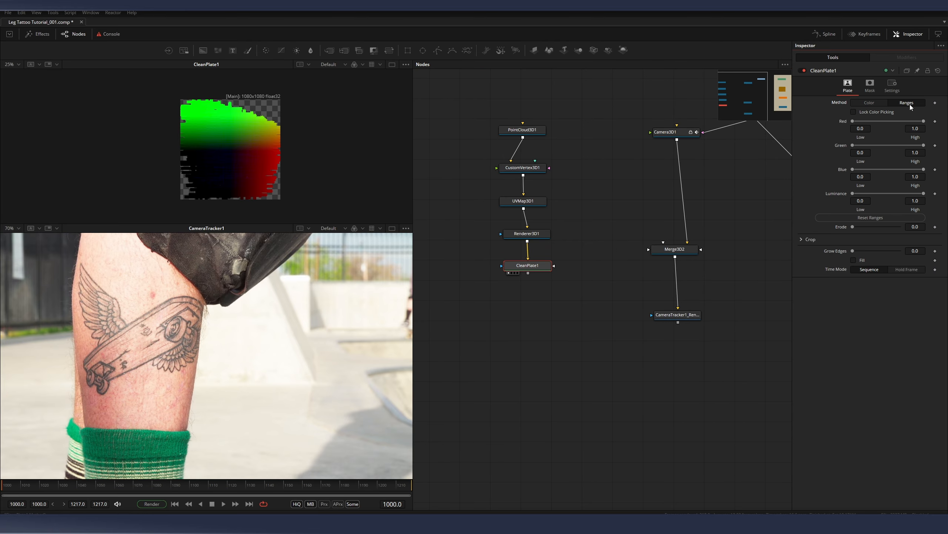
{"action": "left_click", "coordinate": [861, 261]}
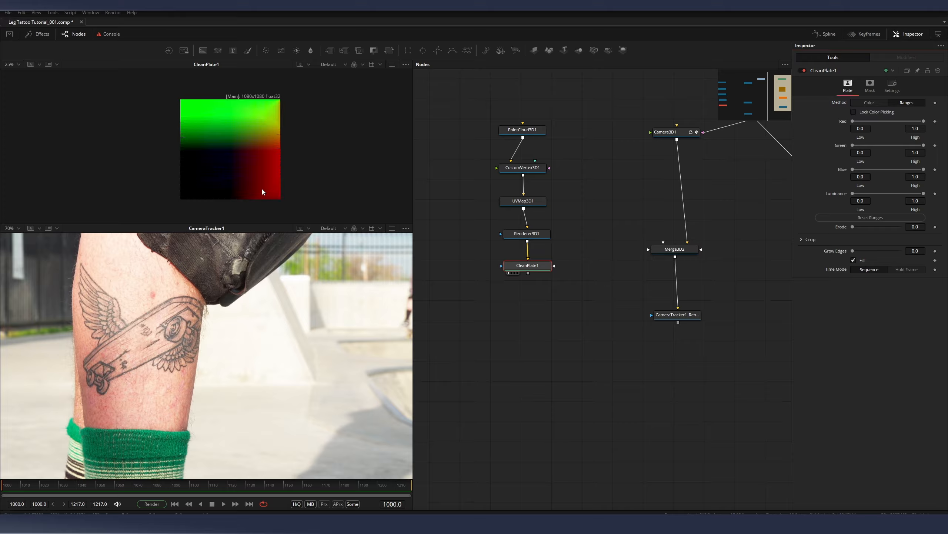
{"action": "scroll", "coordinate": [217, 147], "scroll_direction": "up", "scroll_amount": 3}
{"action": "scroll", "coordinate": [219, 146], "scroll_direction": "down", "scroll_amount": 3}
{"action": "scroll", "coordinate": [239, 153], "scroll_direction": "up", "scroll_amount": 1}
- Add a Displace 3D node fed by CleanPlate1's output and place it below CleanPlate1
{"action": "key", "text": "shift+space"}
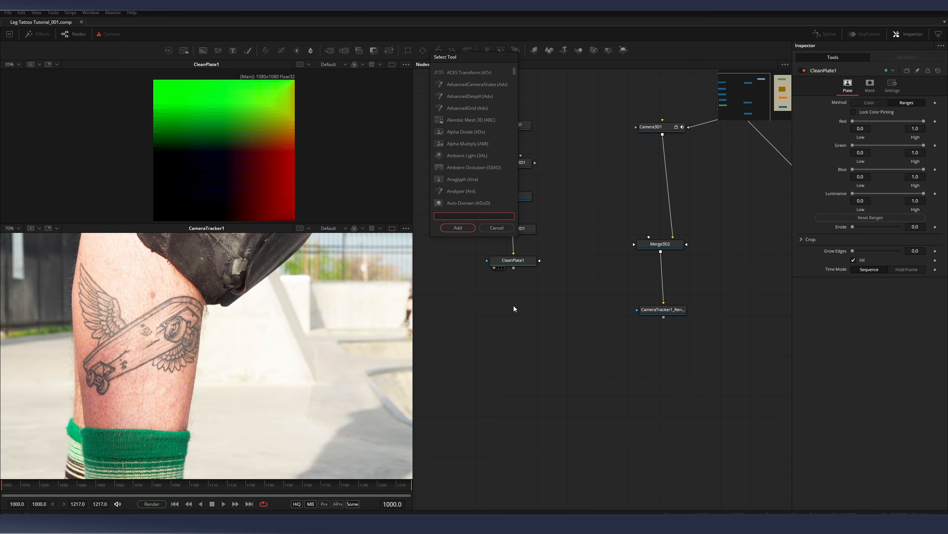
{"action": "type", "text": "displa"}
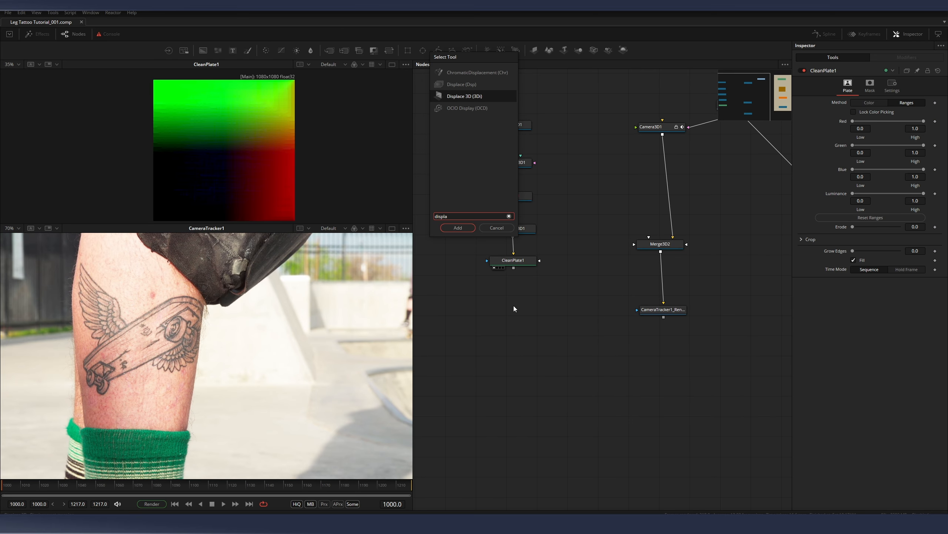
{"action": "key", "text": "Return"}
{"action": "left_click_drag", "start_coordinate": [514, 307], "coordinate": [610, 301]}
{"action": "left_click_drag", "start_coordinate": [606, 267], "coordinate": [605, 305]}
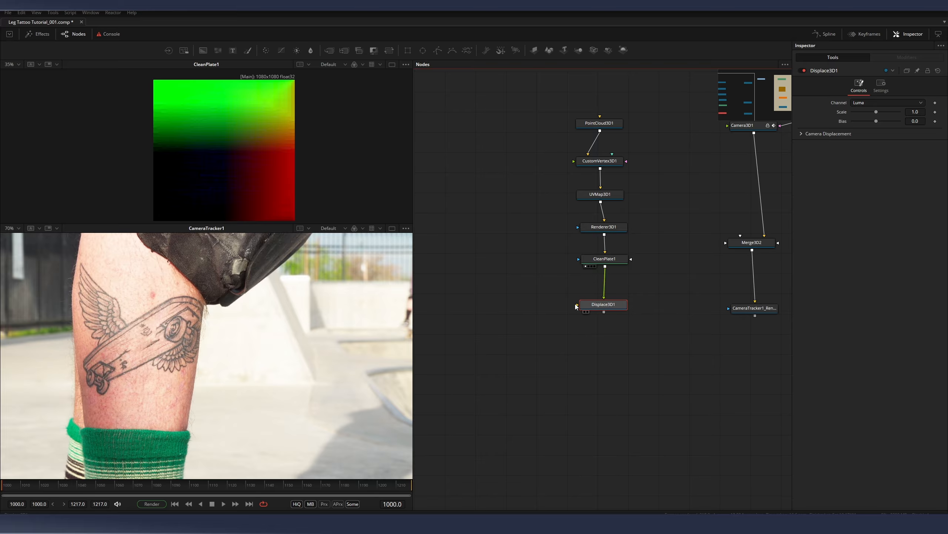
- Add an Image Plane 3D node, connect it to Displace3D1's scene input and show Displace3D1 in the first viewer
{"action": "left_click", "coordinate": [521, 303]}
{"action": "key", "text": "shift+space"}
{"action": "type", "text": "image"}
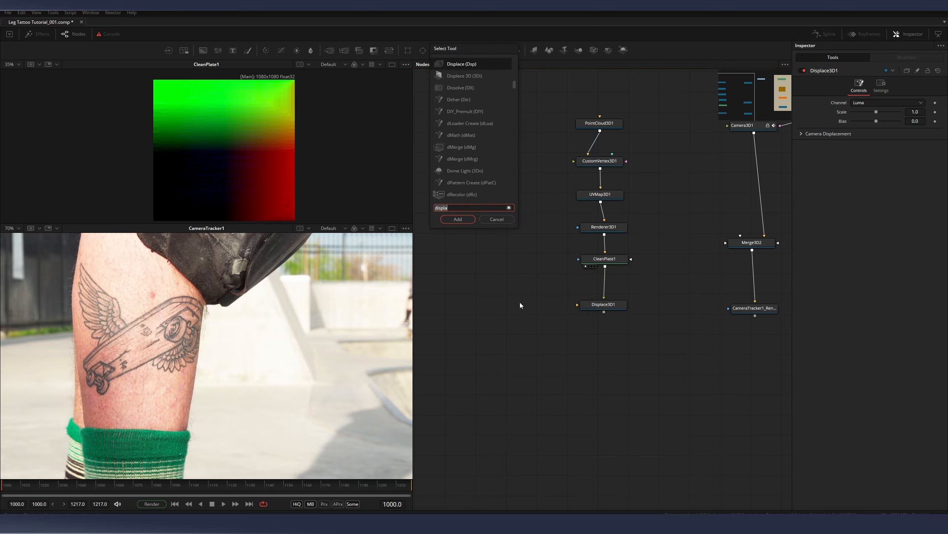
{"action": "key", "text": "Return"}
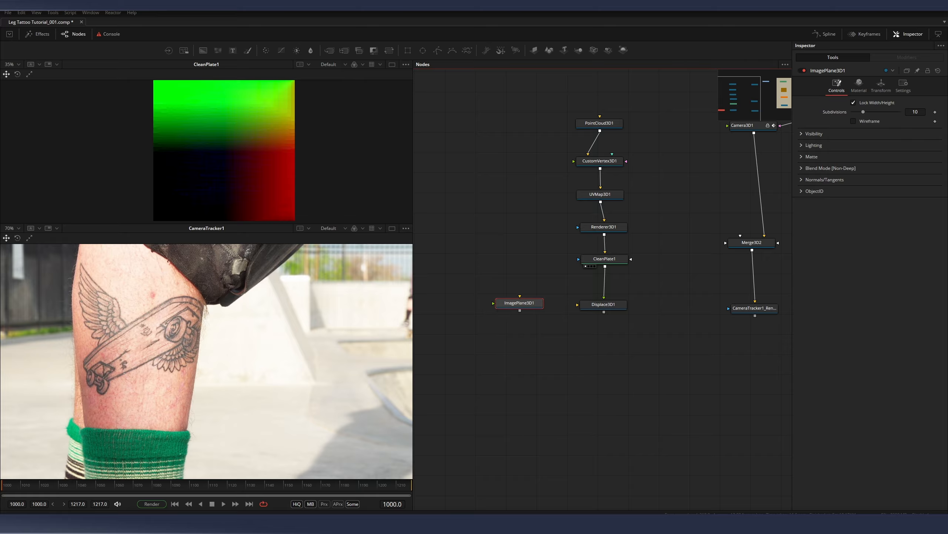
{"action": "left_click_drag", "start_coordinate": [533, 308], "coordinate": [566, 288]}
{"action": "left_click_drag", "start_coordinate": [496, 259], "coordinate": [87, 161]}
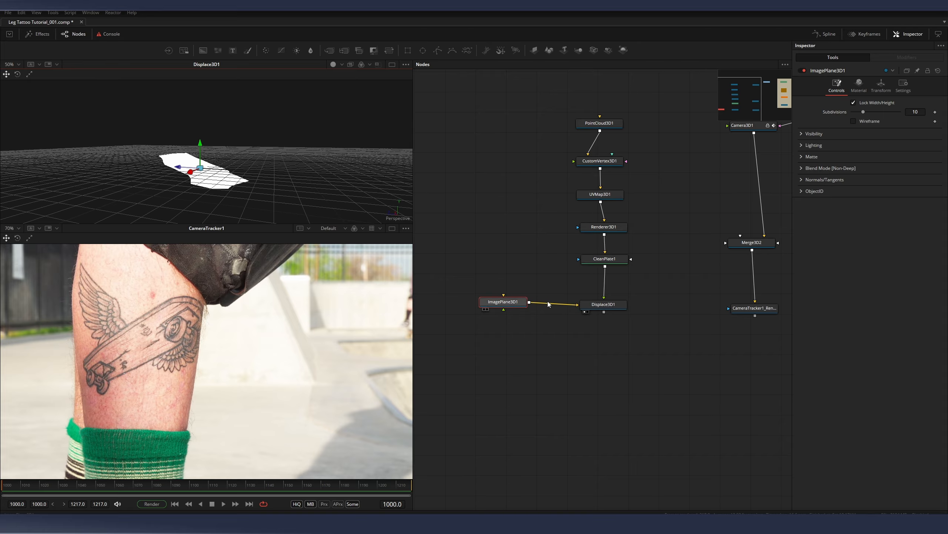
{"action": "left_click_drag", "start_coordinate": [503, 302], "coordinate": [210, 175]}
{"action": "key", "text": "1"}
- Set Displace3D1's displacement channel to RGB
{"action": "left_click_drag", "start_coordinate": [530, 103], "coordinate": [636, 277]}
{"action": "left_click", "coordinate": [670, 300]}
{"action": "left_click", "coordinate": [485, 283]}
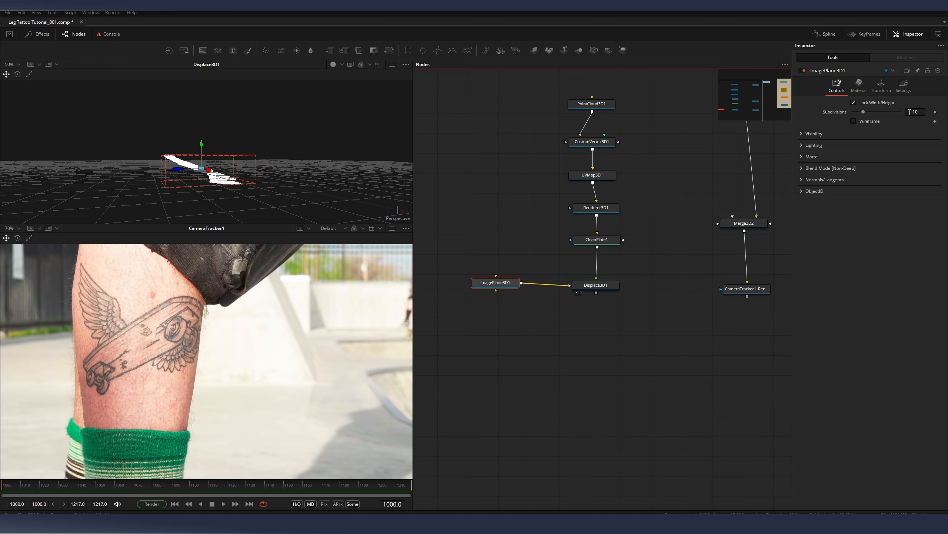
{"action": "left_click", "coordinate": [608, 286]}
{"action": "left_click_drag", "start_coordinate": [608, 286], "coordinate": [612, 283]}
{"action": "left_click", "coordinate": [883, 102]}
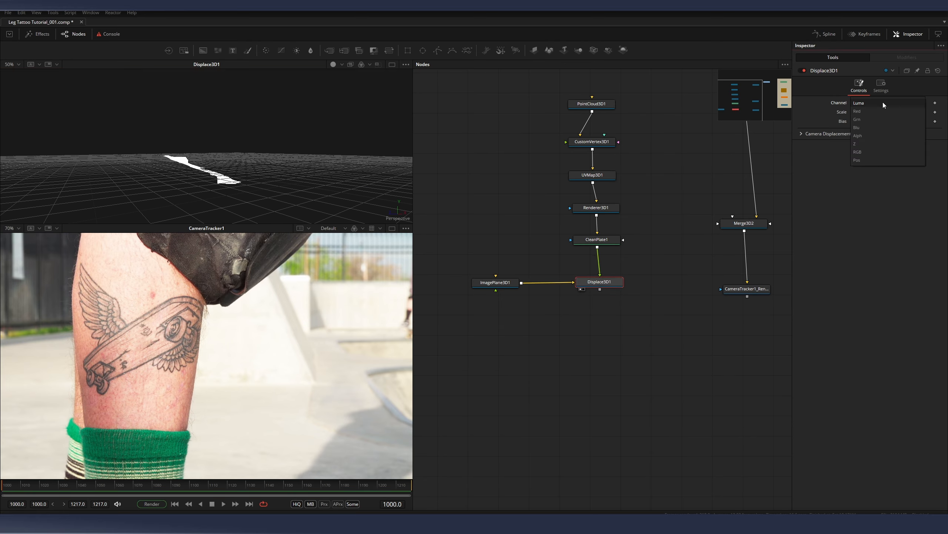
{"action": "left_click", "coordinate": [877, 152]}
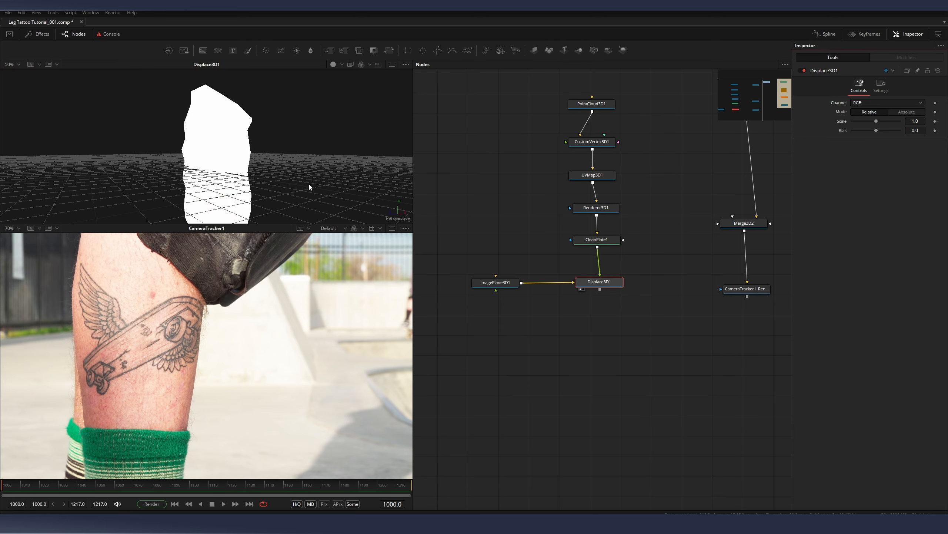
- Turn on lighting in the first viewer and inspect the displaced plane's surface from several angles
{"action": "left_click_drag", "start_coordinate": [404, 172], "coordinate": [342, 116]}
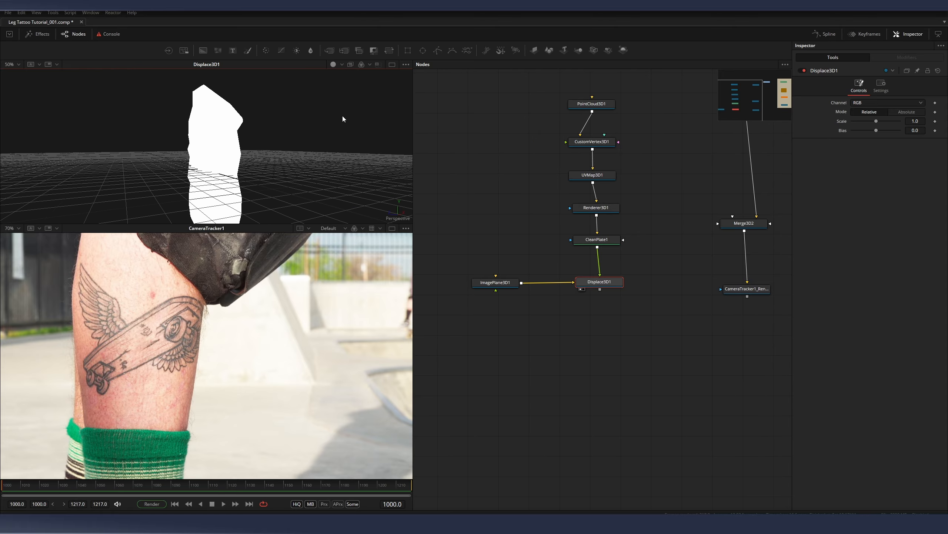
{"action": "left_click", "coordinate": [335, 64]}
{"action": "left_click_drag", "start_coordinate": [381, 141], "coordinate": [248, 151]}
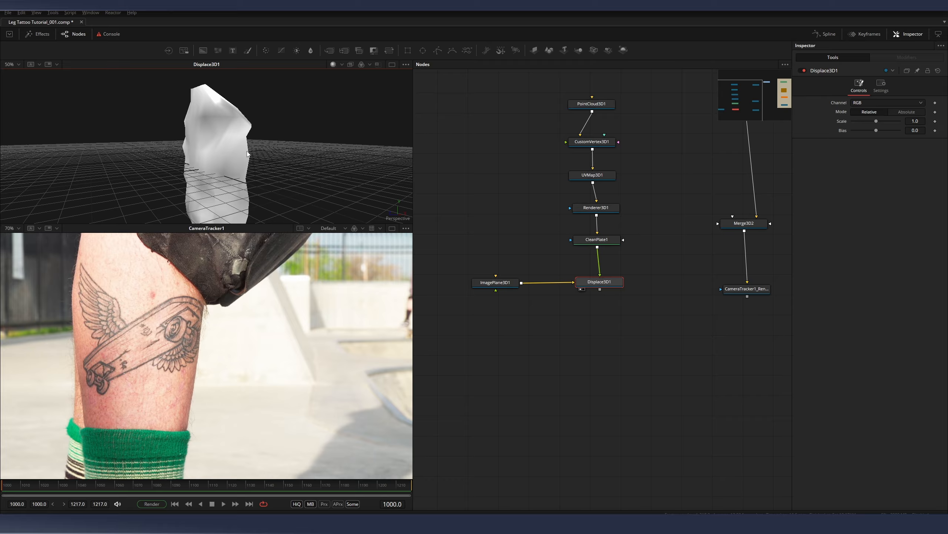
{"action": "scroll", "coordinate": [214, 151], "scroll_direction": "down", "scroll_amount": 2}
{"action": "scroll", "coordinate": [215, 151], "scroll_direction": "up", "scroll_amount": 1}
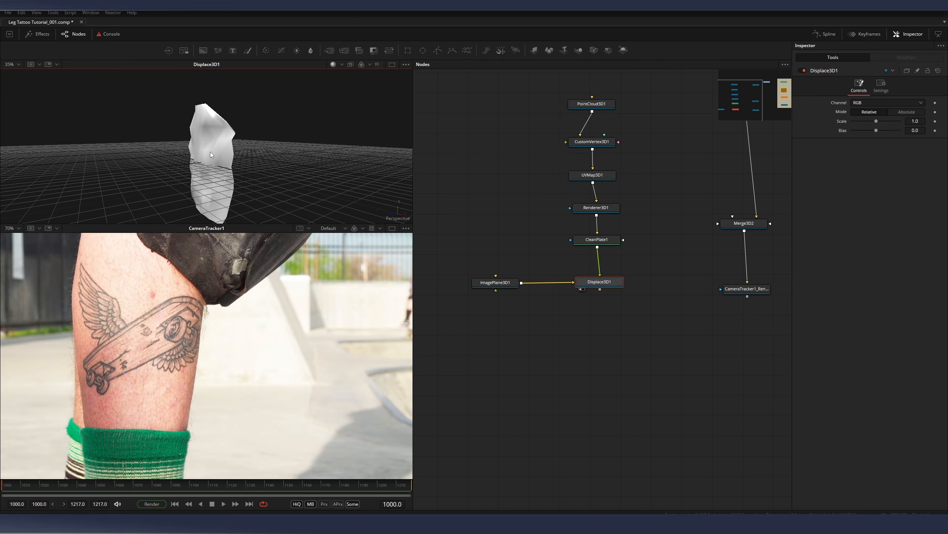
{"action": "left_click_drag", "start_coordinate": [210, 151], "coordinate": [314, 148]}
- Set Displace3D1's displacement mode to Absolute and check the reshaped plane
{"action": "left_click_drag", "start_coordinate": [497, 282], "coordinate": [494, 277]}
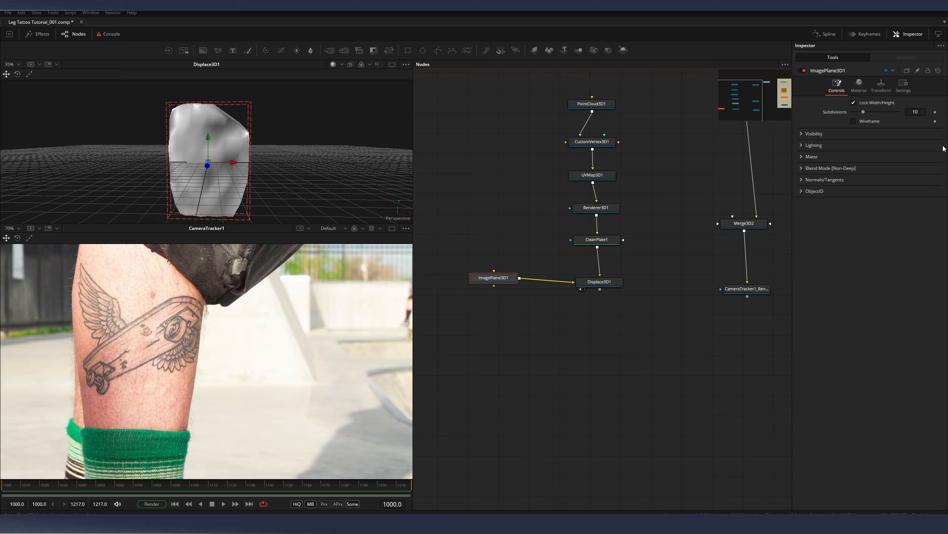
{"action": "left_click", "coordinate": [917, 111]}
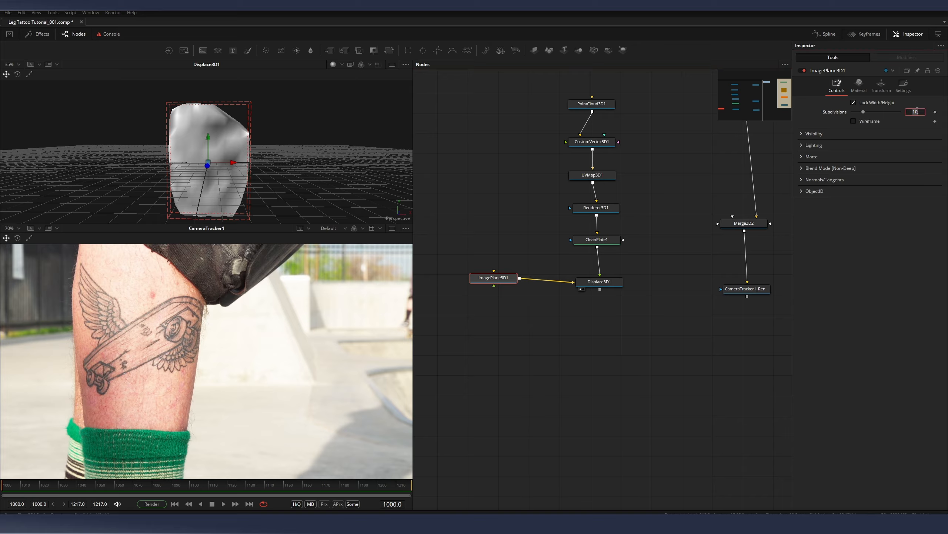
{"action": "left_click", "coordinate": [594, 282]}
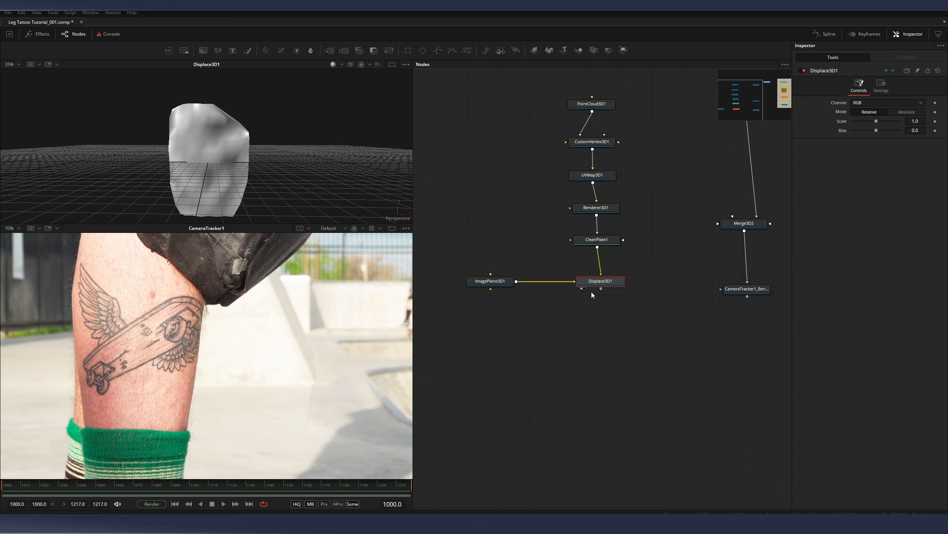
{"action": "left_click", "coordinate": [908, 113]}
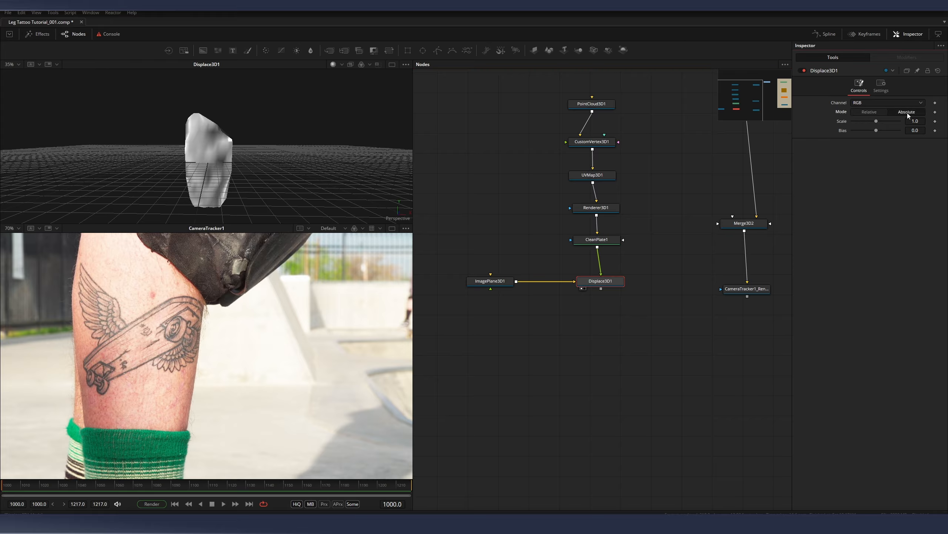
{"action": "left_click_drag", "start_coordinate": [204, 176], "coordinate": [224, 164]}
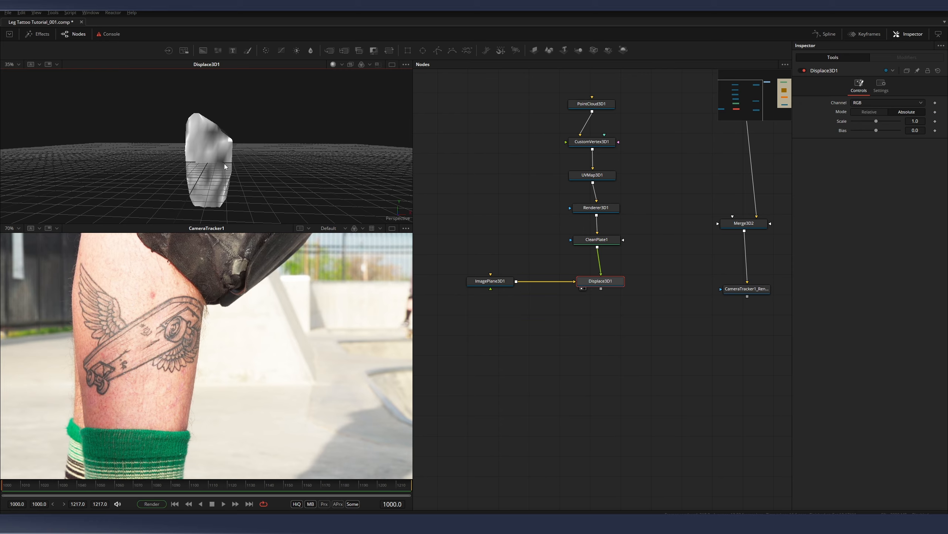
- Set ImagePlane3D1's subdivisions to 32 and inspect the denser displaced mesh from the side
{"action": "left_click", "coordinate": [485, 285]}
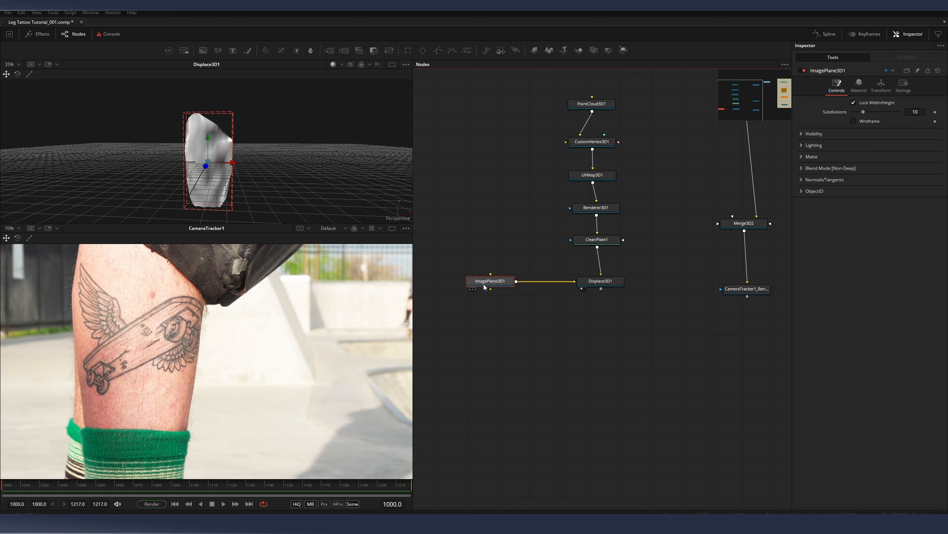
{"action": "key", "text": "1"}
{"action": "left_click", "coordinate": [497, 281]}
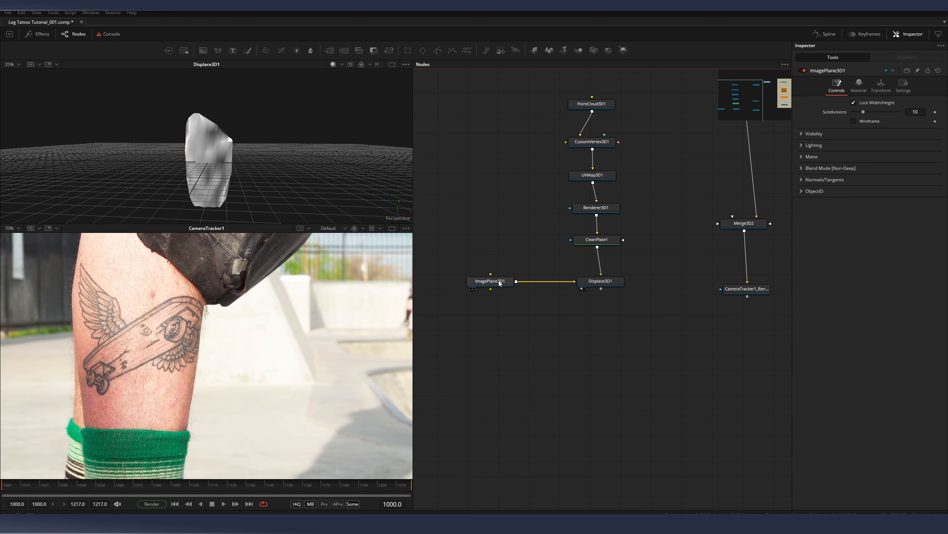
{"action": "left_click", "coordinate": [919, 112]}
{"action": "type", "text": "32"}
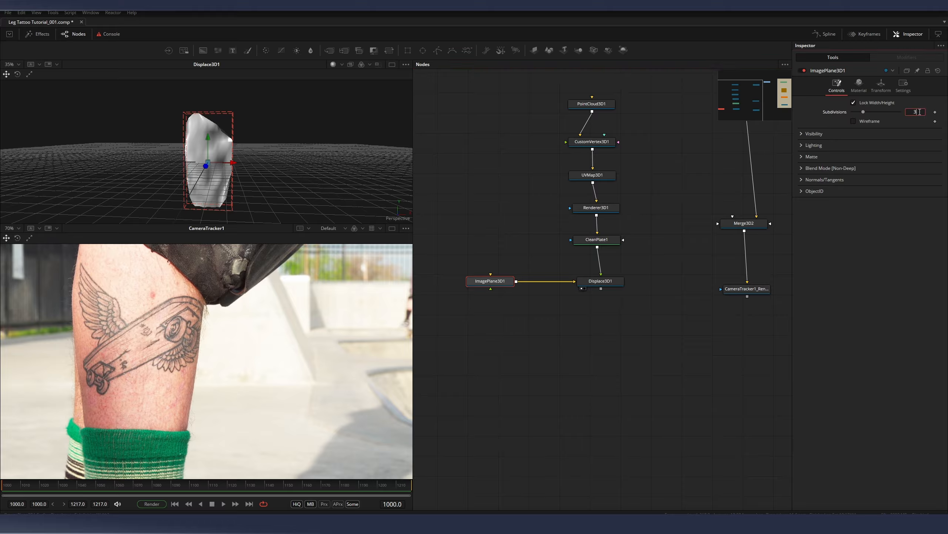
{"action": "key", "text": "Return"}
{"action": "left_click_drag", "start_coordinate": [251, 169], "coordinate": [213, 156]}
{"action": "scroll", "coordinate": [218, 169], "scroll_direction": "up", "scroll_amount": 1}
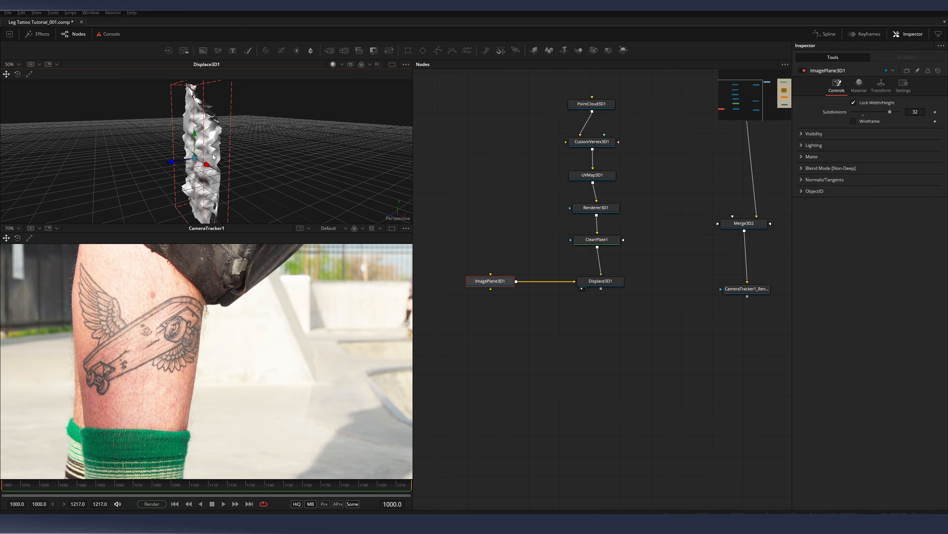
- Insert a Blur node between CleanPlate1 and Displace3D1
{"action": "left_click", "coordinate": [605, 240]}
{"action": "key", "text": "shift+space"}
{"action": "type", "text": "blur"}
{"action": "key", "text": "Return"}
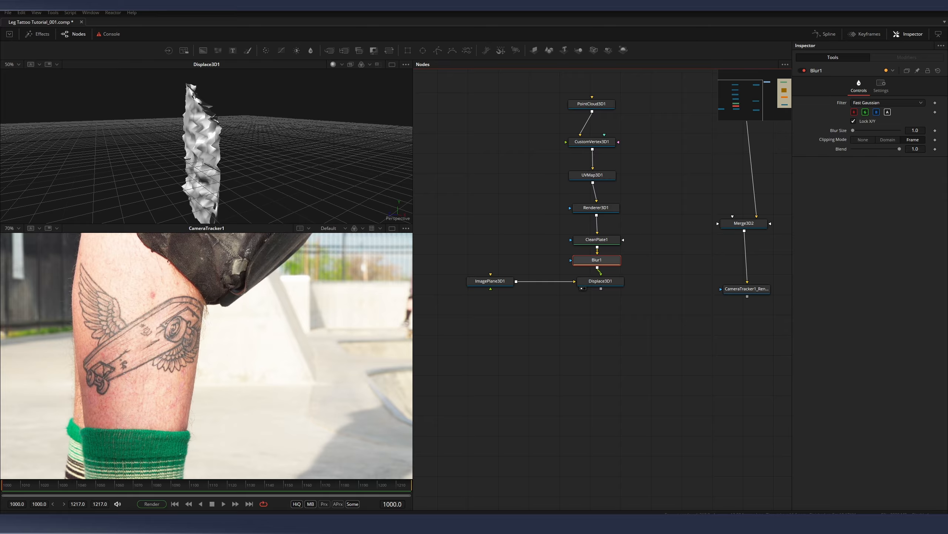
- Set Blur1's blur size to 100 and inspect the smoothed leg mesh
{"action": "left_click_drag", "start_coordinate": [913, 130], "coordinate": [946, 130]}
{"action": "left_click_drag", "start_coordinate": [170, 165], "coordinate": [351, 180]}
{"action": "left_click_drag", "start_coordinate": [912, 130], "coordinate": [930, 130]}
{"action": "left_click_drag", "start_coordinate": [285, 162], "coordinate": [199, 112]}
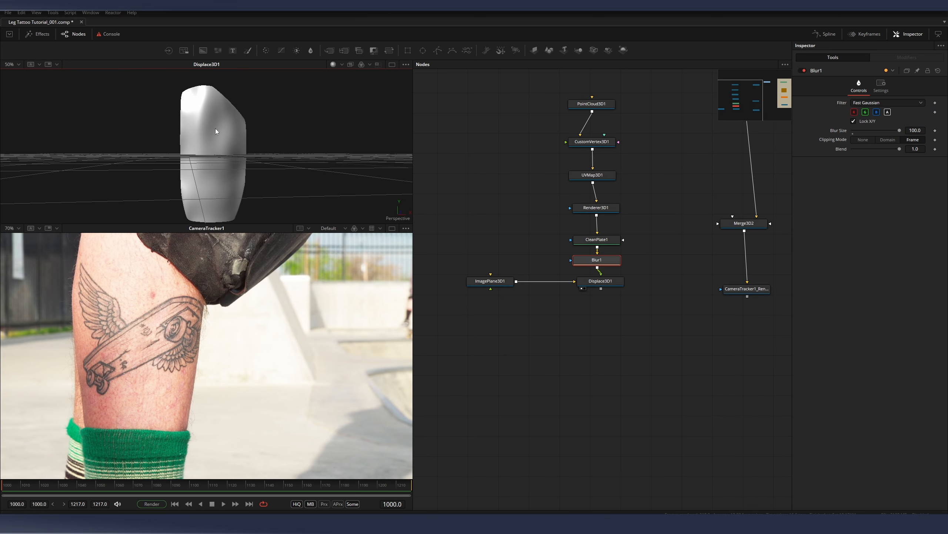
{"action": "left_click_drag", "start_coordinate": [228, 146], "coordinate": [206, 147]}
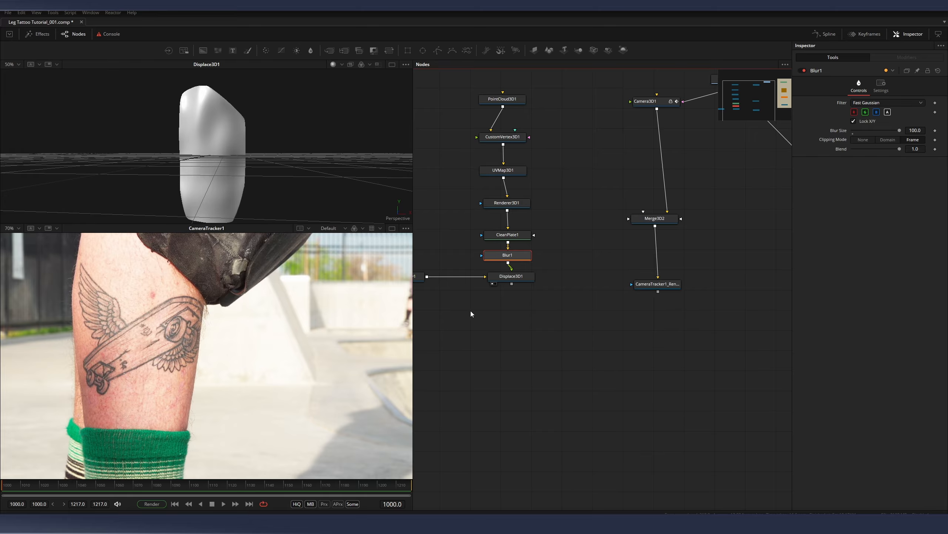
- Connect Displace3D1's output to Merge3D2 and show Merge3D2 in the first viewer
{"action": "left_click_drag", "start_coordinate": [743, 194], "coordinate": [597, 313]}
{"action": "left_click_drag", "start_coordinate": [667, 226], "coordinate": [665, 293]}
{"action": "left_click_drag", "start_coordinate": [511, 283], "coordinate": [234, 159]}
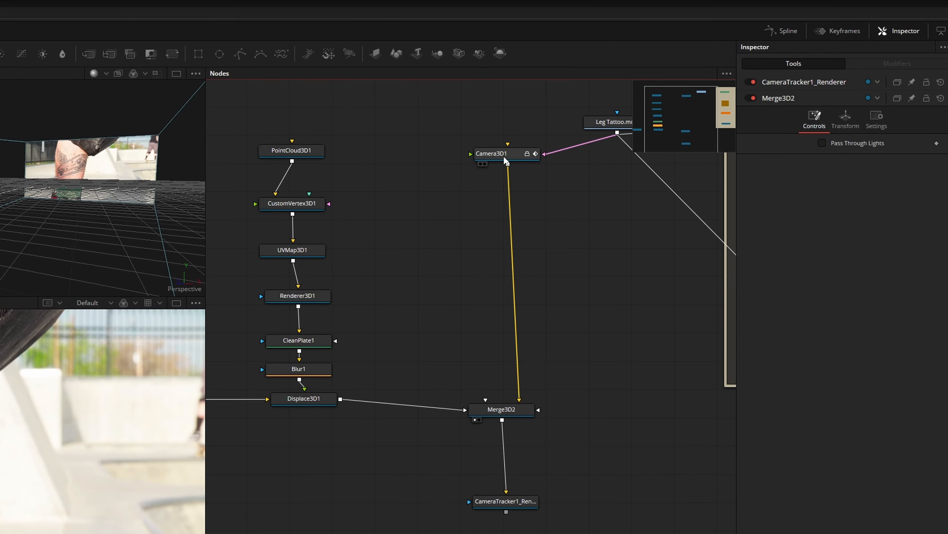
- Unlock Camera3D1 and disable its image plane
{"action": "left_click", "coordinate": [505, 161]}
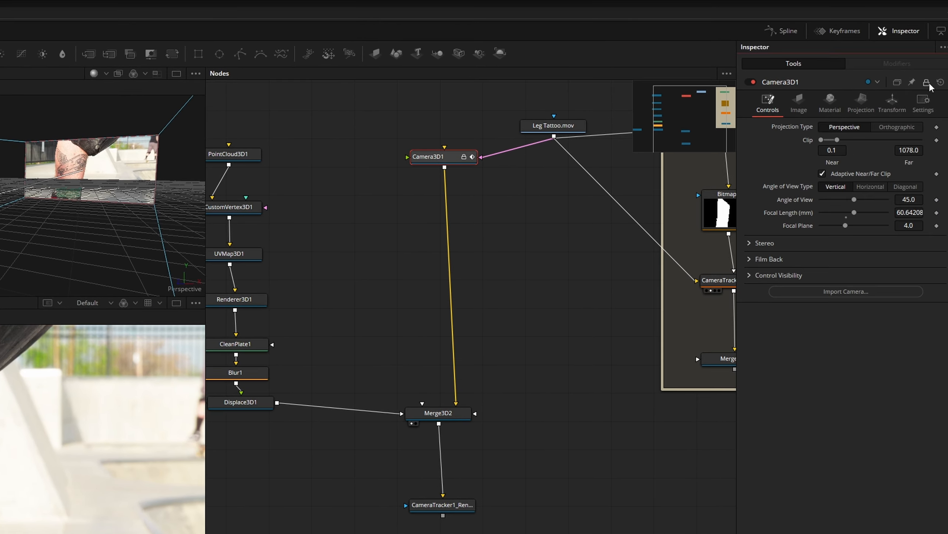
{"action": "left_click", "coordinate": [798, 106]}
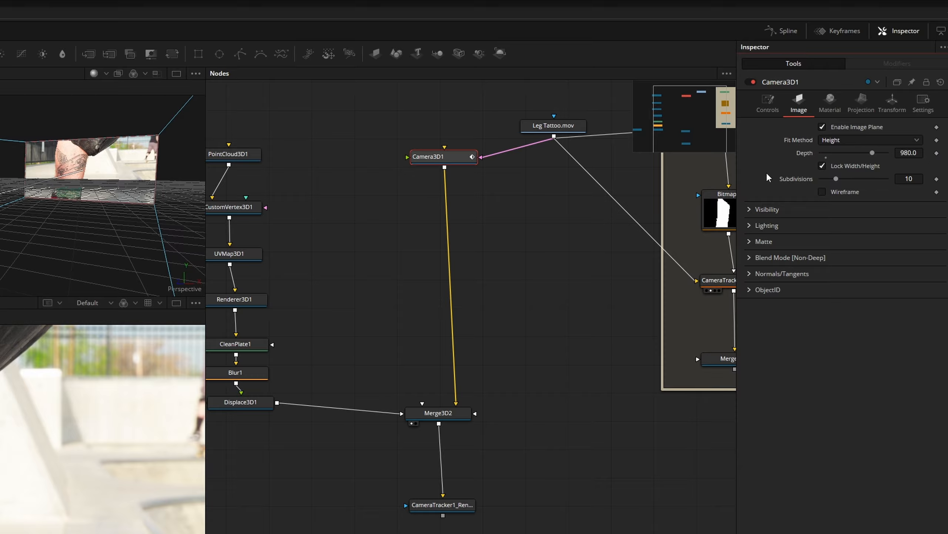
{"action": "left_click", "coordinate": [822, 127]}
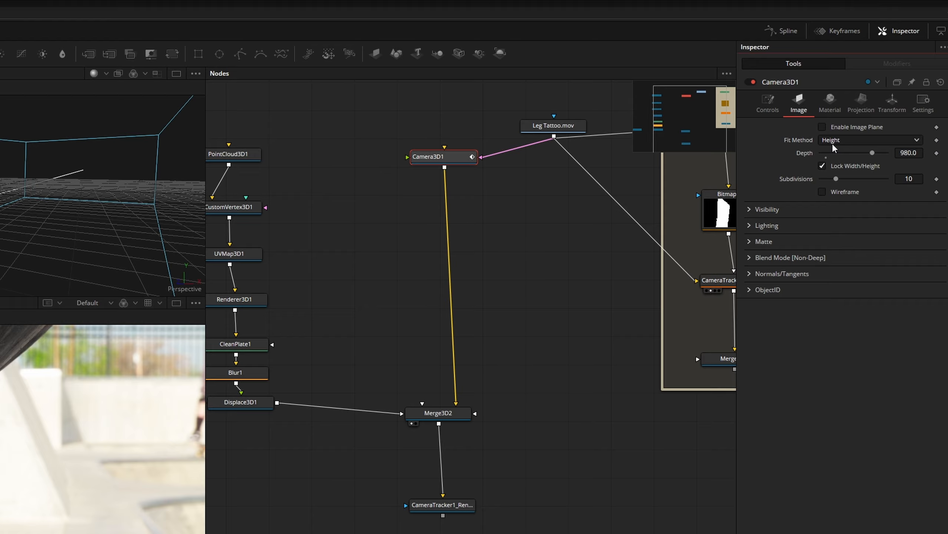
- Enable camera projection on Camera3D1 with the Height fit method and Ambient Light mode, and disable projection on back faces
{"action": "left_click", "coordinate": [863, 107]}
{"action": "left_click", "coordinate": [822, 127]}
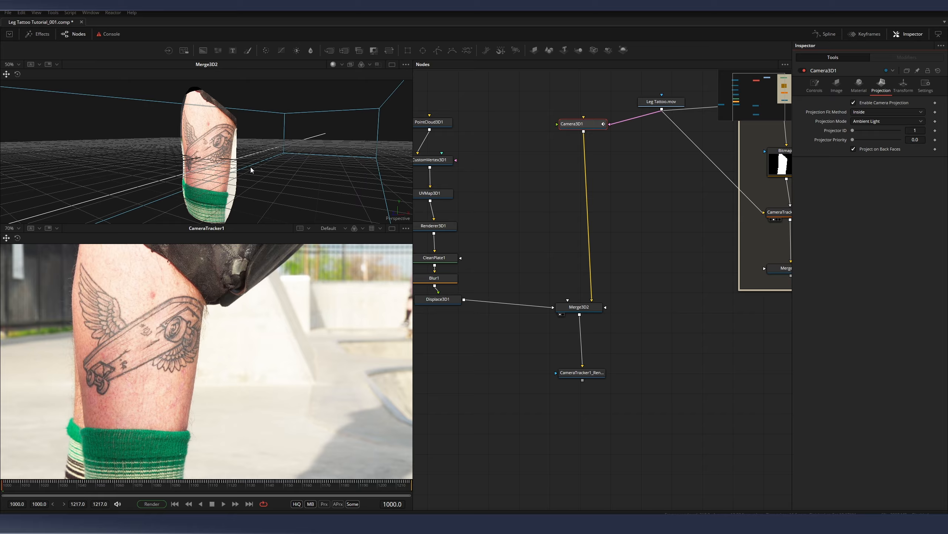
{"action": "left_click_drag", "start_coordinate": [235, 157], "coordinate": [289, 151]}
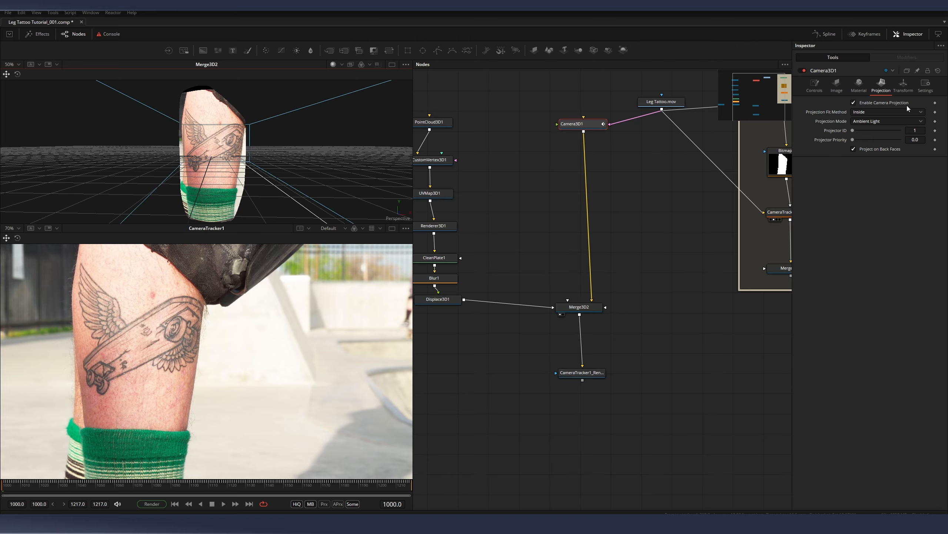
{"action": "left_click", "coordinate": [873, 113]}
{"action": "left_click", "coordinate": [871, 130]}
{"action": "left_click", "coordinate": [866, 150]}
{"action": "scroll", "coordinate": [251, 162], "scroll_direction": "down", "scroll_amount": 3}
{"action": "left_click_drag", "start_coordinate": [258, 155], "coordinate": [256, 156]}
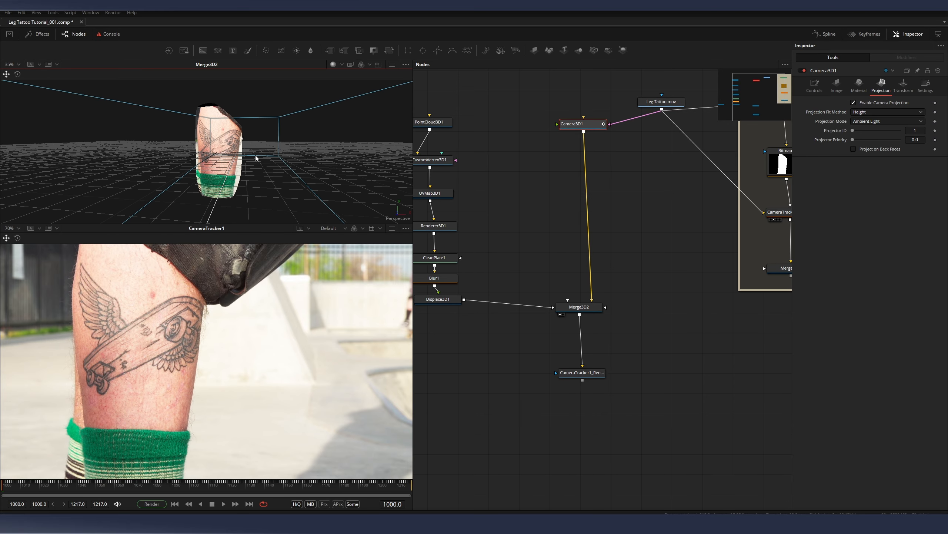
- Scrub through the shot and check the footage projection on the leg mesh from different angles
{"action": "left_click_drag", "start_coordinate": [17, 486], "coordinate": [178, 449]}
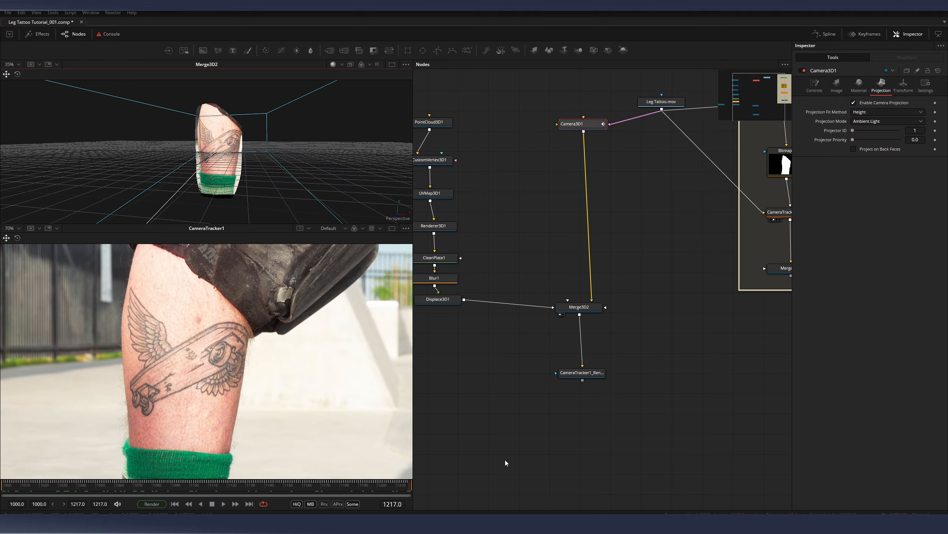
{"action": "left_click_drag", "start_coordinate": [221, 144], "coordinate": [245, 156]}
{"action": "scroll", "coordinate": [218, 146], "scroll_direction": "up", "scroll_amount": 3}
{"action": "scroll", "coordinate": [245, 156], "scroll_direction": "down", "scroll_amount": 2}
{"action": "left_click_drag", "start_coordinate": [5, 485], "coordinate": [381, 480]}
- Show CameraTracker1_Renderer in the first viewer, switch it to Hardware UV Renderer with Lighting enabled, and scrub the shot
{"action": "left_click_drag", "start_coordinate": [597, 374], "coordinate": [600, 367]}
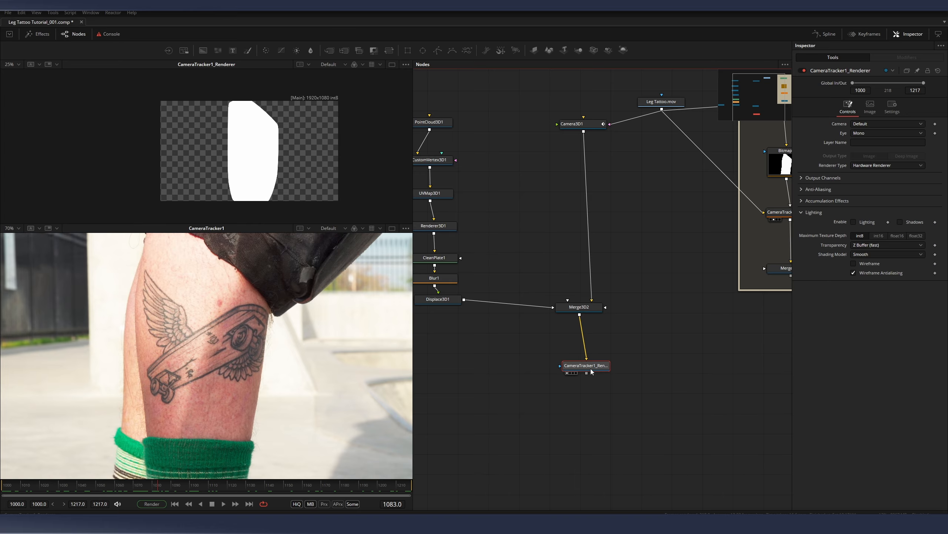
{"action": "left_click_drag", "start_coordinate": [579, 367], "coordinate": [575, 366]}
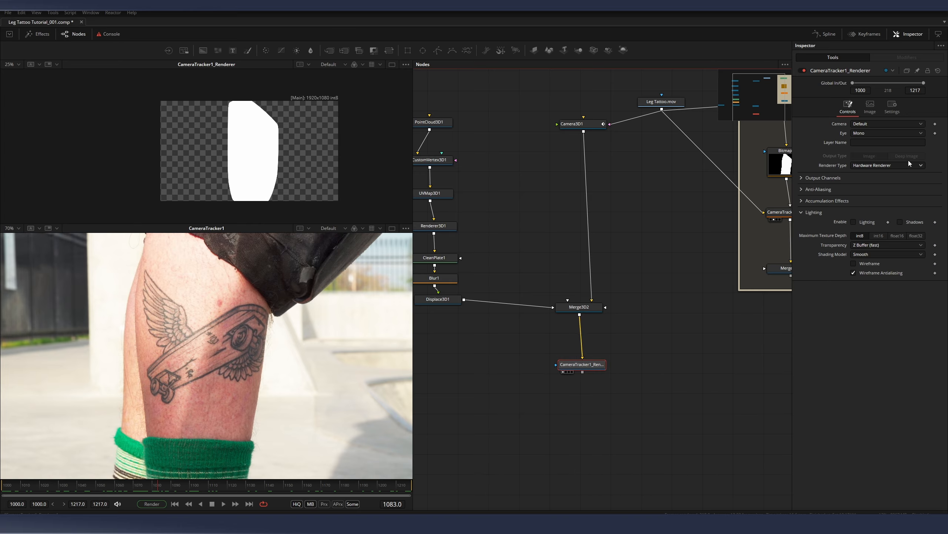
{"action": "left_click", "coordinate": [878, 166]}
{"action": "left_click", "coordinate": [884, 173]}
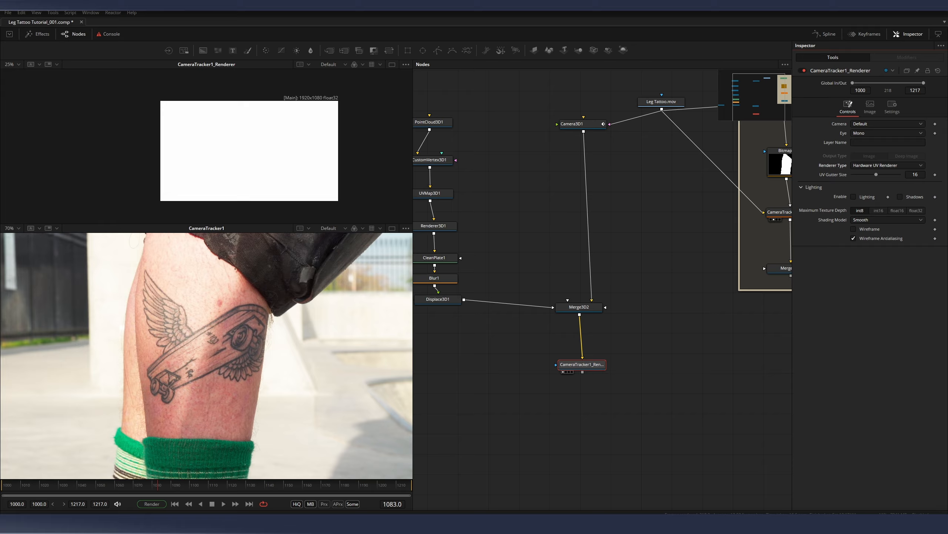
{"action": "left_click", "coordinate": [853, 197]}
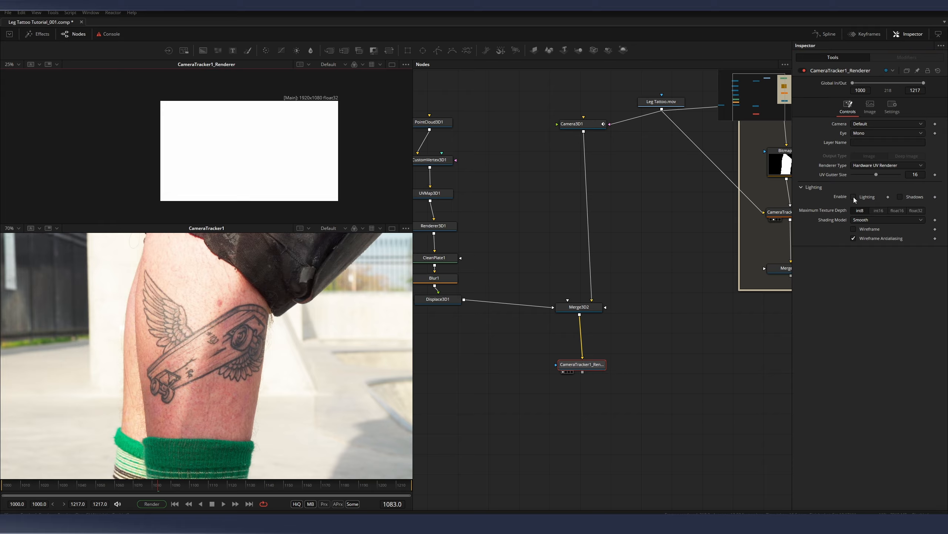
{"action": "left_click_drag", "start_coordinate": [70, 488], "coordinate": [275, 483]}
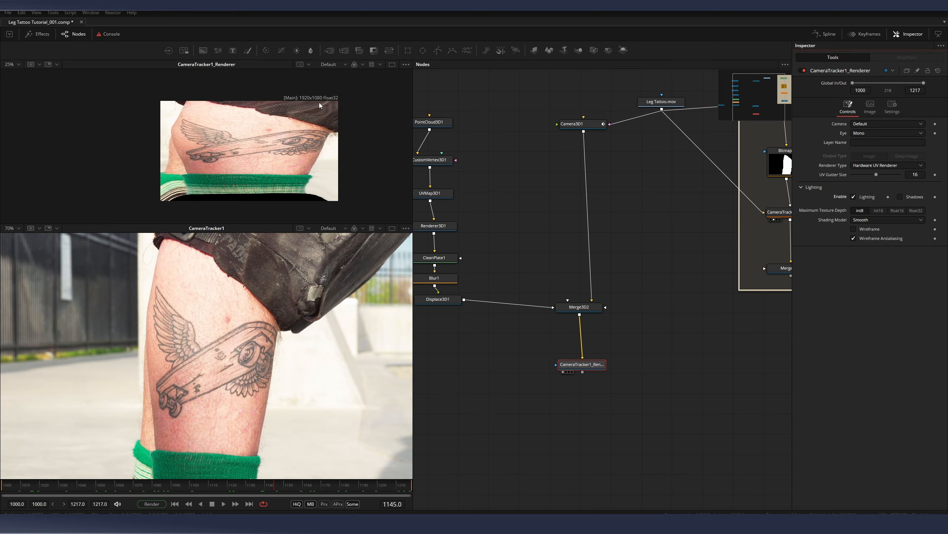
- Set CameraTracker1_Renderer's image width and height to 1080, play back the unwrapped leg, and fit the CameraTracker1 view
{"action": "left_click_drag", "start_coordinate": [574, 370], "coordinate": [578, 367]}
{"action": "left_click", "coordinate": [871, 106]}
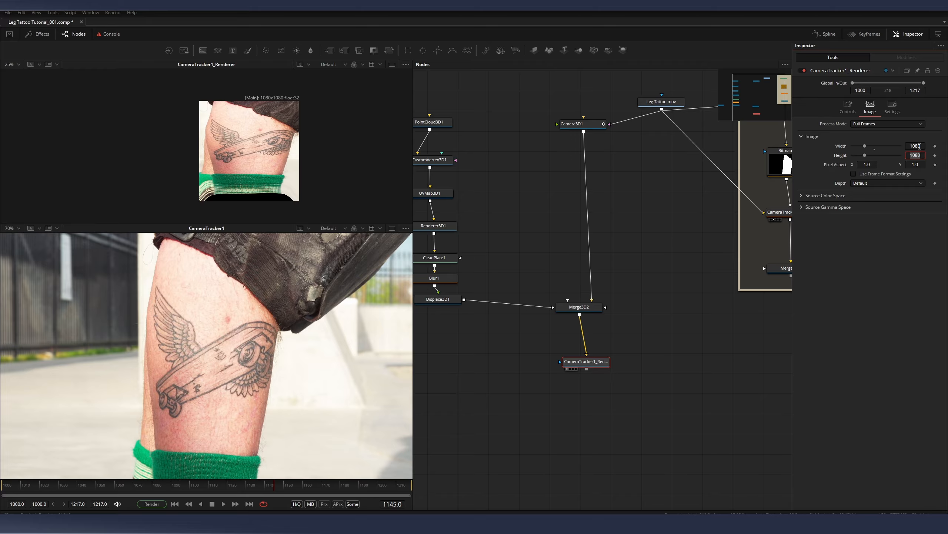
{"action": "left_click", "coordinate": [13, 488]}
{"action": "key", "text": "space"}
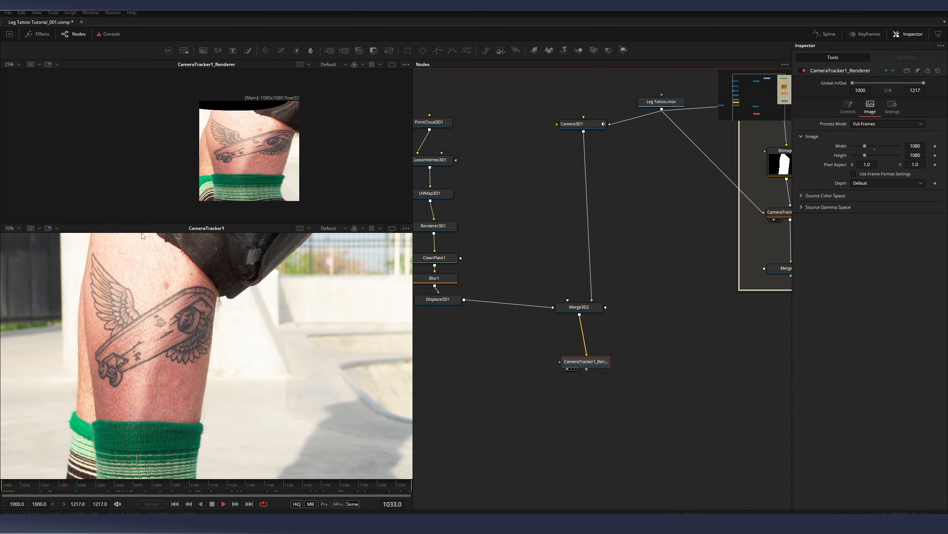
{"action": "left_click", "coordinate": [9, 228]}
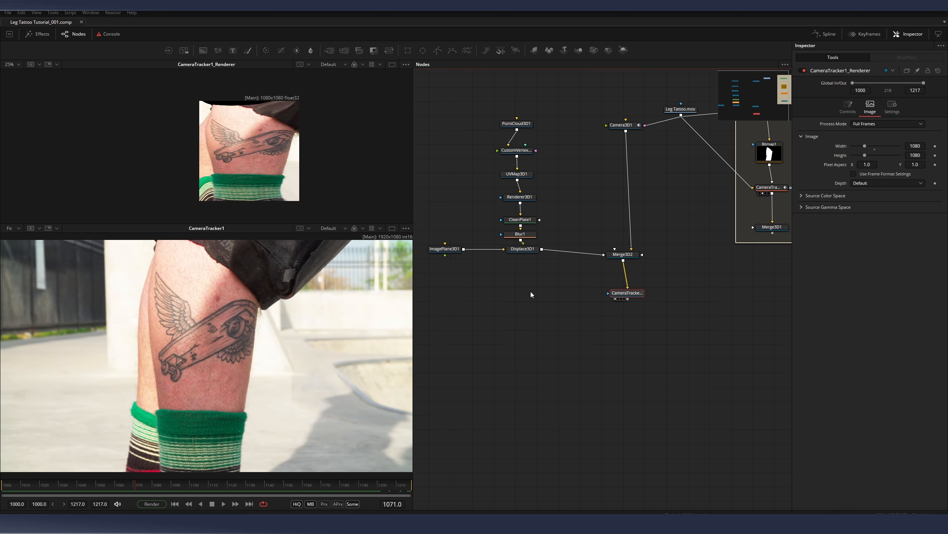
- Add a Replace Material 3D node below CameraTracker1_Renderer and feed it from Displace3D1
{"action": "left_click_drag", "start_coordinate": [531, 295], "coordinate": [521, 292]}
{"action": "key", "text": "shift+space"}
{"action": "type", "text": "blur"}
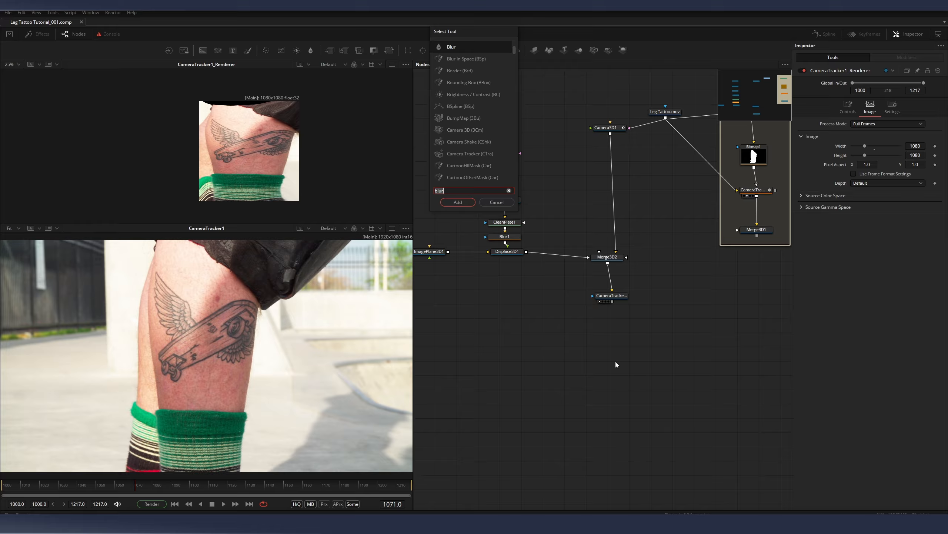
{"action": "key", "text": "BackSpace"}
{"action": "key", "text": "BackSpace"}
{"action": "key", "text": "BackSpace"}
{"action": "key", "text": "BackSpace"}
{"action": "type", "text": "replace"}
{"action": "key", "text": "Return"}
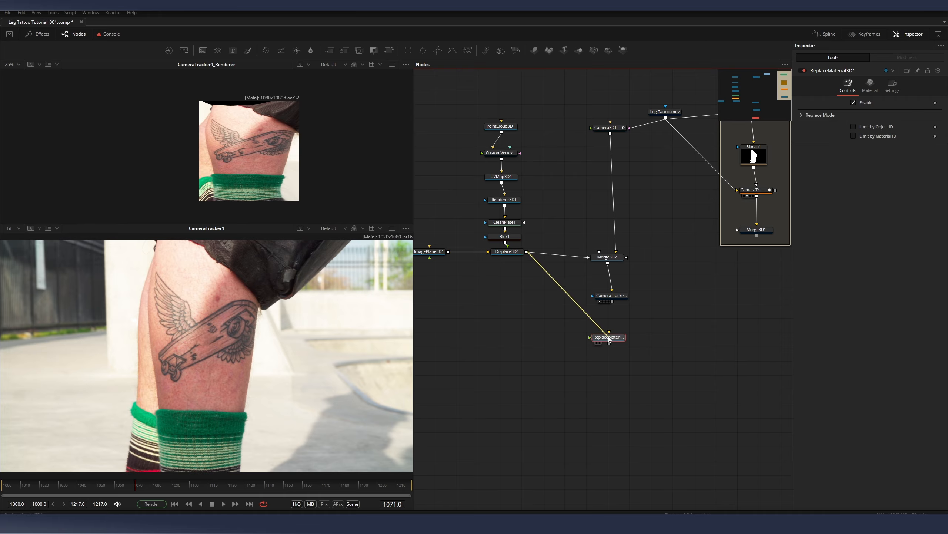
- Connect CameraTracker1_Renderer to ReplaceMaterial3D1's material input, show it in the first viewer and open its material settings
{"action": "left_click_drag", "start_coordinate": [613, 301], "coordinate": [614, 342]}
{"action": "key", "text": "1"}
{"action": "left_click_drag", "start_coordinate": [278, 147], "coordinate": [255, 146]}
{"action": "left_click", "coordinate": [507, 251]}
{"action": "left_click", "coordinate": [617, 340]}
{"action": "left_click_drag", "start_coordinate": [638, 328], "coordinate": [549, 296]}
{"action": "left_click", "coordinate": [871, 85]}
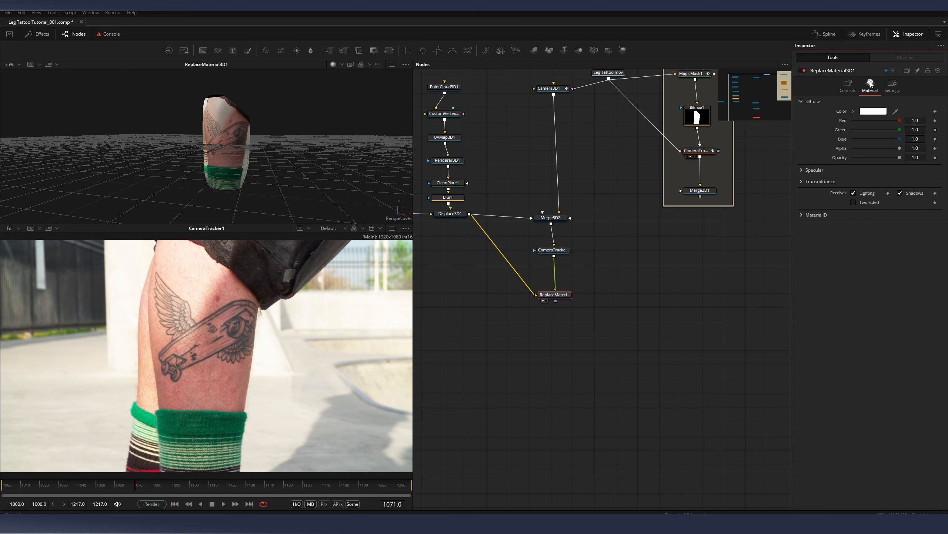
- Add a Merge 3D node after ReplaceMaterial3D1
{"action": "key", "text": "shift+space"}
{"action": "type", "text": "mer"}
{"action": "key", "text": "Return"}
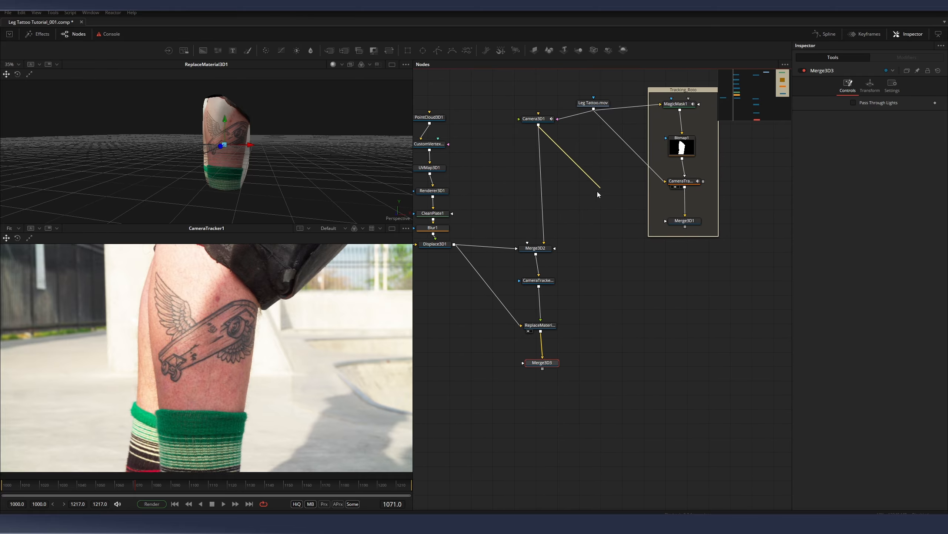
- Connect Camera3D1 to Merge3D3 through a pipe router beside the node and show Merge3D3 in the first viewer
{"action": "left_click_drag", "start_coordinate": [565, 185], "coordinate": [643, 283]}
{"action": "left_click_drag", "start_coordinate": [558, 308], "coordinate": [275, 144]}
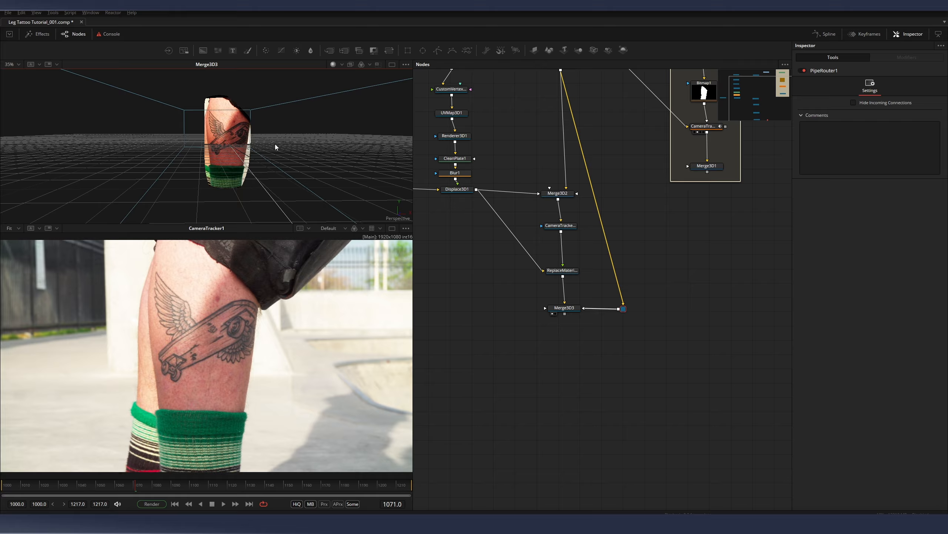
{"action": "scroll", "coordinate": [560, 299], "scroll_direction": "down", "scroll_amount": 1}
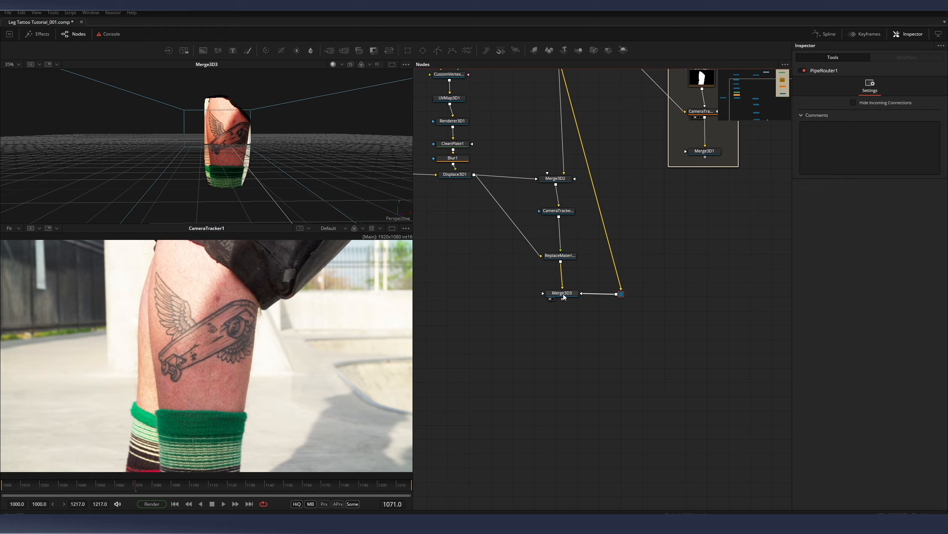
- Add a Renderer 3D node after Merge3D3, show it in the first viewer, and scrub through the rendered leg
{"action": "left_click", "coordinate": [561, 295]}
{"action": "key", "text": "shift+space"}
{"action": "type", "text": "ren"}
{"action": "key", "text": "Return"}
{"action": "left_click_drag", "start_coordinate": [560, 307], "coordinate": [562, 321]}
{"action": "key", "text": "1"}
{"action": "scroll", "coordinate": [273, 159], "scroll_direction": "down", "scroll_amount": 2}
{"action": "left_click_drag", "start_coordinate": [45, 482], "coordinate": [449, 467]}
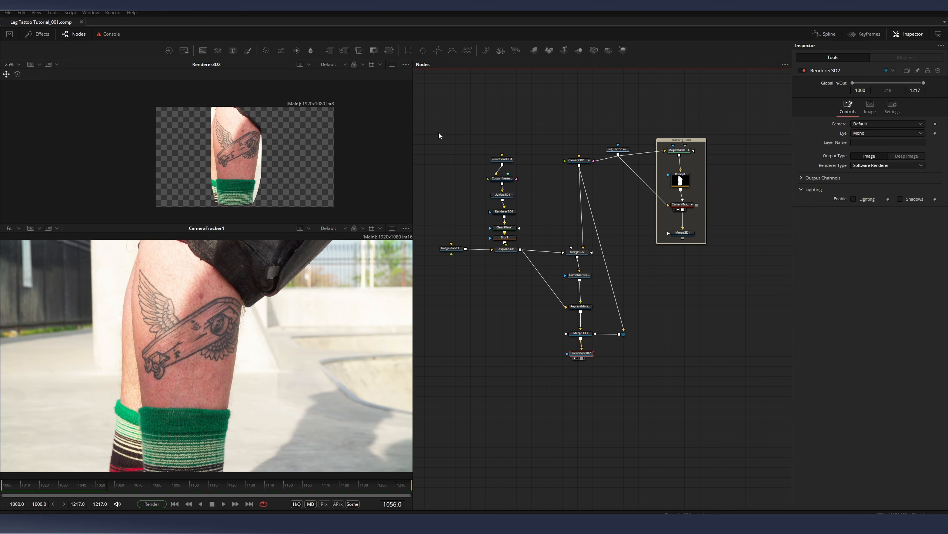
- Add a Merge node below the footage and connect Leg Tattoo.mov as its background
{"action": "left_click_drag", "start_coordinate": [438, 132], "coordinate": [543, 353]}
{"action": "left_click", "coordinate": [619, 335]}
{"action": "scroll", "coordinate": [611, 327], "scroll_direction": "up", "scroll_amount": 2}
{"action": "key", "text": "shift+space"}
{"action": "type", "text": "merge"}
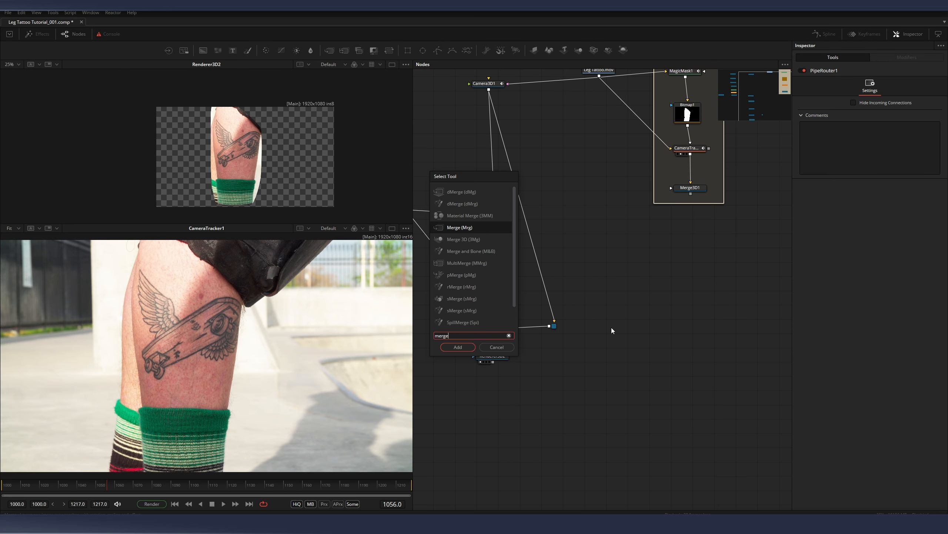
{"action": "key", "text": "Return"}
{"action": "left_click_drag", "start_coordinate": [599, 76], "coordinate": [611, 357]}
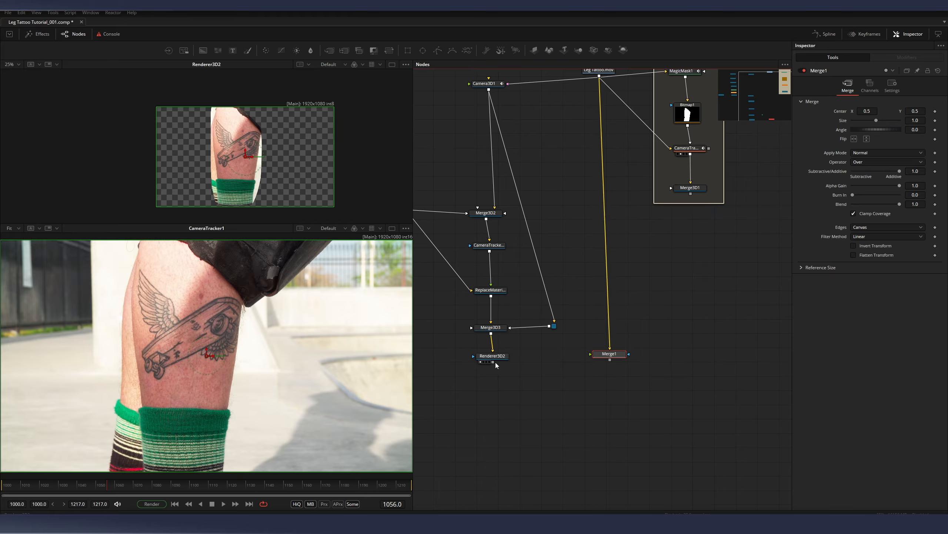
- Connect Renderer3D2 as Merge1's foreground, show Merge1 in the second viewer, and scrub through the composite
{"action": "left_click_drag", "start_coordinate": [494, 362], "coordinate": [480, 363]}
{"action": "left_click_drag", "start_coordinate": [606, 358], "coordinate": [607, 371]}
{"action": "key", "text": "2"}
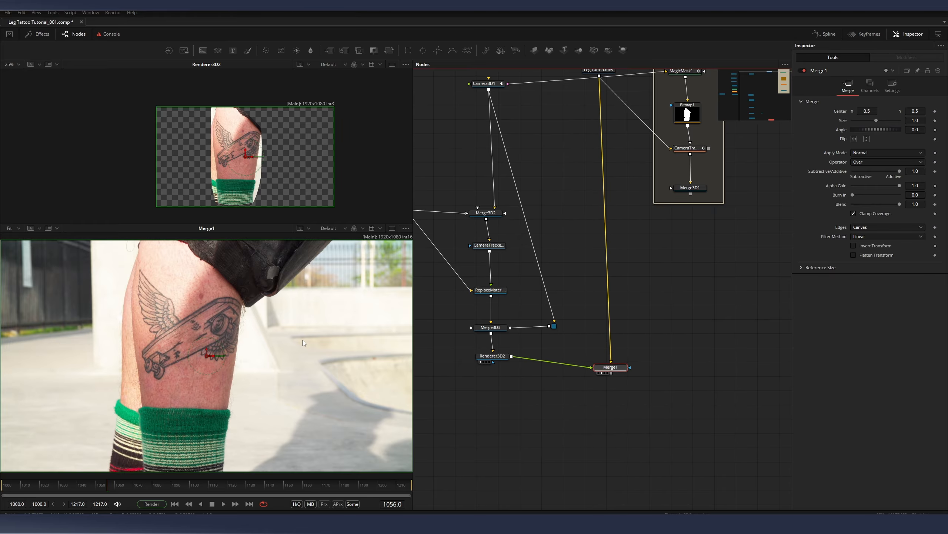
{"action": "scroll", "coordinate": [302, 340], "scroll_direction": "down", "scroll_amount": 2}
{"action": "left_click_drag", "start_coordinate": [13, 489], "coordinate": [364, 500]}
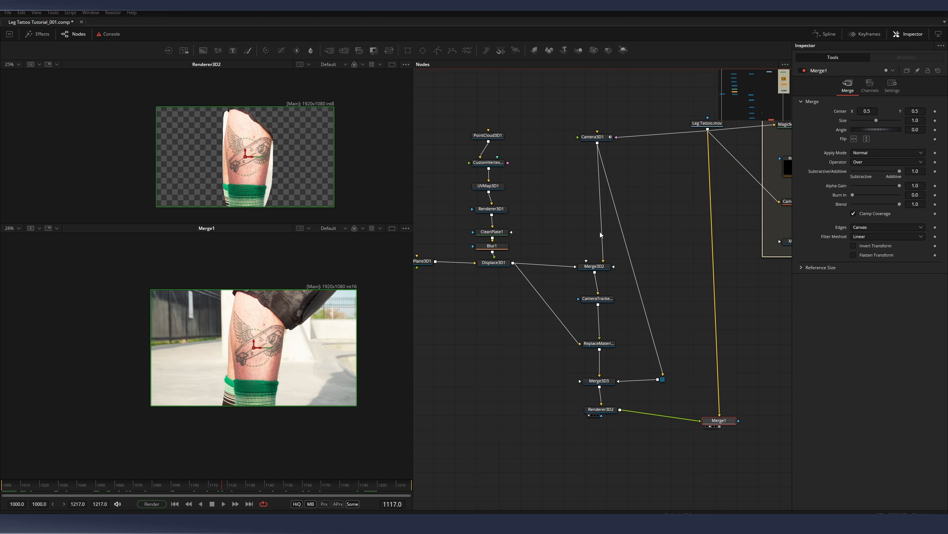
- Make room below CameraTracker1_Renderer by moving ReplaceMaterial3D1, Merge3D3, Renderer3D2, the pipe router and Merge1 further down
{"action": "left_click", "coordinate": [599, 299]}
{"action": "scroll", "coordinate": [604, 302], "scroll_direction": "up", "scroll_amount": 2}
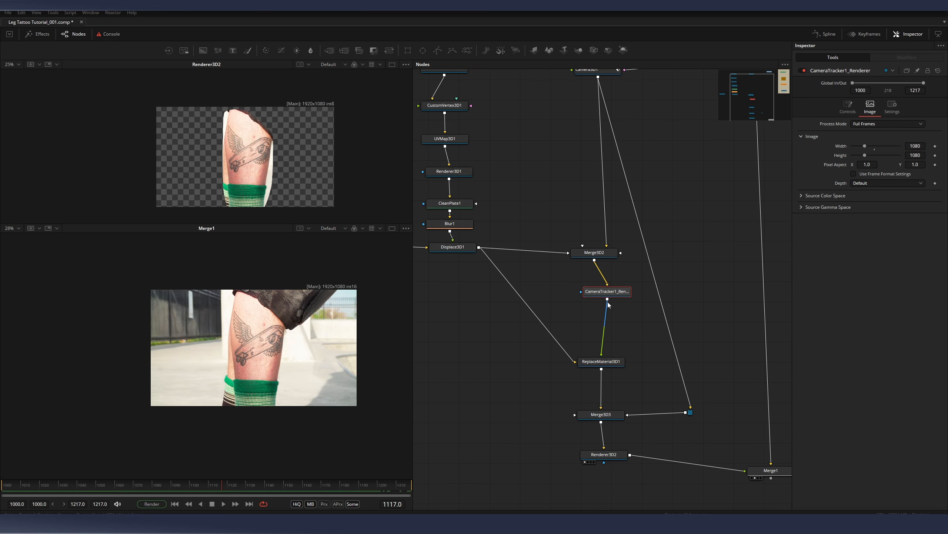
{"action": "left_click_drag", "start_coordinate": [567, 297], "coordinate": [572, 297]}
{"action": "left_click_drag", "start_coordinate": [601, 296], "coordinate": [588, 280]}
{"action": "left_click_drag", "start_coordinate": [599, 364], "coordinate": [599, 381]}
{"action": "scroll", "coordinate": [560, 374], "scroll_direction": "down", "scroll_amount": 2}
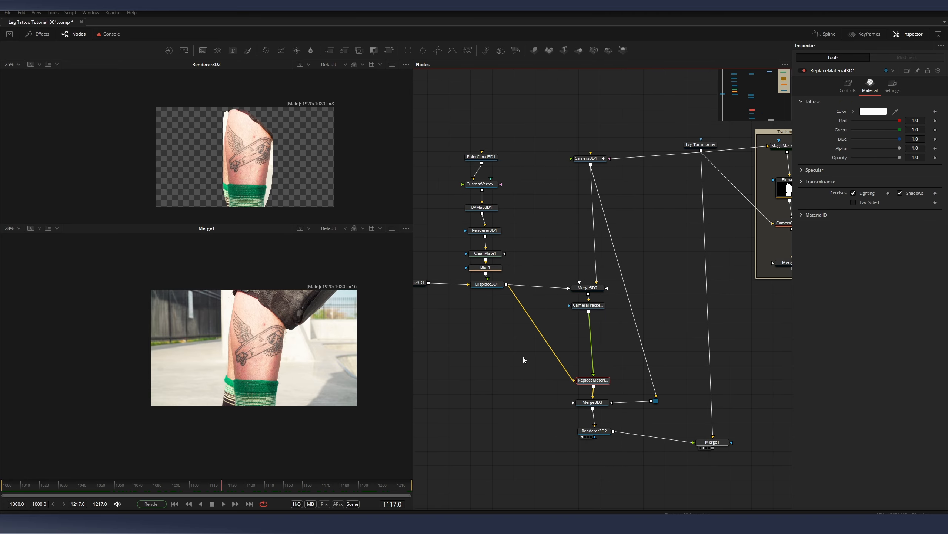
{"action": "left_click_drag", "start_coordinate": [521, 356], "coordinate": [726, 449]}
{"action": "left_click_drag", "start_coordinate": [608, 386], "coordinate": [610, 427]}
{"action": "left_click", "coordinate": [475, 360]}
{"action": "left_click_drag", "start_coordinate": [485, 340], "coordinate": [510, 337]}
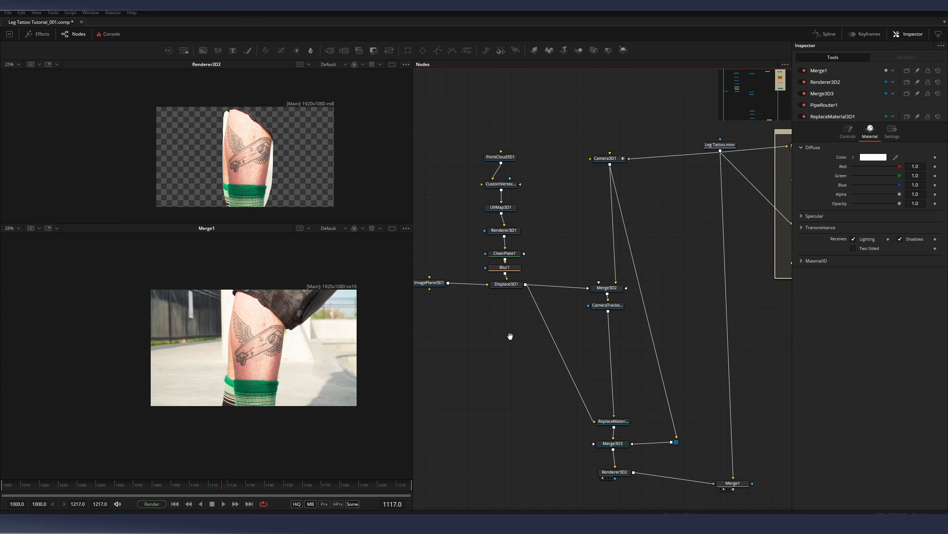
- Add a Text+ node reading "LEG" in the empty area below ImagePlane3D1
{"action": "key", "text": "shift+space"}
{"action": "type", "text": "text"}
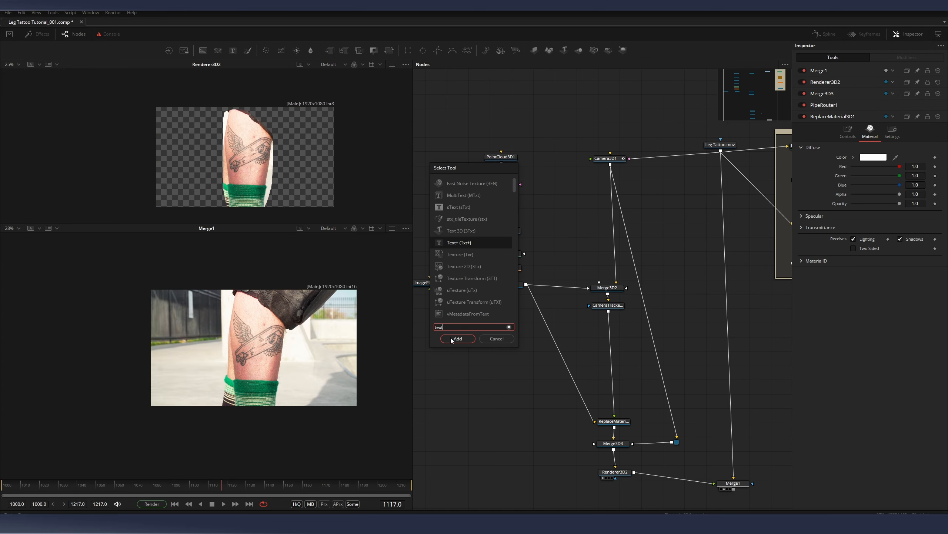
{"action": "key", "text": "Return"}
{"action": "left_click", "coordinate": [891, 136]}
{"action": "left_click_drag", "start_coordinate": [471, 340], "coordinate": [457, 339]}
- Insert a Merge node after CameraTracker1_Renderer with Text1 as its foreground and show it in the first viewer
{"action": "left_click", "coordinate": [613, 306]}
{"action": "key", "text": "shift+space"}
{"action": "type", "text": "merge"}
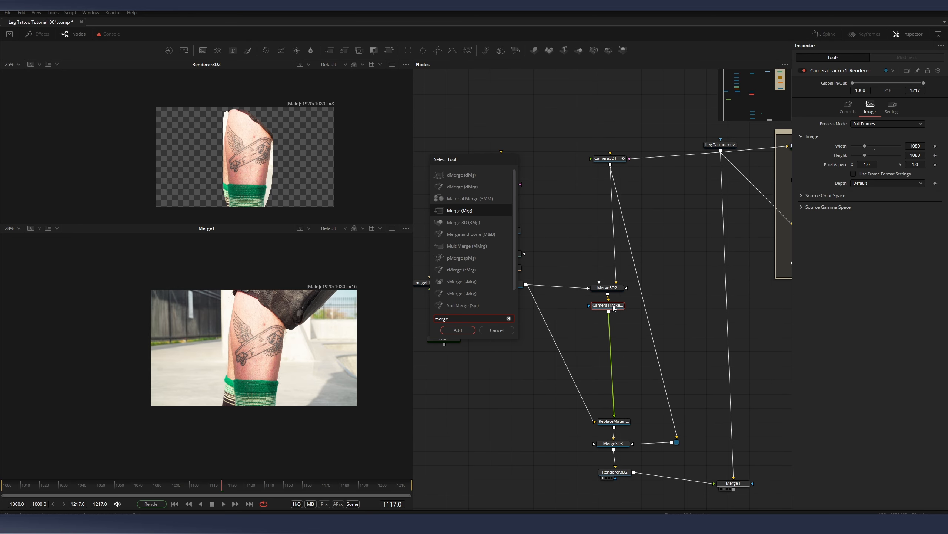
{"action": "key", "text": "Return"}
{"action": "left_click_drag", "start_coordinate": [609, 321], "coordinate": [253, 147]}
{"action": "left_click_drag", "start_coordinate": [601, 332], "coordinate": [609, 331]}
{"action": "left_click_drag", "start_coordinate": [444, 338], "coordinate": [441, 334]}
- Set the LEG text's size to 0.2874 and position it over the tattoo on the leg
{"action": "left_click_drag", "start_coordinate": [860, 215], "coordinate": [882, 215]}
{"action": "scroll", "coordinate": [300, 349], "scroll_direction": "up", "scroll_amount": 3}
{"action": "left_click_drag", "start_coordinate": [262, 336], "coordinate": [258, 355]}
{"action": "mouse_move", "coordinate": [246, 151]}
{"action": "left_mouse_down"}
{"action": "mouse_move", "coordinate": [245, 144]}
{"action": "mouse_move", "coordinate": [250, 155]}
{"action": "mouse_move", "coordinate": [273, 151]}
{"action": "mouse_move", "coordinate": [234, 152]}
{"action": "mouse_move", "coordinate": [232, 110]}
{"action": "mouse_move", "coordinate": [226, 186]}
{"action": "mouse_move", "coordinate": [236, 182]}
{"action": "mouse_move", "coordinate": [250, 141]}
{"action": "mouse_move", "coordinate": [248, 150]}
{"action": "left_mouse_up"}
{"action": "scroll", "coordinate": [281, 258], "scroll_direction": "down", "scroll_amount": 2}
{"action": "scroll", "coordinate": [584, 304], "scroll_direction": "down", "scroll_amount": 2}
{"action": "left_click_drag", "start_coordinate": [586, 304], "coordinate": [514, 243]}
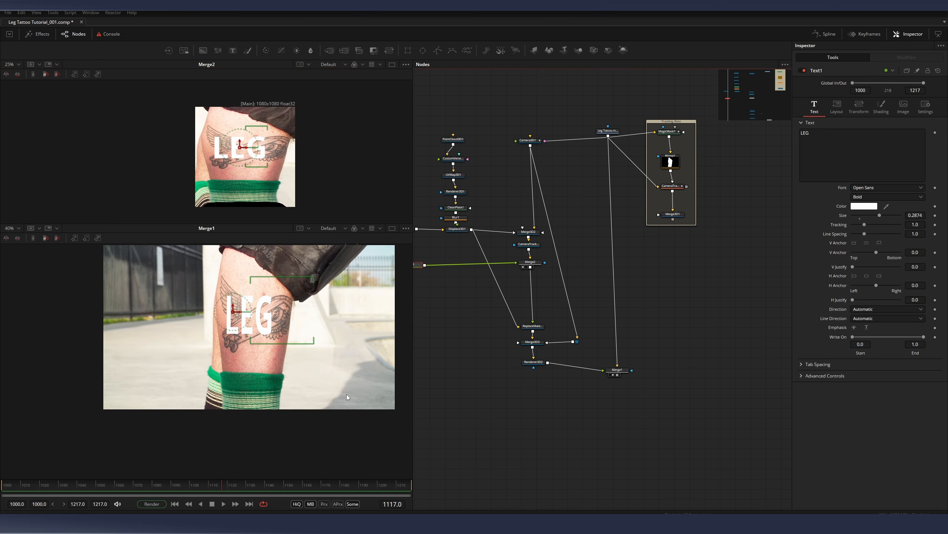
- Play back the LEG text composite from near the start and examine the textured ReplaceMaterial3D1 mesh from the side
{"action": "left_click", "coordinate": [10, 485]}
{"action": "key", "text": "space"}
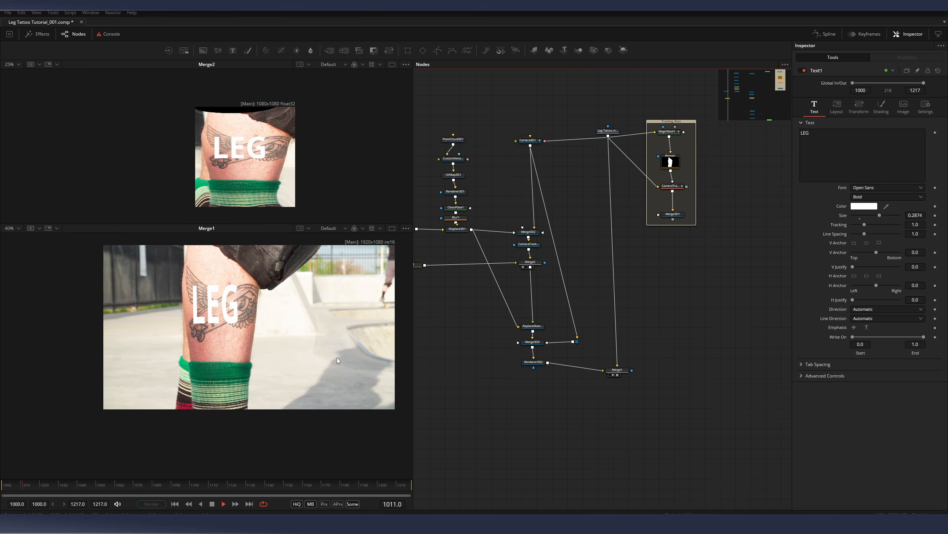
{"action": "scroll", "coordinate": [274, 341], "scroll_direction": "up", "scroll_amount": 2}
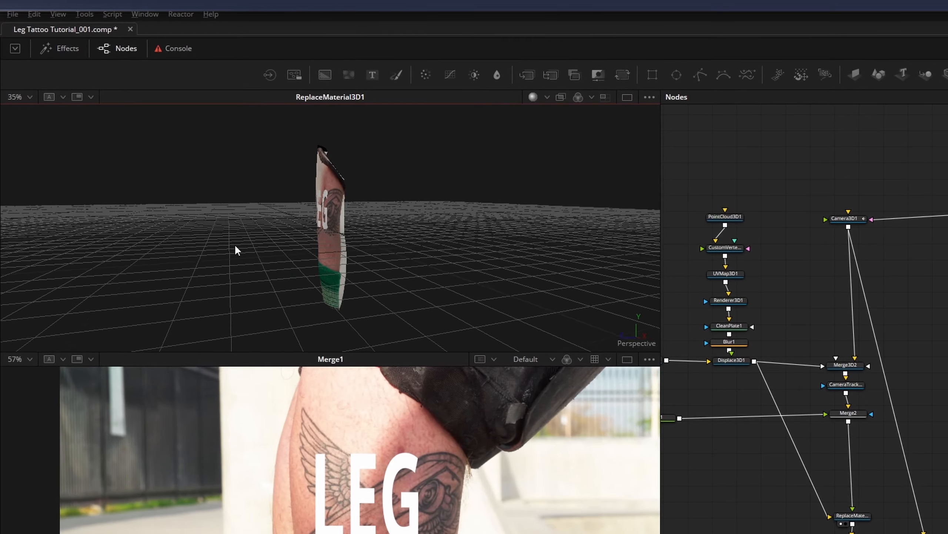
{"action": "left_click_drag", "start_coordinate": [482, 232], "coordinate": [583, 231]}
{"action": "scroll", "coordinate": [351, 231], "scroll_direction": "up", "scroll_amount": 5}
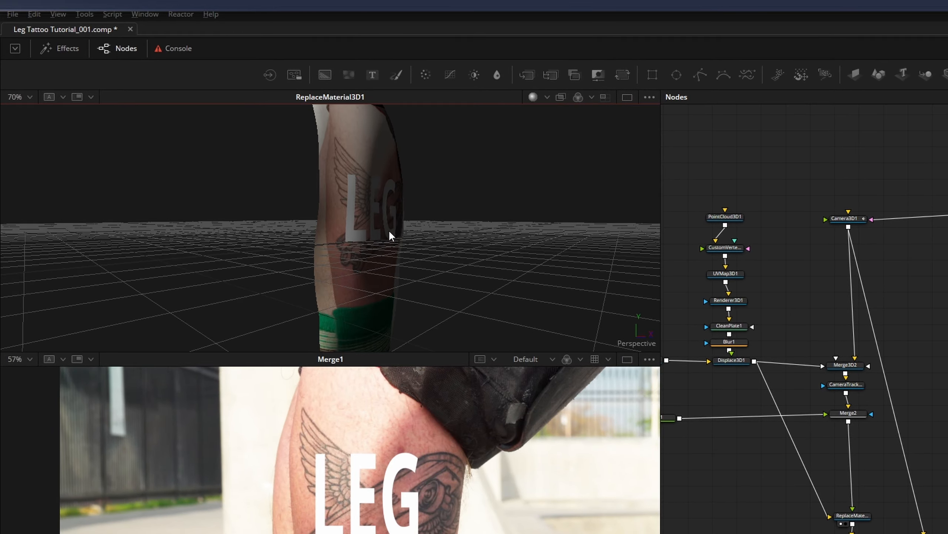
{"action": "scroll", "coordinate": [870, 375], "scroll_direction": "up", "scroll_amount": 4}
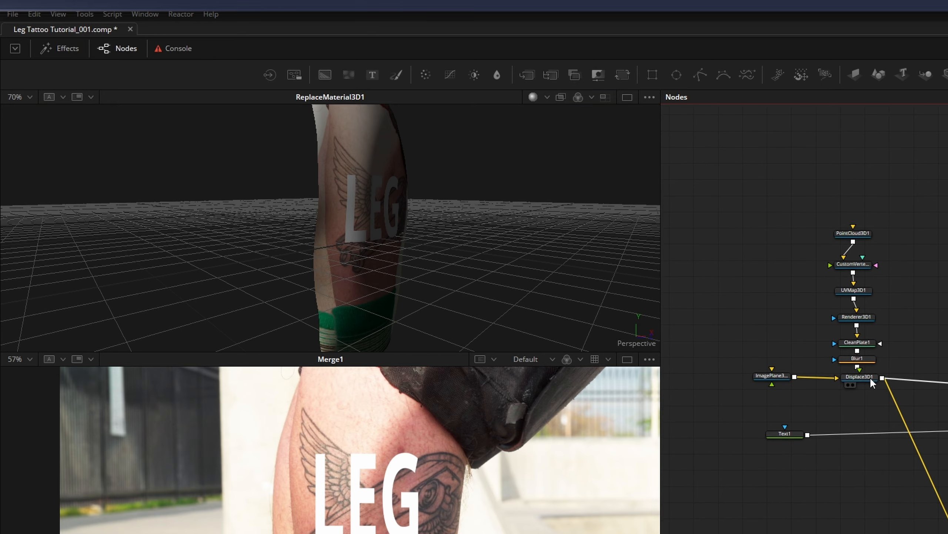
- Adjust Blur1's blur size and check the displaced leg mesh from several angles
{"action": "left_click", "coordinate": [858, 341]}
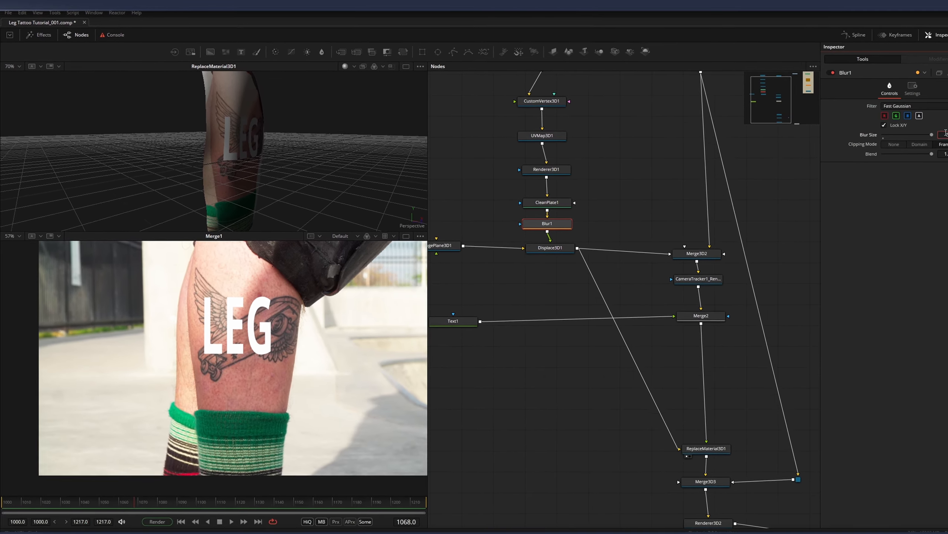
{"action": "key", "text": "Return"}
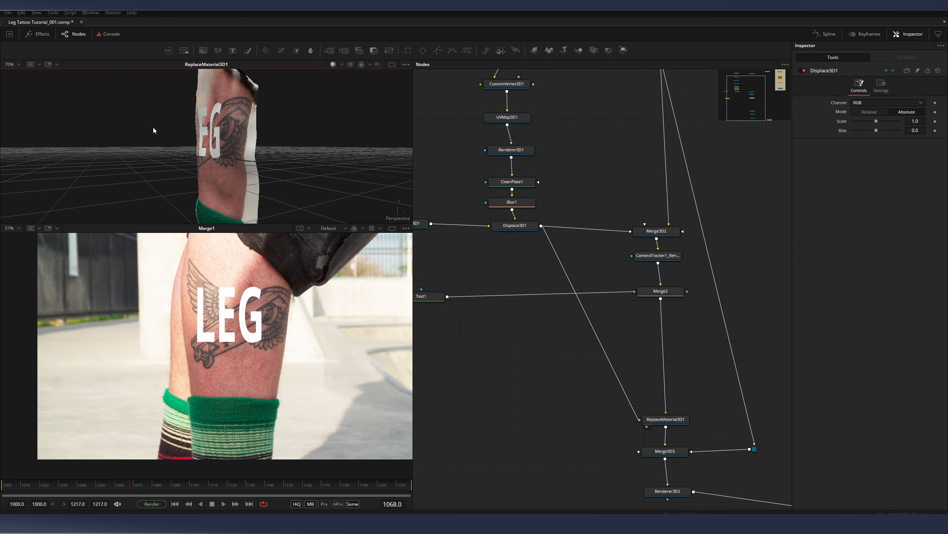
{"action": "left_click_drag", "start_coordinate": [153, 130], "coordinate": [289, 135]}
{"action": "left_click_drag", "start_coordinate": [349, 131], "coordinate": [274, 138]}
{"action": "left_click_drag", "start_coordinate": [528, 214], "coordinate": [508, 180]}
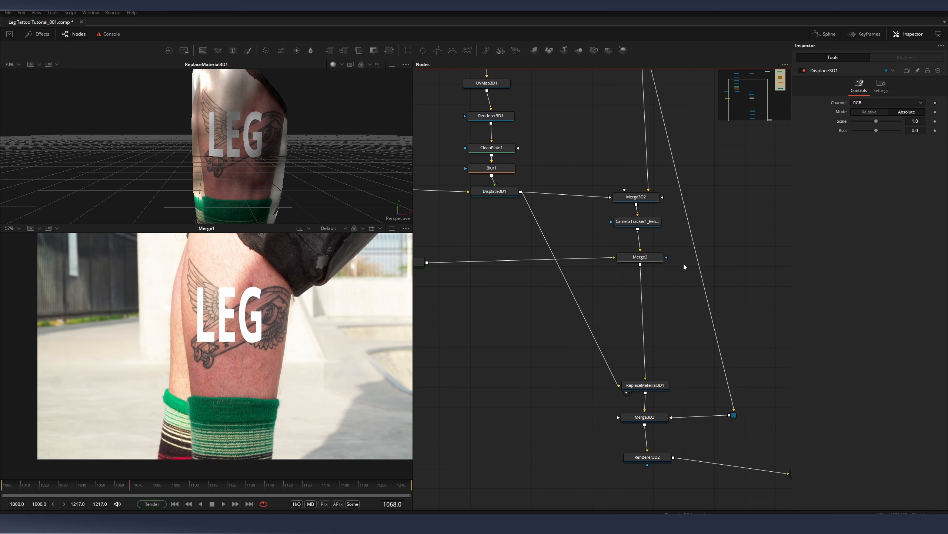
- Shift the LEG text slightly sideways across the leg and play back the Merge1 composite
{"action": "left_click_drag", "start_coordinate": [663, 266], "coordinate": [695, 229]}
{"action": "scroll", "coordinate": [692, 228], "scroll_direction": "down", "scroll_amount": 3}
{"action": "left_click", "coordinate": [519, 229]}
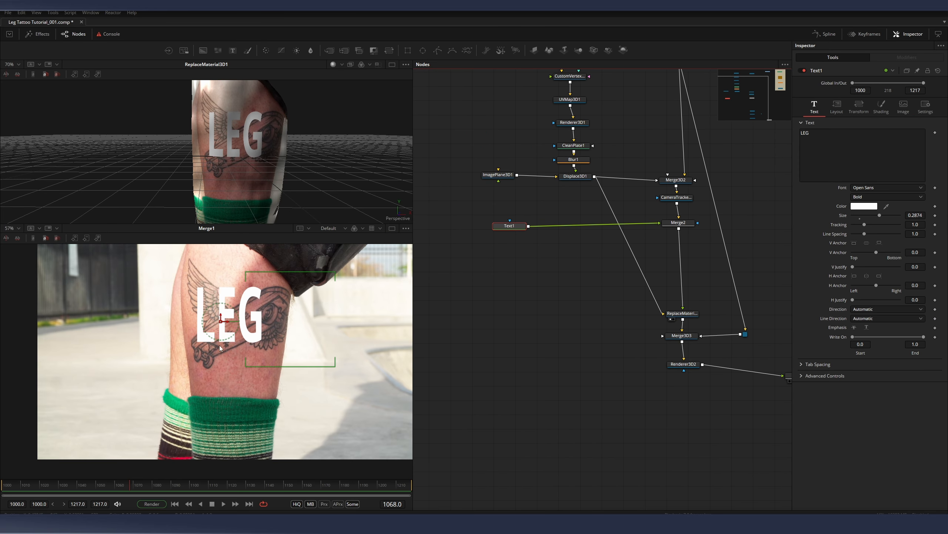
{"action": "mouse_move", "coordinate": [221, 315]}
{"action": "left_mouse_down"}
{"action": "mouse_move", "coordinate": [222, 335]}
{"action": "mouse_move", "coordinate": [223, 314]}
{"action": "mouse_move", "coordinate": [325, 323]}
{"action": "mouse_move", "coordinate": [165, 321]}
{"action": "mouse_move", "coordinate": [307, 321]}
{"action": "mouse_move", "coordinate": [214, 314]}
{"action": "mouse_move", "coordinate": [231, 314]}
{"action": "left_mouse_up"}
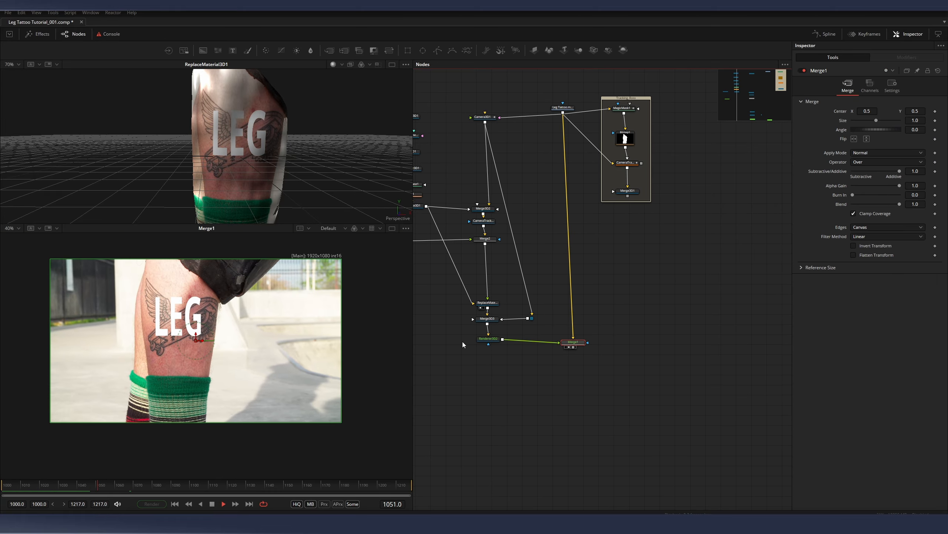
{"action": "key", "text": "space"}
- Add an Underlay beside the point cloud nodes and rename it Point_Cloud_Model_Gen
{"action": "left_click_drag", "start_coordinate": [573, 253], "coordinate": [705, 317]}
{"action": "left_click", "coordinate": [475, 185]}
{"action": "key", "text": "shift+space"}
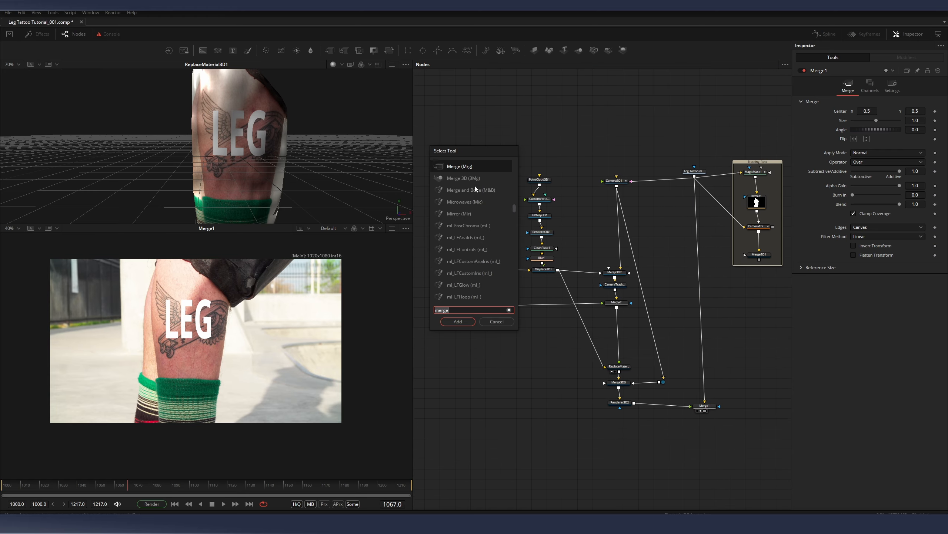
{"action": "type", "text": "under"}
{"action": "key", "text": "Return"}
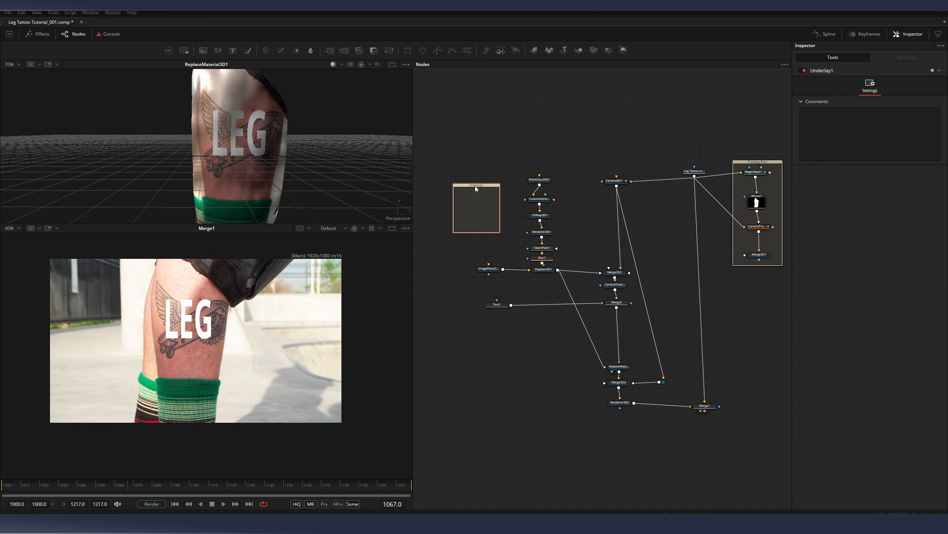
{"action": "key", "text": "F2"}
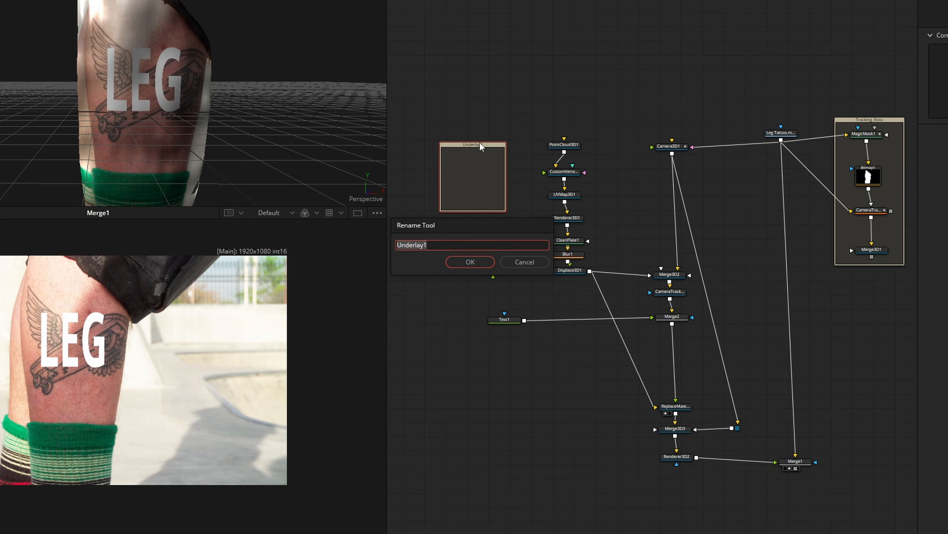
{"action": "key", "text": "BackSpace"}
{"action": "type", "text": "Point_Cloud_Model_Gen"}
{"action": "key", "text": "Return"}
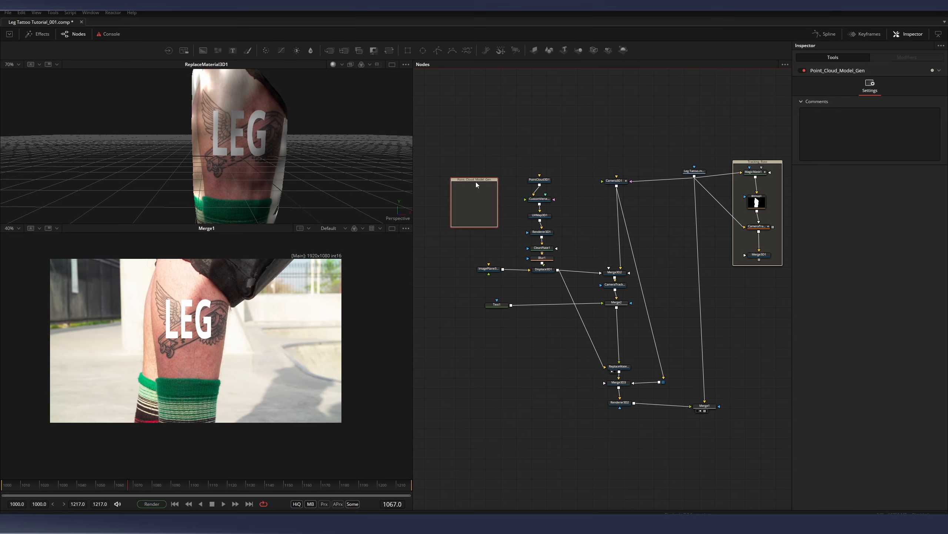
- Fit the Point_Cloud_Model_Gen underlay around the nodes from ImagePlane3D1 and PointCloud3D1 through Camera3D1 and CameraTracker1_Renderer
{"action": "left_click_drag", "start_coordinate": [475, 145], "coordinate": [494, 110]}
{"action": "left_click_drag", "start_coordinate": [511, 204], "coordinate": [653, 290]}
{"action": "left_click_drag", "start_coordinate": [615, 272], "coordinate": [614, 263]}
- Delete the Text1 and Merge2 test nodes between CameraTracker1_Renderer and ReplaceMaterial3D1
{"action": "left_click_drag", "start_coordinate": [473, 297], "coordinate": [624, 308]}
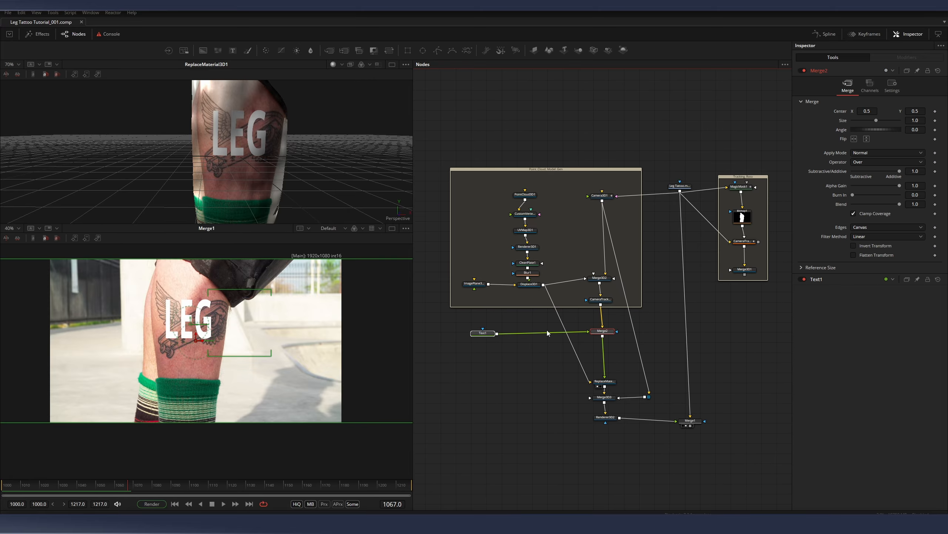
{"action": "left_click_drag", "start_coordinate": [454, 317], "coordinate": [607, 331]}
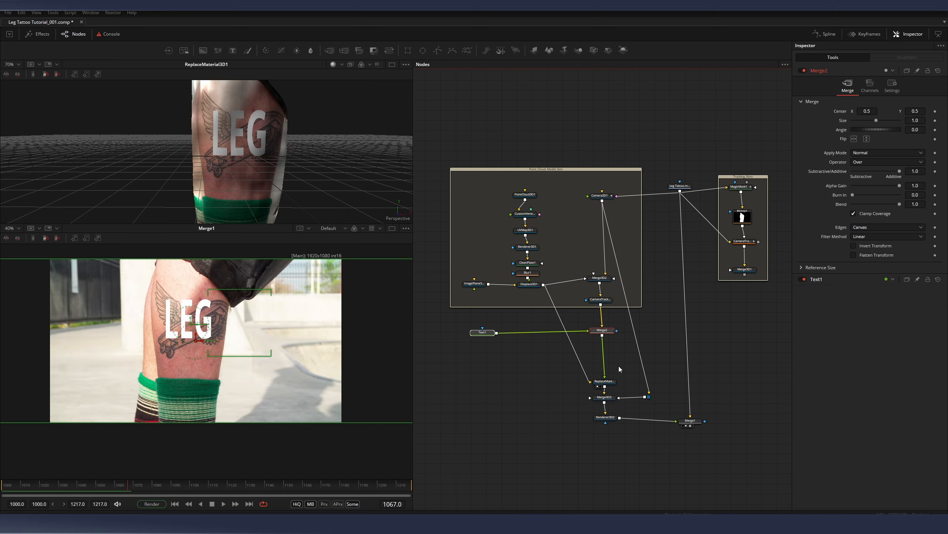
{"action": "left_click", "coordinate": [621, 348]}
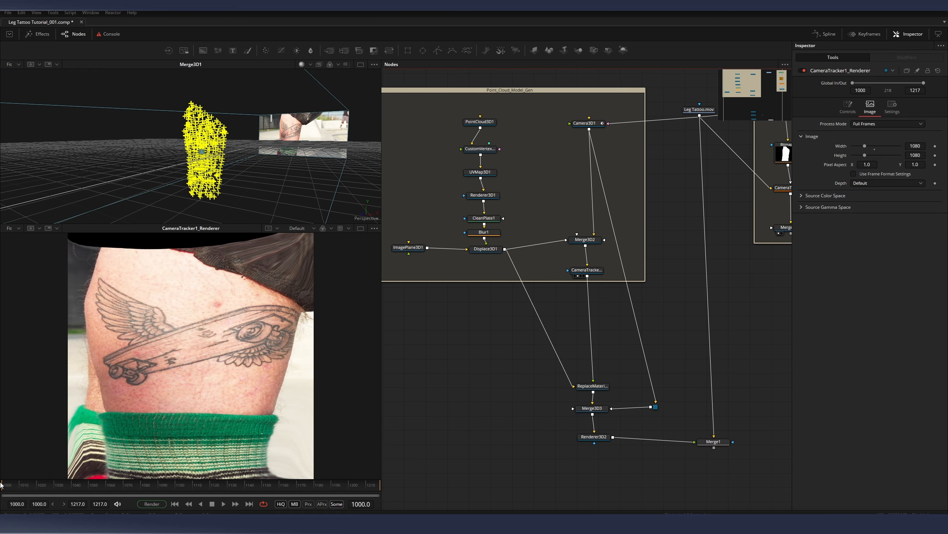
- Save frame 1000 of the unwrapped CameraTracker1_Renderer view as the still image Leg Tattoo_Frame 001.png
{"action": "left_click_drag", "start_coordinate": [590, 273], "coordinate": [592, 273]}
{"action": "scroll", "coordinate": [230, 306], "scroll_direction": "down", "scroll_amount": 2}
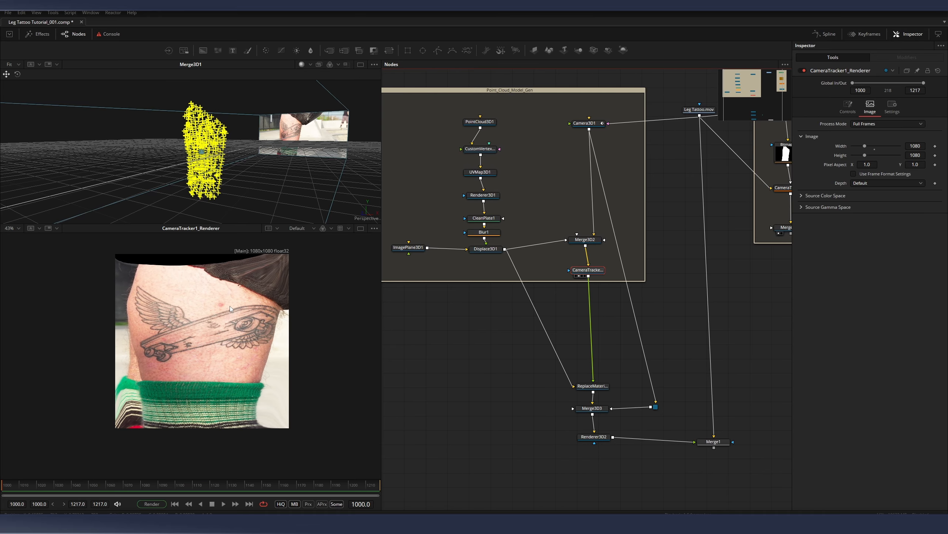
{"action": "scroll", "coordinate": [233, 350], "scroll_direction": "up", "scroll_amount": 2}
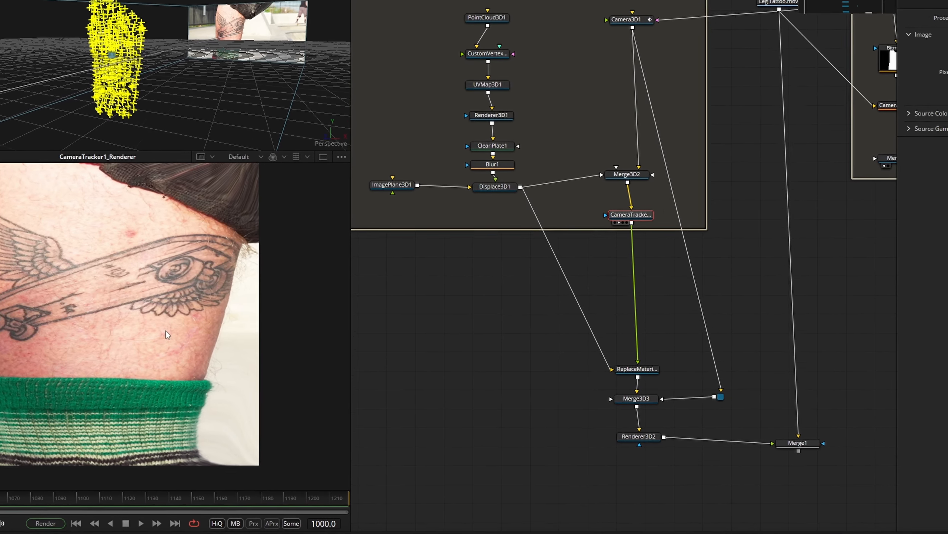
{"action": "right_click", "coordinate": [218, 317]}
{"action": "left_click", "coordinate": [198, 357]}
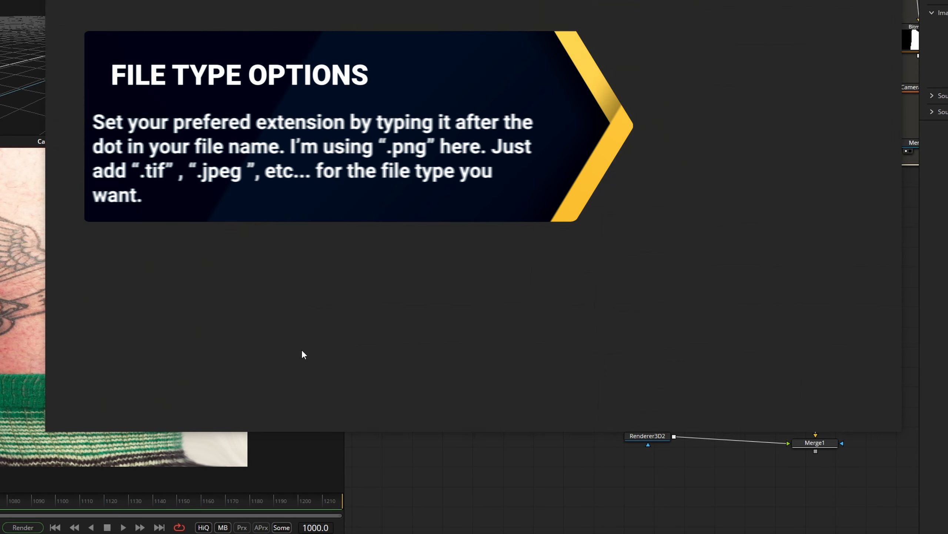
{"action": "left_click", "coordinate": [659, 406]}
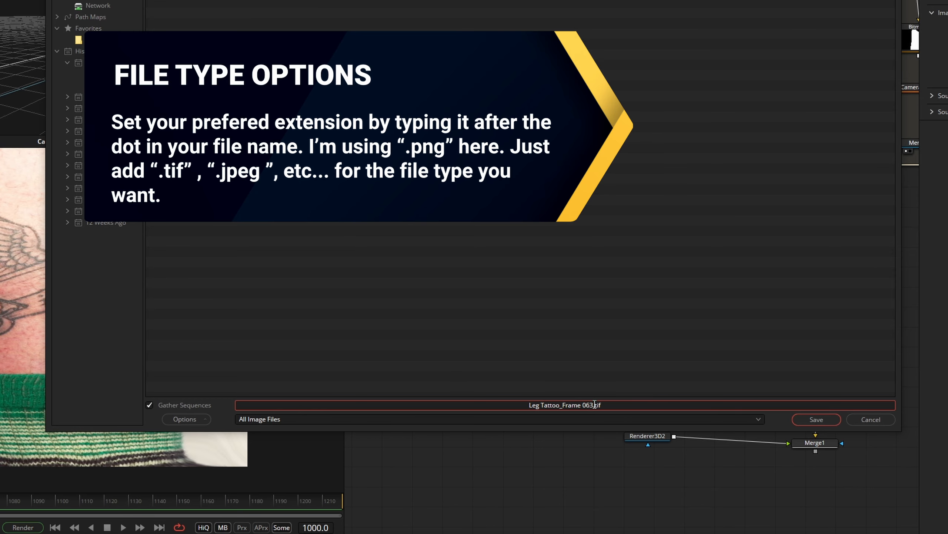
{"action": "key", "text": "BackSpace"}
{"action": "key", "text": "BackSpace"}
{"action": "type", "text": "01"}
{"action": "key", "text": "BackSpace"}
{"action": "key", "text": "BackSpace"}
{"action": "key", "text": "BackSpace"}
{"action": "type", "text": "png"}
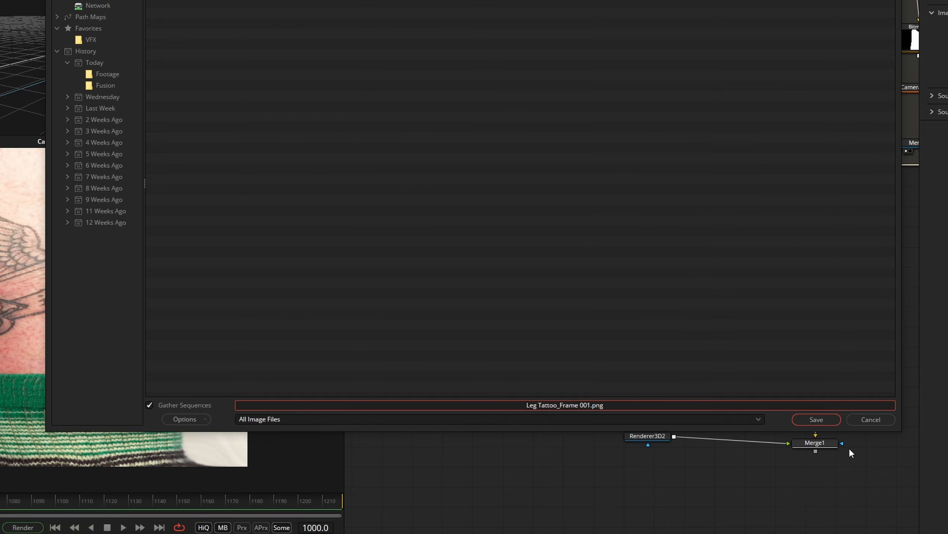
{"action": "left_click", "coordinate": [810, 418]}
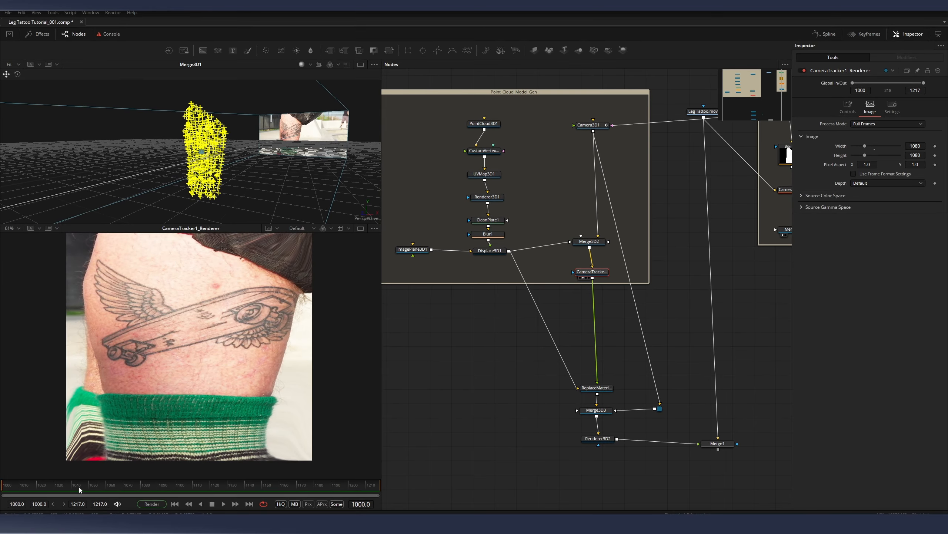
- Go to frame 1063 and save its CameraTracker1_Renderer view as the still image Leg Tattoo_Frame 063.png
{"action": "left_click", "coordinate": [110, 485]}
{"action": "mouse_move", "coordinate": [111, 485]}
{"action": "left_mouse_down"}
{"action": "mouse_move", "coordinate": [77, 489]}
{"action": "mouse_move", "coordinate": [122, 490]}
{"action": "mouse_move", "coordinate": [99, 487]}
{"action": "mouse_move", "coordinate": [111, 488]}
{"action": "left_mouse_up"}
{"action": "right_click", "coordinate": [222, 304]}
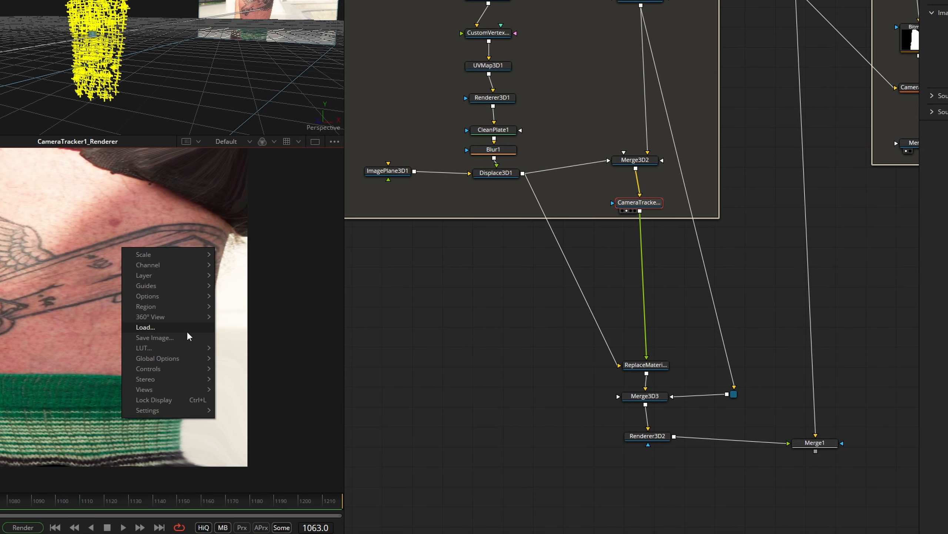
{"action": "left_click", "coordinate": [188, 337]}
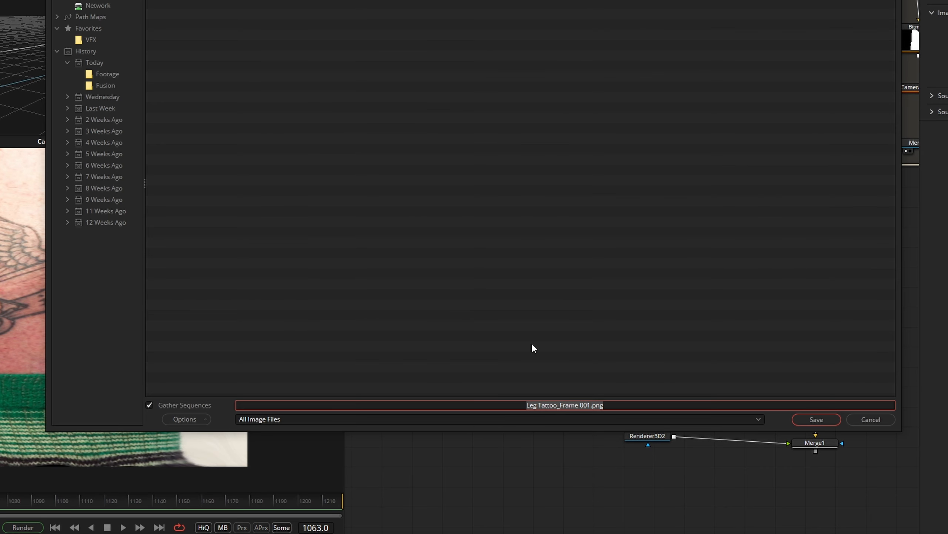
{"action": "left_click", "coordinate": [593, 406]}
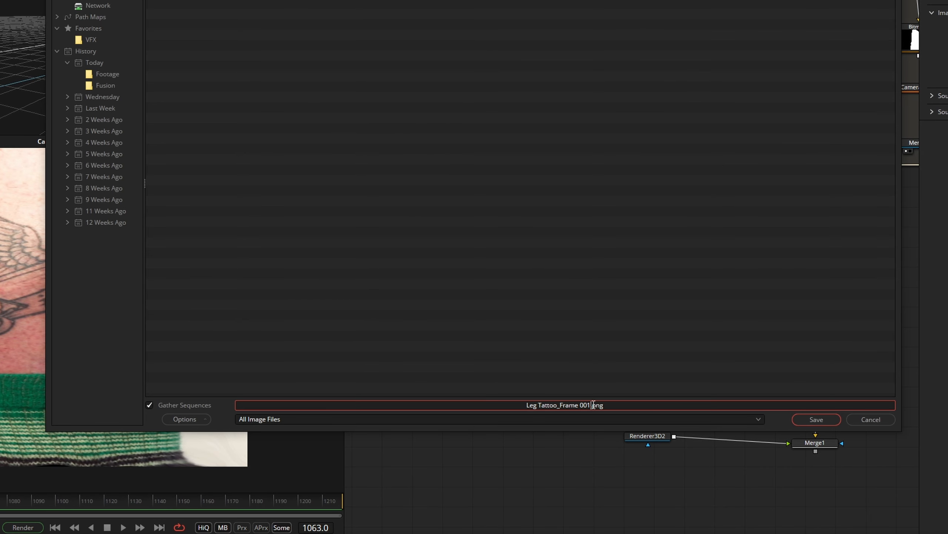
{"action": "key", "text": "BackSpace"}
{"action": "key", "text": "BackSpace"}
{"action": "type", "text": "63"}
{"action": "key", "text": "Return"}
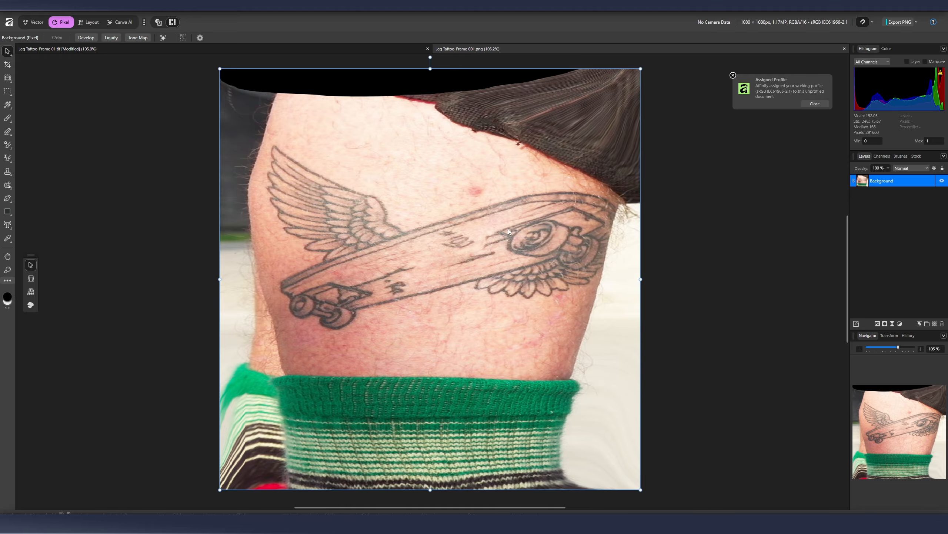
- In Affinity, inpaint the front skateboard wheels and nose out of Leg Tattoo_Frame 001.png with a 40 px Inpainting Brush
{"action": "left_click", "coordinate": [8, 185]}
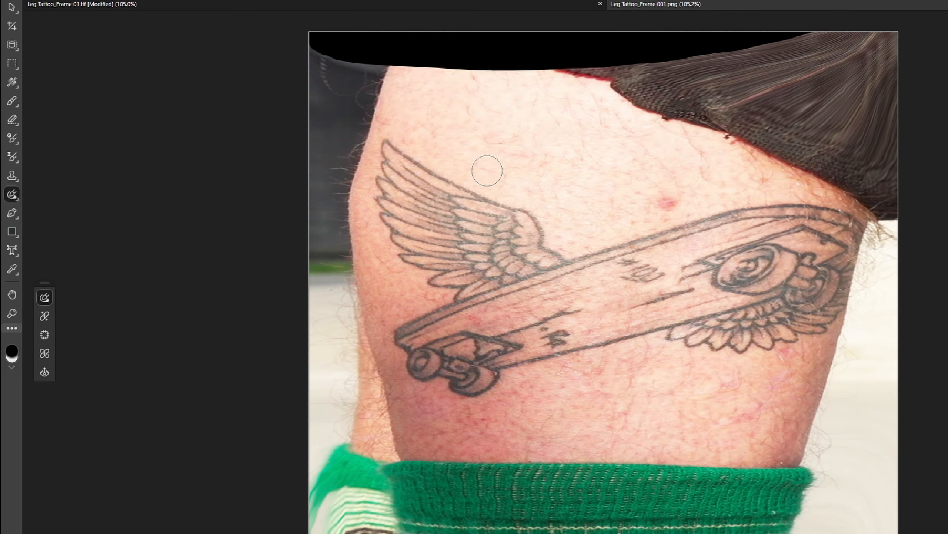
{"action": "key", "text": "ctrl+plus"}
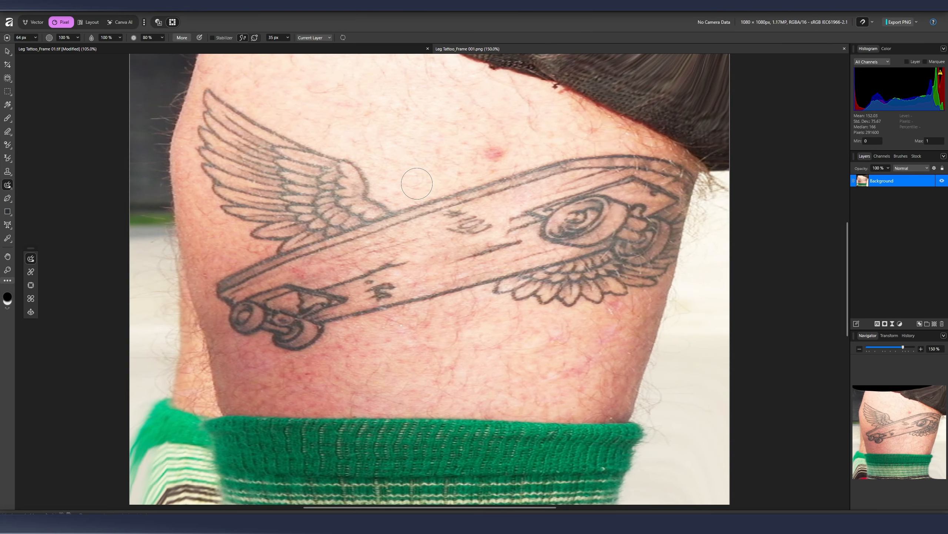
{"action": "key", "text": "["}
{"action": "key", "text": "["}
{"action": "mouse_move", "coordinate": [265, 264]}
{"action": "left_mouse_down"}
{"action": "mouse_move", "coordinate": [239, 275]}
{"action": "mouse_move", "coordinate": [225, 300]}
{"action": "mouse_move", "coordinate": [241, 321]}
{"action": "mouse_move", "coordinate": [296, 331]}
{"action": "mouse_move", "coordinate": [314, 296]}
{"action": "mouse_move", "coordinate": [297, 313]}
{"action": "mouse_move", "coordinate": [302, 290]}
{"action": "left_mouse_up"}
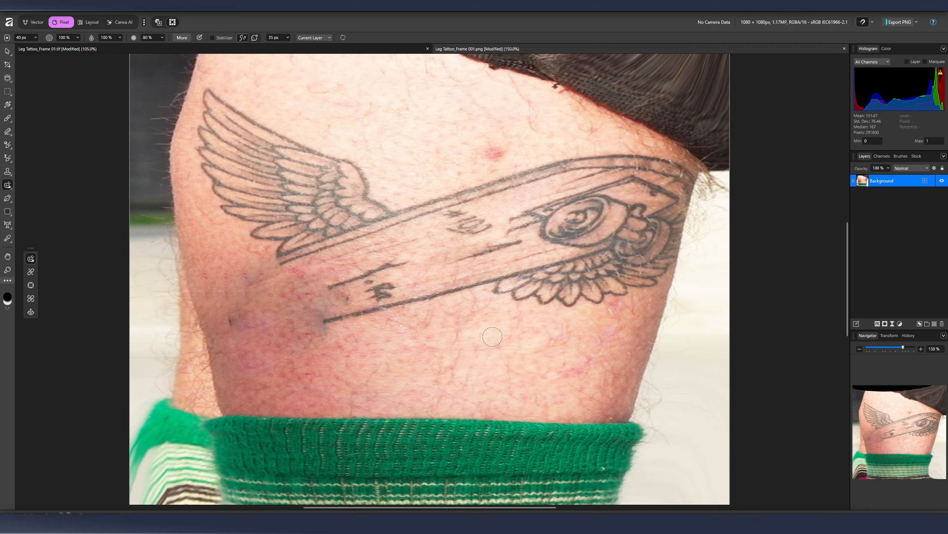
{"action": "left_click", "coordinate": [230, 320]}
- Inpaint the skateboard's lower edge line and the small scratch and lettering marks on the deck, reducing the brush to 29 px
{"action": "mouse_move", "coordinate": [317, 326]}
{"action": "left_mouse_down"}
{"action": "mouse_move", "coordinate": [332, 334]}
{"action": "mouse_move", "coordinate": [503, 279]}
{"action": "left_mouse_up"}
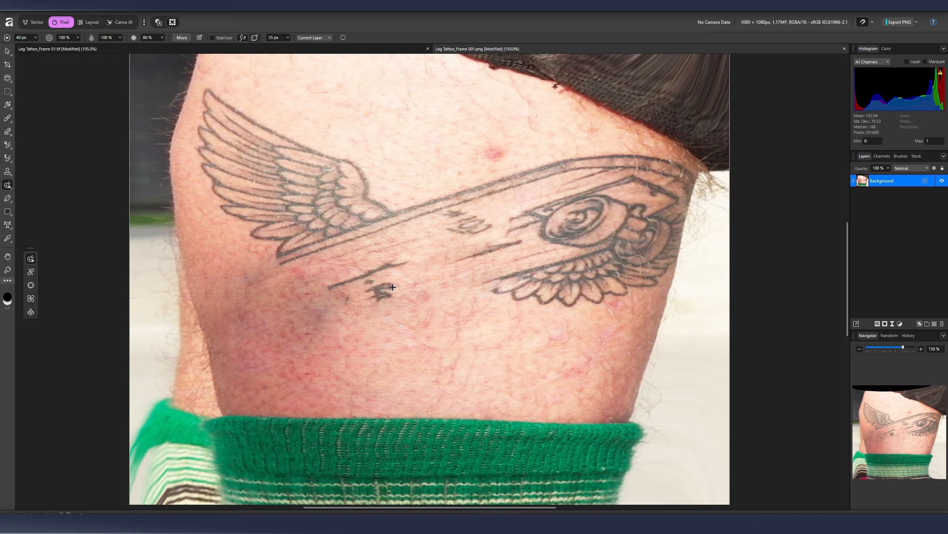
{"action": "mouse_move", "coordinate": [391, 286]}
{"action": "left_mouse_down"}
{"action": "mouse_move", "coordinate": [366, 293]}
{"action": "mouse_move", "coordinate": [399, 297]}
{"action": "left_mouse_up"}
{"action": "mouse_move", "coordinate": [340, 288]}
{"action": "left_mouse_down"}
{"action": "mouse_move", "coordinate": [347, 276]}
{"action": "mouse_move", "coordinate": [411, 260]}
{"action": "left_mouse_up"}
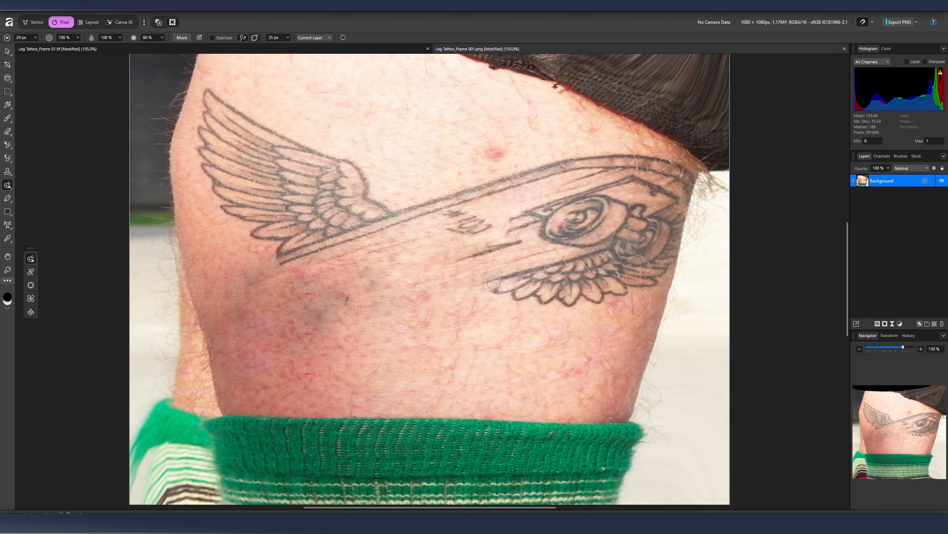
{"action": "mouse_move", "coordinate": [454, 263]}
{"action": "left_mouse_down"}
{"action": "mouse_move", "coordinate": [519, 243]}
{"action": "mouse_move", "coordinate": [515, 259]}
{"action": "left_mouse_up"}
{"action": "mouse_move", "coordinate": [482, 231]}
{"action": "left_mouse_down"}
{"action": "mouse_move", "coordinate": [448, 218]}
{"action": "mouse_move", "coordinate": [473, 224]}
{"action": "mouse_move", "coordinate": [452, 227]}
{"action": "mouse_move", "coordinate": [499, 224]}
{"action": "left_mouse_up"}
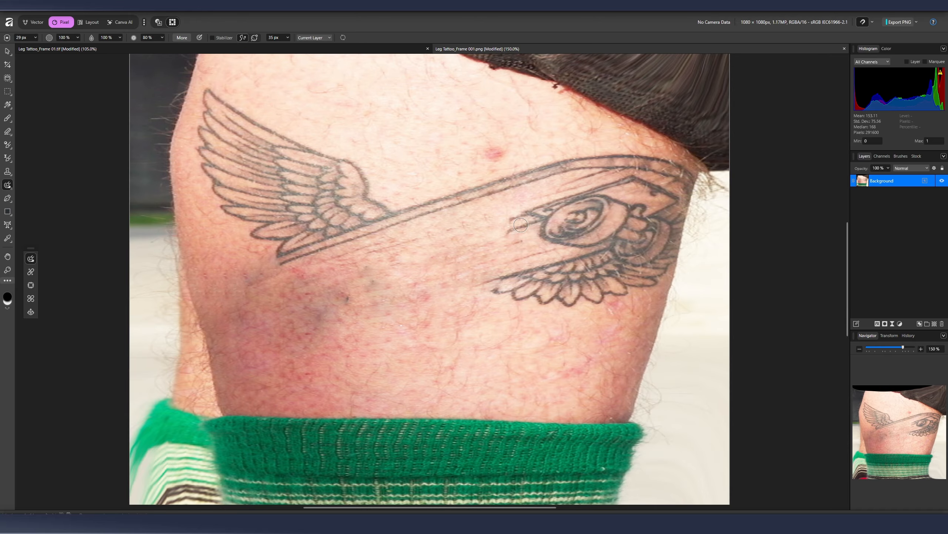
- Inpaint the large wing and the deck's upper outline with a brush up to 57 px, then clean up the marks below the red spot
{"action": "left_click_drag", "start_coordinate": [374, 174], "coordinate": [381, 207]}
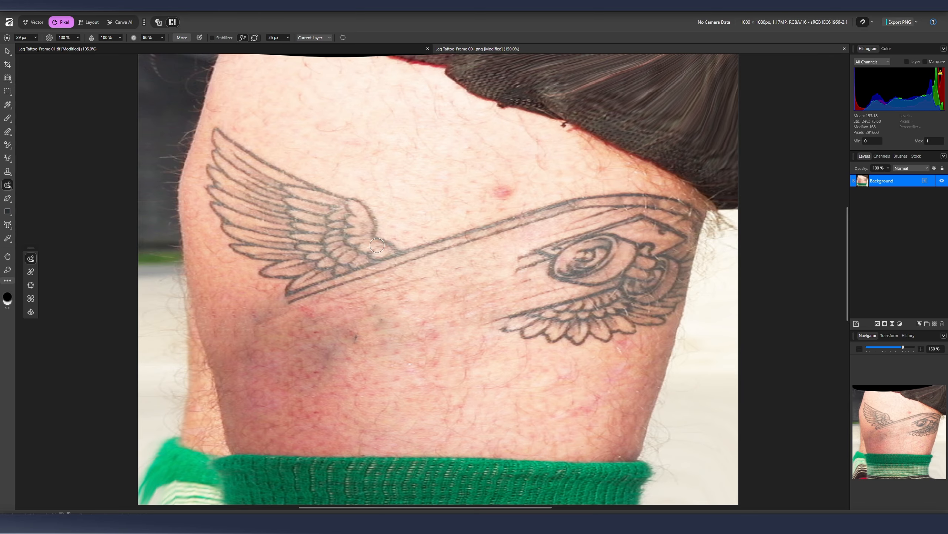
{"action": "mouse_move", "coordinate": [394, 253]}
{"action": "left_mouse_down"}
{"action": "mouse_move", "coordinate": [369, 222]}
{"action": "mouse_move", "coordinate": [220, 140]}
{"action": "mouse_move", "coordinate": [225, 200]}
{"action": "mouse_move", "coordinate": [294, 292]}
{"action": "mouse_move", "coordinate": [250, 183]}
{"action": "mouse_move", "coordinate": [363, 256]}
{"action": "left_mouse_up"}
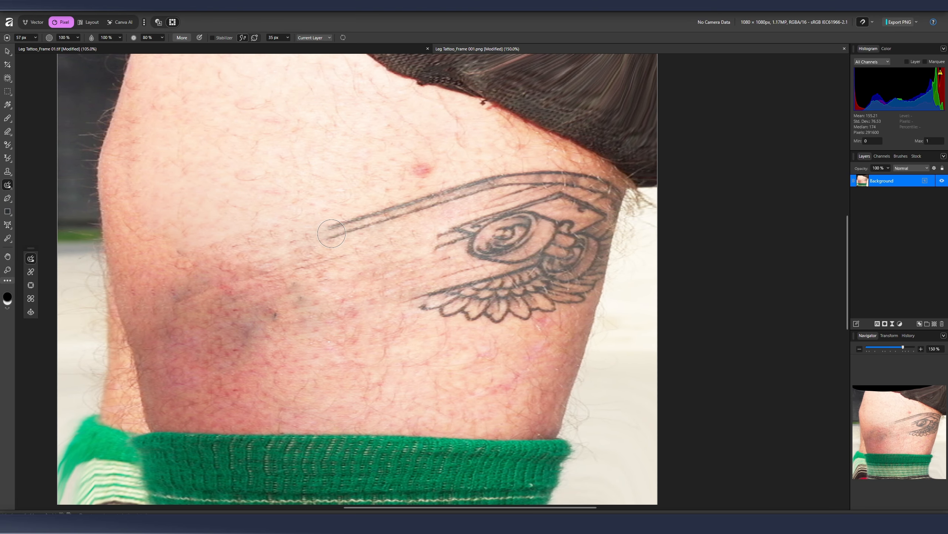
{"action": "mouse_move", "coordinate": [331, 234]}
{"action": "left_mouse_down"}
{"action": "mouse_move", "coordinate": [511, 180]}
{"action": "mouse_move", "coordinate": [560, 177]}
{"action": "left_mouse_up"}
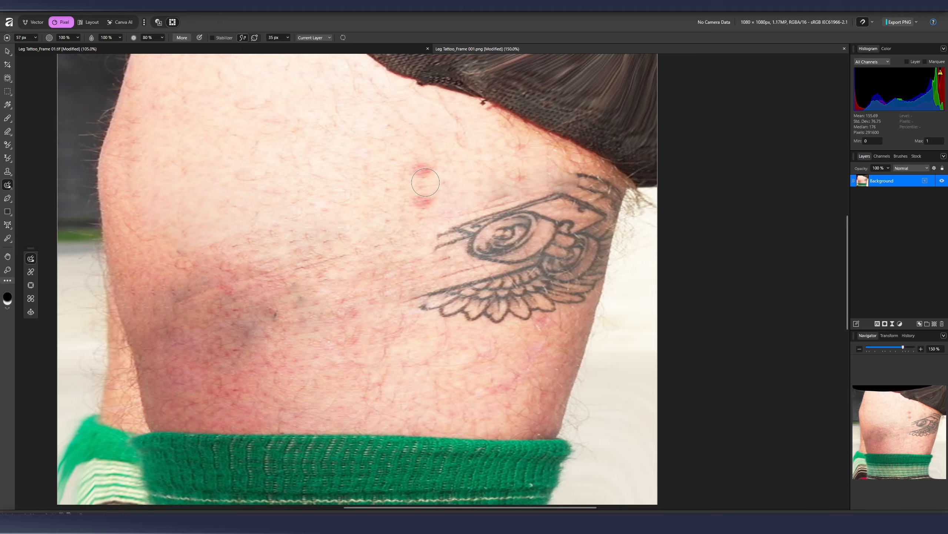
{"action": "left_click_drag", "start_coordinate": [421, 197], "coordinate": [429, 201]}
{"action": "mouse_move", "coordinate": [383, 192]}
{"action": "left_mouse_down"}
{"action": "mouse_move", "coordinate": [433, 206]}
{"action": "mouse_move", "coordinate": [437, 217]}
{"action": "left_mouse_up"}
- Inpaint the lower wing, the rear wheels and the remaining tattoo lines near the edge of the shorts
{"action": "scroll", "coordinate": [471, 253], "scroll_direction": "right", "scroll_amount": 3}
{"action": "scroll", "coordinate": [471, 252], "scroll_direction": "down", "scroll_amount": 2}
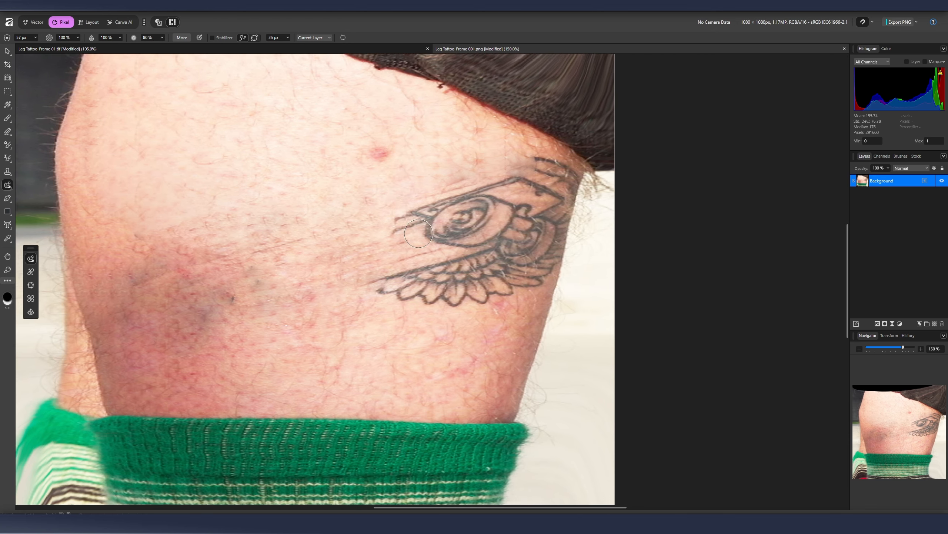
{"action": "mouse_move", "coordinate": [356, 277]}
{"action": "left_mouse_down"}
{"action": "mouse_move", "coordinate": [461, 281]}
{"action": "mouse_move", "coordinate": [485, 260]}
{"action": "mouse_move", "coordinate": [392, 258]}
{"action": "mouse_move", "coordinate": [498, 243]}
{"action": "mouse_move", "coordinate": [532, 298]}
{"action": "left_mouse_up"}
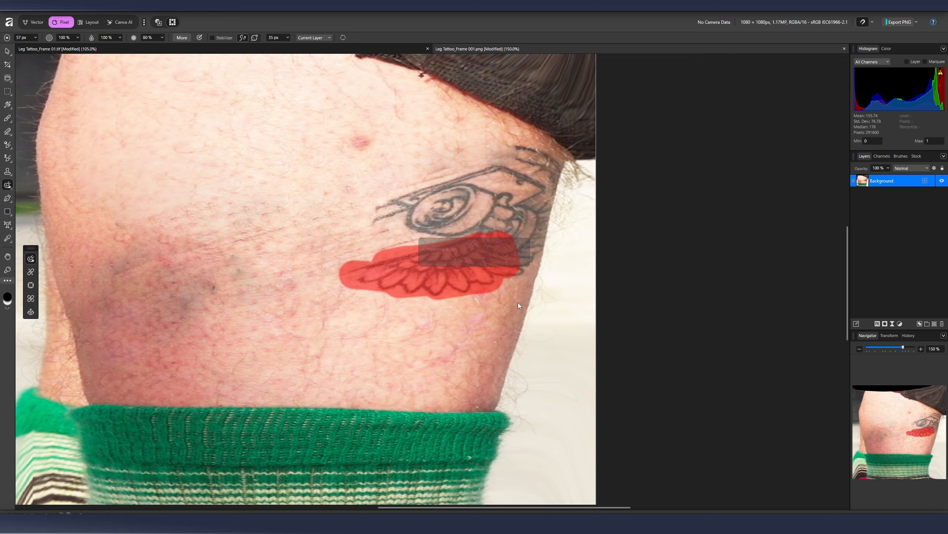
{"action": "mouse_move", "coordinate": [515, 269]}
{"action": "left_mouse_down"}
{"action": "mouse_move", "coordinate": [525, 238]}
{"action": "mouse_move", "coordinate": [493, 231]}
{"action": "mouse_move", "coordinate": [451, 227]}
{"action": "mouse_move", "coordinate": [387, 245]}
{"action": "mouse_move", "coordinate": [421, 224]}
{"action": "mouse_move", "coordinate": [385, 215]}
{"action": "mouse_move", "coordinate": [455, 192]}
{"action": "mouse_move", "coordinate": [480, 198]}
{"action": "mouse_move", "coordinate": [450, 211]}
{"action": "mouse_move", "coordinate": [504, 203]}
{"action": "mouse_move", "coordinate": [477, 182]}
{"action": "mouse_move", "coordinate": [517, 176]}
{"action": "mouse_move", "coordinate": [531, 192]}
{"action": "mouse_move", "coordinate": [508, 214]}
{"action": "mouse_move", "coordinate": [430, 215]}
{"action": "mouse_move", "coordinate": [537, 207]}
{"action": "mouse_move", "coordinate": [528, 252]}
{"action": "left_mouse_up"}
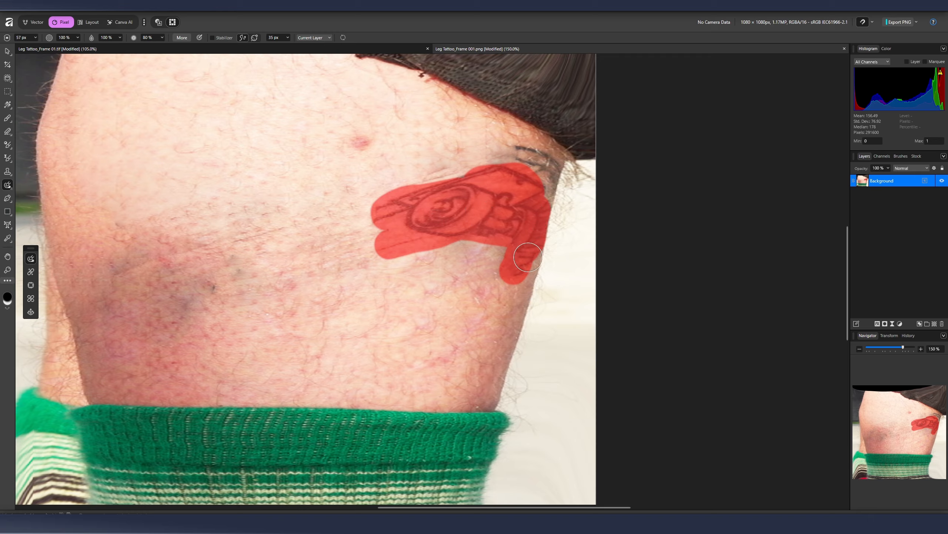
{"action": "mouse_move", "coordinate": [516, 152]}
{"action": "left_mouse_down"}
{"action": "mouse_move", "coordinate": [539, 157]}
{"action": "mouse_move", "coordinate": [546, 181]}
{"action": "left_mouse_up"}
{"action": "left_click_drag", "start_coordinate": [456, 180], "coordinate": [466, 178]}
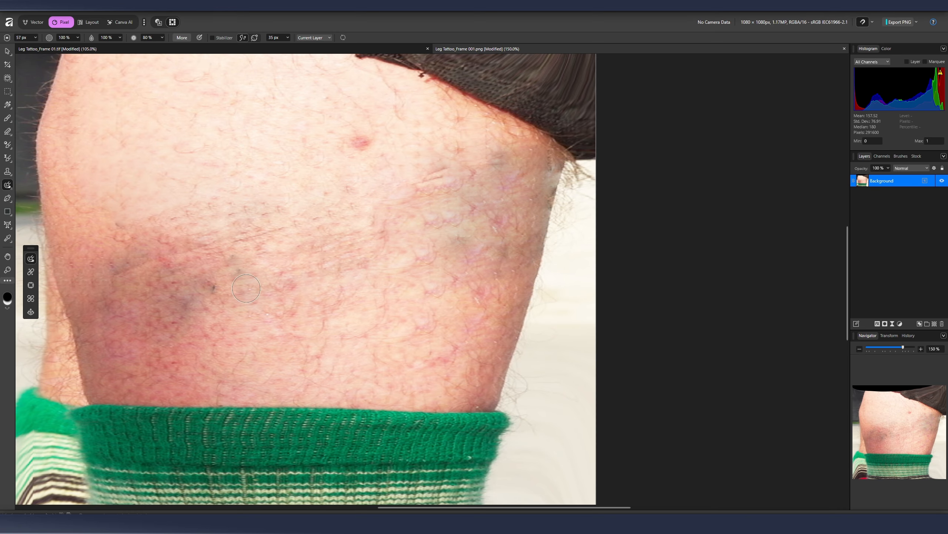
- Inpaint the leftover dark smudges on the bruised patch and the discoloured skin where the rear wheels were
{"action": "key", "text": "ctrl+minus"}
{"action": "key", "text": "ctrl+equal"}
{"action": "key", "text": "ctrl+minus"}
{"action": "key", "text": "ctrl+minus"}
{"action": "scroll", "coordinate": [245, 290], "scroll_direction": "up", "scroll_amount": 1}
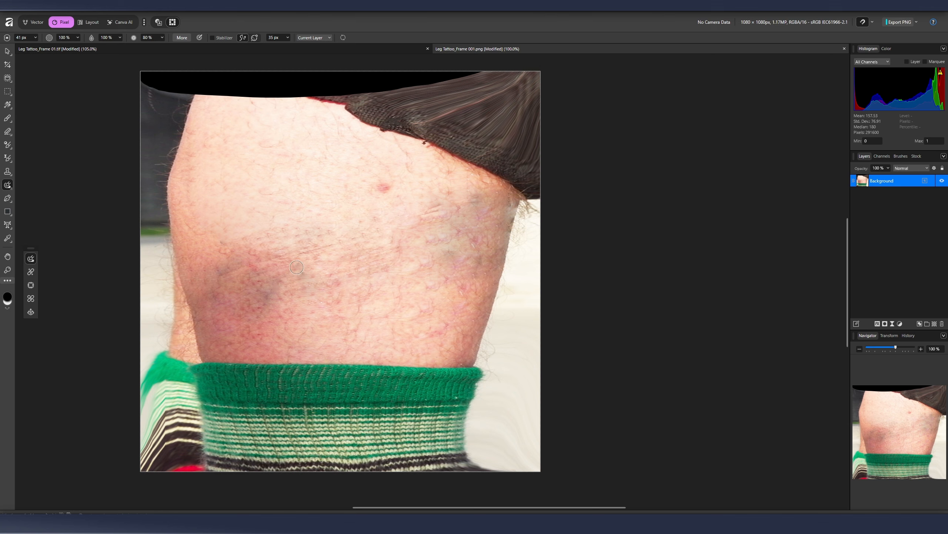
{"action": "left_click_drag", "start_coordinate": [296, 267], "coordinate": [304, 275]}
{"action": "mouse_move", "coordinate": [431, 244]}
{"action": "left_mouse_down"}
{"action": "mouse_move", "coordinate": [482, 245]}
{"action": "mouse_move", "coordinate": [460, 270]}
{"action": "mouse_move", "coordinate": [471, 259]}
{"action": "mouse_move", "coordinate": [468, 238]}
{"action": "mouse_move", "coordinate": [453, 273]}
{"action": "left_mouse_up"}
{"action": "key", "text": "ctrl+z"}
{"action": "key", "text": "ctrl+shift+z"}
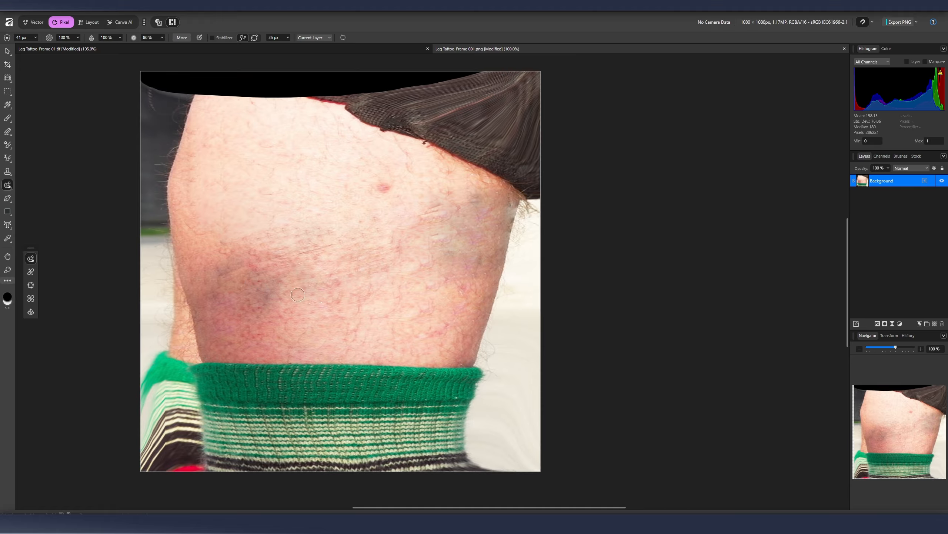
{"action": "left_click_drag", "start_coordinate": [280, 284], "coordinate": [244, 316]}
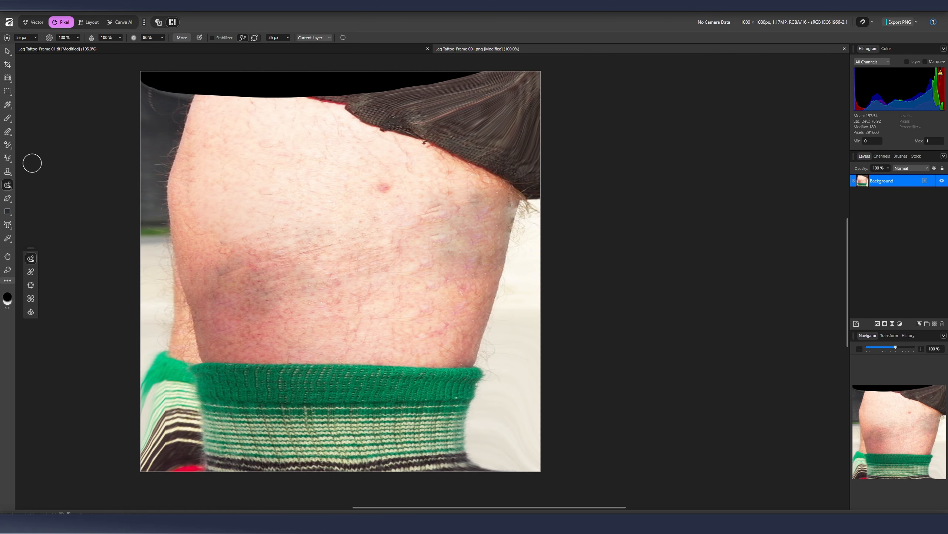
- Switch to the Clone Brush and enlarge it to 97 px
{"action": "left_click", "coordinate": [8, 172]}
{"action": "left_click", "coordinate": [305, 278]}
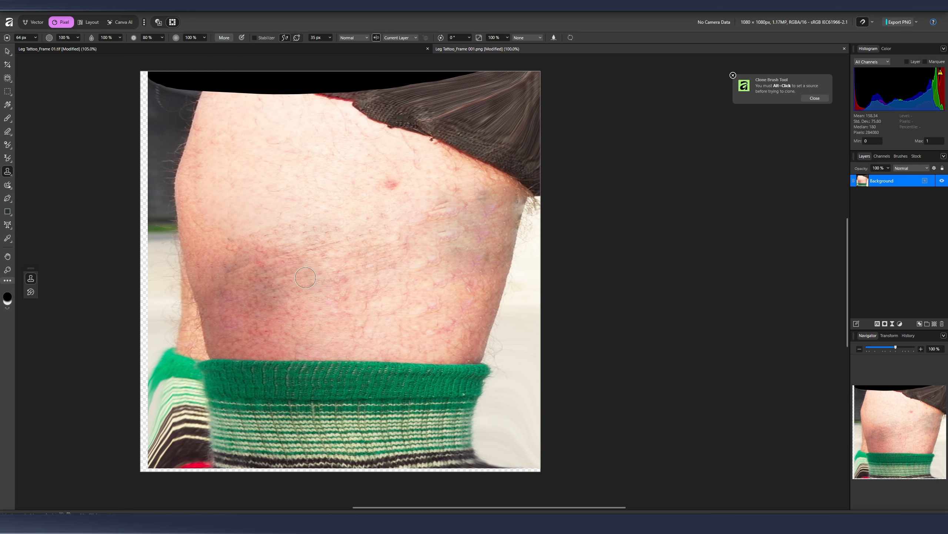
{"action": "key", "text": "]"}
{"action": "key", "text": "]"}
{"action": "key", "text": "]"}
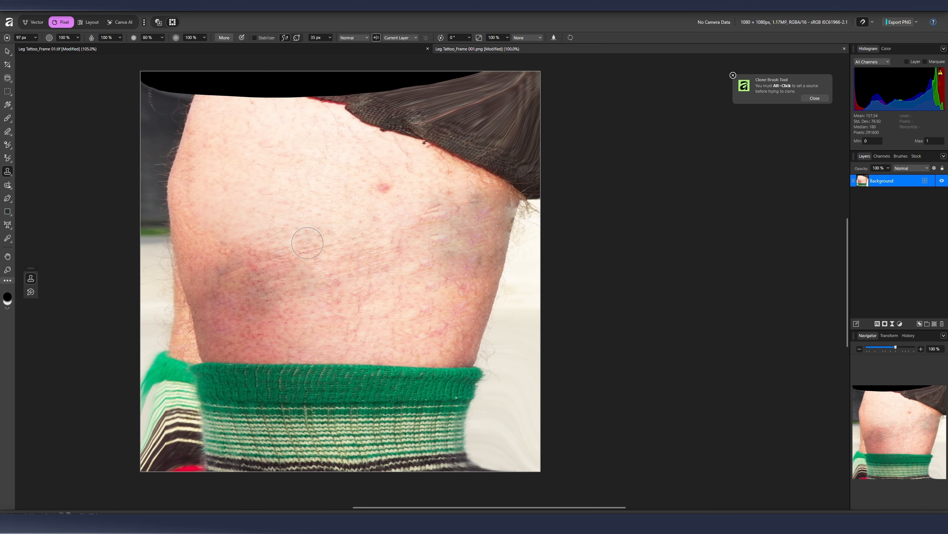
- Try to clone clean skin from the mid-calf and from above the sock over the bruised patch
{"action": "left_click", "coordinate": [331, 239], "text": "alt"}
{"action": "mouse_move", "coordinate": [252, 259]}
{"action": "left_mouse_down"}
{"action": "mouse_move", "coordinate": [232, 267]}
{"action": "mouse_move", "coordinate": [271, 267]}
{"action": "mouse_move", "coordinate": [251, 280]}
{"action": "left_mouse_up"}
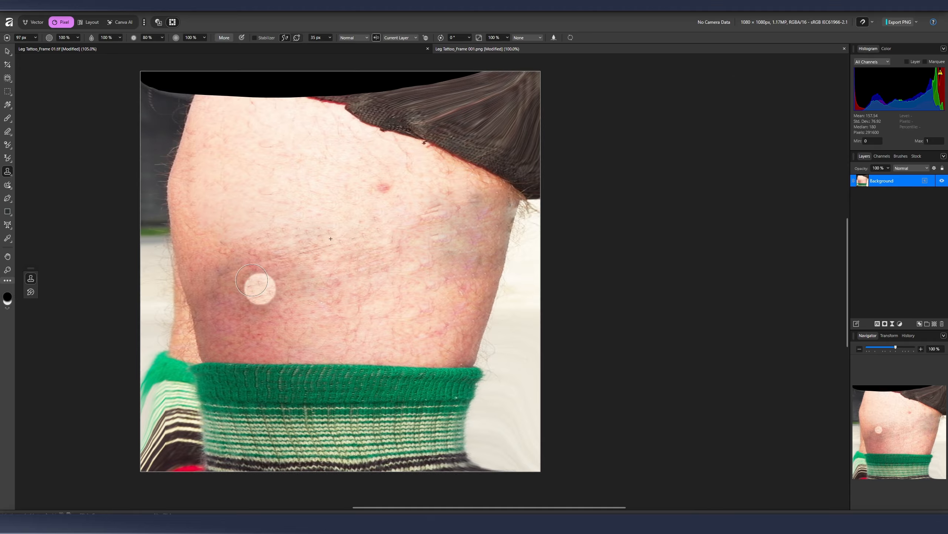
{"action": "left_click", "coordinate": [243, 347], "text": "alt"}
{"action": "left_click", "coordinate": [223, 321]}
{"action": "key", "text": "ctrl+z"}
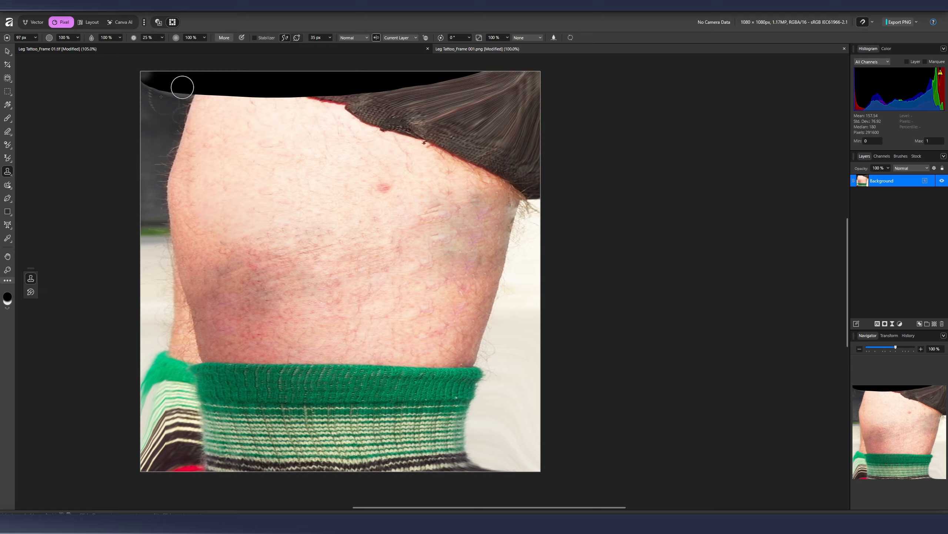
- Clone skin from just above the sock over the bruised patch with a 170 px brush at 7% hardness
{"action": "left_click", "coordinate": [165, 37]}
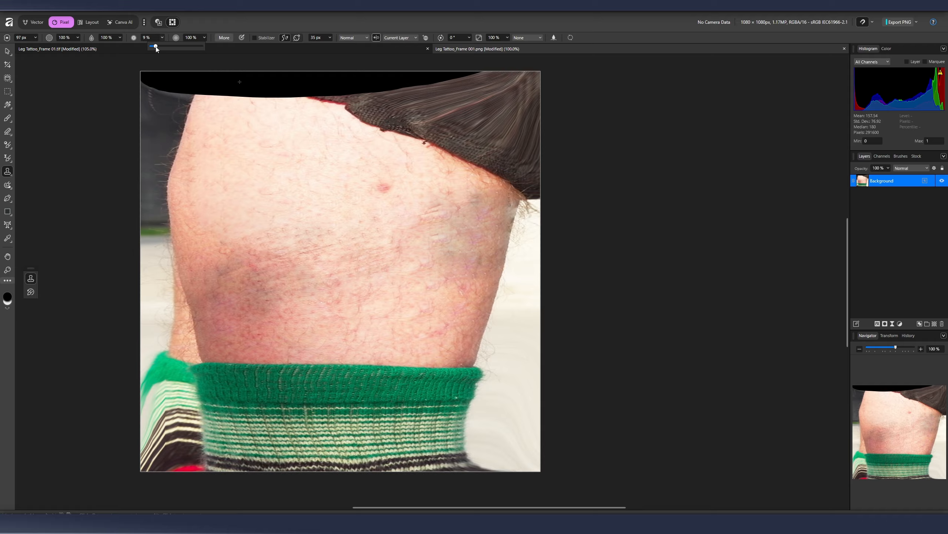
{"action": "left_click", "coordinate": [394, 26]}
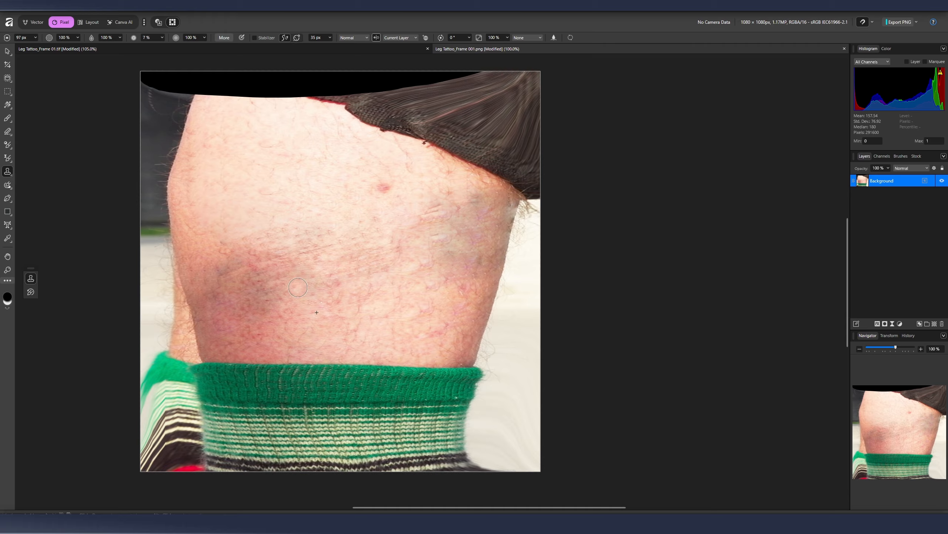
{"action": "key", "text": "bracketright"}
{"action": "key", "text": "bracketright"}
{"action": "key", "text": "bracketright"}
{"action": "key", "text": "bracketright"}
{"action": "key", "text": "bracketright"}
{"action": "key", "text": "bracketright"}
{"action": "key", "text": "bracketright"}
{"action": "key", "text": "bracketright"}
{"action": "left_click", "coordinate": [243, 347], "text": "alt"}
{"action": "mouse_move", "coordinate": [234, 309]}
{"action": "left_mouse_down"}
{"action": "mouse_move", "coordinate": [239, 299]}
{"action": "mouse_move", "coordinate": [230, 295]}
{"action": "mouse_move", "coordinate": [265, 293]}
{"action": "mouse_move", "coordinate": [335, 237]}
{"action": "mouse_move", "coordinate": [276, 274]}
{"action": "mouse_move", "coordinate": [254, 269]}
{"action": "mouse_move", "coordinate": [290, 259]}
{"action": "left_mouse_up"}
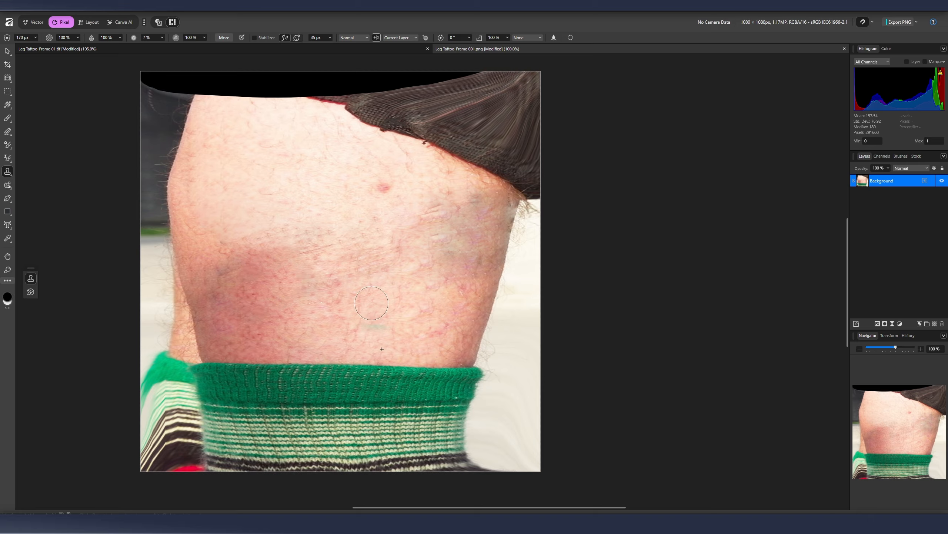
- Try to clone lighter skin from the upper leg over the top edge of the reddened patch
{"action": "left_click", "coordinate": [325, 191], "text": "alt"}
{"action": "mouse_move", "coordinate": [307, 246]}
{"action": "left_mouse_down"}
{"action": "mouse_move", "coordinate": [318, 242]}
{"action": "mouse_move", "coordinate": [298, 247]}
{"action": "mouse_move", "coordinate": [333, 243]}
{"action": "mouse_move", "coordinate": [291, 241]}
{"action": "left_mouse_up"}
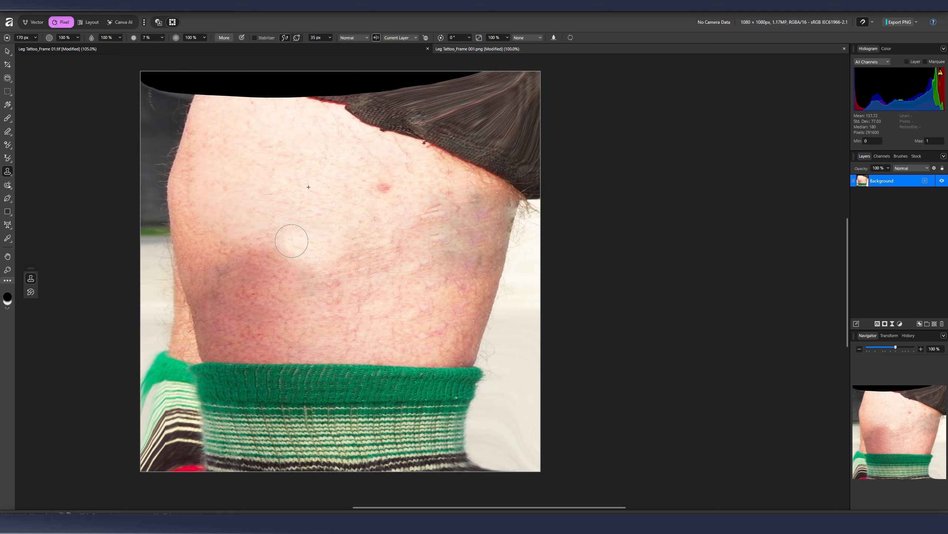
{"action": "key", "text": "ctrl+z"}
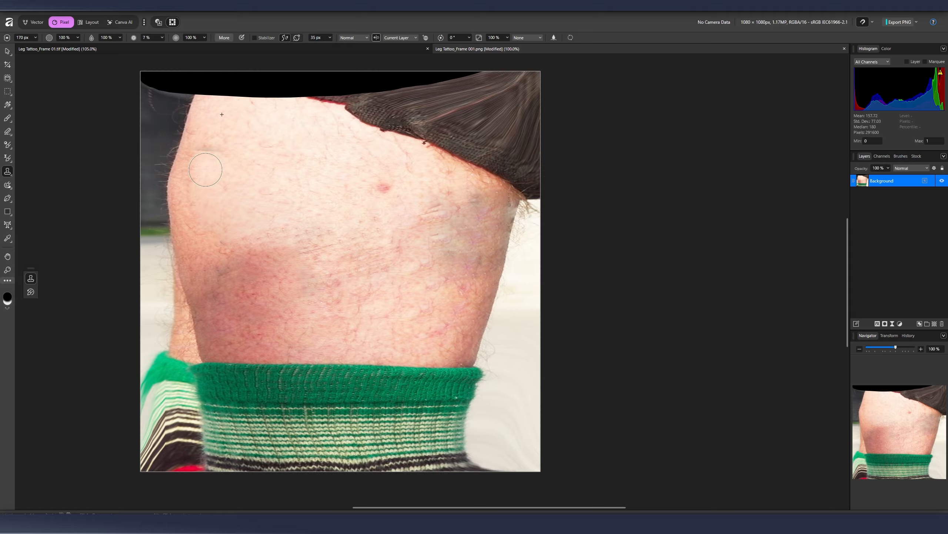
- Lower the Clone Brush opacity to 50% and try cloning lower-calf skin over the middle of the leg
{"action": "left_click", "coordinate": [77, 37]}
{"action": "left_click_drag", "start_coordinate": [81, 46], "coordinate": [52, 47]}
{"action": "left_click", "coordinate": [425, 333]}
{"action": "key", "text": "ctrl+z"}
{"action": "left_click", "coordinate": [335, 343], "text": "alt"}
{"action": "mouse_move", "coordinate": [320, 254]}
{"action": "left_mouse_down"}
{"action": "mouse_move", "coordinate": [299, 251]}
{"action": "mouse_move", "coordinate": [328, 264]}
{"action": "left_mouse_up"}
{"action": "key", "text": "ctrl+z"}
- Sample clean skin on the lower calf and clone it over the streaked middle and the blotchy area toward the leg's far edge
{"action": "left_click", "coordinate": [335, 343], "text": "alt"}
{"action": "left_click", "coordinate": [377, 324], "text": "alt"}
{"action": "left_click_drag", "start_coordinate": [332, 290], "coordinate": [352, 276]}
{"action": "key", "text": "ctrl+z"}
{"action": "left_click", "coordinate": [378, 326], "text": "alt"}
{"action": "left_click", "coordinate": [382, 286], "text": "alt"}
{"action": "mouse_move", "coordinate": [420, 270]}
{"action": "left_mouse_down"}
{"action": "mouse_move", "coordinate": [422, 305]}
{"action": "mouse_move", "coordinate": [418, 292]}
{"action": "left_mouse_up"}
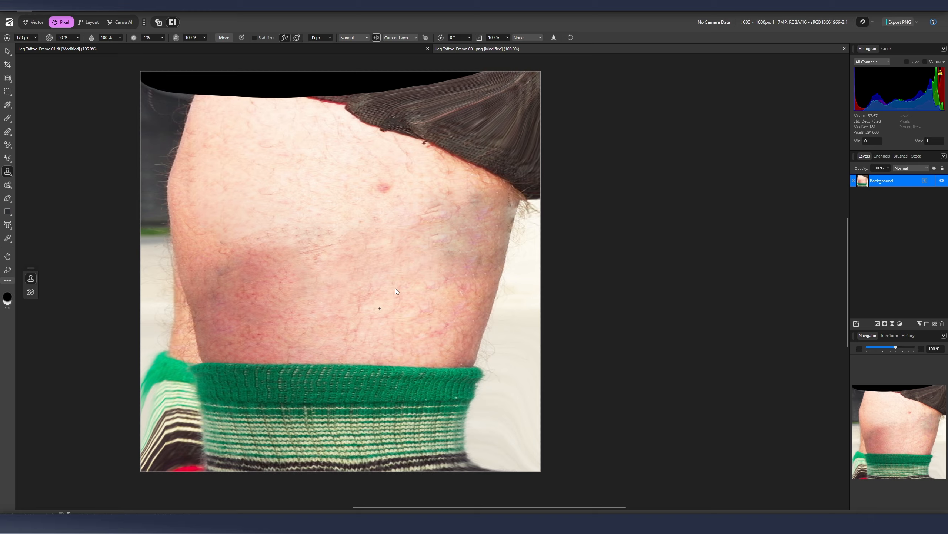
{"action": "mouse_move", "coordinate": [437, 318]}
{"action": "left_mouse_down"}
{"action": "mouse_move", "coordinate": [418, 315]}
{"action": "mouse_move", "coordinate": [432, 326]}
{"action": "mouse_move", "coordinate": [450, 300]}
{"action": "mouse_move", "coordinate": [465, 307]}
{"action": "mouse_move", "coordinate": [442, 334]}
{"action": "mouse_move", "coordinate": [453, 288]}
{"action": "mouse_move", "coordinate": [433, 287]}
{"action": "left_mouse_up"}
- Blend the reddened patch with cloned skin from above it, lowering the brush opacity to 25%
{"action": "scroll", "coordinate": [389, 226], "scroll_direction": "down", "scroll_amount": 1}
{"action": "left_click", "coordinate": [230, 224], "text": "alt"}
{"action": "left_click_drag", "start_coordinate": [241, 259], "coordinate": [262, 284]}
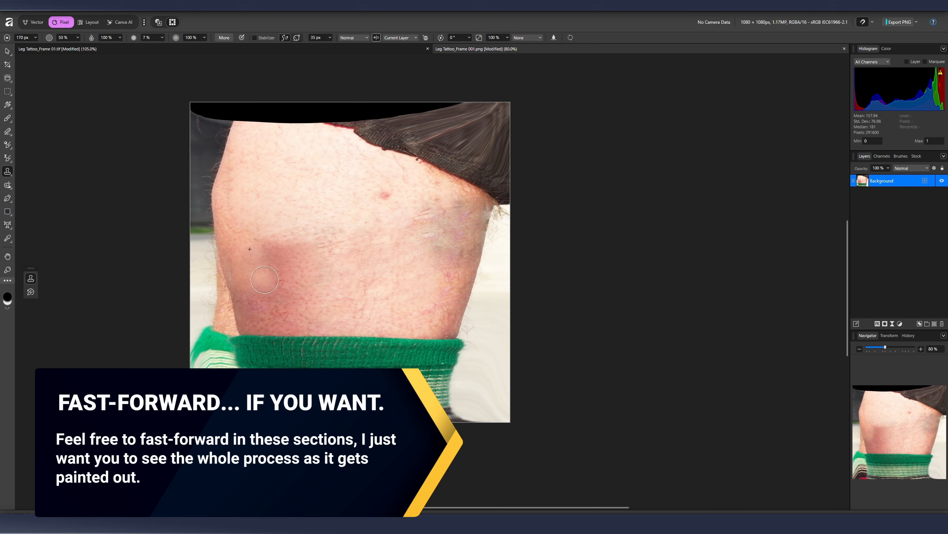
{"action": "left_click", "coordinate": [77, 38]}
{"action": "left_click", "coordinate": [67, 47]}
{"action": "left_click_drag", "start_coordinate": [271, 277], "coordinate": [266, 247]}
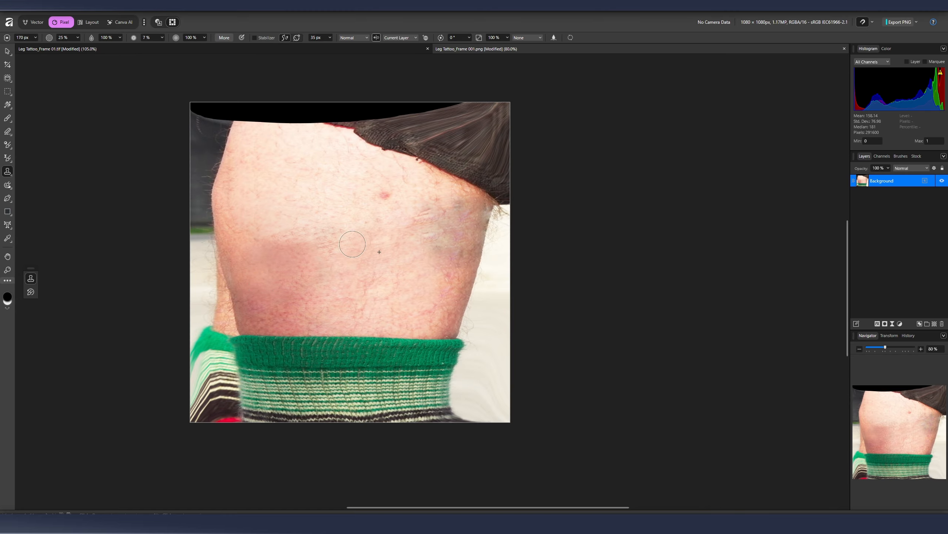
- Clone mid-calf skin over the greyish discoloured patch below the shorts where the rear wheels were
{"action": "left_click_drag", "start_coordinate": [428, 220], "coordinate": [428, 206]}
{"action": "left_click", "coordinate": [385, 241], "text": "alt"}
{"action": "left_click", "coordinate": [408, 266], "text": "alt"}
{"action": "left_click_drag", "start_coordinate": [424, 218], "coordinate": [419, 231]}
- Export the retouched leg frame as a 1080 × 1080 px PNG into the Footage folder
{"action": "left_click", "coordinate": [28, 10]}
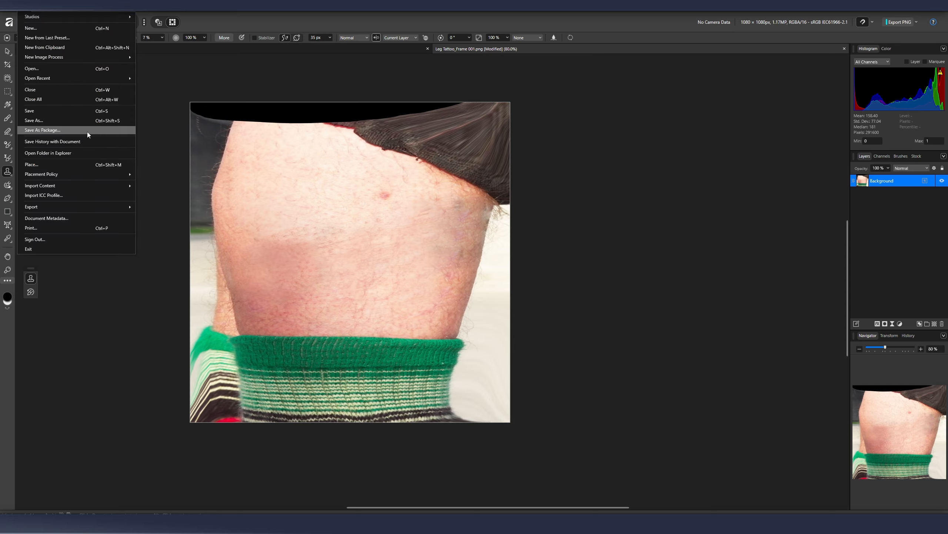
{"action": "mouse_move", "coordinate": [92, 208]}
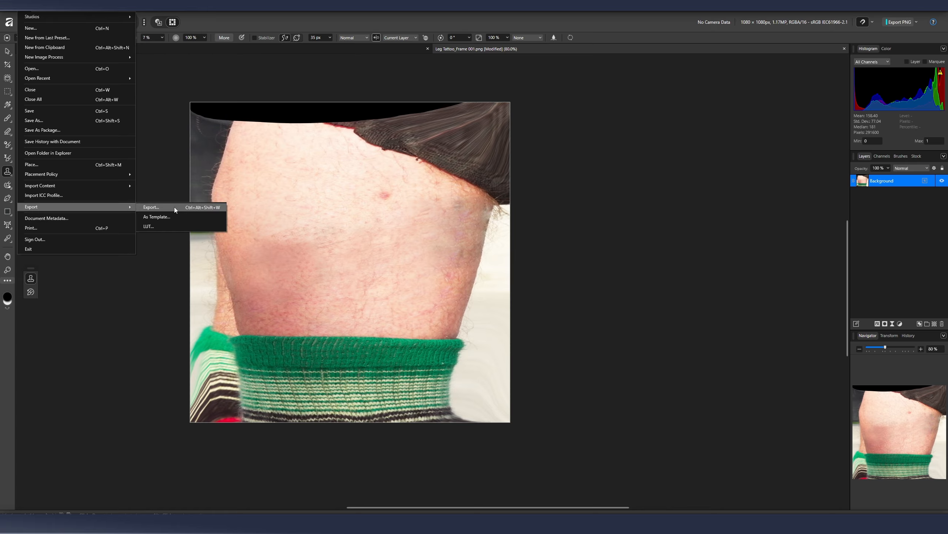
{"action": "left_click", "coordinate": [174, 208]}
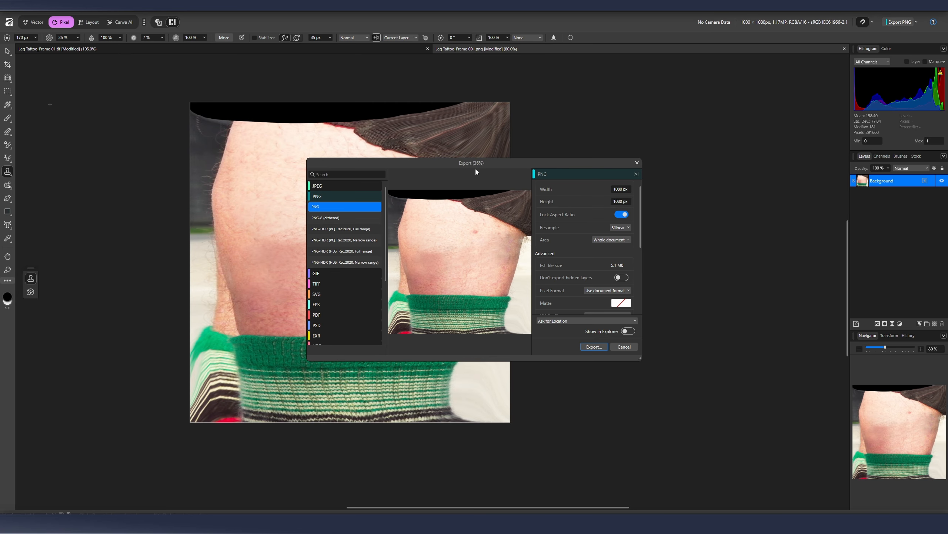
{"action": "left_click_drag", "start_coordinate": [476, 169], "coordinate": [494, 150]}
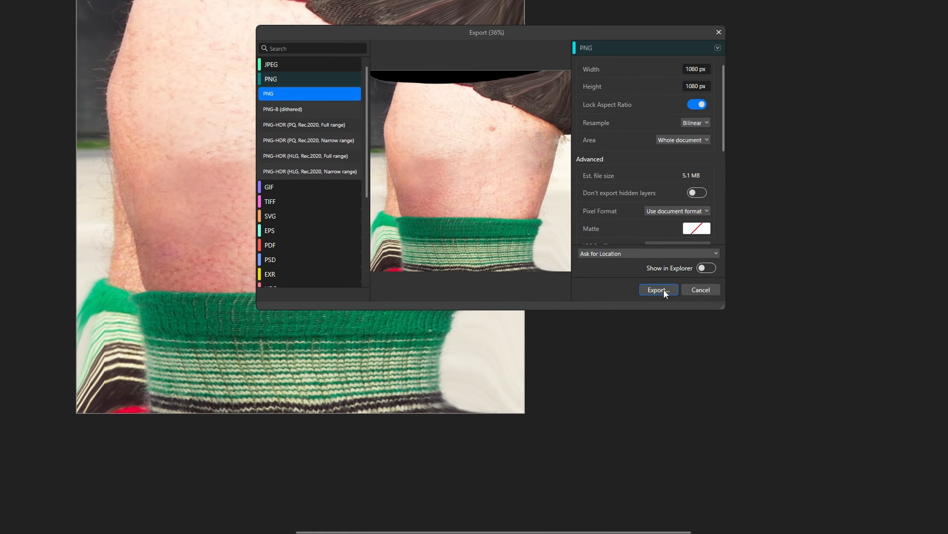
{"action": "left_click", "coordinate": [659, 289]}
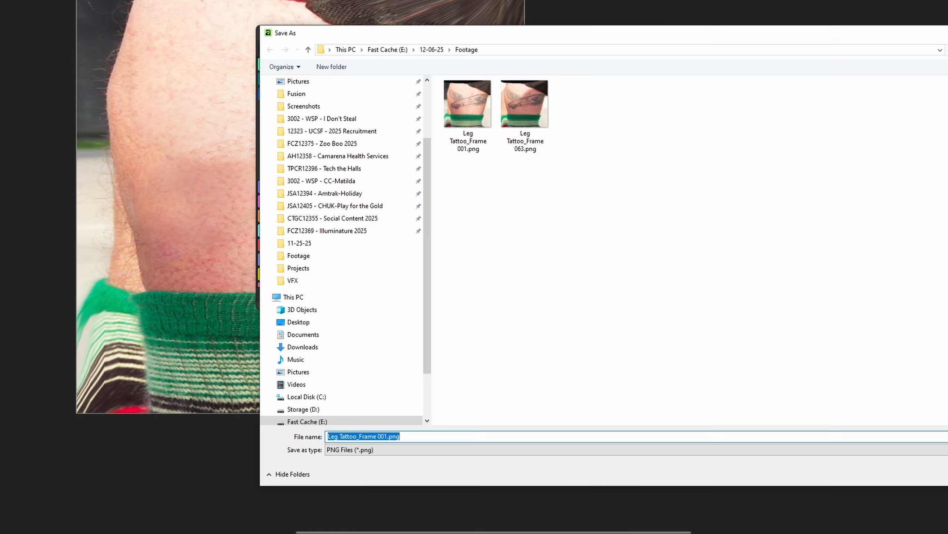
{"action": "left_click", "coordinate": [387, 435]}
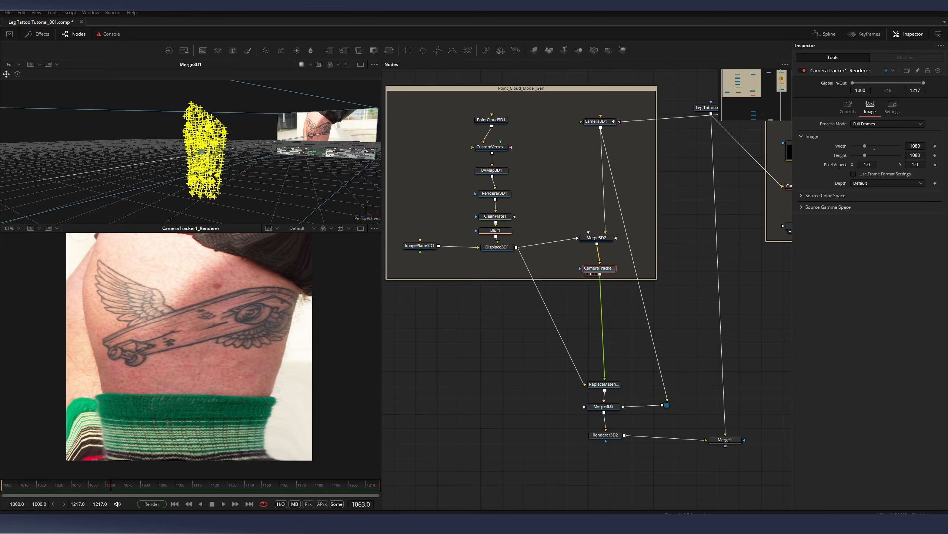
- In Fusion, merge the cleaned leg image over the CameraTracker1 renderer and compare both outputs at frame 1000
{"action": "left_click_drag", "start_coordinate": [472, 315], "coordinate": [140, 352]}
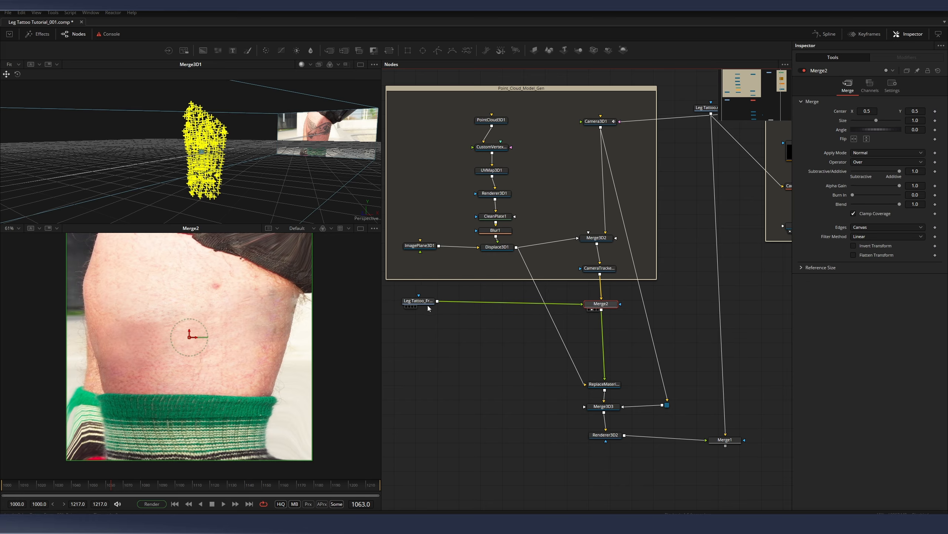
{"action": "left_click_drag", "start_coordinate": [34, 483], "coordinate": [2, 485]}
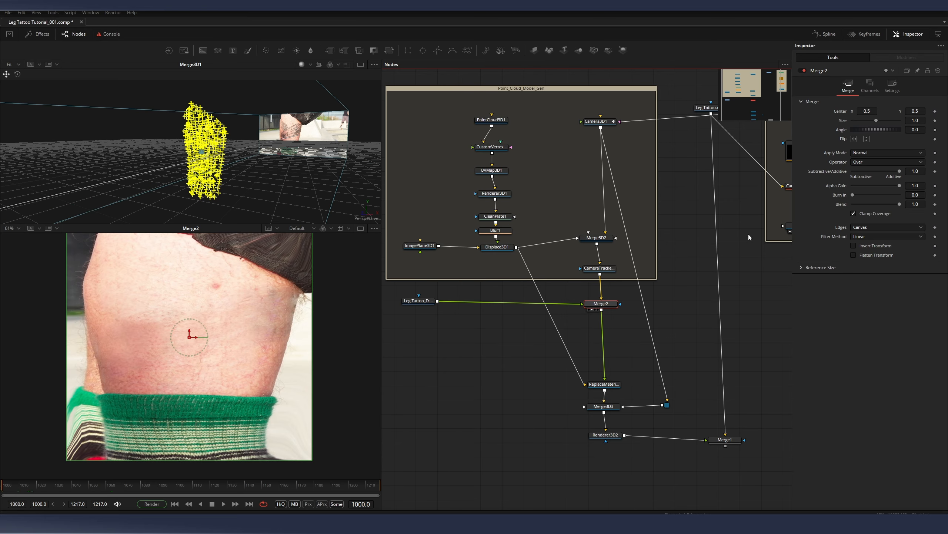
{"action": "left_click", "coordinate": [594, 274]}
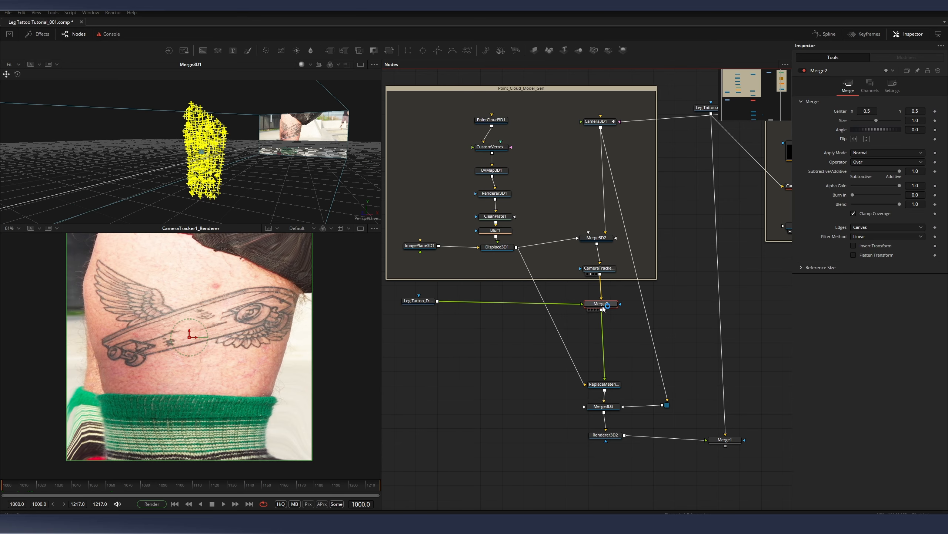
{"action": "left_click", "coordinate": [599, 309]}
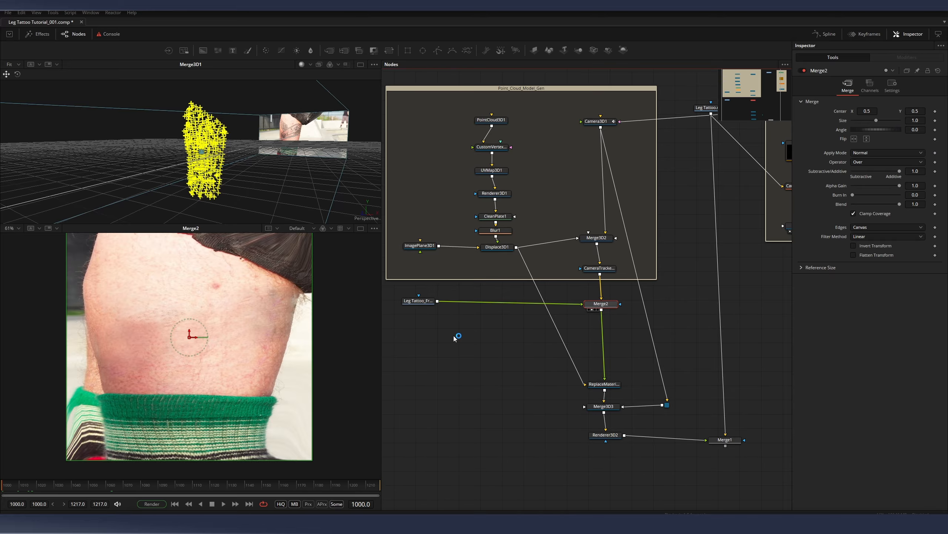
- Insert a Matte Control node between the cleaned leg image loader and Merge2
{"action": "left_click_drag", "start_coordinate": [417, 302], "coordinate": [455, 309]}
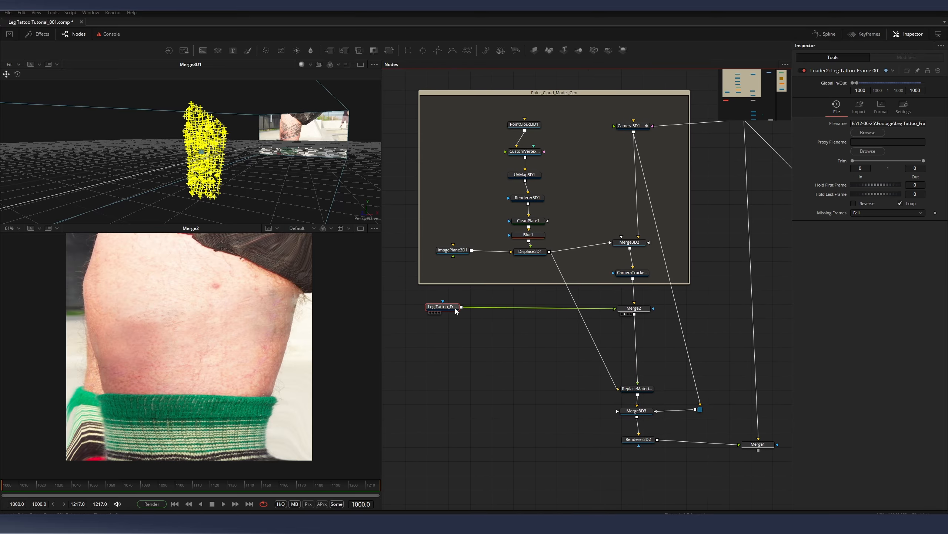
{"action": "key", "text": "shift+space"}
{"action": "type", "text": "matt"}
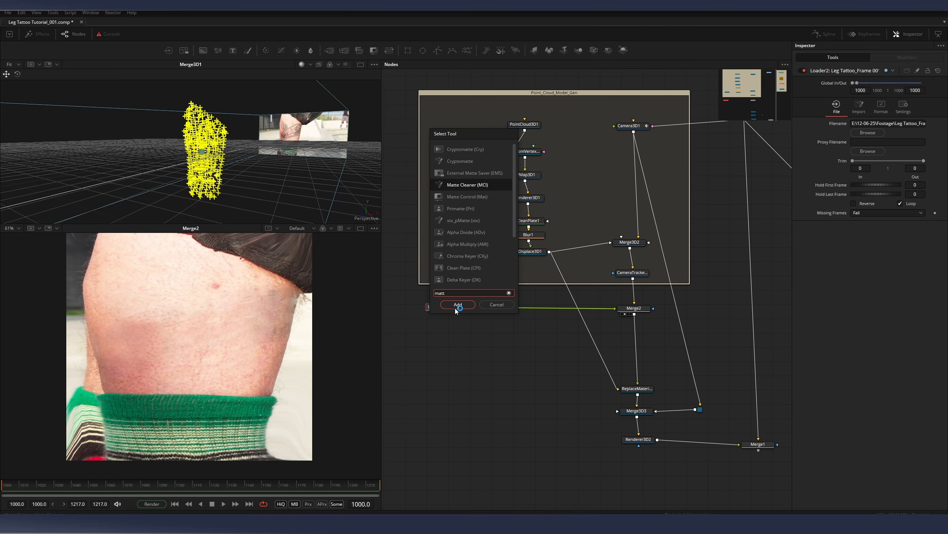
{"action": "left_click", "coordinate": [456, 305]}
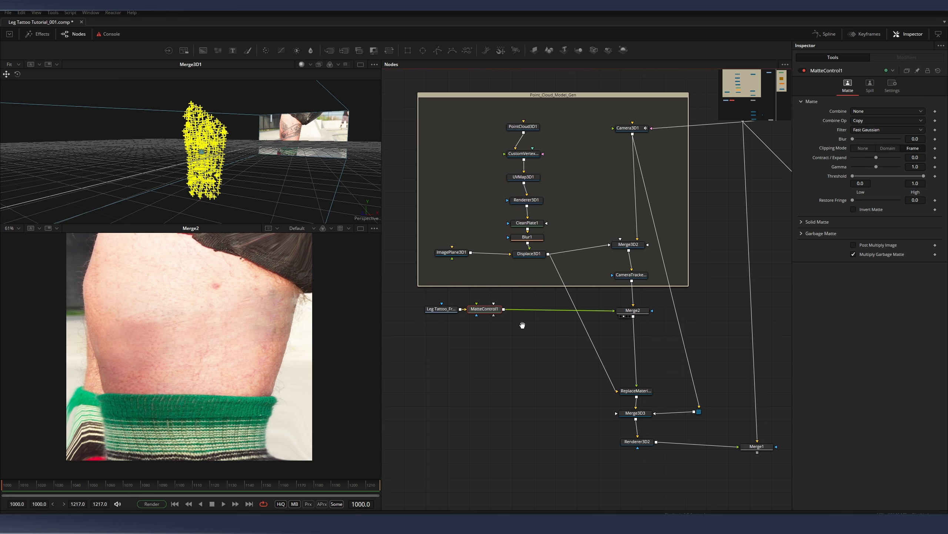
- Move the cleaned image loader and MatteControl1 into open space beside the Point_Cloud_Model_Gen group, with the loader above
{"action": "mouse_move", "coordinate": [522, 325]}
{"action": "left_mouse_down"}
{"action": "mouse_move", "coordinate": [537, 322]}
{"action": "mouse_move", "coordinate": [467, 326]}
{"action": "mouse_move", "coordinate": [517, 315]}
{"action": "left_mouse_up"}
{"action": "scroll", "coordinate": [467, 322], "scroll_direction": "down", "scroll_amount": 2}
{"action": "left_click_drag", "start_coordinate": [644, 313], "coordinate": [644, 323]}
{"action": "left_click_drag", "start_coordinate": [464, 316], "coordinate": [544, 325]}
{"action": "left_click_drag", "start_coordinate": [601, 338], "coordinate": [473, 293]}
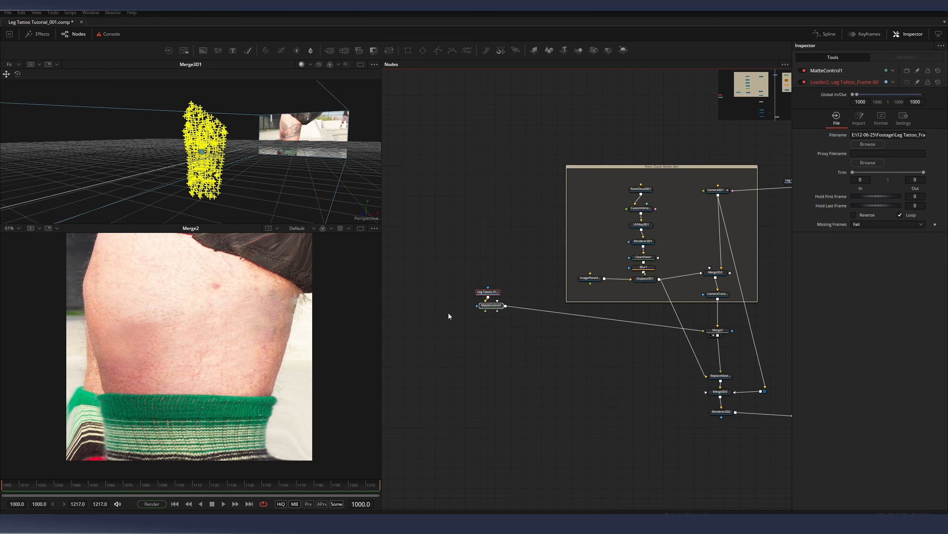
{"action": "scroll", "coordinate": [486, 312], "scroll_direction": "up", "scroll_amount": 4}
{"action": "left_click", "coordinate": [492, 305]}
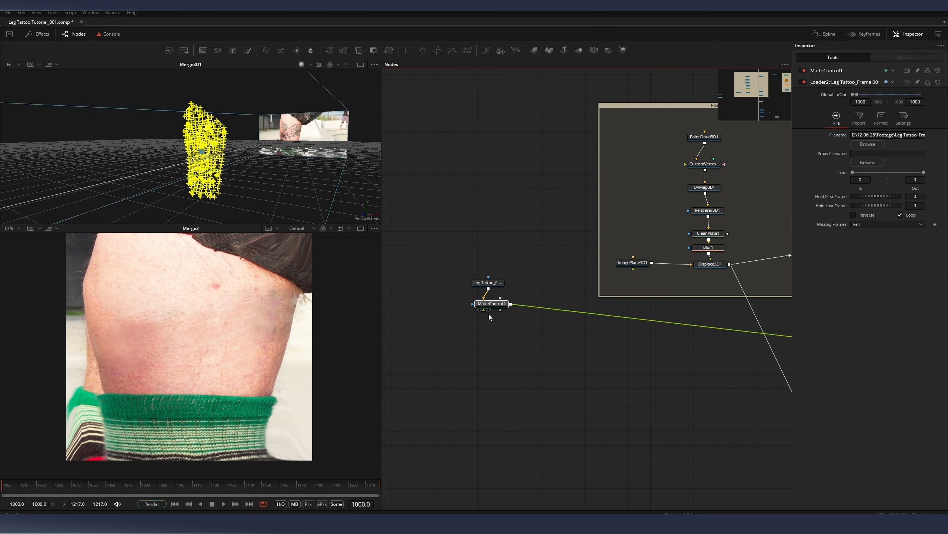
{"action": "left_click_drag", "start_coordinate": [489, 314], "coordinate": [514, 306]}
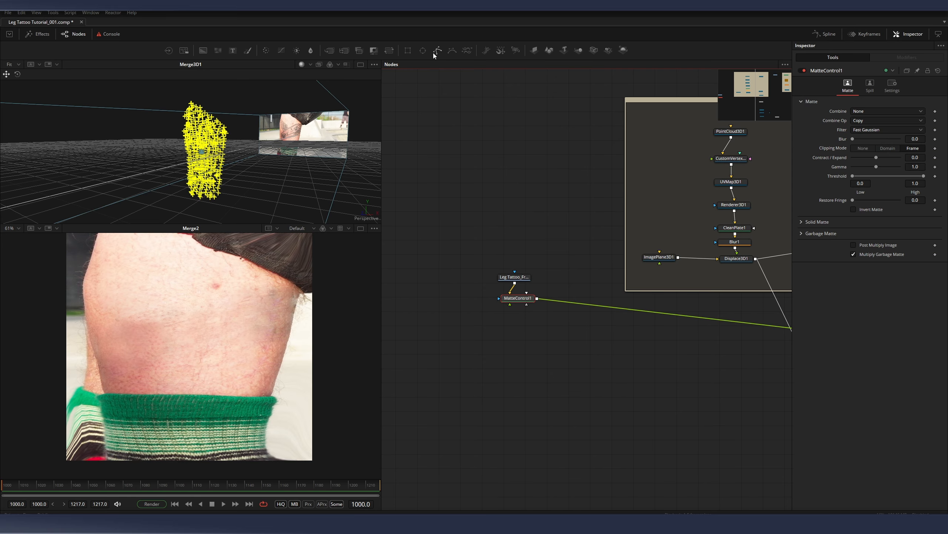
- Add a Polygon node and draw a closed mask around the calf skin between the shorts and the sock
{"action": "left_click_drag", "start_coordinate": [440, 53], "coordinate": [477, 310]}
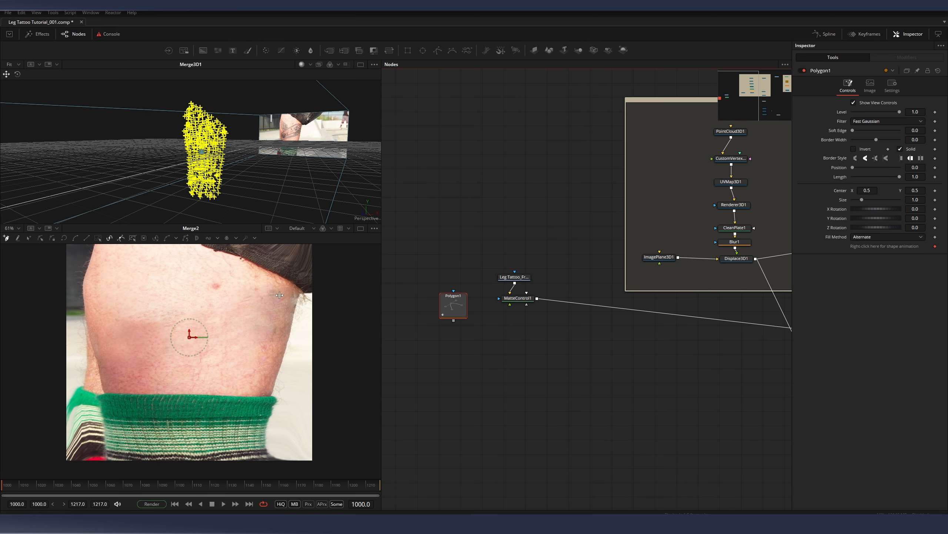
{"action": "left_click_drag", "start_coordinate": [111, 270], "coordinate": [116, 290]}
{"action": "left_click", "coordinate": [103, 280]}
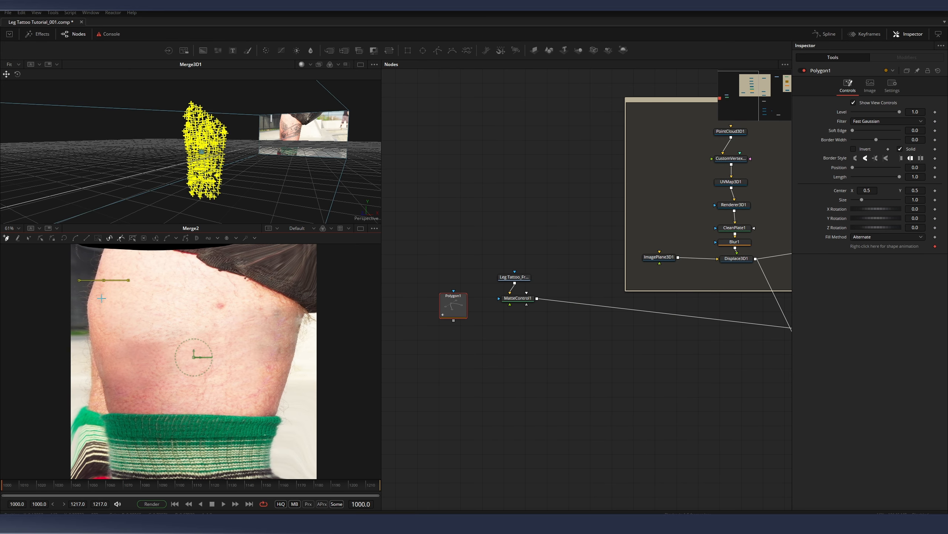
{"action": "left_click", "coordinate": [104, 360]}
{"action": "left_click", "coordinate": [148, 411]}
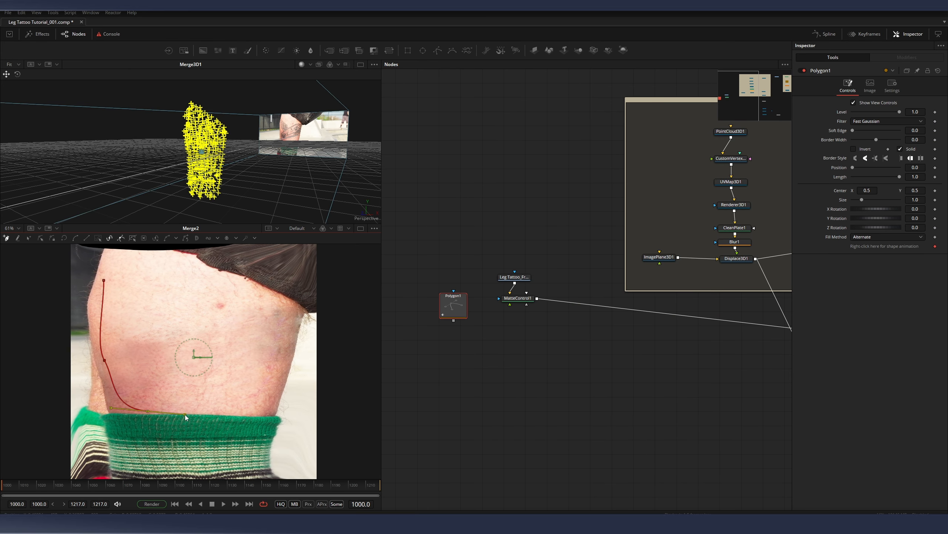
{"action": "left_click", "coordinate": [243, 415]}
{"action": "left_click", "coordinate": [286, 318]}
{"action": "left_click", "coordinate": [151, 260]}
{"action": "left_click", "coordinate": [104, 279]}
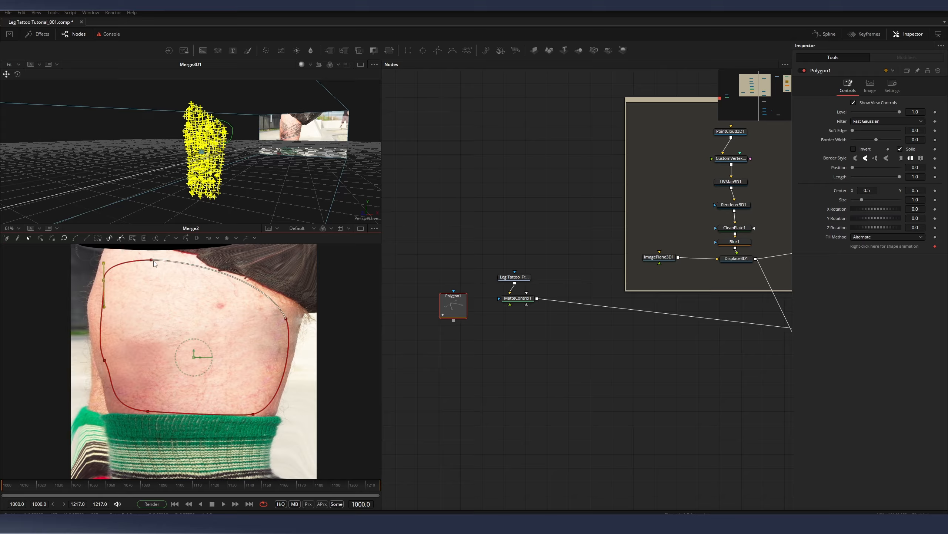
- Refine the polygon's upper outline by adjusting the point below the knee and the curve beside the shorts
{"action": "left_click_drag", "start_coordinate": [152, 260], "coordinate": [149, 263]}
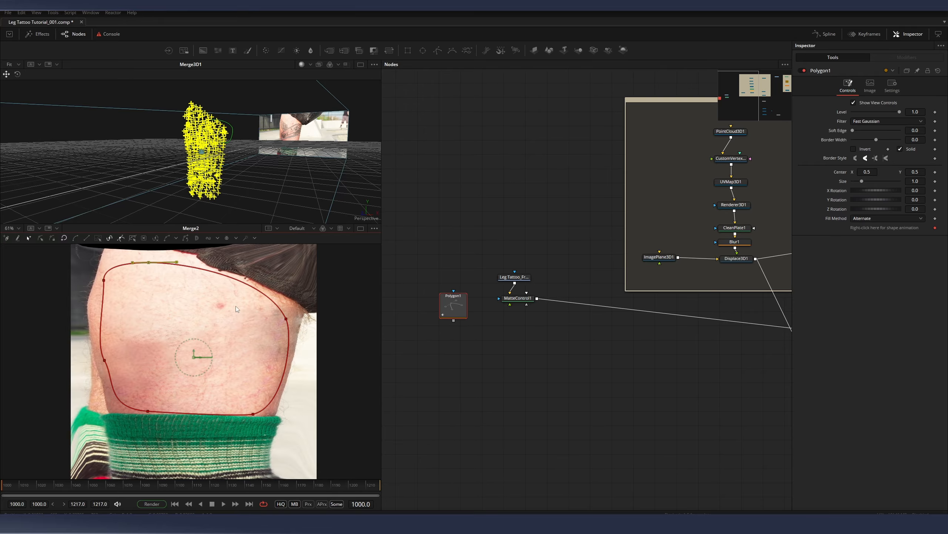
{"action": "left_click", "coordinate": [286, 319]}
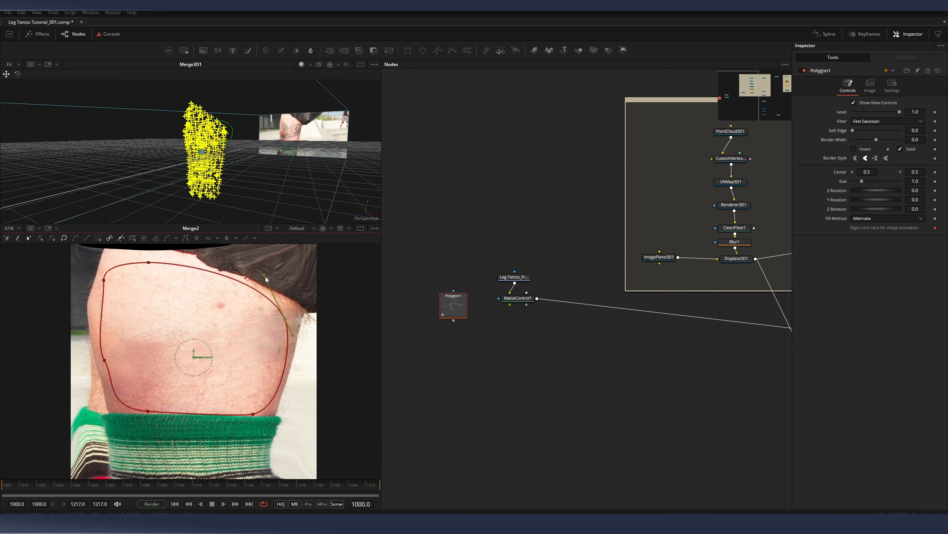
{"action": "left_click", "coordinate": [290, 293]}
{"action": "left_click", "coordinate": [285, 320]}
{"action": "left_click_drag", "start_coordinate": [264, 275], "coordinate": [287, 286]}
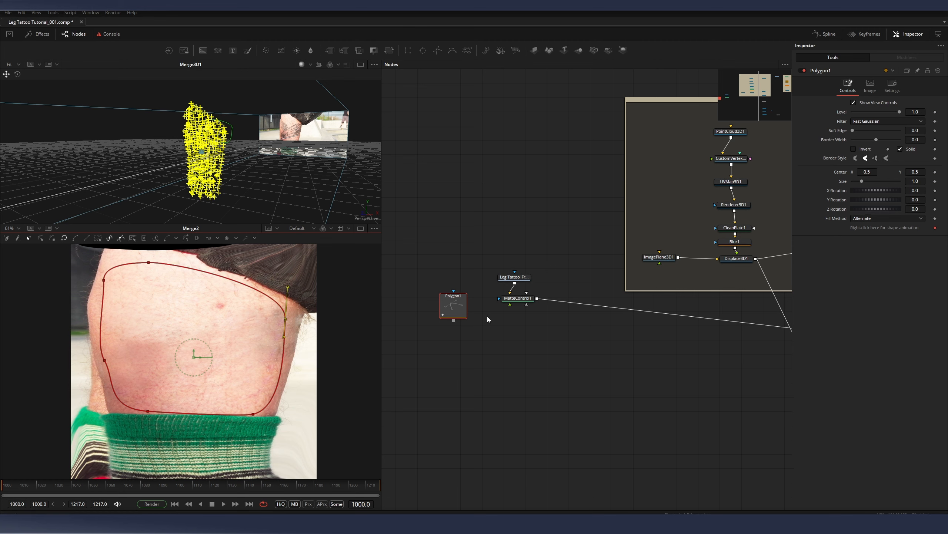
- Connect Polygon1 to MatteControl1 as the Garbage Matte and invert that garbage matte
{"action": "left_click_drag", "start_coordinate": [458, 308], "coordinate": [516, 298]}
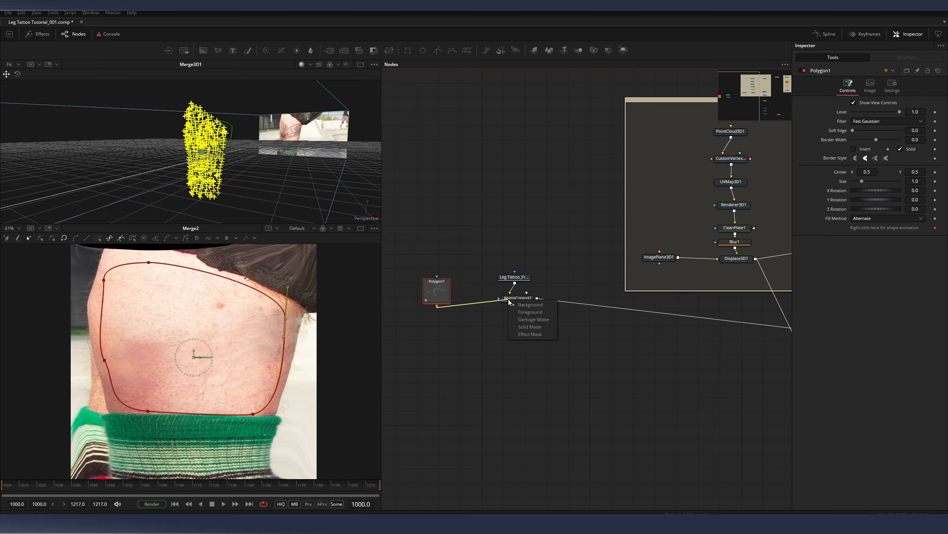
{"action": "left_click", "coordinate": [528, 321]}
{"action": "left_click", "coordinate": [518, 298]}
{"action": "left_click", "coordinate": [801, 232]}
{"action": "left_click", "coordinate": [855, 243]}
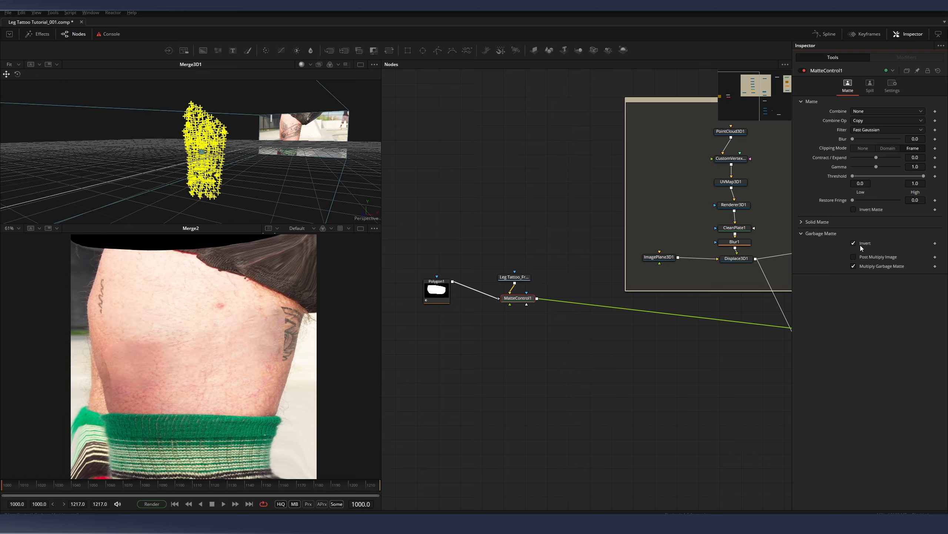
- Widen the polygon mask toward both leg edges to cover the remaining tattoo and set its Soft Edge to 0.0029
{"action": "left_click", "coordinate": [439, 301]}
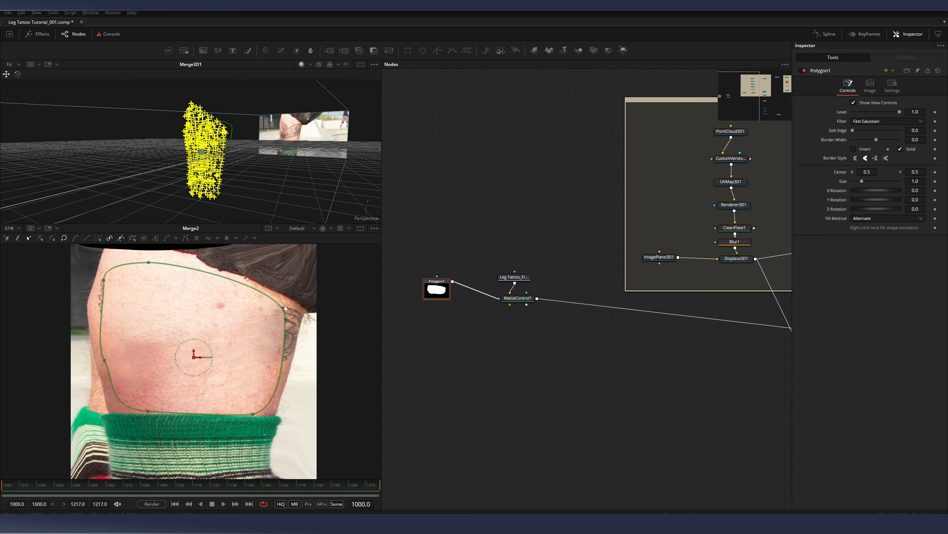
{"action": "left_click_drag", "start_coordinate": [106, 280], "coordinate": [93, 292]}
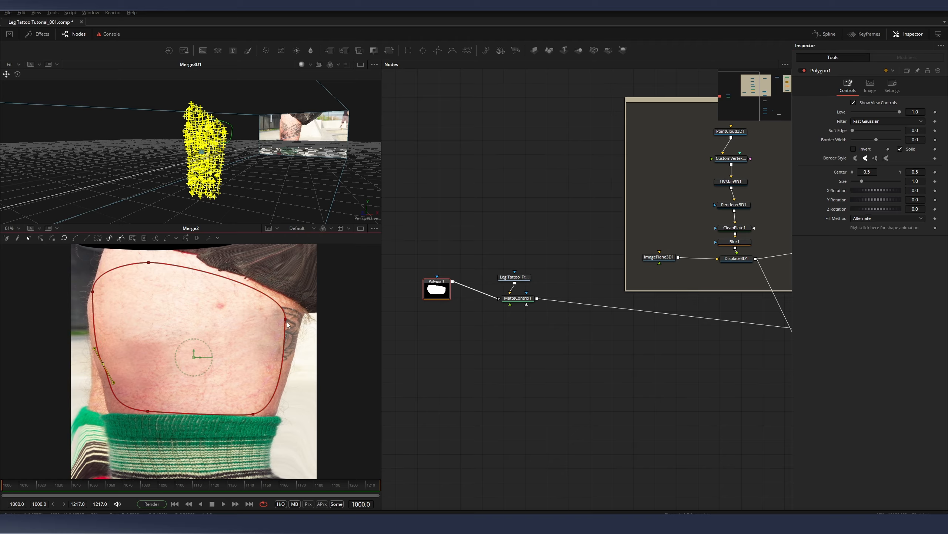
{"action": "left_click_drag", "start_coordinate": [285, 319], "coordinate": [301, 326]}
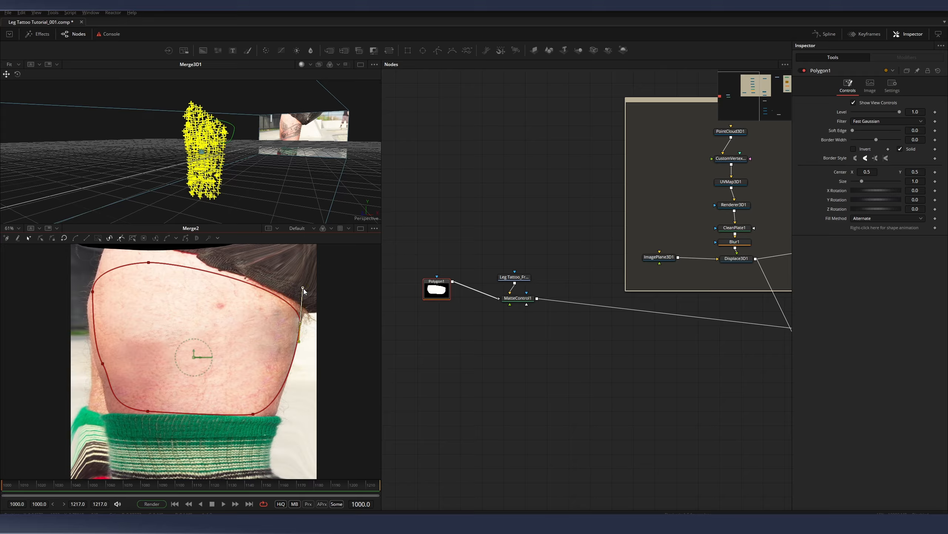
{"action": "scroll", "coordinate": [295, 314], "scroll_direction": "up", "scroll_amount": 5}
{"action": "left_click_drag", "start_coordinate": [300, 312], "coordinate": [314, 326]}
{"action": "scroll", "coordinate": [318, 306], "scroll_direction": "down", "scroll_amount": 3}
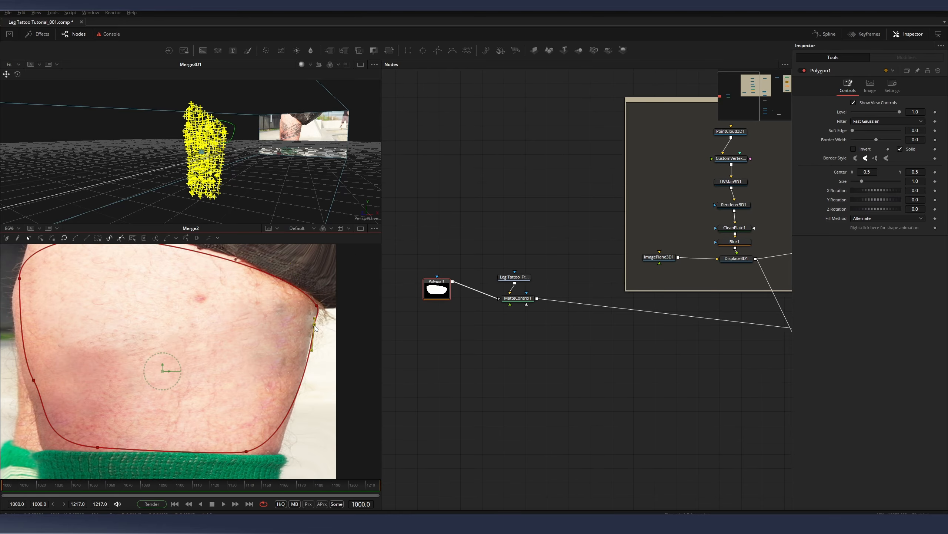
{"action": "left_click", "coordinate": [916, 130]}
{"action": "left_click", "coordinate": [497, 248]}
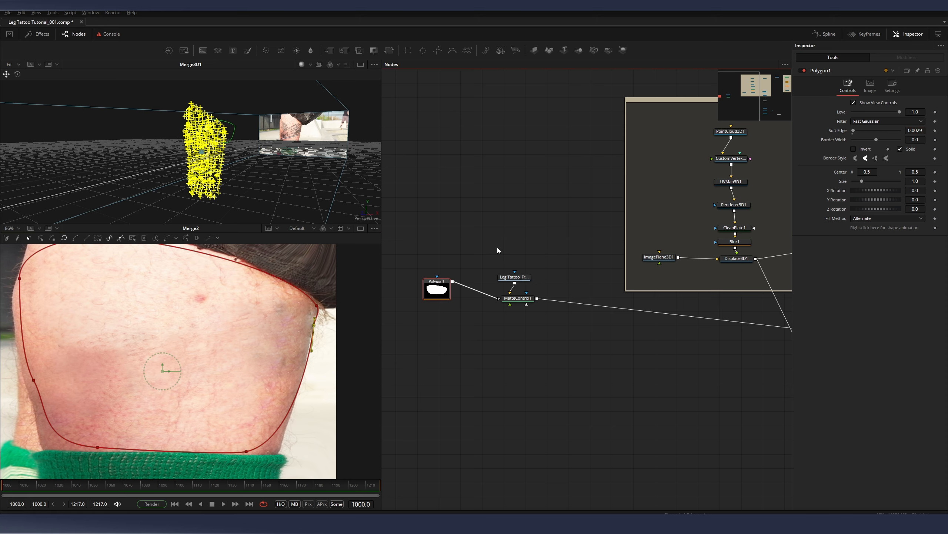
- Display the final Merge1 composite in the viewer that was showing Merge3D1
{"action": "left_click_drag", "start_coordinate": [610, 273], "coordinate": [499, 204]}
{"action": "scroll", "coordinate": [587, 236], "scroll_direction": "down", "scroll_amount": 3}
{"action": "left_click_drag", "start_coordinate": [662, 273], "coordinate": [615, 255]}
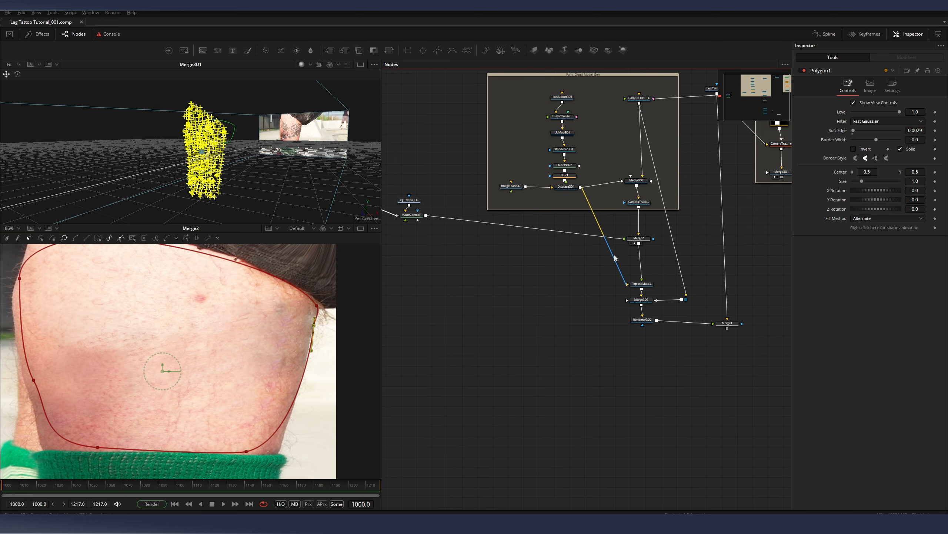
{"action": "left_click_drag", "start_coordinate": [647, 311], "coordinate": [587, 306]}
{"action": "left_click_drag", "start_coordinate": [669, 320], "coordinate": [191, 154]}
{"action": "left_click", "coordinate": [476, 288]}
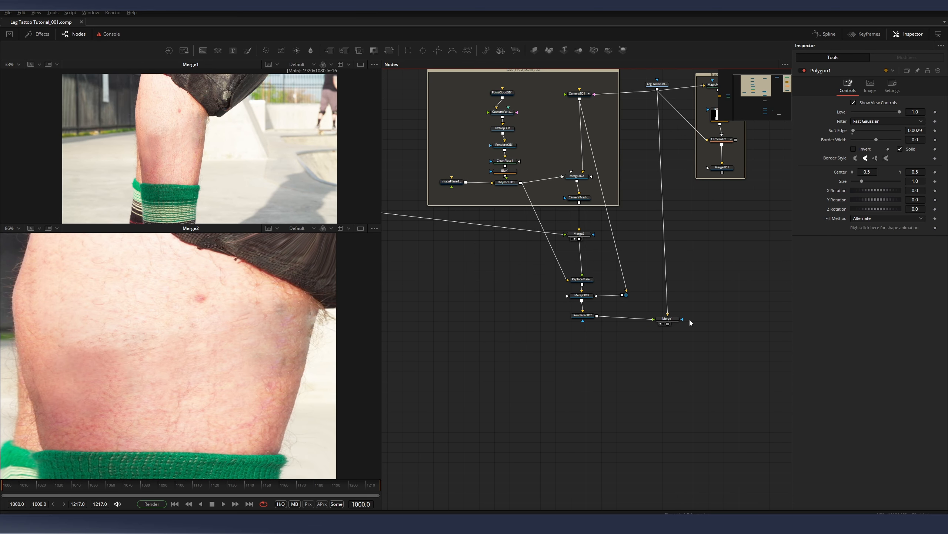
- Render a full-size preview of Merge1 for frames 1000 to 1217 in the left view and enlarge that viewer
{"action": "right_click", "coordinate": [675, 322]}
{"action": "mouse_move", "coordinate": [729, 101]}
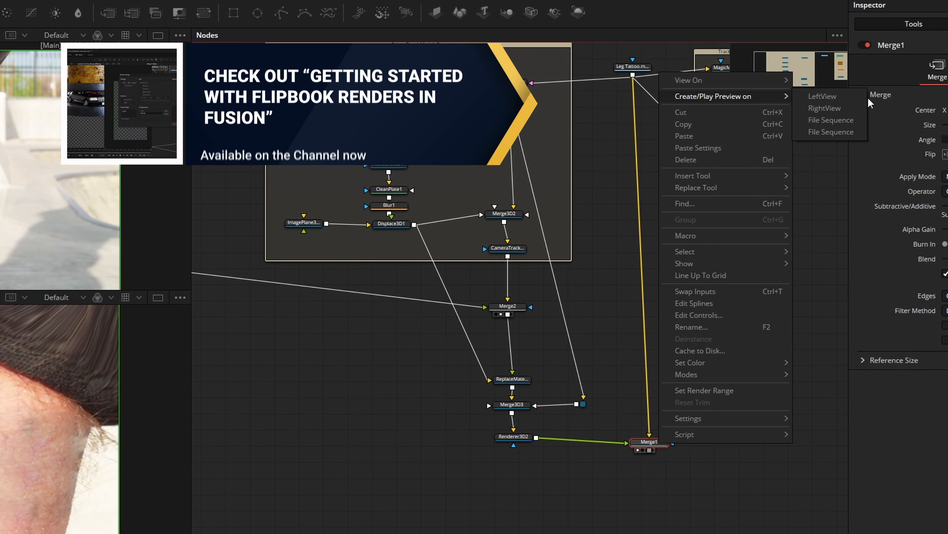
{"action": "left_click", "coordinate": [849, 96]}
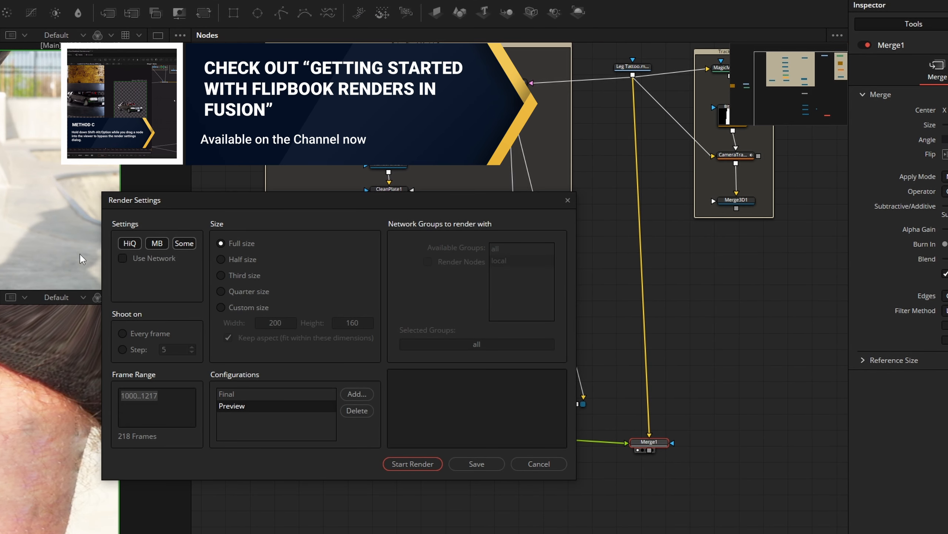
{"action": "left_click_drag", "start_coordinate": [238, 202], "coordinate": [264, 171]}
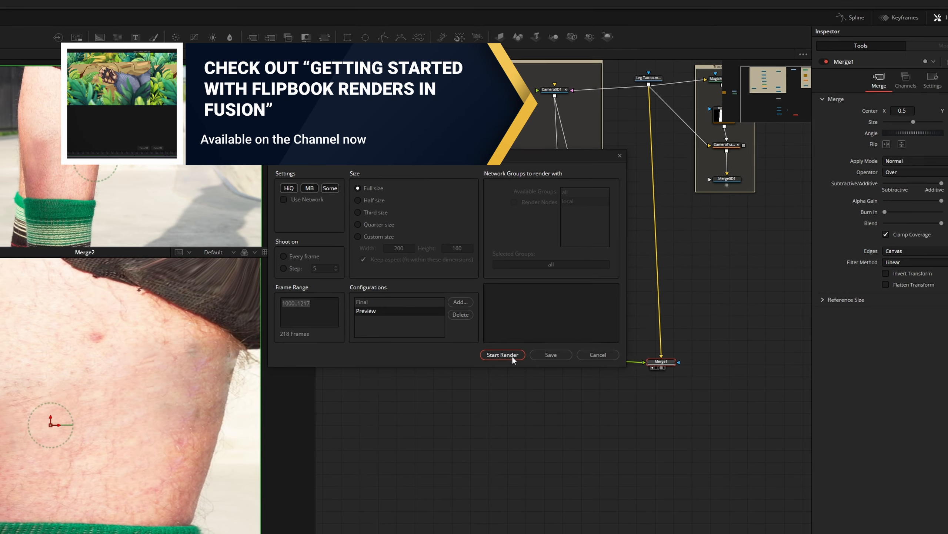
{"action": "left_click", "coordinate": [459, 425]}
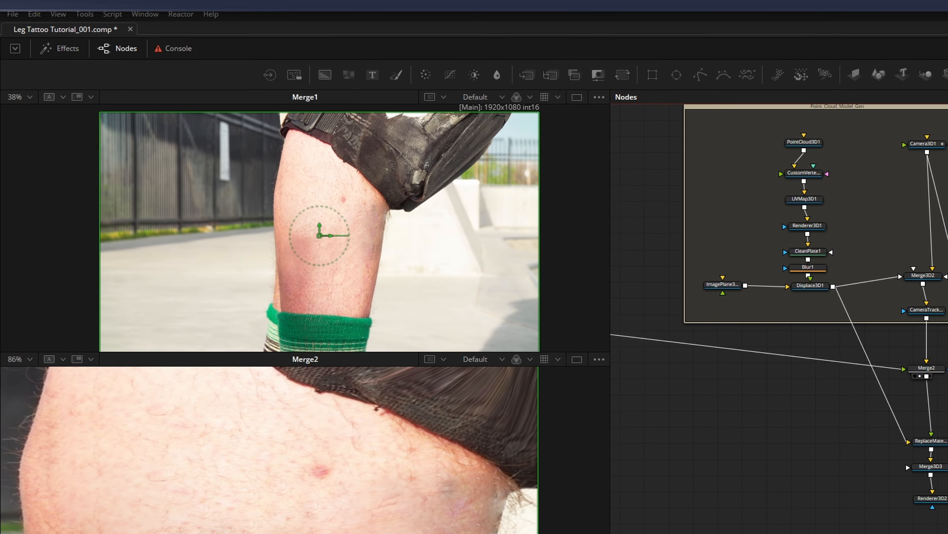
{"action": "left_click_drag", "start_coordinate": [407, 358], "coordinate": [407, 406]}
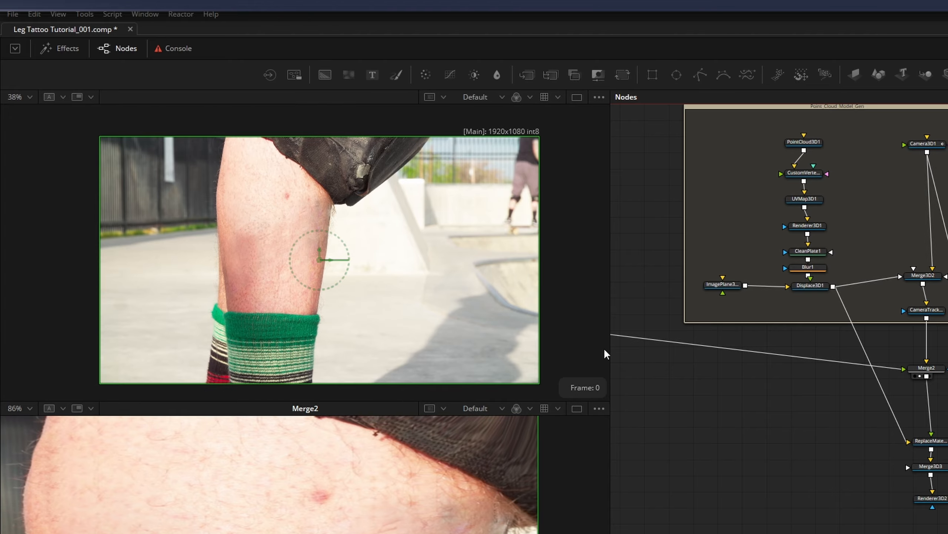
- Loop the rendered preview to examine the tattoo cleanup on the moving leg, and remove the preview from the viewer
{"action": "right_click", "coordinate": [394, 223]}
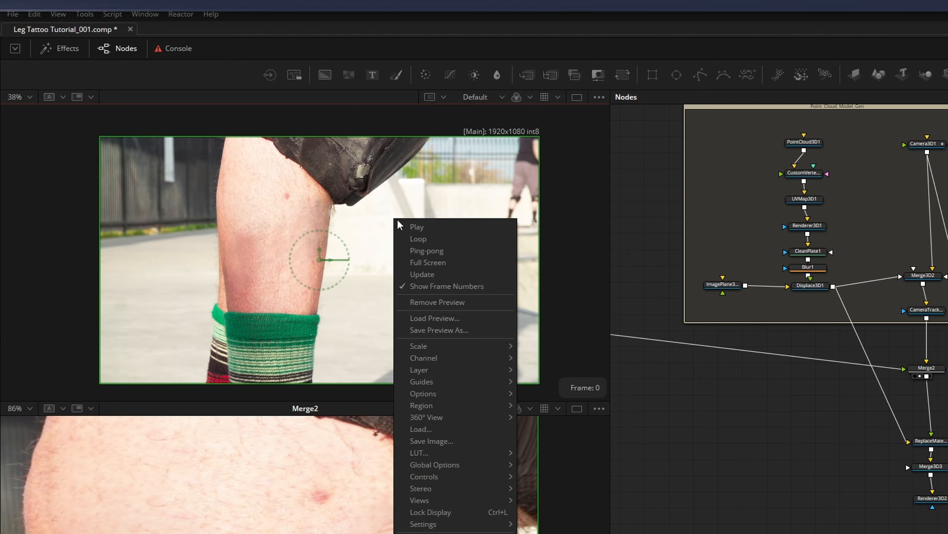
{"action": "left_click", "coordinate": [436, 239]}
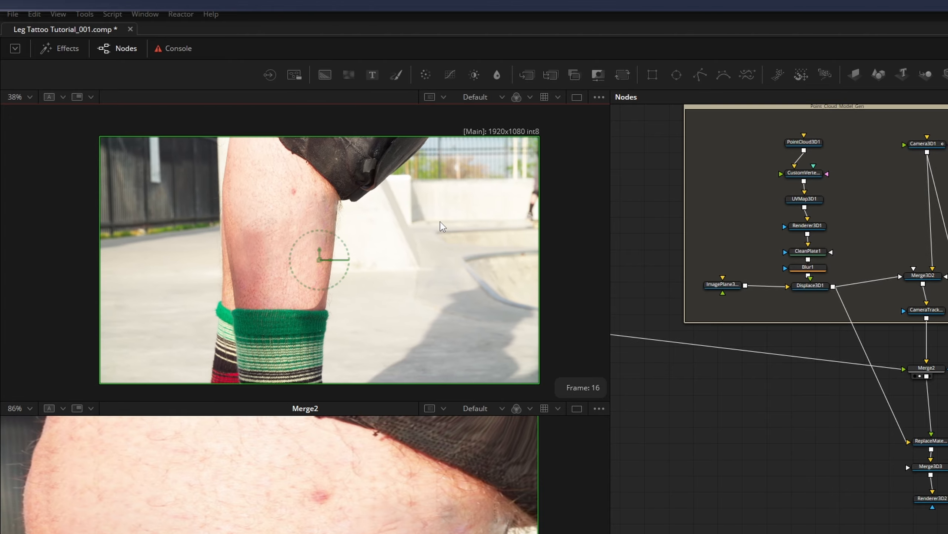
{"action": "key", "text": "ctrl+f"}
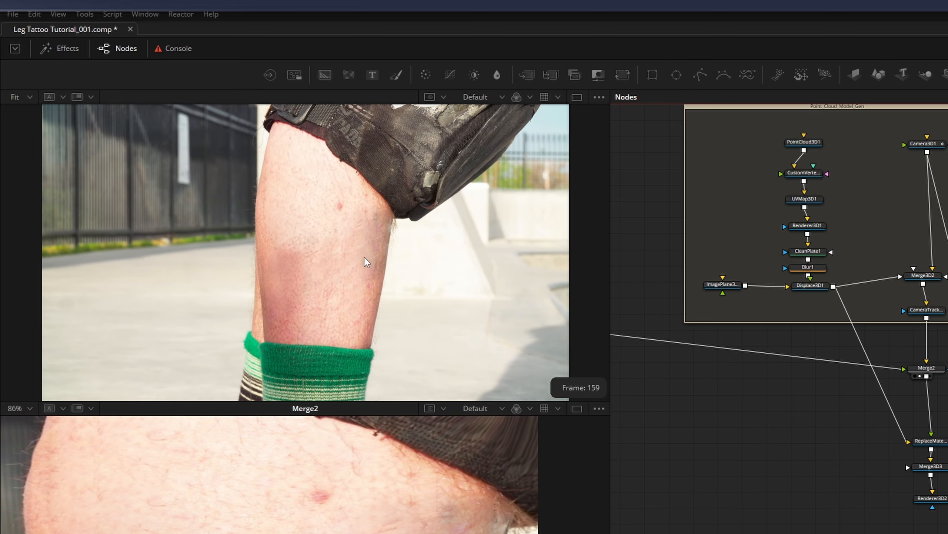
{"action": "scroll", "coordinate": [430, 320], "scroll_direction": "up", "scroll_amount": 1}
{"action": "scroll", "coordinate": [379, 291], "scroll_direction": "down", "scroll_amount": 1}
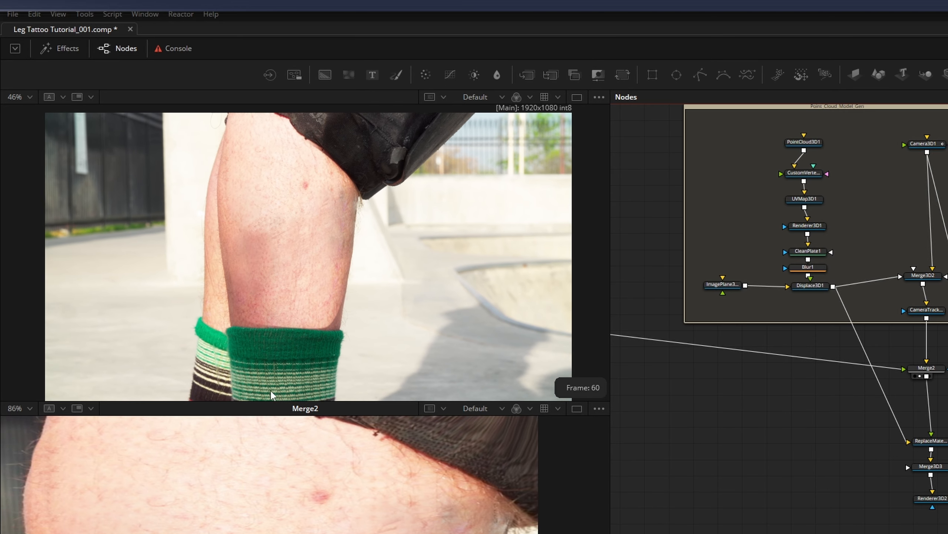
{"action": "scroll", "coordinate": [365, 258], "scroll_direction": "down", "scroll_amount": 2}
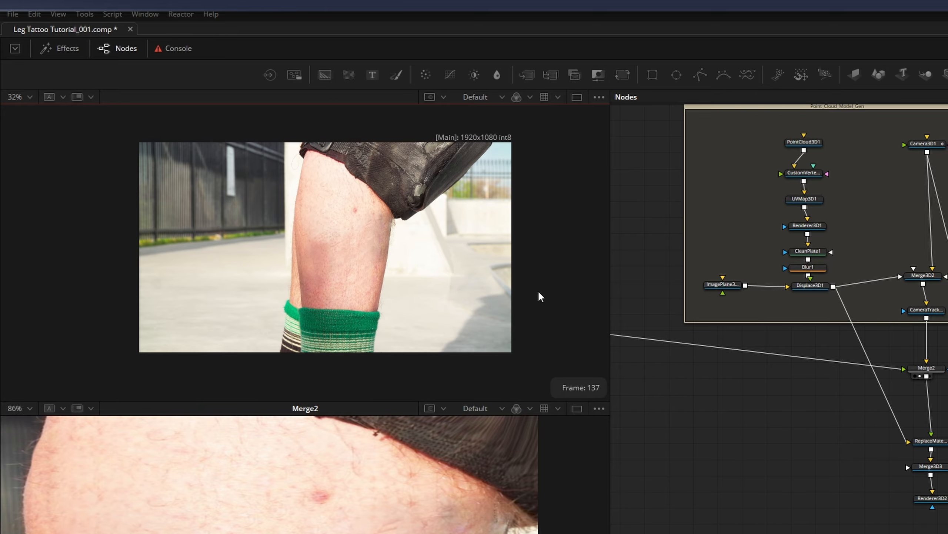
{"action": "scroll", "coordinate": [374, 266], "scroll_direction": "up", "scroll_amount": 2}
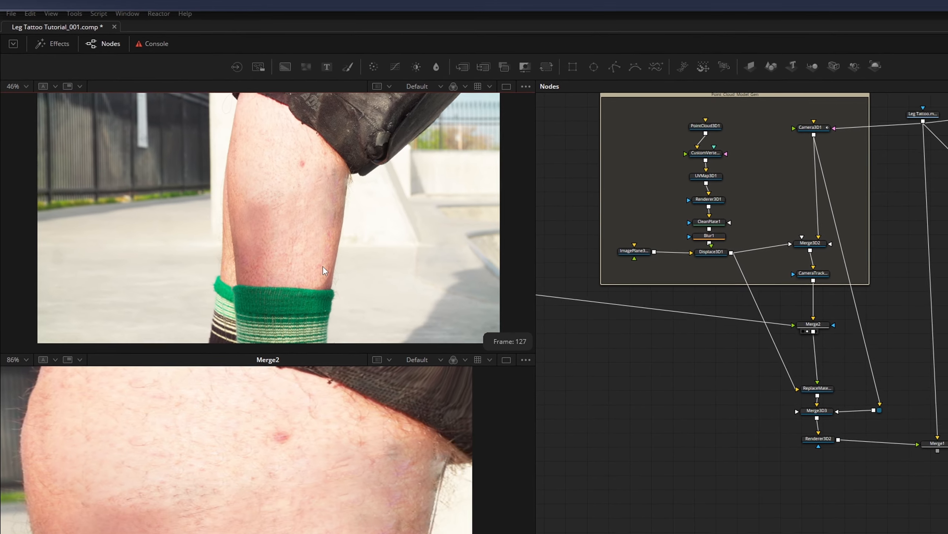
{"action": "right_click", "coordinate": [446, 271]}
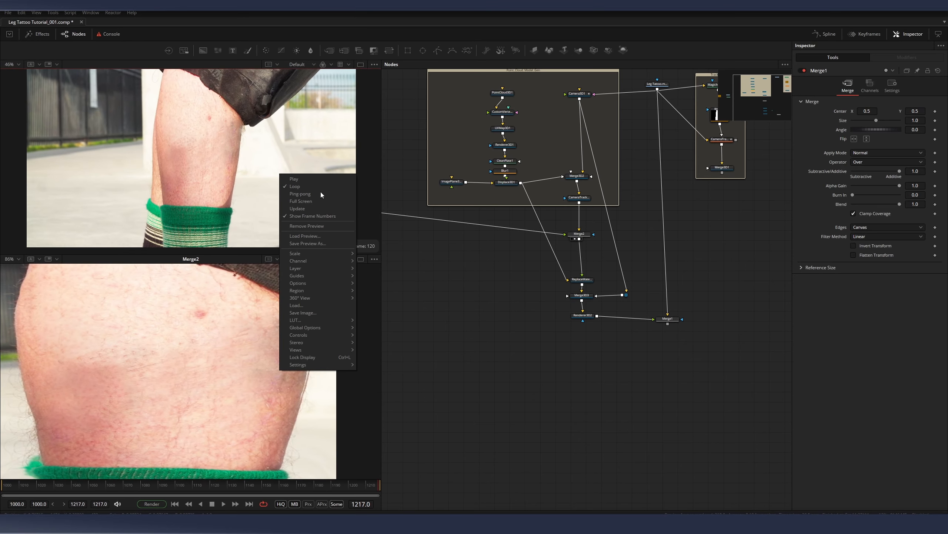
{"action": "left_click", "coordinate": [321, 226]}
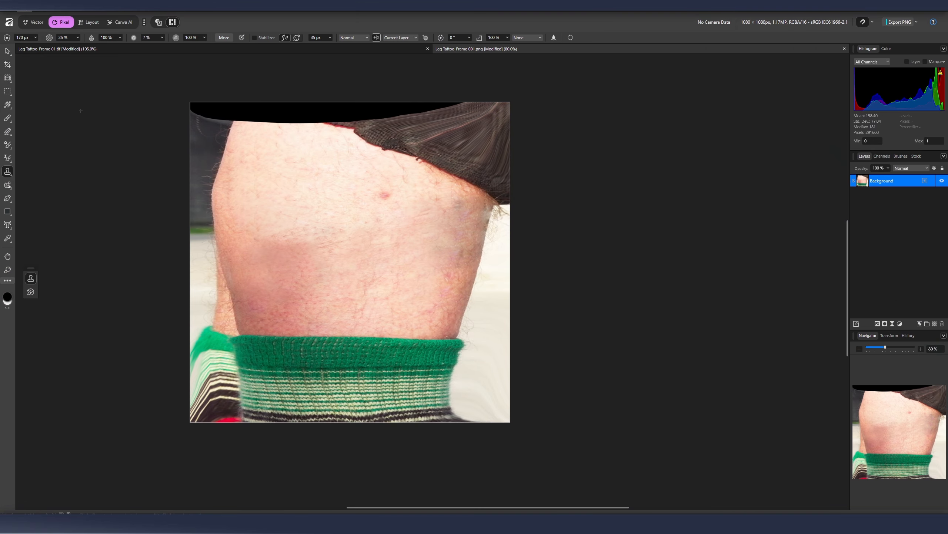
- Switch to Affinity and open the unwrapped frame image Leg Tattoo_Frame 063.png
{"action": "left_click", "coordinate": [25, 7]}
{"action": "left_click", "coordinate": [25, 6]}
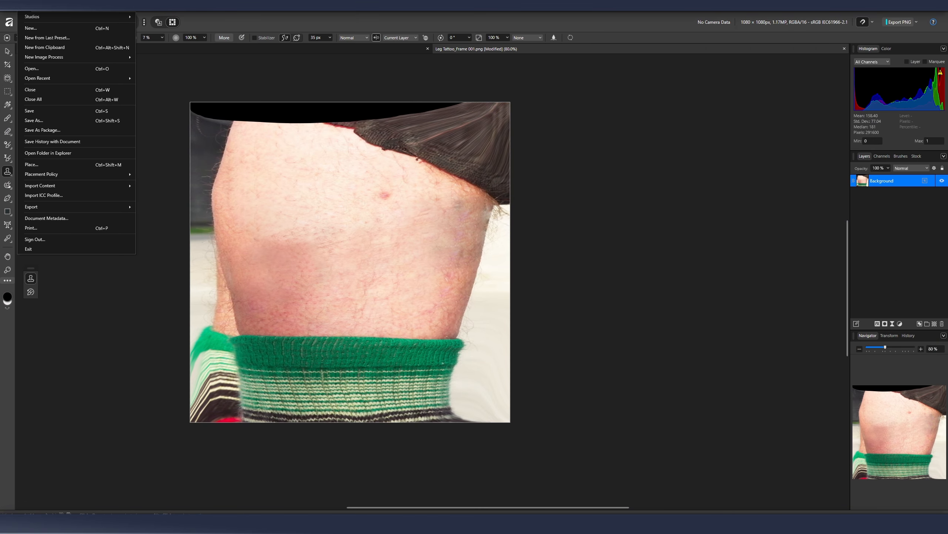
{"action": "left_click", "coordinate": [54, 70]}
{"action": "key", "text": "ctrl+o"}
{"action": "left_click", "coordinate": [268, 84]}
{"action": "left_click", "coordinate": [524, 320]}
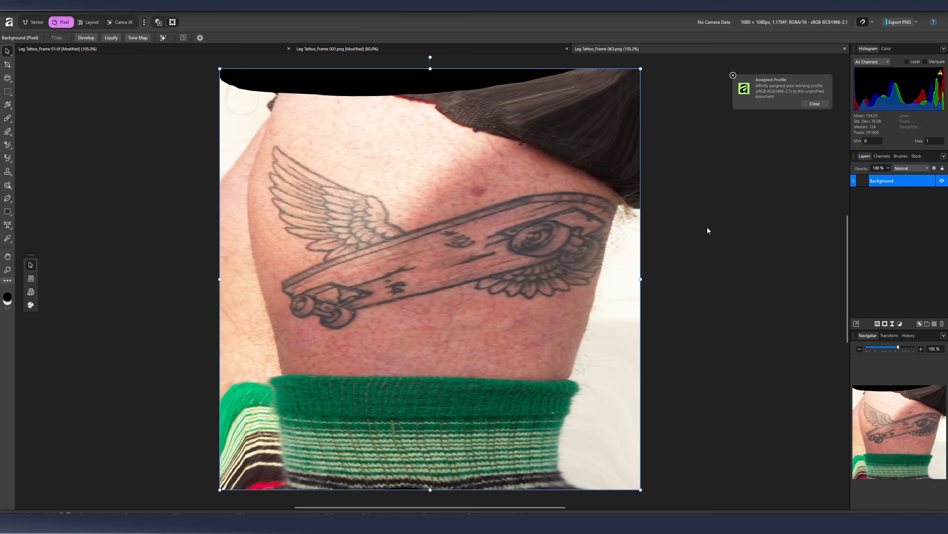
- Paint out the tattoo's upper-left wing with the Inpainting Brush at 55 px
{"action": "left_click", "coordinate": [7, 185]}
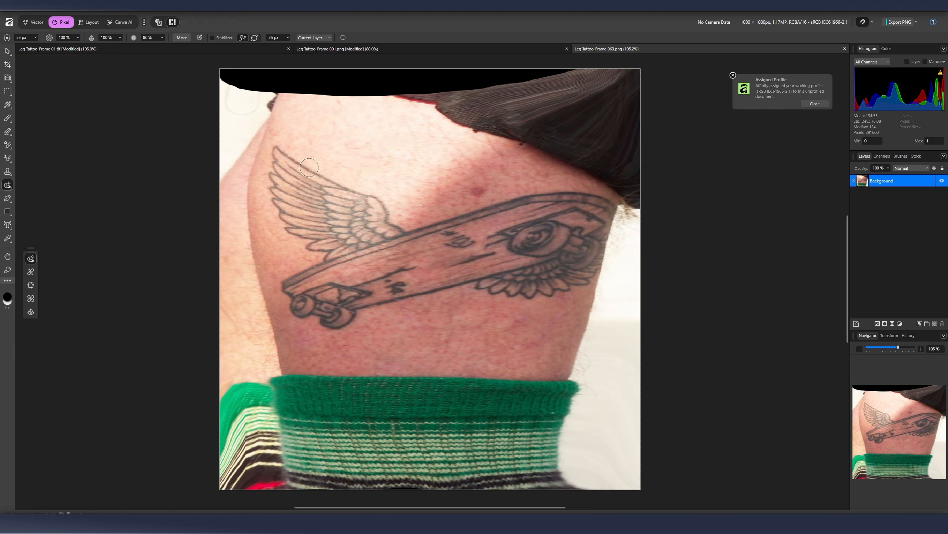
{"action": "left_click_drag", "start_coordinate": [375, 195], "coordinate": [287, 155]}
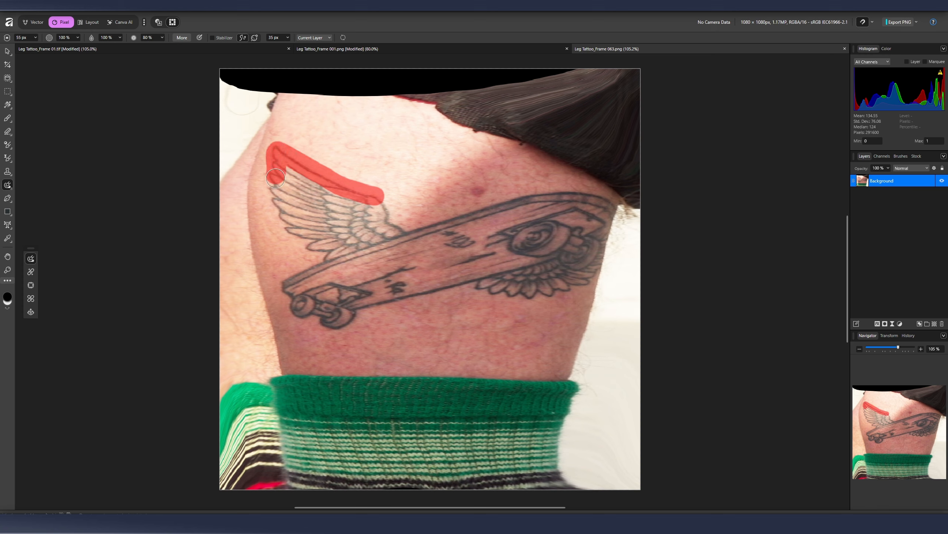
{"action": "mouse_move", "coordinate": [284, 207]}
{"action": "left_mouse_down"}
{"action": "mouse_move", "coordinate": [320, 245]}
{"action": "mouse_move", "coordinate": [375, 217]}
{"action": "mouse_move", "coordinate": [375, 205]}
{"action": "mouse_move", "coordinate": [290, 170]}
{"action": "mouse_move", "coordinate": [311, 234]}
{"action": "mouse_move", "coordinate": [350, 220]}
{"action": "mouse_move", "coordinate": [303, 189]}
{"action": "mouse_move", "coordinate": [315, 219]}
{"action": "left_mouse_up"}
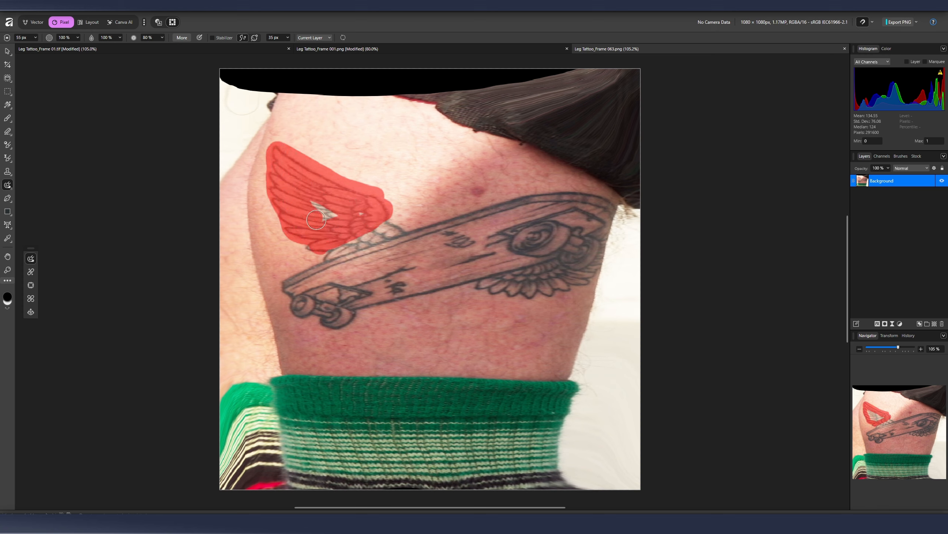
{"action": "left_click_drag", "start_coordinate": [387, 204], "coordinate": [388, 206]}
- Inpaint the skateboard's left and middle sections, reducing the brush to 40 px for the remaining board lines
{"action": "mouse_move", "coordinate": [299, 307]}
{"action": "left_mouse_down"}
{"action": "mouse_move", "coordinate": [329, 316]}
{"action": "mouse_move", "coordinate": [314, 294]}
{"action": "mouse_move", "coordinate": [471, 283]}
{"action": "left_mouse_up"}
{"action": "mouse_move", "coordinate": [388, 280]}
{"action": "left_mouse_down"}
{"action": "mouse_move", "coordinate": [392, 287]}
{"action": "mouse_move", "coordinate": [329, 299]}
{"action": "left_mouse_up"}
{"action": "mouse_move", "coordinate": [309, 247]}
{"action": "left_mouse_down"}
{"action": "mouse_move", "coordinate": [333, 267]}
{"action": "mouse_move", "coordinate": [368, 248]}
{"action": "left_mouse_up"}
{"action": "left_click_drag", "start_coordinate": [351, 253], "coordinate": [498, 203]}
{"action": "left_click_drag", "start_coordinate": [439, 245], "coordinate": [465, 230]}
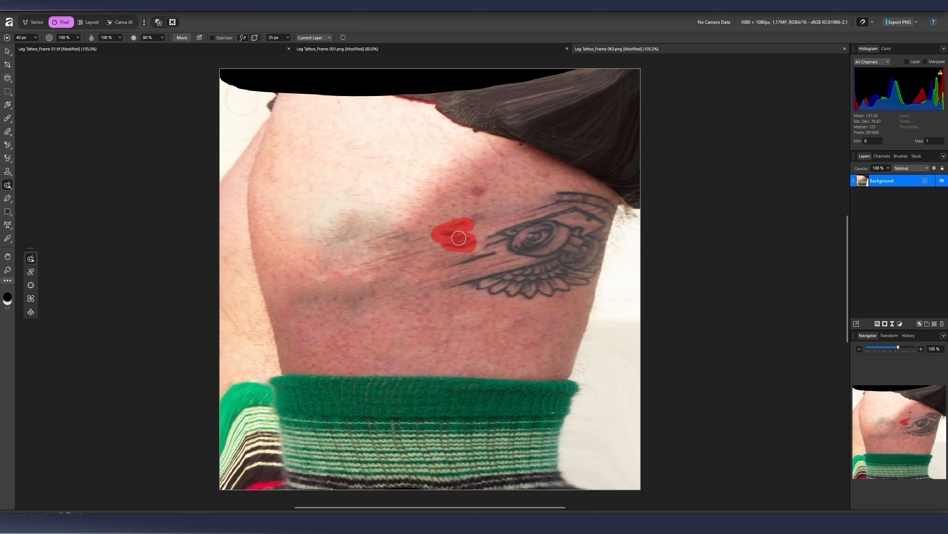
{"action": "mouse_move", "coordinate": [488, 279]}
{"action": "left_mouse_down"}
{"action": "mouse_move", "coordinate": [594, 269]}
{"action": "mouse_move", "coordinate": [426, 246]}
{"action": "left_mouse_up"}
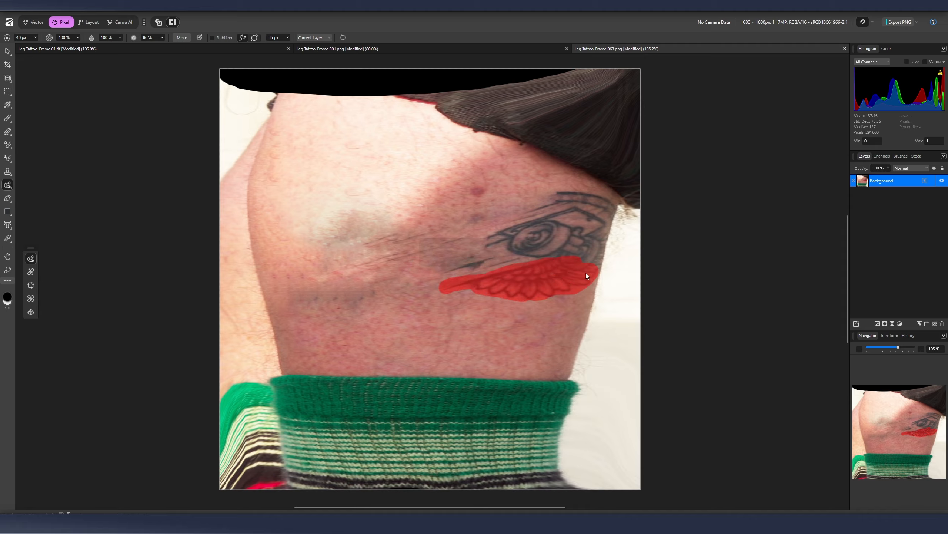
- Inpaint the lower-right wing, the wheel area and the leftover line streaks, reducing the brush to 21 px for the streaks
{"action": "mouse_move", "coordinate": [437, 284]}
{"action": "left_mouse_down"}
{"action": "mouse_move", "coordinate": [491, 247]}
{"action": "mouse_move", "coordinate": [563, 239]}
{"action": "mouse_move", "coordinate": [553, 198]}
{"action": "mouse_move", "coordinate": [568, 229]}
{"action": "mouse_move", "coordinate": [601, 236]}
{"action": "mouse_move", "coordinate": [593, 275]}
{"action": "mouse_move", "coordinate": [586, 256]}
{"action": "mouse_move", "coordinate": [598, 273]}
{"action": "mouse_move", "coordinate": [515, 206]}
{"action": "mouse_move", "coordinate": [577, 273]}
{"action": "left_mouse_up"}
{"action": "key", "text": "ctrl+z"}
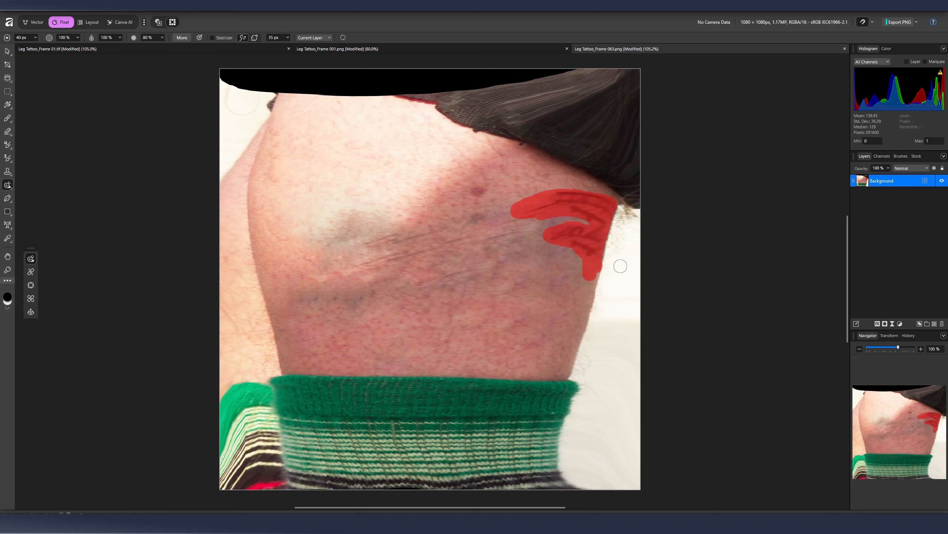
{"action": "left_click_drag", "start_coordinate": [471, 232], "coordinate": [470, 232]}
{"action": "left_click_drag", "start_coordinate": [449, 250], "coordinate": [387, 258]}
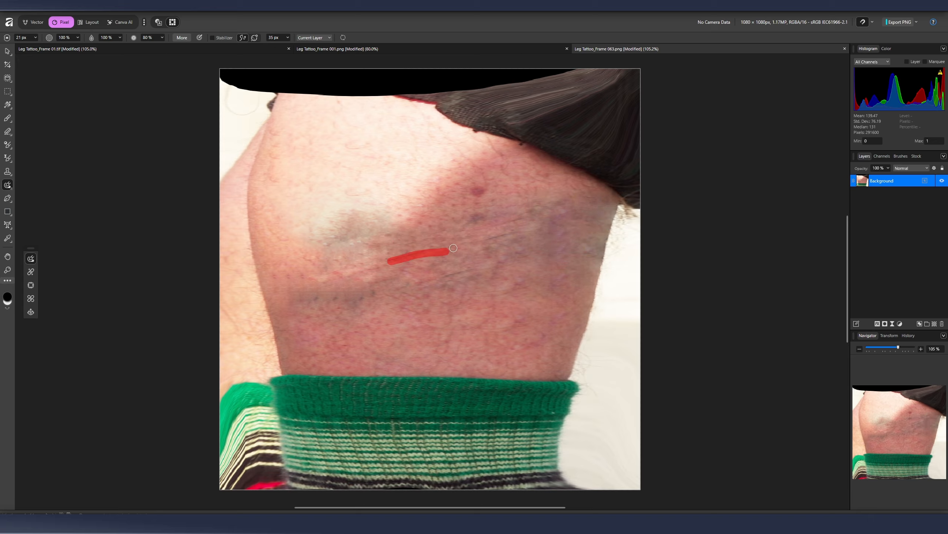
{"action": "left_click_drag", "start_coordinate": [315, 298], "coordinate": [314, 298]}
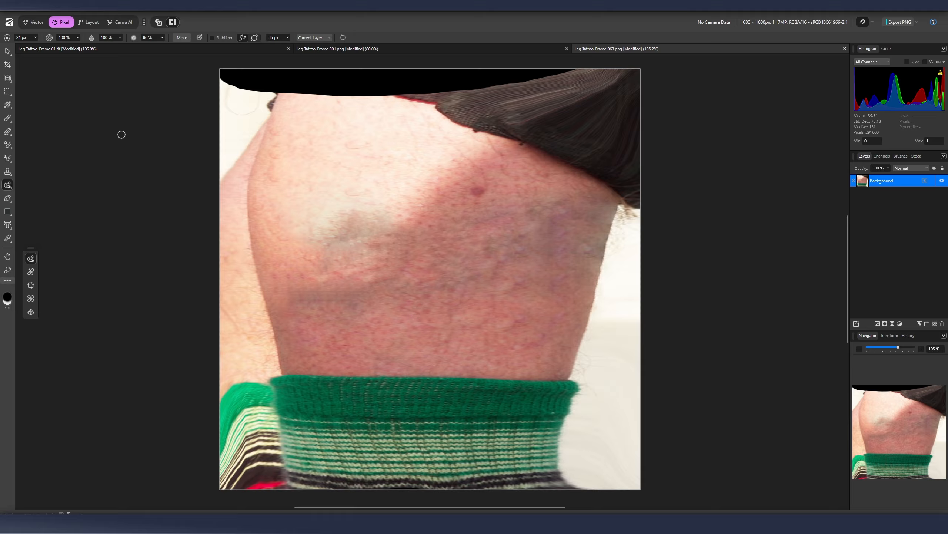
- Blend the blotchy inpainted skin by cloning clean skin over it with a 170 px Clone Brush at 25% opacity
{"action": "left_click", "coordinate": [7, 171]}
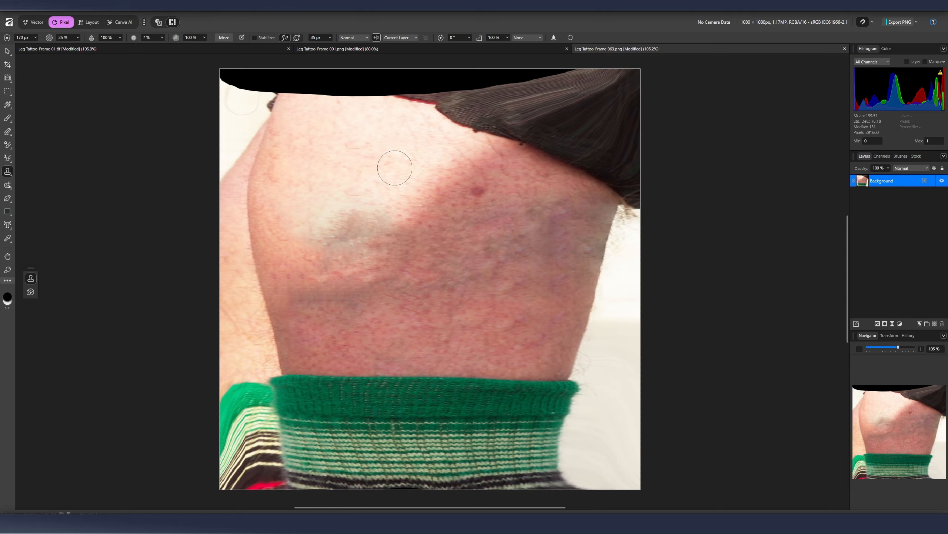
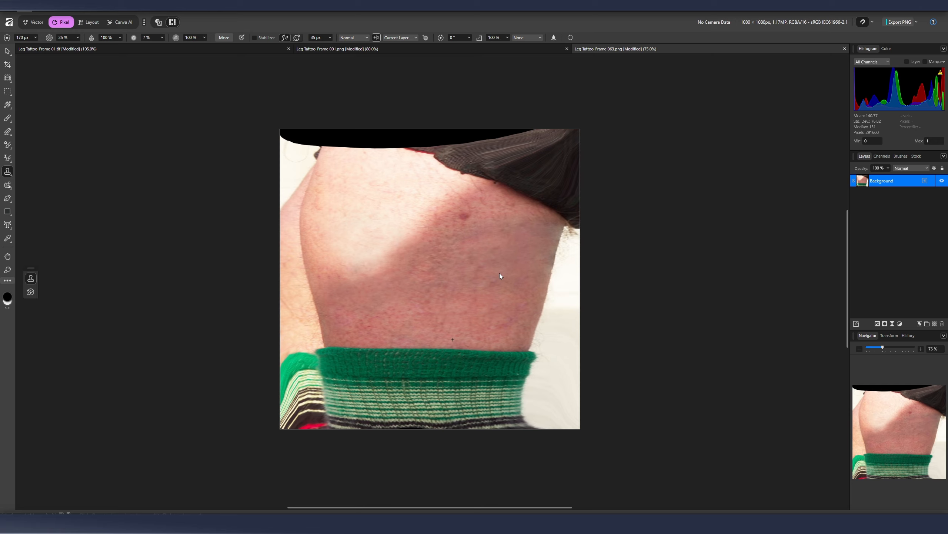
{"action": "left_click_drag", "start_coordinate": [473, 292], "coordinate": [471, 320]}
{"action": "key", "text": "ctrl+z"}
{"action": "left_click", "coordinate": [453, 292], "text": "alt"}
{"action": "mouse_move", "coordinate": [478, 265]}
{"action": "left_mouse_down"}
{"action": "mouse_move", "coordinate": [511, 249]}
{"action": "mouse_move", "coordinate": [518, 281]}
{"action": "left_mouse_up"}
{"action": "mouse_move", "coordinate": [511, 249]}
{"action": "left_mouse_down"}
{"action": "mouse_move", "coordinate": [500, 254]}
{"action": "mouse_move", "coordinate": [508, 246]}
{"action": "left_mouse_up"}
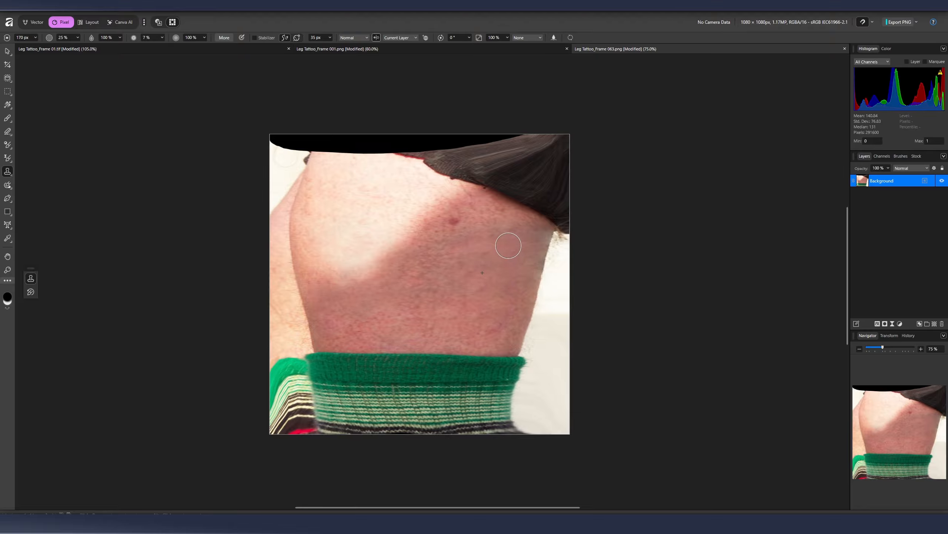
{"action": "left_click_drag", "start_coordinate": [508, 246], "coordinate": [513, 247]}
{"action": "key", "text": "ctrl+z"}
- Export the painted-out frame 063 as a 1080 x 1080 px PNG to the Footage folder
{"action": "left_click", "coordinate": [9, 22]}
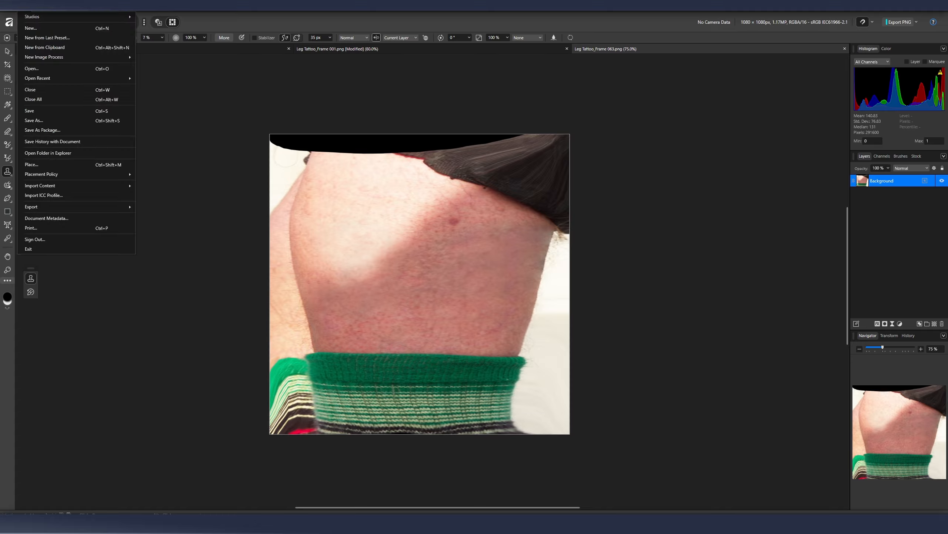
{"action": "mouse_move", "coordinate": [105, 207]}
{"action": "left_click", "coordinate": [170, 206]}
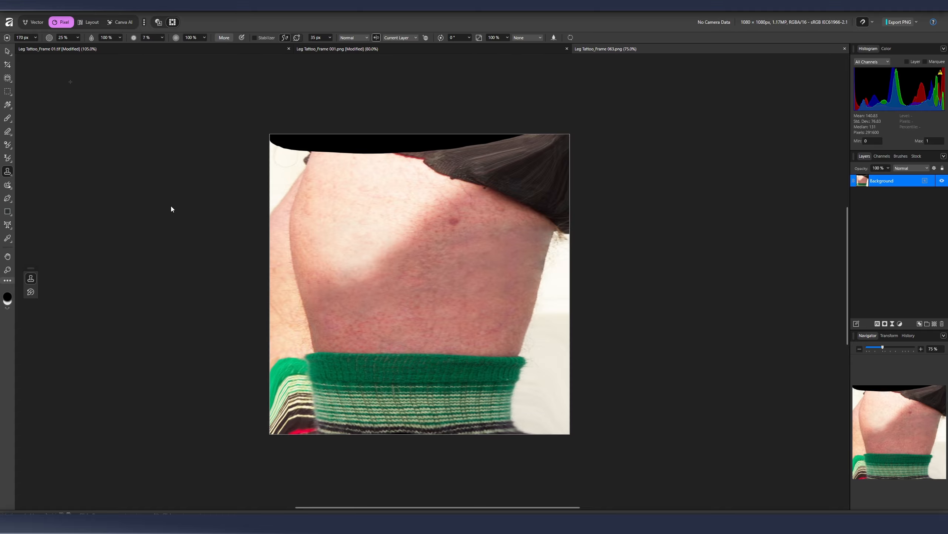
{"action": "left_click_drag", "start_coordinate": [572, 159], "coordinate": [525, 146]}
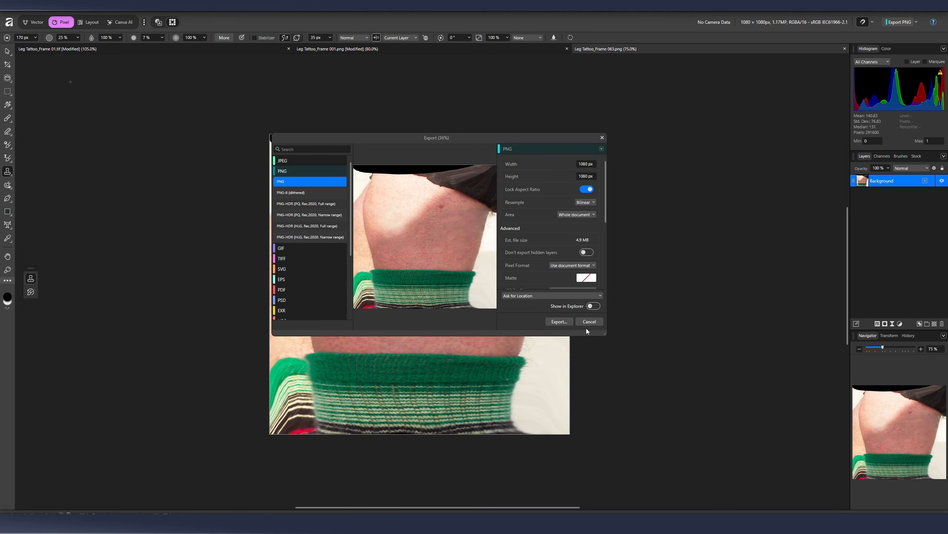
{"action": "left_click", "coordinate": [572, 324]}
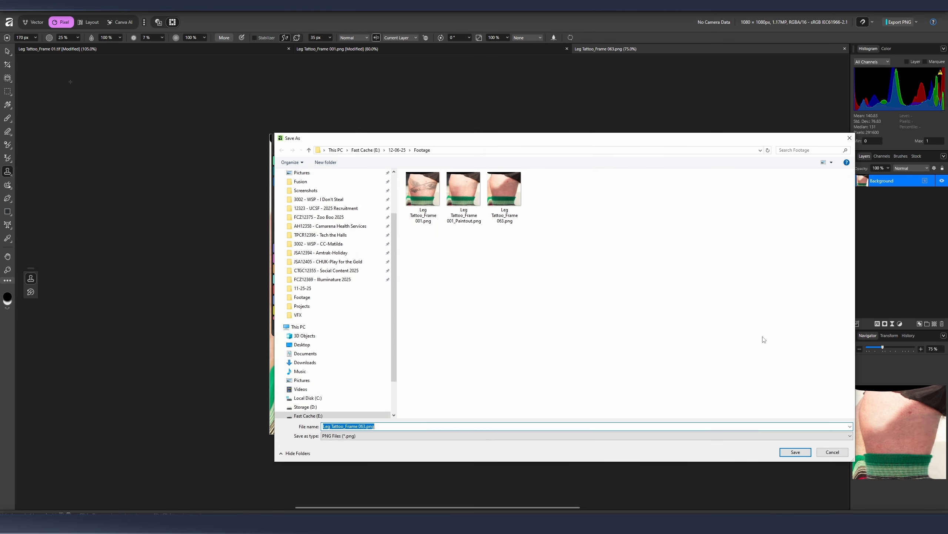
{"action": "left_click", "coordinate": [367, 427]}
{"action": "left_click", "coordinate": [795, 452]}
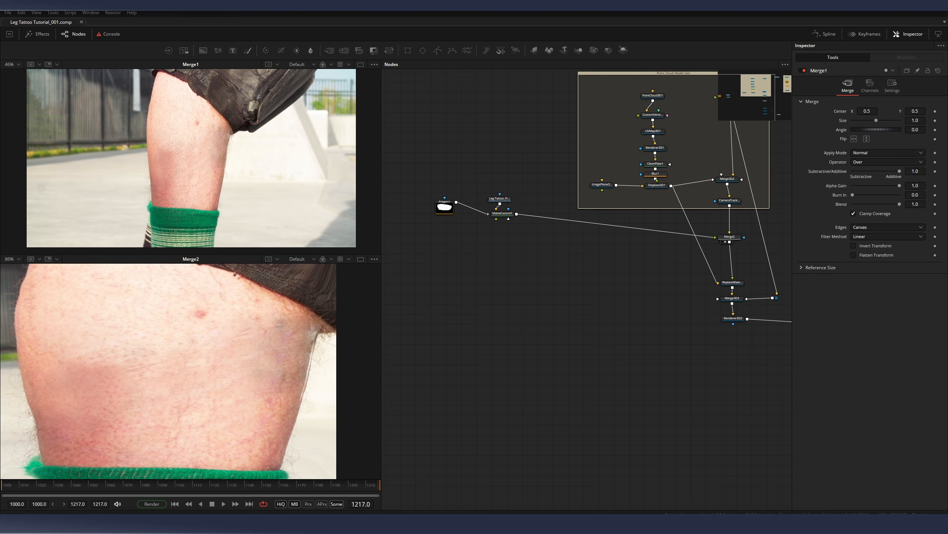
- Switch to Fusion and import the painted-out frame 063 image as a loader below the Polygon1 node
{"action": "left_click_drag", "start_coordinate": [603, 346], "coordinate": [456, 257]}
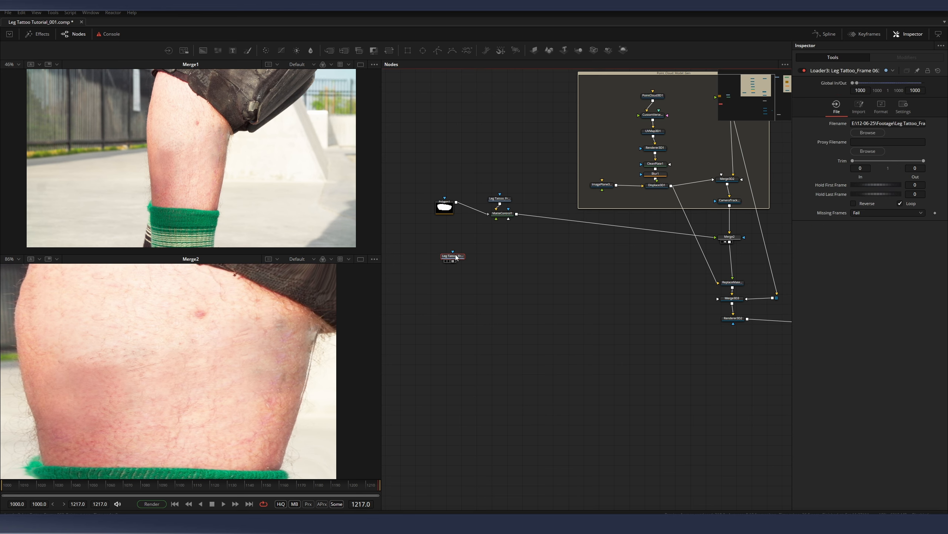
- Show the frame 063 paintout image in the second viewer and examine it at closer range
{"action": "key", "text": "2"}
{"action": "scroll", "coordinate": [194, 376], "scroll_direction": "down", "scroll_amount": 2}
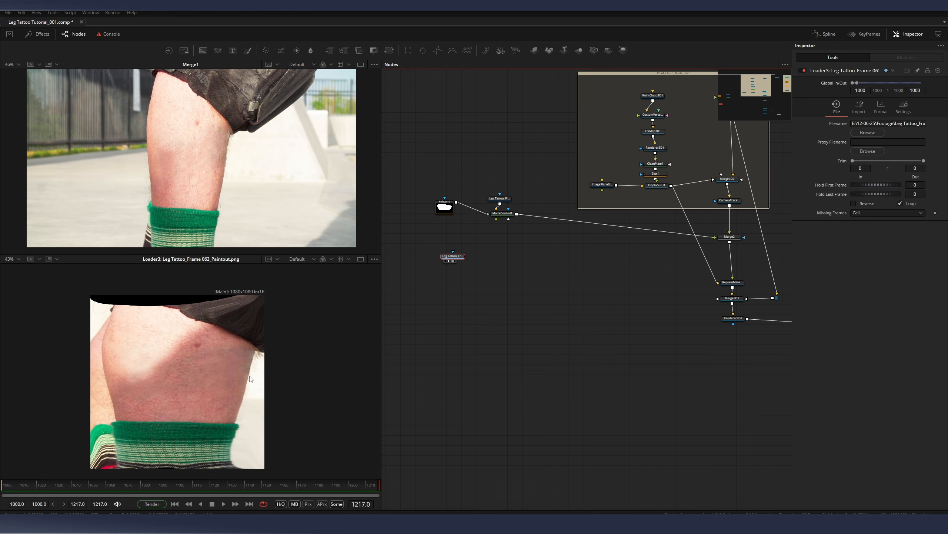
{"action": "scroll", "coordinate": [244, 377], "scroll_direction": "up", "scroll_amount": 1}
{"action": "left_click_drag", "start_coordinate": [531, 304], "coordinate": [495, 300]}
{"action": "left_click_drag", "start_coordinate": [431, 240], "coordinate": [504, 266]}
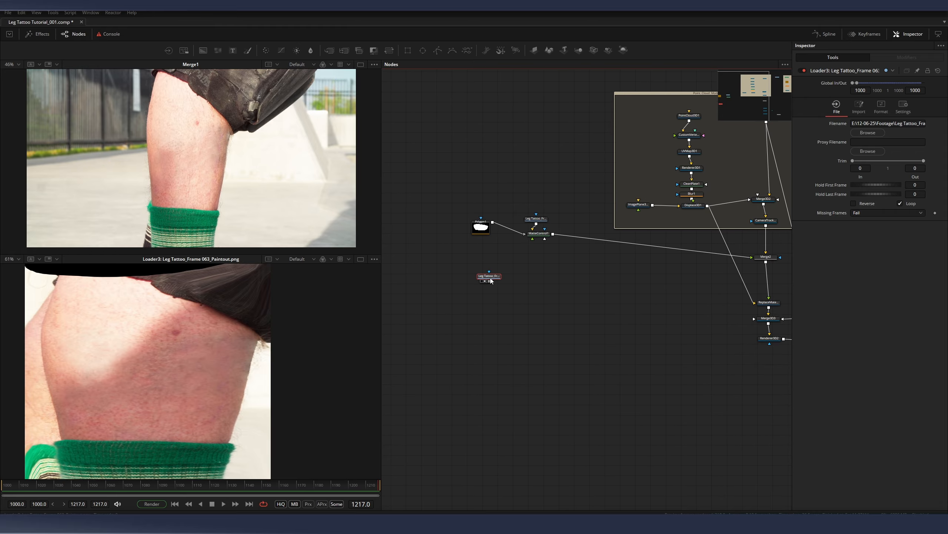
- Insert a Merge after MatteControl1, connect the frame 063 paintout loader as its background, and show the merge in the first viewer
{"action": "left_click", "coordinate": [543, 235]}
{"action": "key", "text": "shift+space"}
{"action": "type", "text": "merge"}
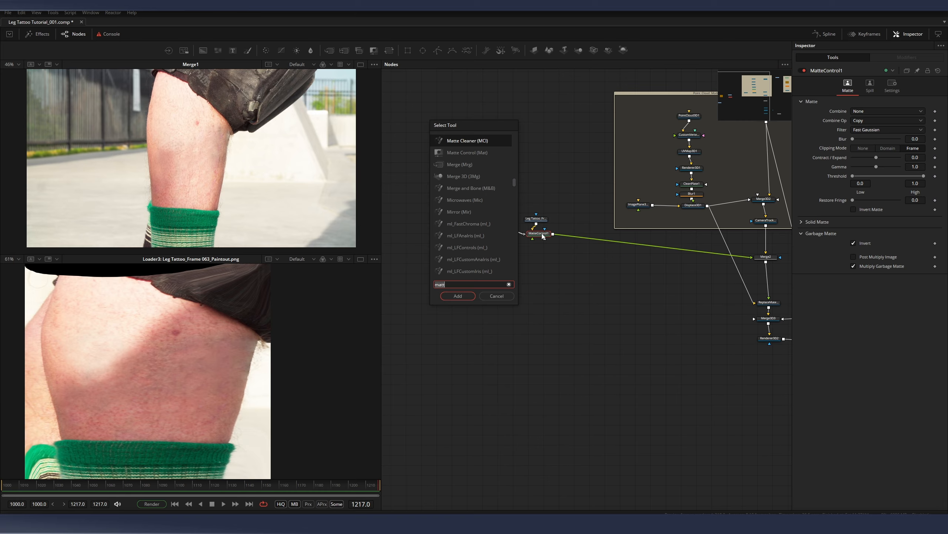
{"action": "key", "text": "Return"}
{"action": "mouse_move", "coordinate": [570, 228]}
{"action": "left_mouse_down"}
{"action": "mouse_move", "coordinate": [519, 265]}
{"action": "mouse_move", "coordinate": [534, 265]}
{"action": "left_mouse_up"}
{"action": "left_click", "coordinate": [471, 269]}
{"action": "key", "text": "1"}
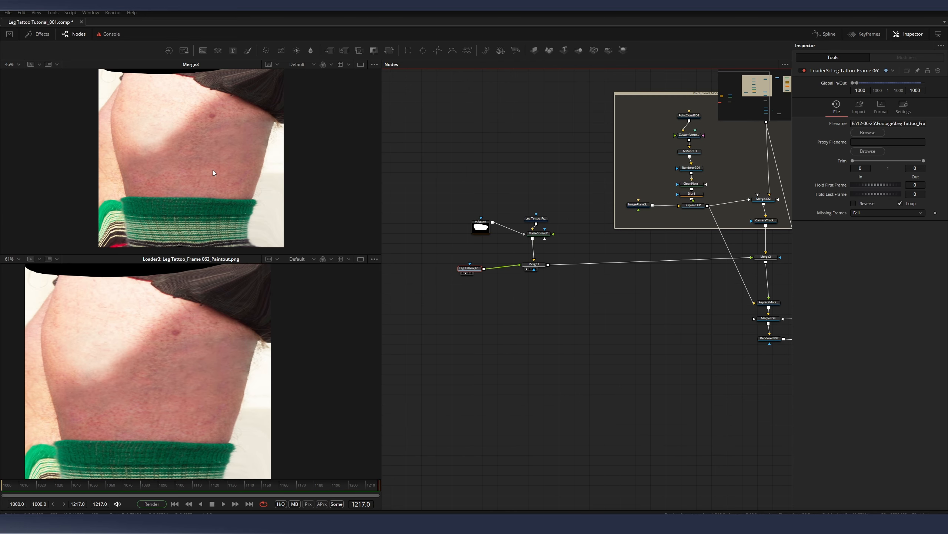
- Duplicate MatteControl1, insert the copy between the frame 063 paintout loader and Merge3, and show it in the second viewer
{"action": "left_click", "coordinate": [534, 263]}
{"action": "left_click_drag", "start_coordinate": [766, 260], "coordinate": [642, 252]}
{"action": "mouse_move", "coordinate": [423, 253]}
{"action": "left_mouse_down"}
{"action": "mouse_move", "coordinate": [504, 239]}
{"action": "mouse_move", "coordinate": [434, 247]}
{"action": "left_mouse_up"}
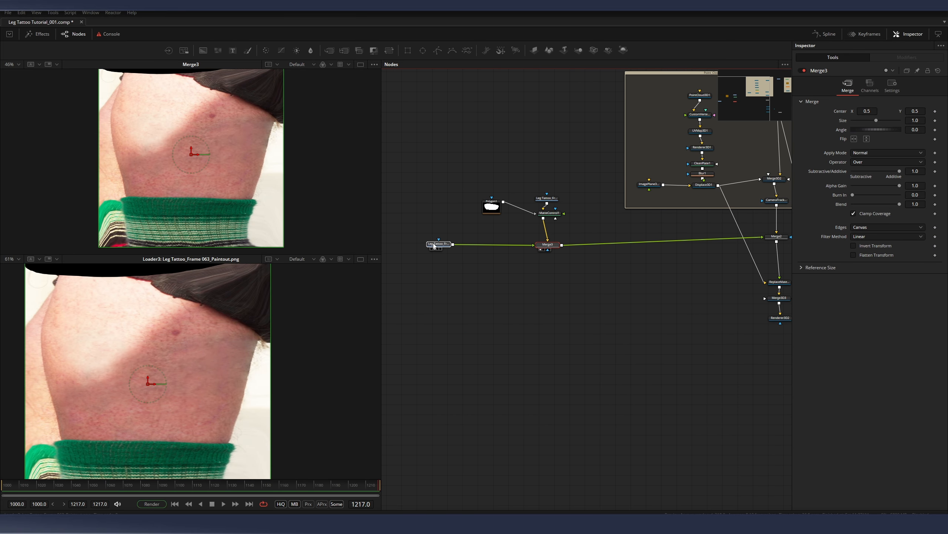
{"action": "left_click", "coordinate": [535, 214]}
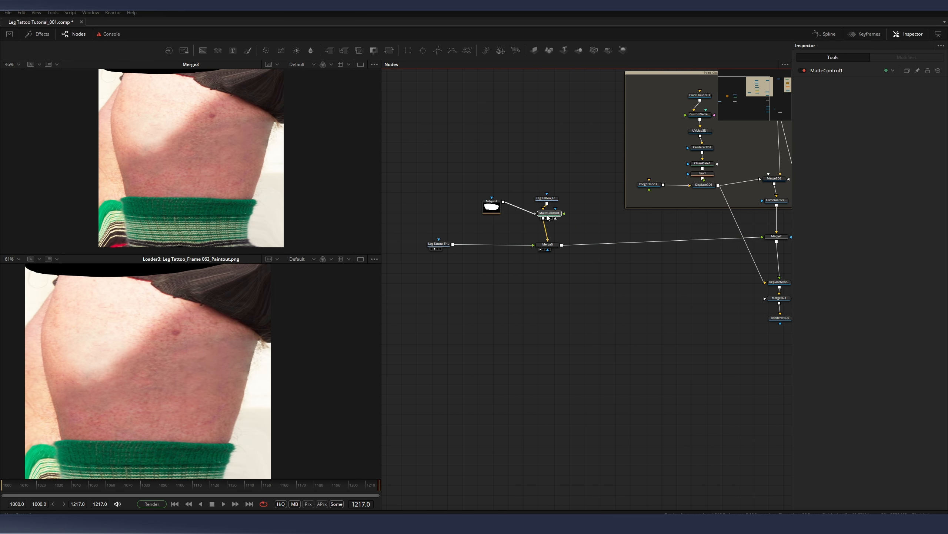
{"action": "key", "text": "ctrl+c"}
{"action": "key", "text": "ctrl+v"}
{"action": "left_click_drag", "start_coordinate": [485, 261], "coordinate": [484, 248]}
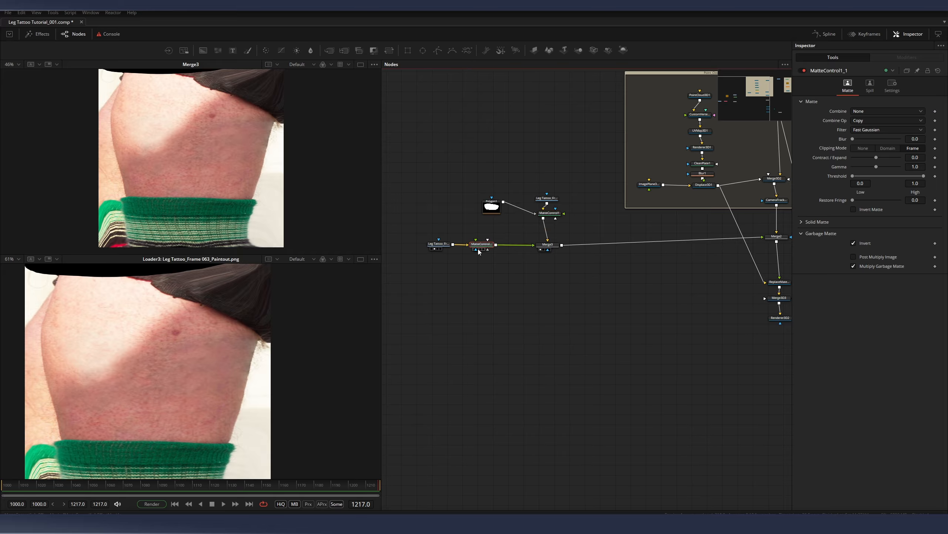
{"action": "left_click_drag", "start_coordinate": [481, 246], "coordinate": [158, 349]}
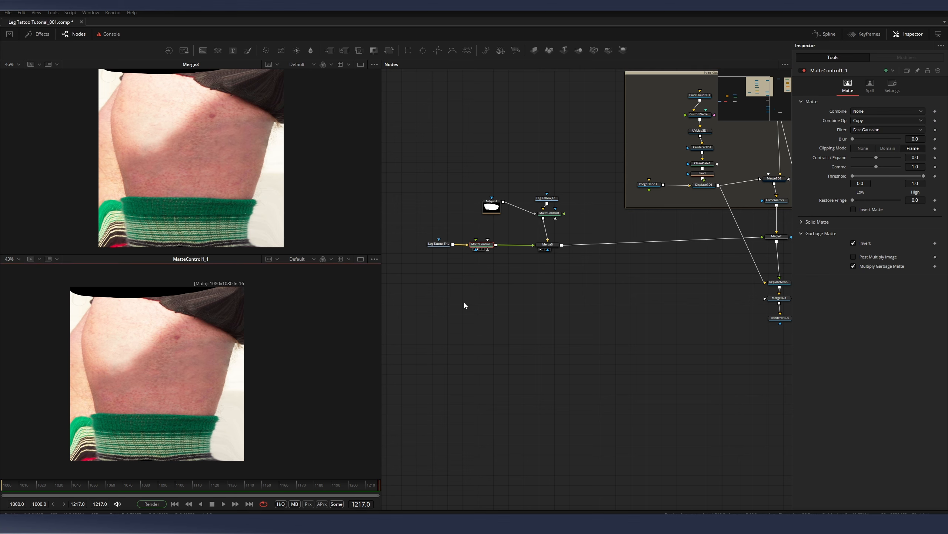
- Duplicate the Polygon1 mask and connect the copy as garbage matte to the duplicated matte control
{"action": "left_click", "coordinate": [491, 207]}
{"action": "key", "text": "ctrl+c"}
{"action": "key", "text": "ctrl+v"}
{"action": "left_click_drag", "start_coordinate": [517, 233], "coordinate": [477, 249]}
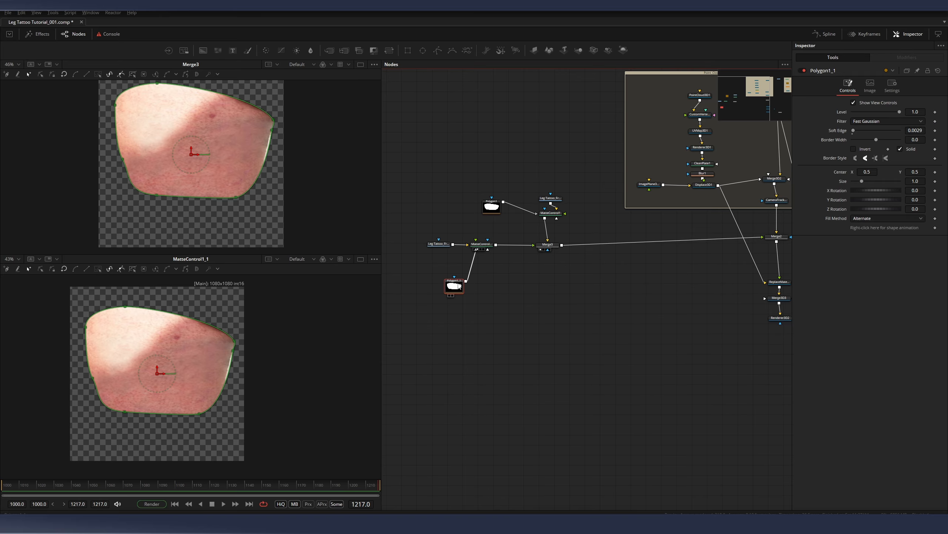
{"action": "left_click_drag", "start_coordinate": [459, 286], "coordinate": [455, 277]}
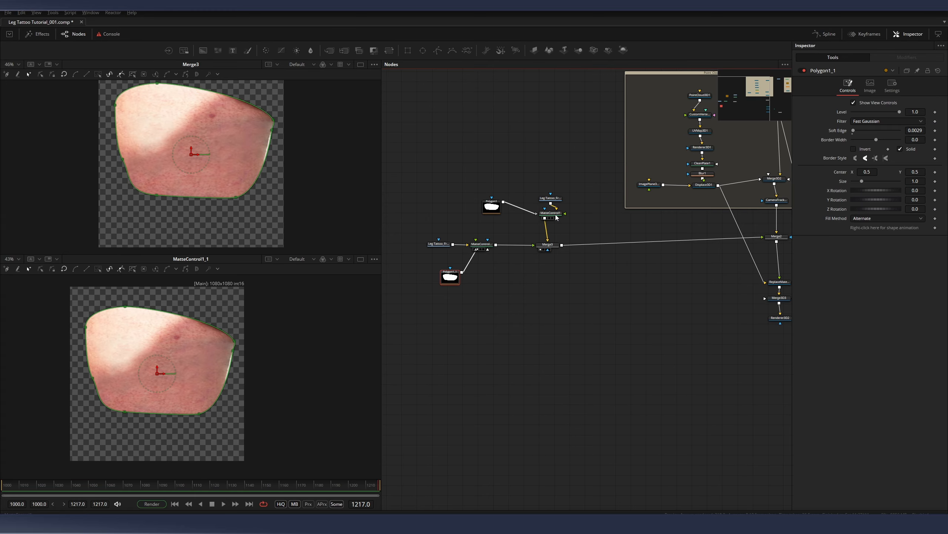
- Check both matte controls, Merge2 and Merge1 in turn in the first viewer, and save the composition
{"action": "left_click_drag", "start_coordinate": [556, 218], "coordinate": [174, 159]}
{"action": "left_click_drag", "start_coordinate": [488, 247], "coordinate": [224, 176]}
{"action": "scroll", "coordinate": [613, 252], "scroll_direction": "right", "scroll_amount": 5}
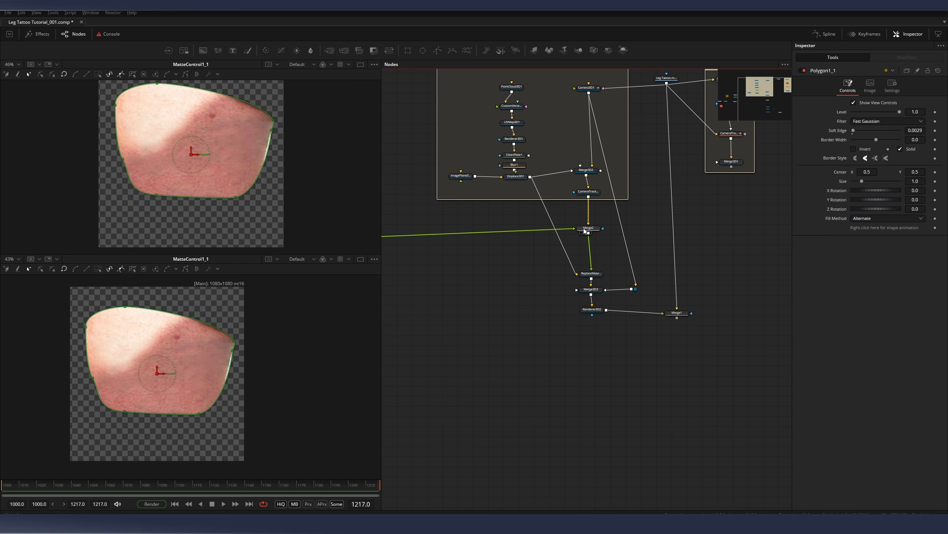
{"action": "left_click_drag", "start_coordinate": [589, 228], "coordinate": [184, 173]}
{"action": "scroll", "coordinate": [576, 284], "scroll_direction": "right", "scroll_amount": 3}
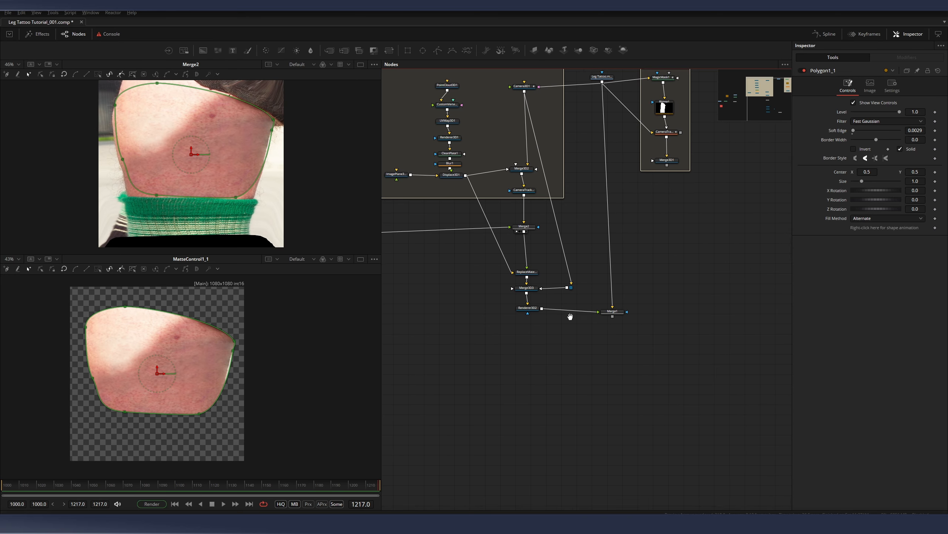
{"action": "left_click_drag", "start_coordinate": [588, 313], "coordinate": [209, 182]}
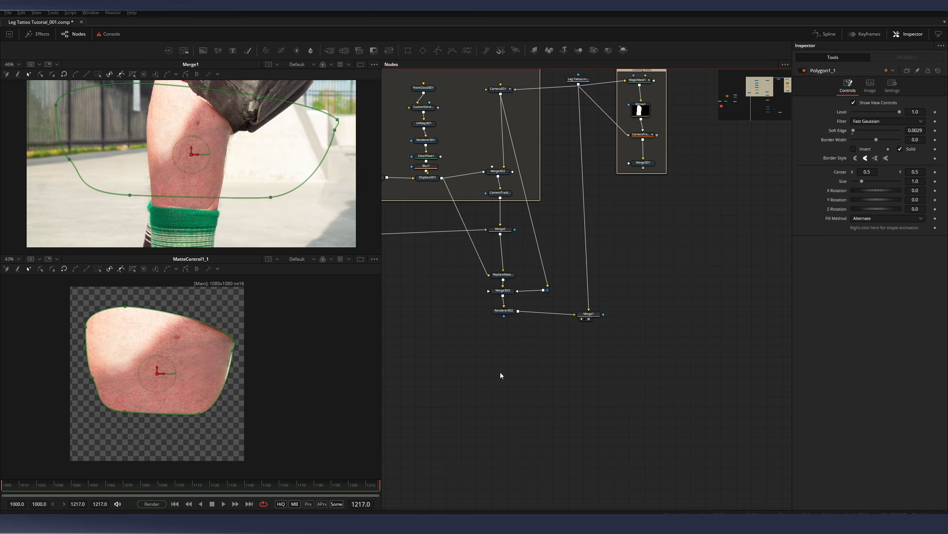
{"action": "key", "text": "ctrl+s"}
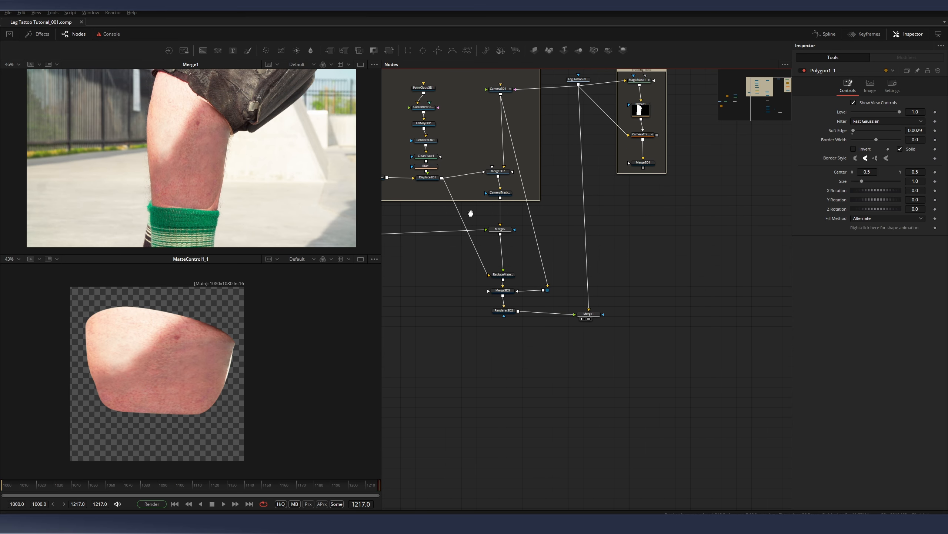
- Extend the lower edge of the Polygon1_1 mask down over the sock and set its soft edge to 0.0344
{"action": "left_click_drag", "start_coordinate": [468, 214], "coordinate": [601, 210]}
{"action": "scroll", "coordinate": [421, 254], "scroll_direction": "up", "scroll_amount": 1}
{"action": "left_click_drag", "start_coordinate": [413, 250], "coordinate": [492, 233]}
{"action": "scroll", "coordinate": [482, 240], "scroll_direction": "up", "scroll_amount": 2}
{"action": "scroll", "coordinate": [517, 245], "scroll_direction": "left", "scroll_amount": 5}
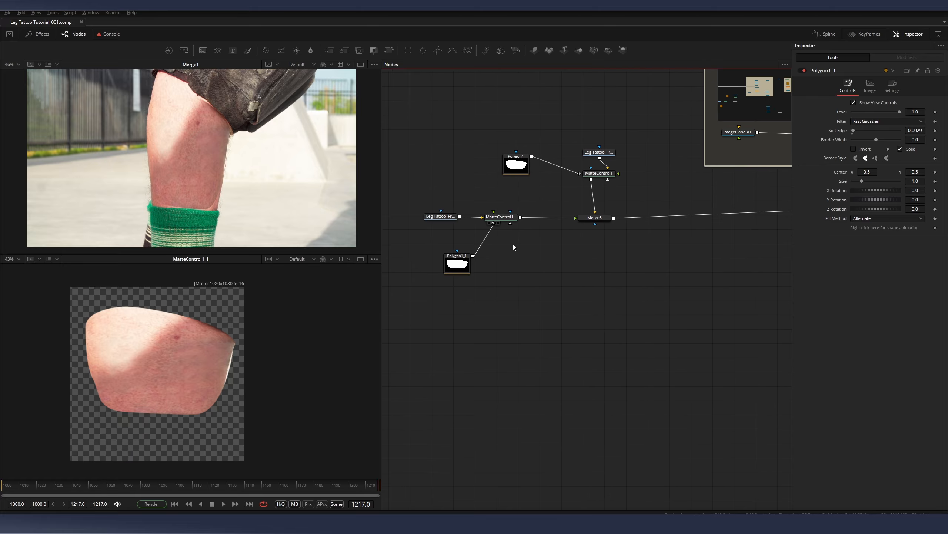
{"action": "left_click", "coordinate": [461, 268]}
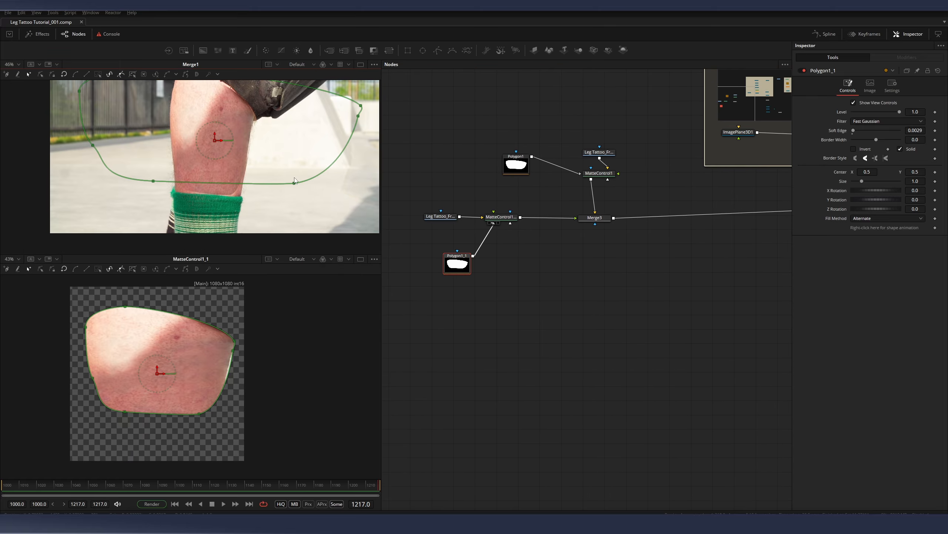
{"action": "left_click_drag", "start_coordinate": [303, 167], "coordinate": [108, 192]}
{"action": "mouse_move", "coordinate": [294, 183]}
{"action": "left_mouse_down"}
{"action": "mouse_move", "coordinate": [296, 216]}
{"action": "mouse_move", "coordinate": [284, 170]}
{"action": "mouse_move", "coordinate": [289, 209]}
{"action": "mouse_move", "coordinate": [292, 193]}
{"action": "left_mouse_up"}
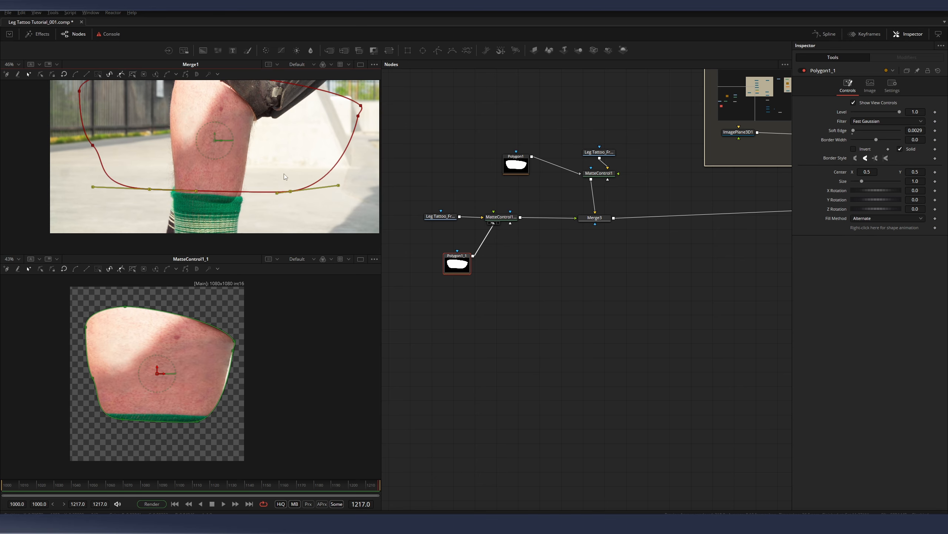
{"action": "left_click", "coordinate": [284, 173]}
{"action": "left_click_drag", "start_coordinate": [914, 130], "coordinate": [927, 130]}
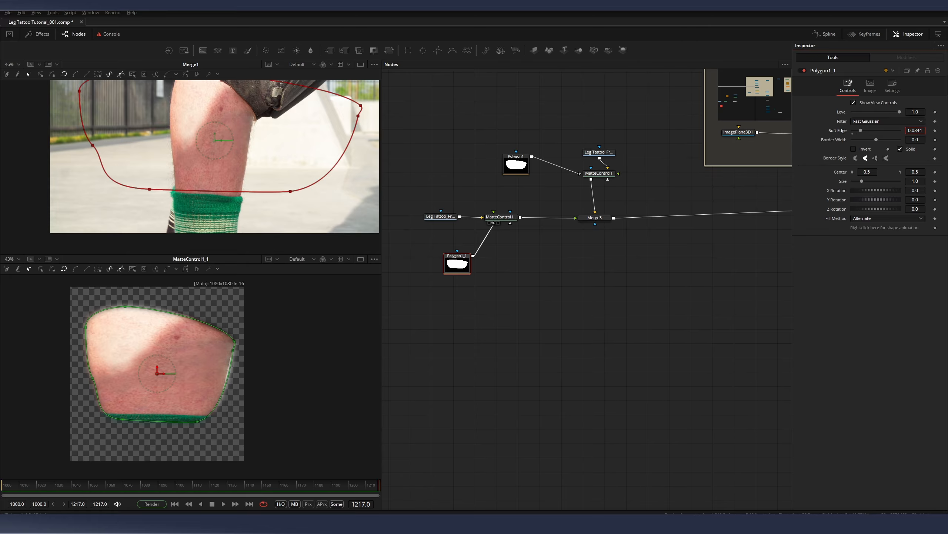
- Play a preview of Merge1 in the first viewer to check the tattoo removal across the shot
{"action": "left_click_drag", "start_coordinate": [521, 274], "coordinate": [429, 269]}
{"action": "left_click_drag", "start_coordinate": [659, 261], "coordinate": [614, 270]}
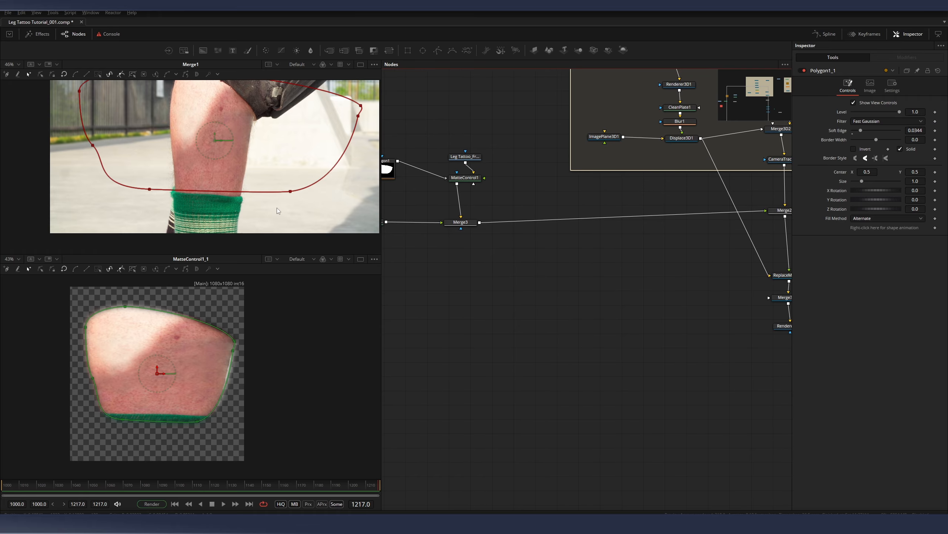
{"action": "scroll", "coordinate": [275, 205], "scroll_direction": "down", "scroll_amount": 2}
{"action": "left_click_drag", "start_coordinate": [285, 195], "coordinate": [243, 208]}
{"action": "left_click_drag", "start_coordinate": [728, 210], "coordinate": [597, 219]}
{"action": "left_click_drag", "start_coordinate": [679, 209], "coordinate": [579, 212]}
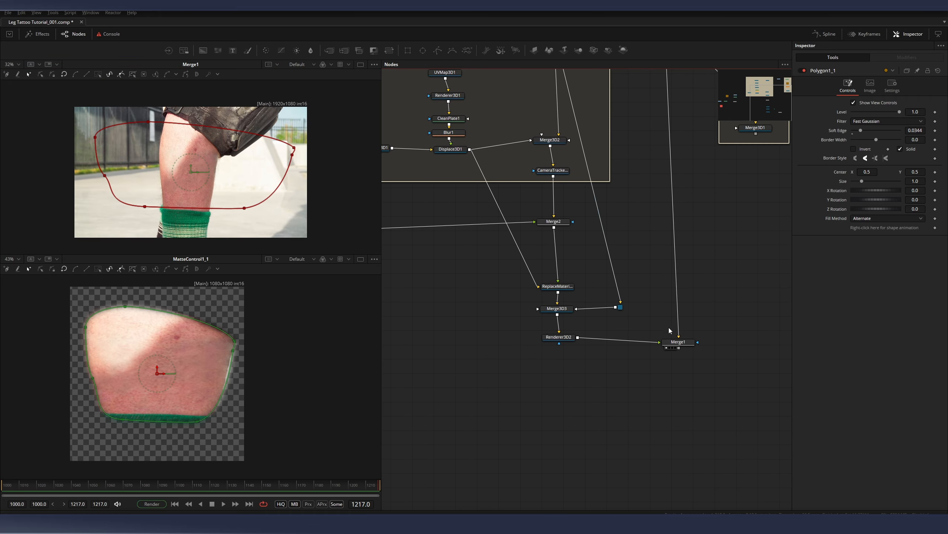
{"action": "left_click", "coordinate": [678, 344]}
{"action": "key", "text": "ctrl+r"}
{"action": "left_click", "coordinate": [524, 332]}
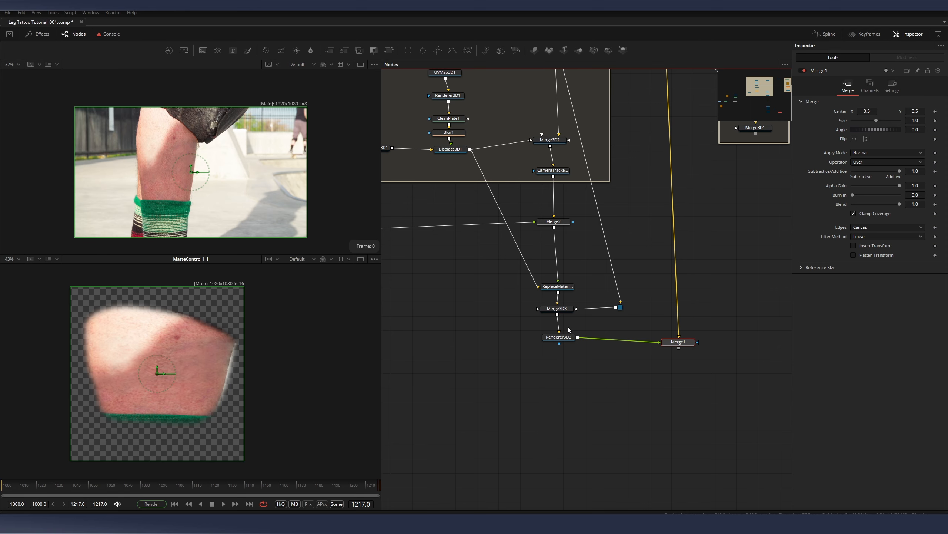
{"action": "scroll", "coordinate": [187, 168], "scroll_direction": "up", "scroll_amount": 3}
{"action": "key", "text": "ctrl+f"}
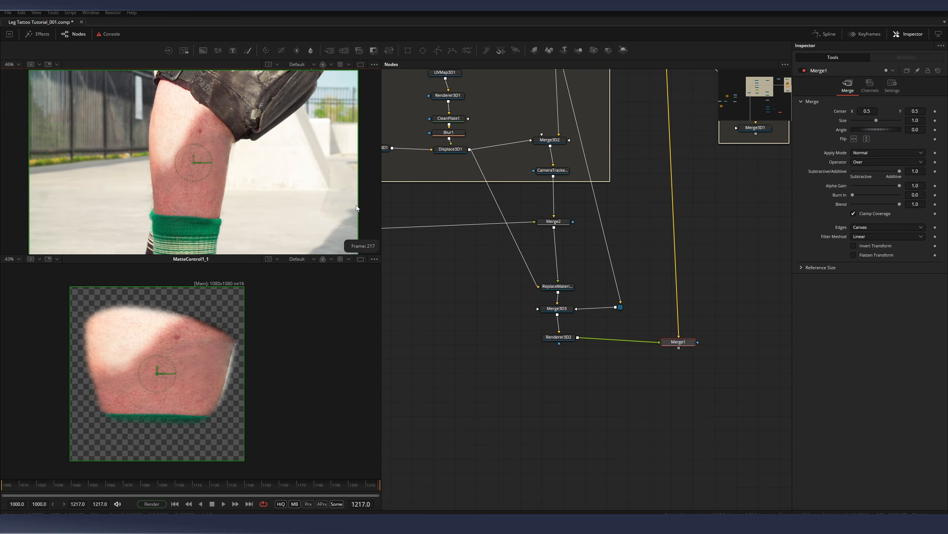
{"action": "left_click", "coordinate": [420, 199]}
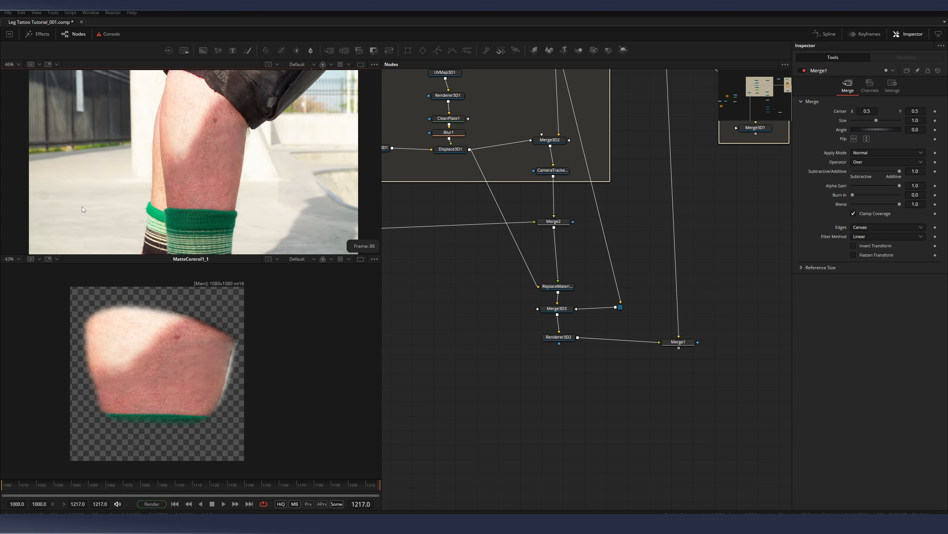
- Show Merge2 in the first viewer and set its Blend to 0.48
{"action": "left_click_drag", "start_coordinate": [461, 231], "coordinate": [687, 239]}
{"action": "left_click_drag", "start_coordinate": [515, 227], "coordinate": [627, 260]}
{"action": "left_click_drag", "start_coordinate": [440, 261], "coordinate": [463, 253]}
{"action": "left_click_drag", "start_coordinate": [638, 271], "coordinate": [465, 259]}
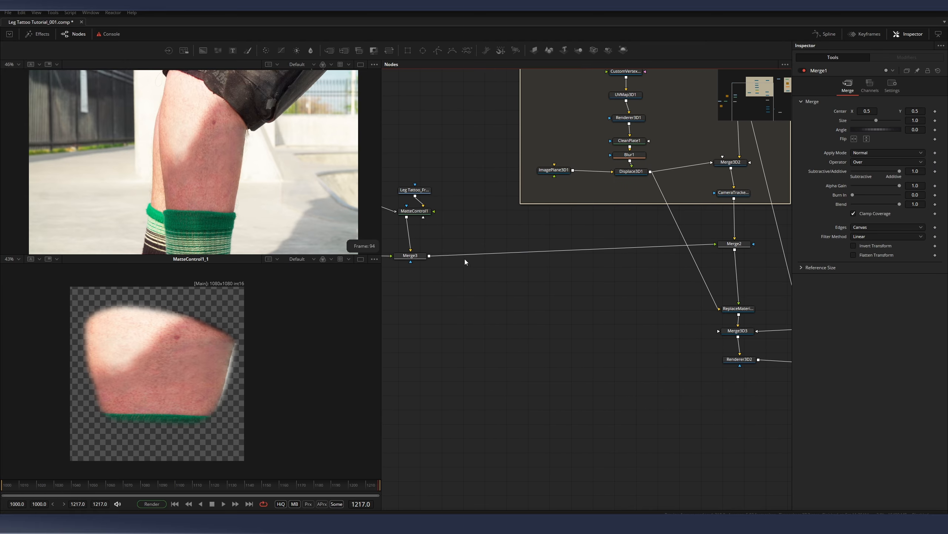
{"action": "left_click_drag", "start_coordinate": [677, 275], "coordinate": [560, 277]}
{"action": "left_click_drag", "start_coordinate": [618, 248], "coordinate": [153, 182]}
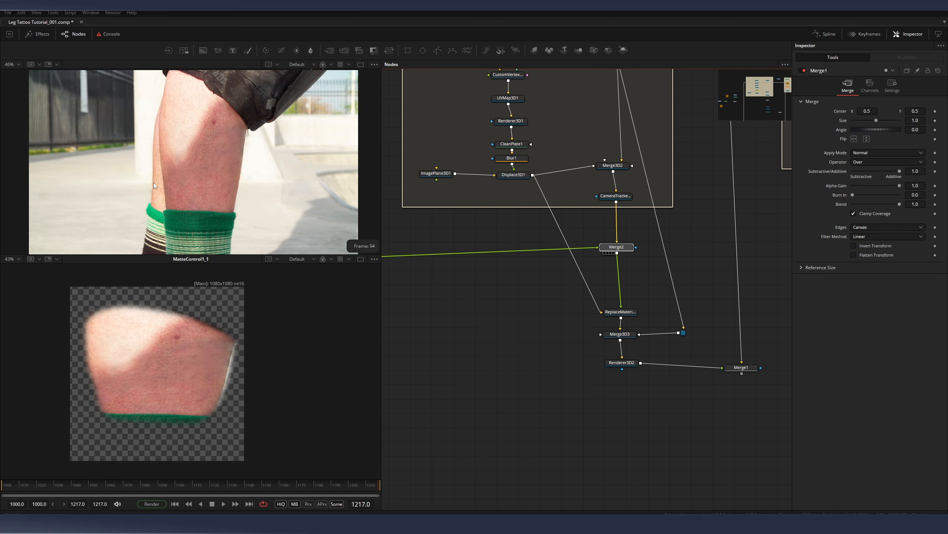
{"action": "left_click", "coordinate": [632, 264]}
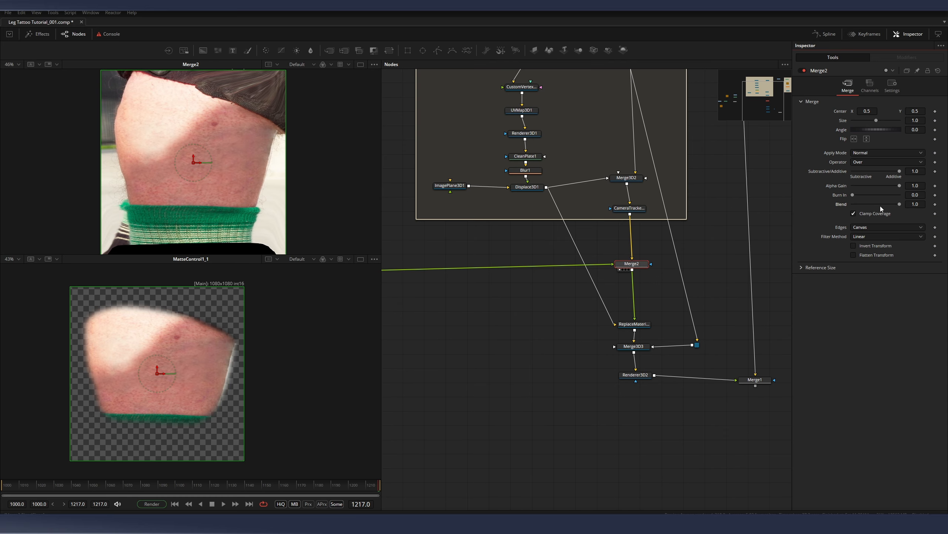
{"action": "left_click_drag", "start_coordinate": [901, 204], "coordinate": [875, 205]}
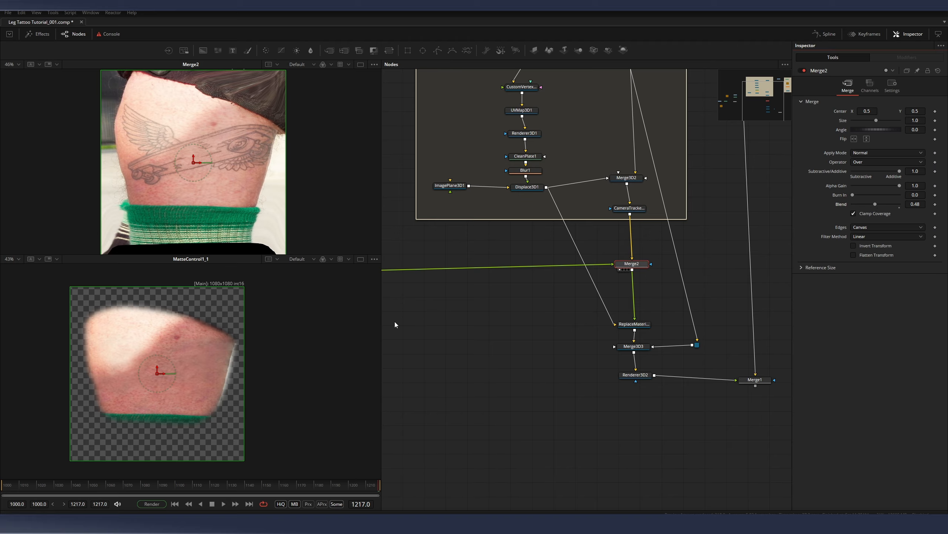
- Show Merge3 in the second viewer and scrub through the shot to compare the shadow, stopping at frame 1063
{"action": "left_click_drag", "start_coordinate": [76, 485], "coordinate": [134, 491]}
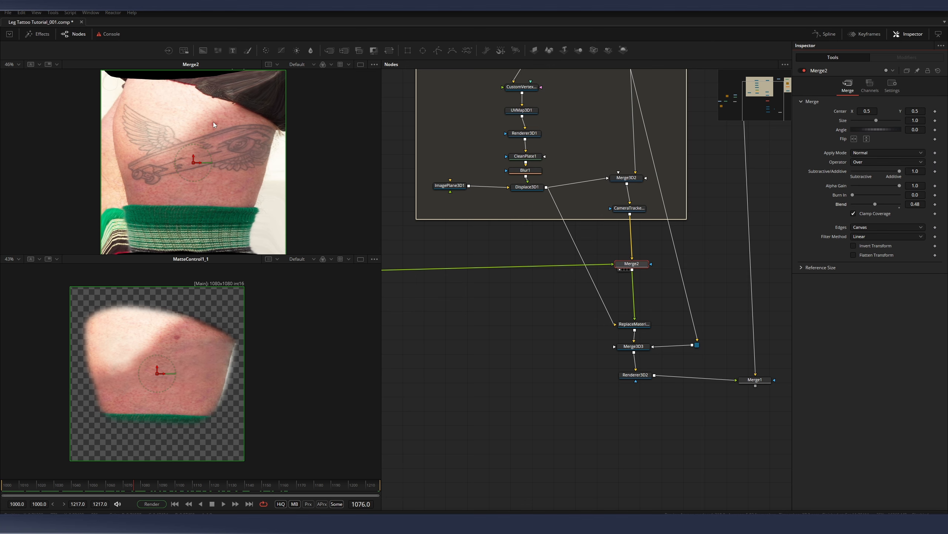
{"action": "left_click_drag", "start_coordinate": [425, 235], "coordinate": [632, 230]}
{"action": "left_click_drag", "start_coordinate": [508, 268], "coordinate": [210, 338]}
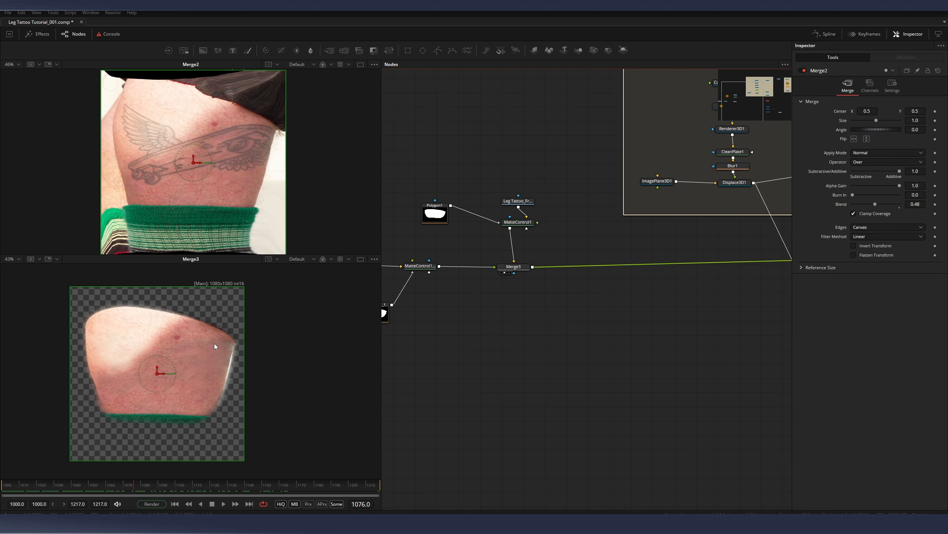
{"action": "mouse_move", "coordinate": [124, 484]}
{"action": "left_mouse_down"}
{"action": "mouse_move", "coordinate": [55, 486]}
{"action": "mouse_move", "coordinate": [209, 493]}
{"action": "mouse_move", "coordinate": [124, 489]}
{"action": "left_mouse_up"}
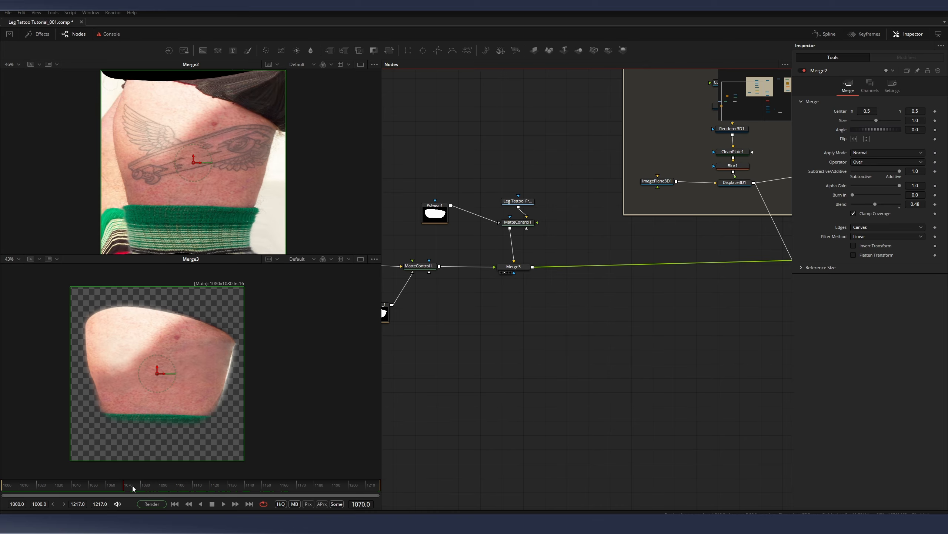
{"action": "left_click_drag", "start_coordinate": [168, 491], "coordinate": [117, 488]}
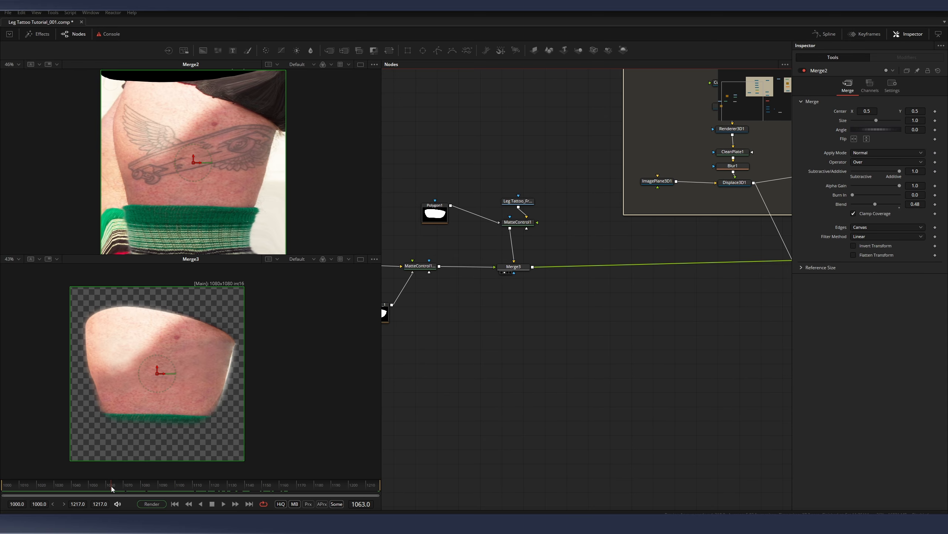
- Add an unconnected Polygon mask node below Merge3
{"action": "left_click_drag", "start_coordinate": [439, 338], "coordinate": [585, 302]}
{"action": "scroll", "coordinate": [541, 253], "scroll_direction": "up", "scroll_amount": 3}
{"action": "left_click_drag", "start_coordinate": [695, 243], "coordinate": [520, 256]}
{"action": "scroll", "coordinate": [593, 248], "scroll_direction": "down", "scroll_amount": 2}
{"action": "left_click_drag", "start_coordinate": [582, 257], "coordinate": [500, 273]}
{"action": "left_click", "coordinate": [518, 312]}
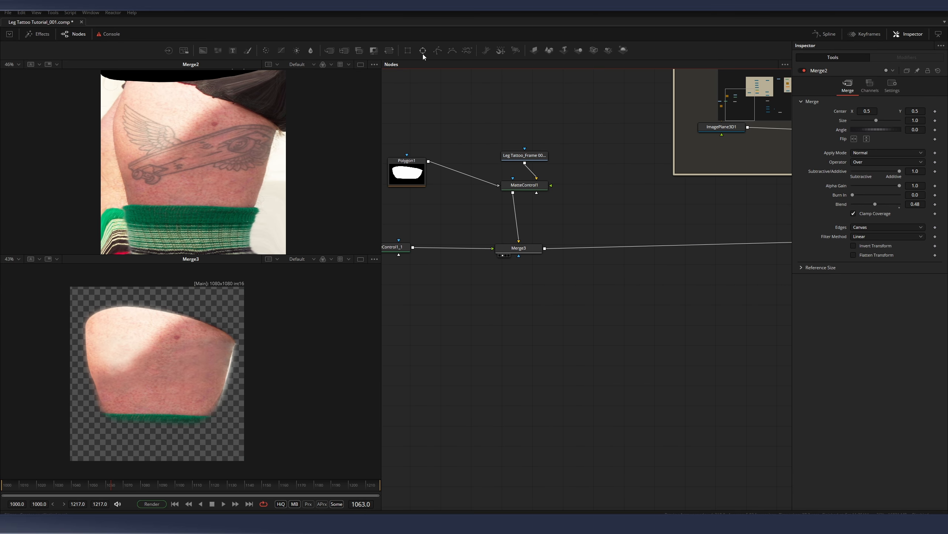
{"action": "left_click_drag", "start_coordinate": [522, 307], "coordinate": [519, 310]}
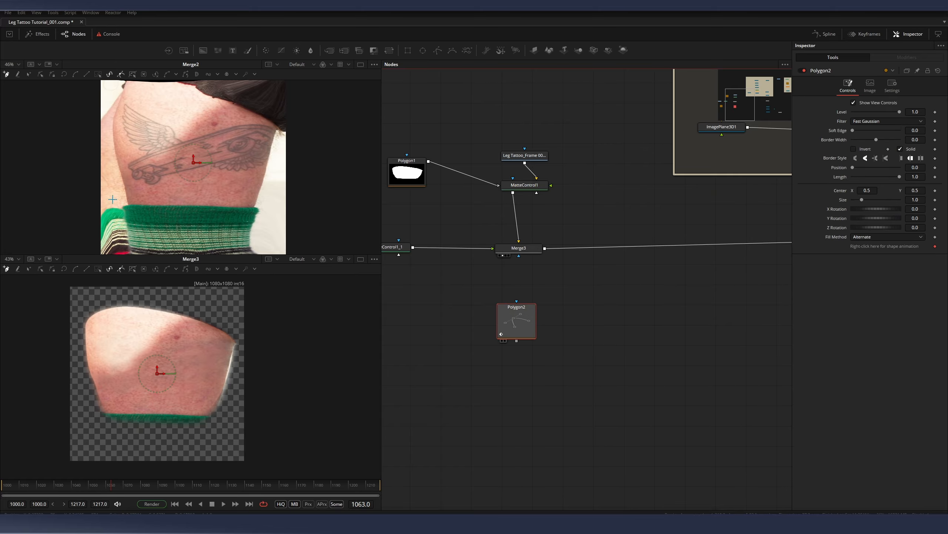
- Draw a closed curved mask along the shadow edge on the leg, enclosing the shaded skin and extending beyond the frame
{"action": "left_click", "coordinate": [200, 293]}
{"action": "left_click_drag", "start_coordinate": [115, 370], "coordinate": [100, 376]}
{"action": "left_click_drag", "start_coordinate": [114, 439], "coordinate": [122, 454]}
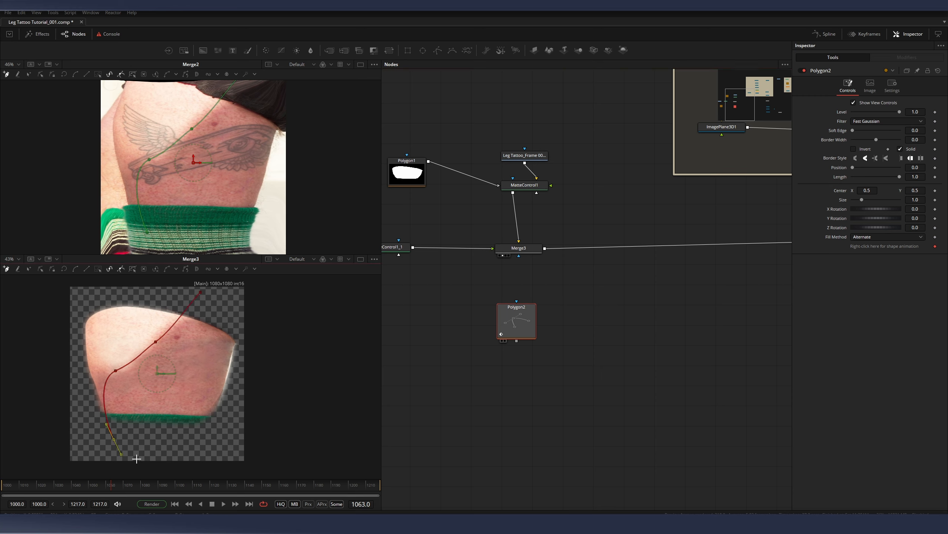
{"action": "left_click", "coordinate": [200, 292]}
{"action": "left_click_drag", "start_coordinate": [201, 293], "coordinate": [249, 326]}
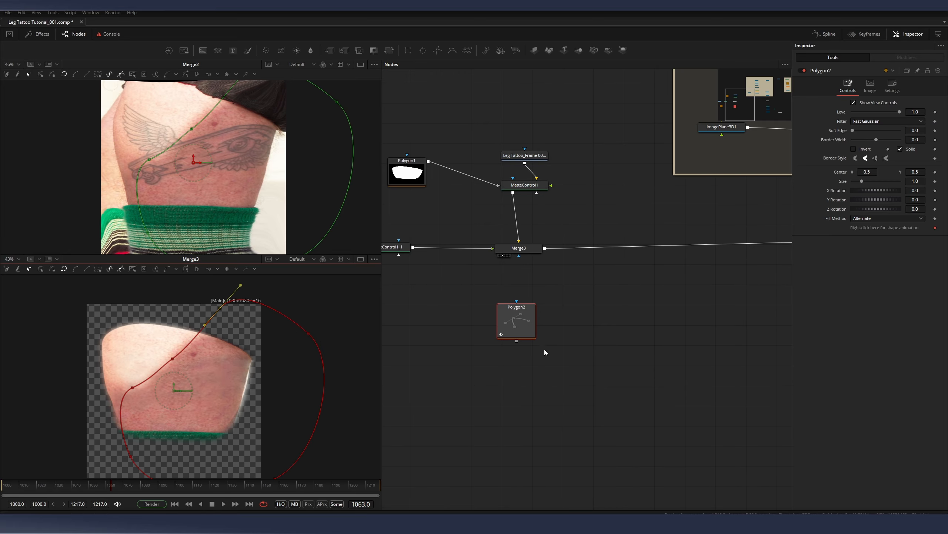
- Connect Polygon2 as Merge3's mask and keyframe its whole shape off the right side of the leg at frame 1000
{"action": "left_click_drag", "start_coordinate": [517, 344], "coordinate": [525, 258]}
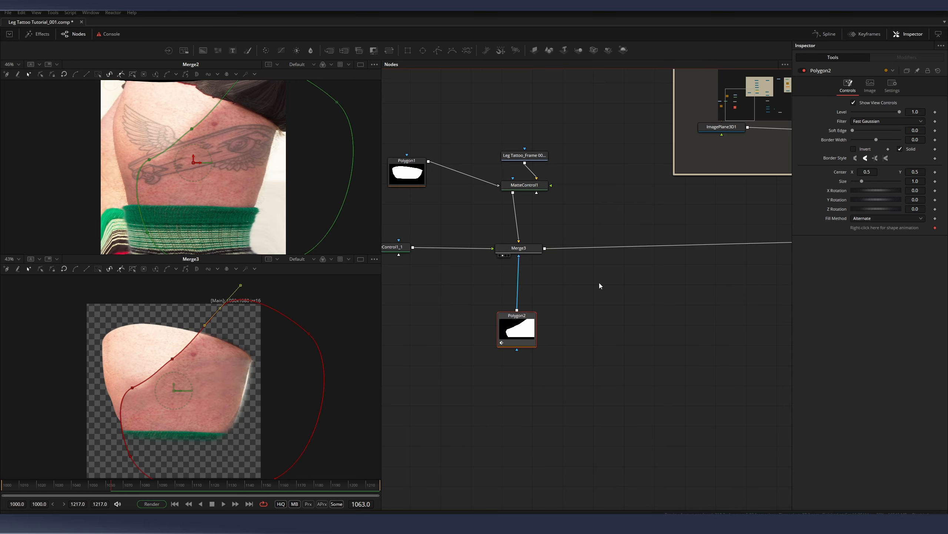
{"action": "left_click_drag", "start_coordinate": [592, 317], "coordinate": [567, 304]}
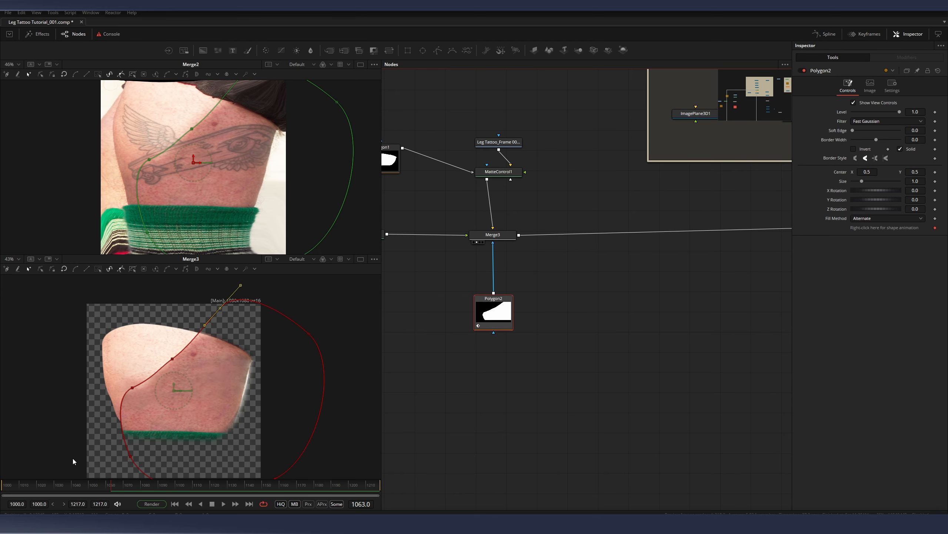
{"action": "left_click_drag", "start_coordinate": [96, 486], "coordinate": [70, 483]}
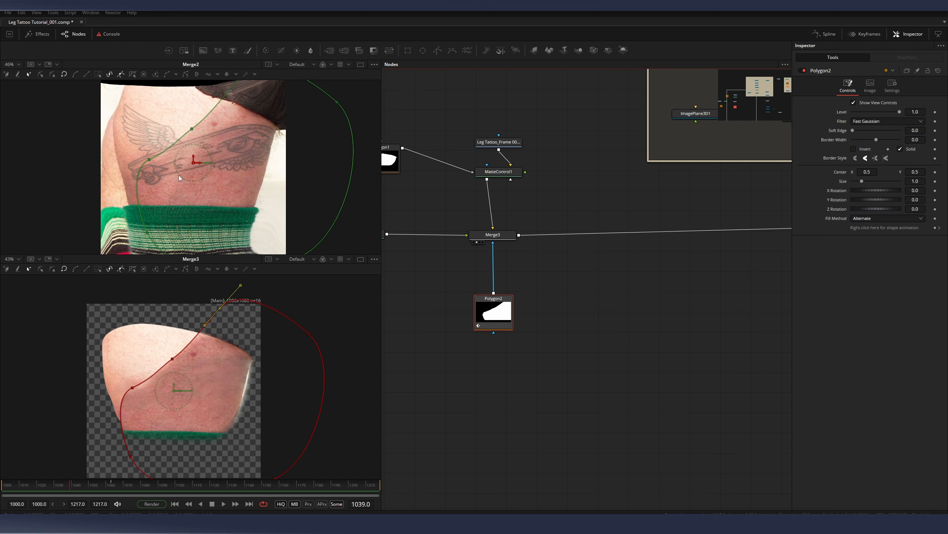
{"action": "left_click_drag", "start_coordinate": [68, 484], "coordinate": [2, 482]}
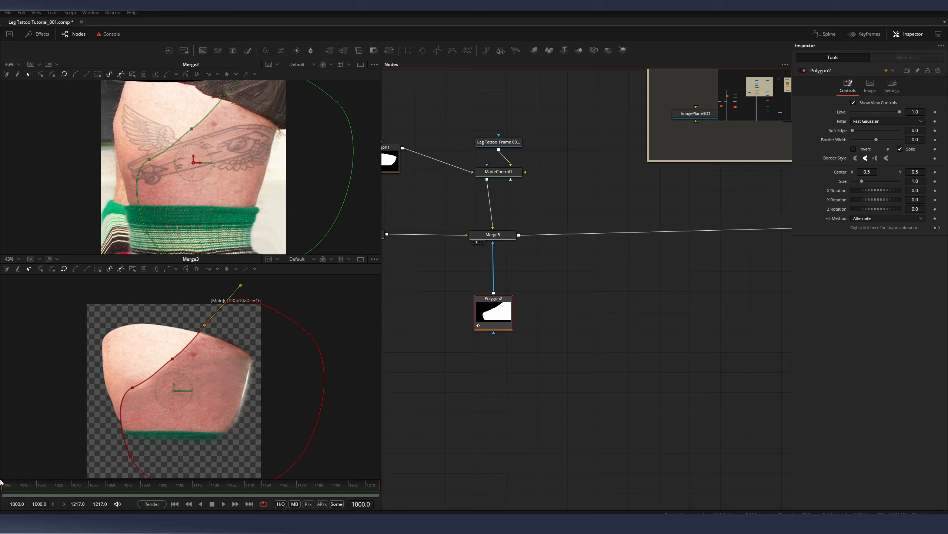
{"action": "scroll", "coordinate": [262, 169], "scroll_direction": "down", "scroll_amount": 2}
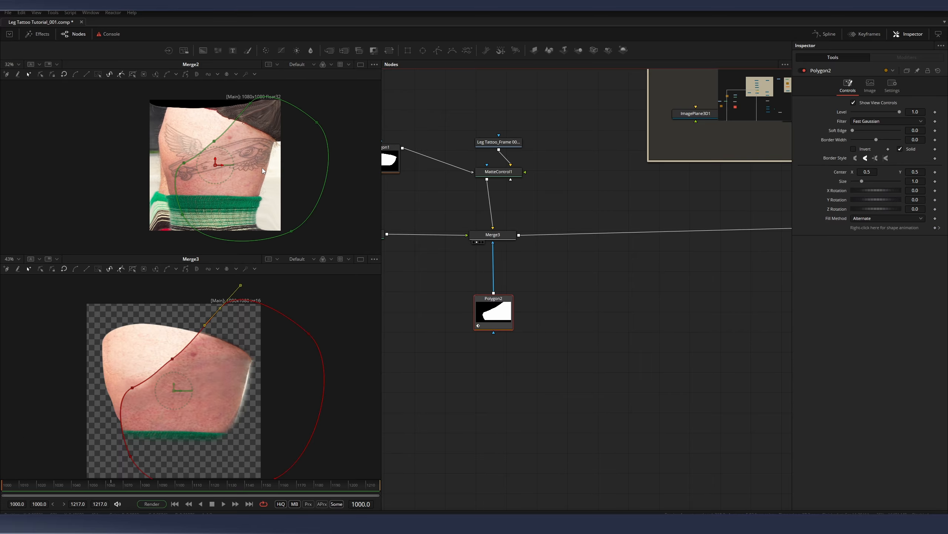
{"action": "left_click_drag", "start_coordinate": [124, 90], "coordinate": [360, 261]}
{"action": "left_click_drag", "start_coordinate": [181, 165], "coordinate": [276, 175]}
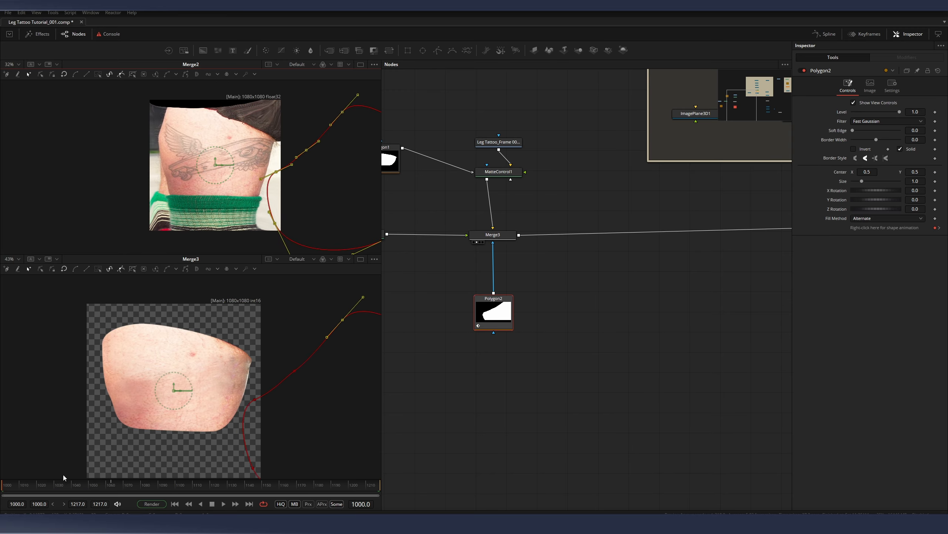
- Keyframe Polygon2's whole shape off the right side of the leg at frame 1152 and soften the mask's edge
{"action": "left_click_drag", "start_coordinate": [10, 488], "coordinate": [247, 495]}
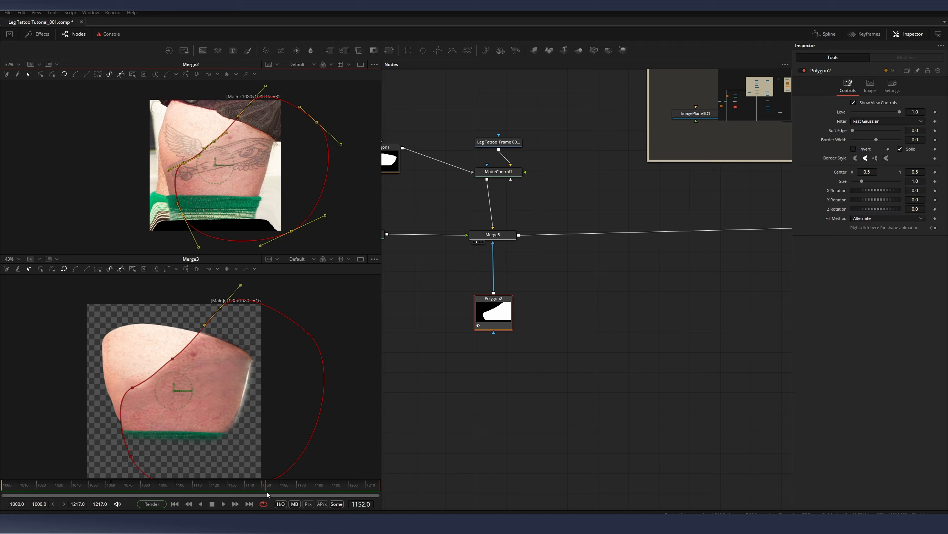
{"action": "left_click_drag", "start_coordinate": [184, 163], "coordinate": [283, 172]}
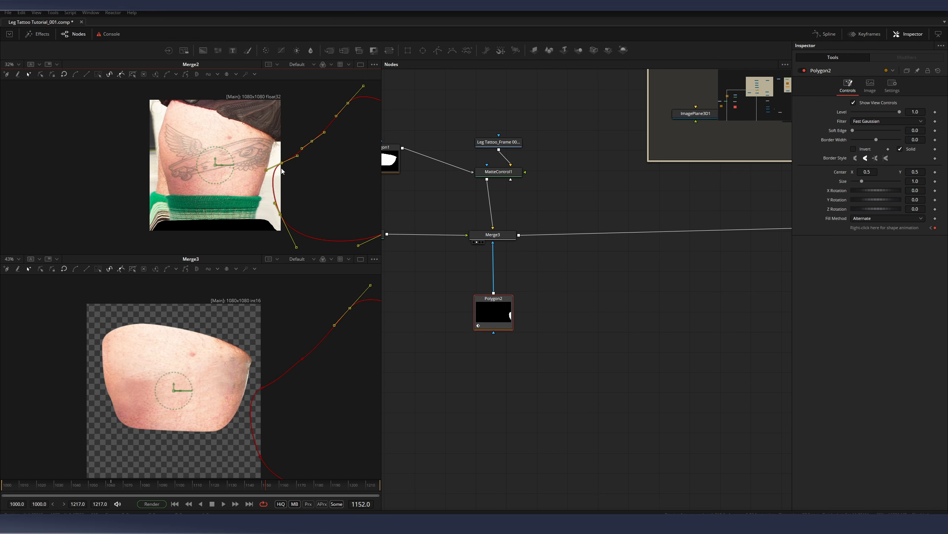
{"action": "mouse_move", "coordinate": [161, 485]}
{"action": "left_mouse_down"}
{"action": "mouse_move", "coordinate": [76, 486]}
{"action": "mouse_move", "coordinate": [209, 487]}
{"action": "mouse_move", "coordinate": [110, 485]}
{"action": "mouse_move", "coordinate": [159, 487]}
{"action": "left_mouse_up"}
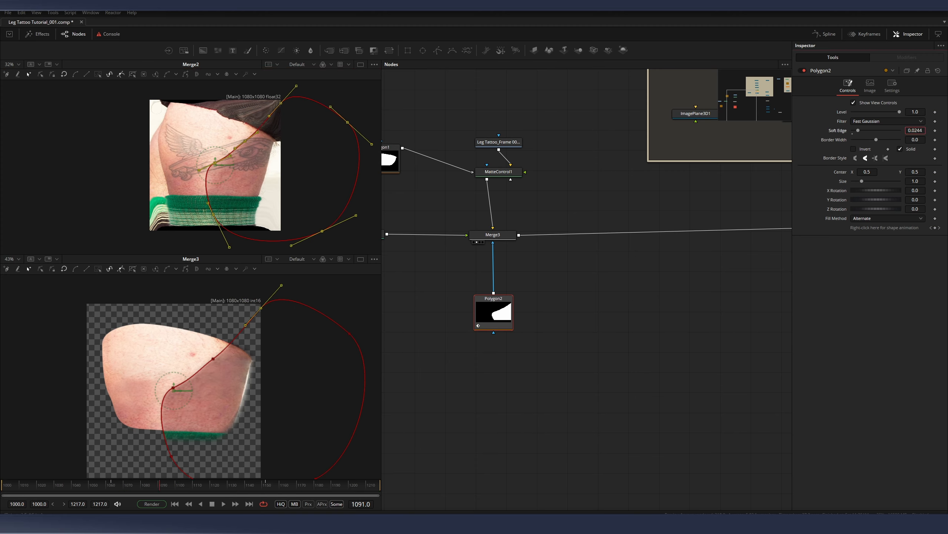
{"action": "mouse_move", "coordinate": [875, 131]}
{"action": "left_mouse_down"}
{"action": "mouse_move", "coordinate": [858, 131]}
{"action": "mouse_move", "coordinate": [868, 131]}
{"action": "left_mouse_up"}
- Set Merge2's Blend to 1.0
{"action": "left_click_drag", "start_coordinate": [597, 251], "coordinate": [484, 245]}
{"action": "left_click_drag", "start_coordinate": [658, 211], "coordinate": [442, 225]}
{"action": "left_click", "coordinate": [637, 234]}
{"action": "left_click_drag", "start_coordinate": [634, 233], "coordinate": [636, 234]}
{"action": "left_click_drag", "start_coordinate": [875, 204], "coordinate": [900, 204]}
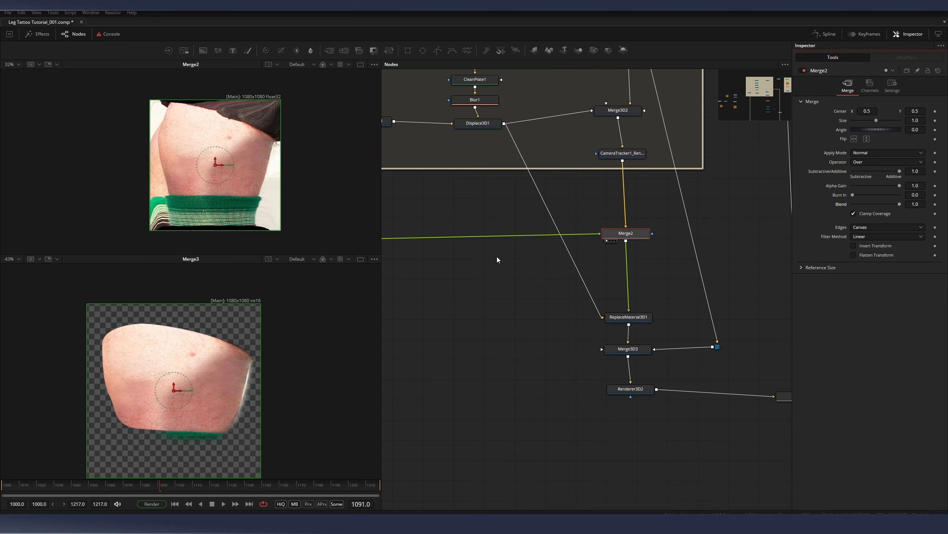
- Show CameraTracker1_Renderer in the first viewer and Merge2 in the second, and play the shot to check the shadow blend
{"action": "scroll", "coordinate": [437, 258], "scroll_direction": "up", "scroll_amount": 1}
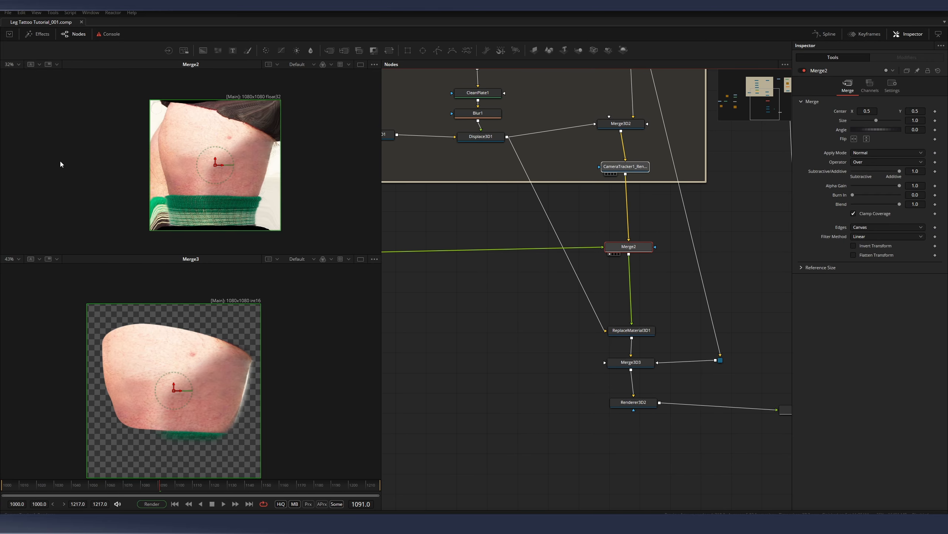
{"action": "key", "text": "1"}
{"action": "key", "text": "2"}
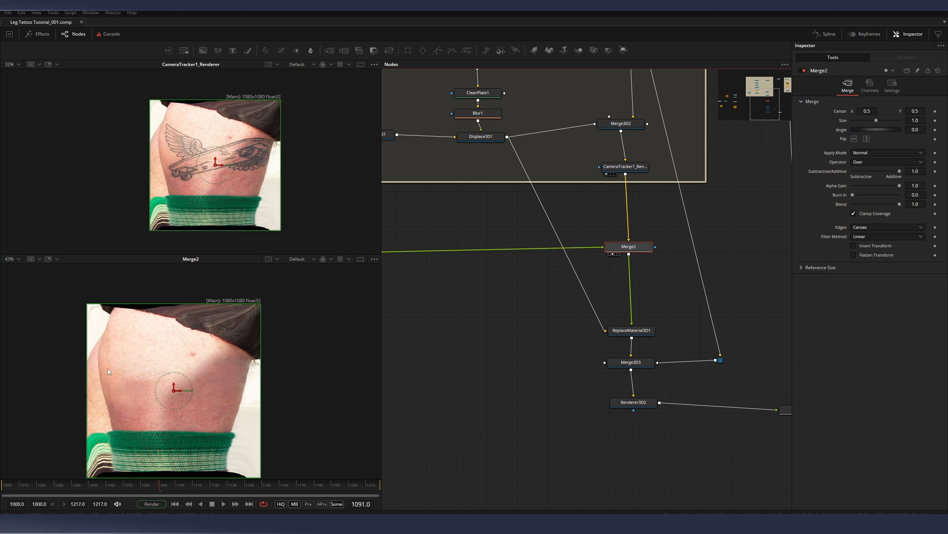
{"action": "mouse_move", "coordinate": [281, 388]}
{"action": "left_mouse_down"}
{"action": "mouse_move", "coordinate": [273, 372]}
{"action": "mouse_move", "coordinate": [289, 375]}
{"action": "left_mouse_up"}
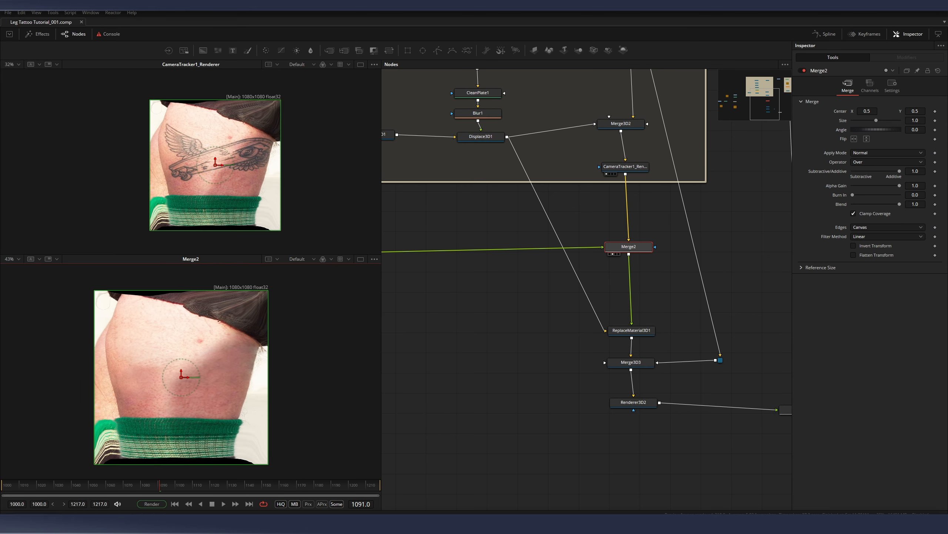
{"action": "left_click", "coordinate": [16, 492]}
{"action": "key", "text": "space"}
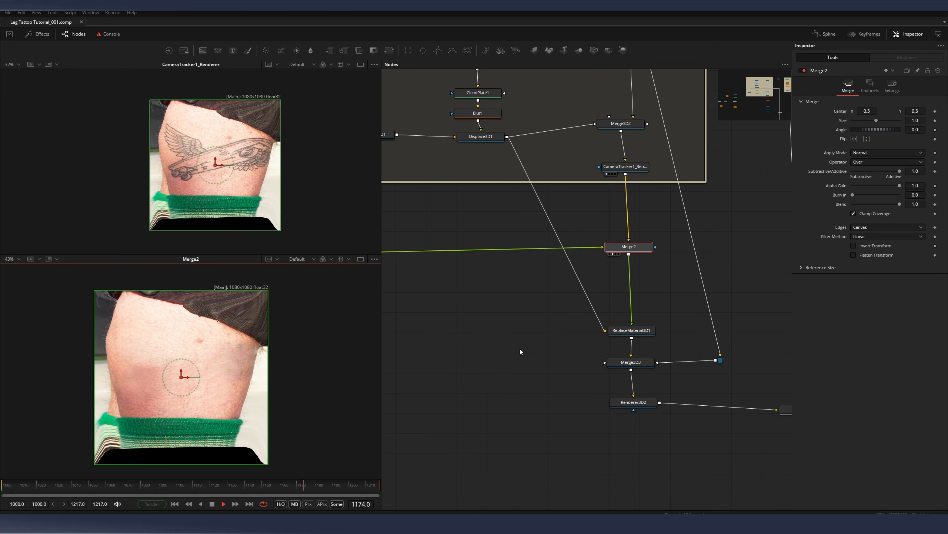
{"action": "key", "text": "space"}
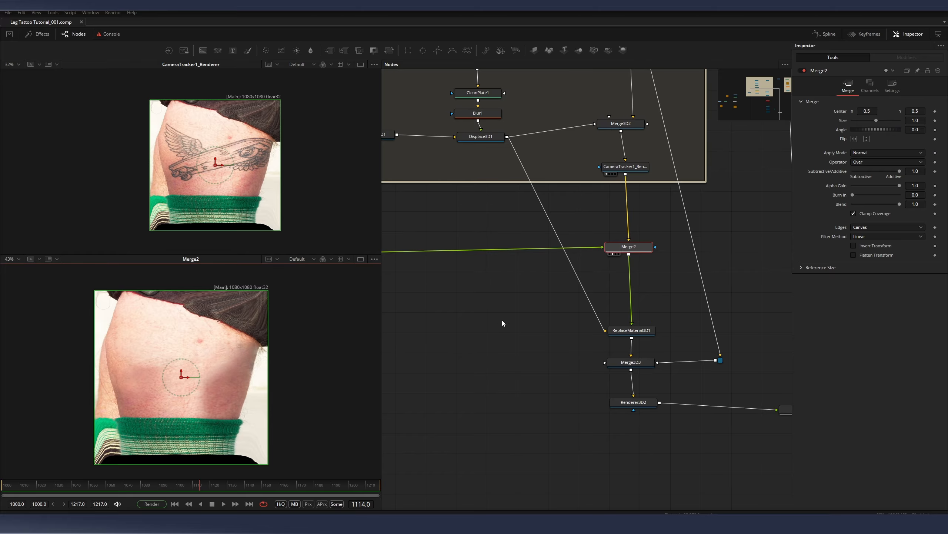
- Create a preview of Merge1 on RightView and inspect the cleaned leg during playback
{"action": "left_click_drag", "start_coordinate": [619, 296], "coordinate": [558, 278]}
{"action": "scroll", "coordinate": [557, 278], "scroll_direction": "down", "scroll_amount": 2}
{"action": "left_click_drag", "start_coordinate": [642, 307], "coordinate": [606, 301]}
{"action": "left_click", "coordinate": [659, 356]}
{"action": "right_click", "coordinate": [659, 356]}
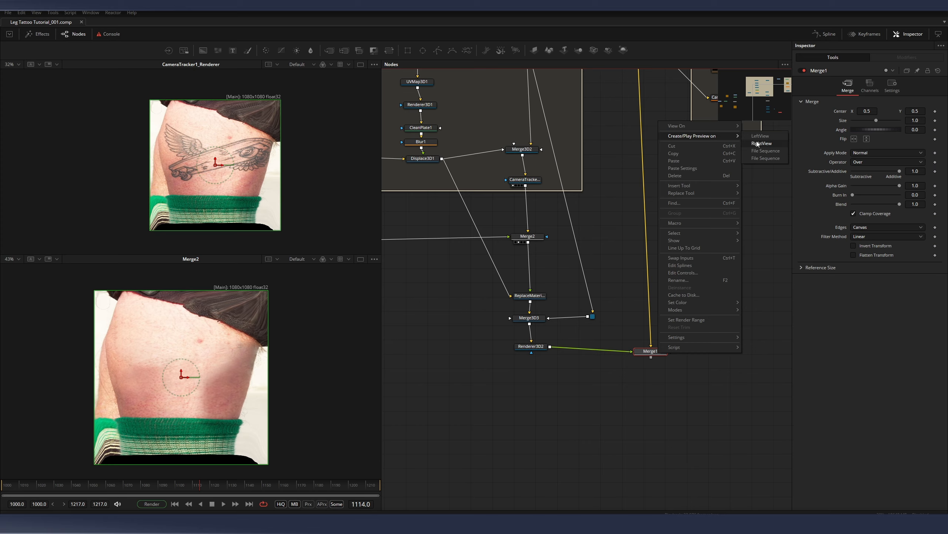
{"action": "left_click", "coordinate": [757, 144]}
{"action": "left_click", "coordinate": [528, 333]}
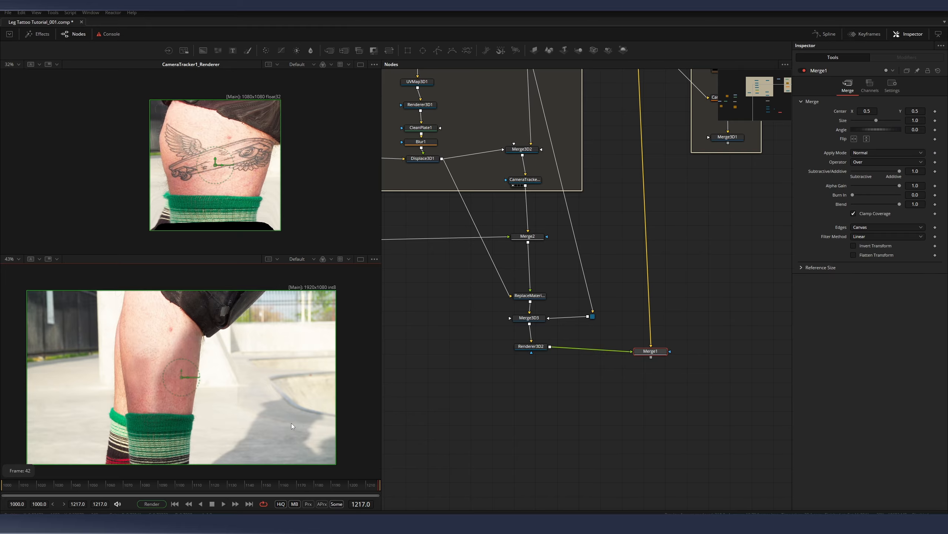
{"action": "left_click_drag", "start_coordinate": [219, 376], "coordinate": [240, 363]}
{"action": "scroll", "coordinate": [233, 362], "scroll_direction": "up", "scroll_amount": 2}
{"action": "scroll", "coordinate": [233, 362], "scroll_direction": "down", "scroll_amount": 2}
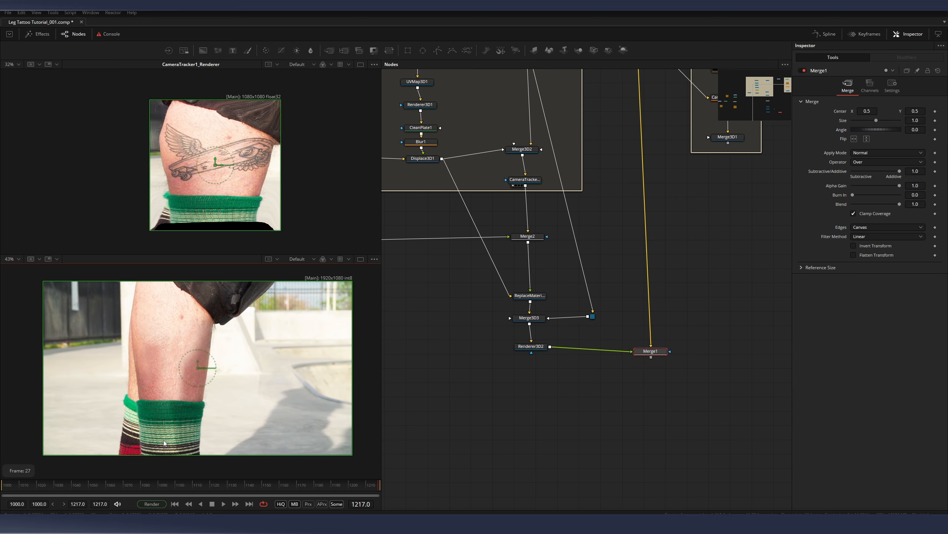
- Show Leg Tattoo.mov in the first viewer at frame 1029 and compare it with the preview, examining the skin near the sock
{"action": "left_click_drag", "start_coordinate": [635, 196], "coordinate": [594, 288]}
{"action": "scroll", "coordinate": [589, 220], "scroll_direction": "up", "scroll_amount": 1}
{"action": "left_click_drag", "start_coordinate": [584, 132], "coordinate": [220, 152]}
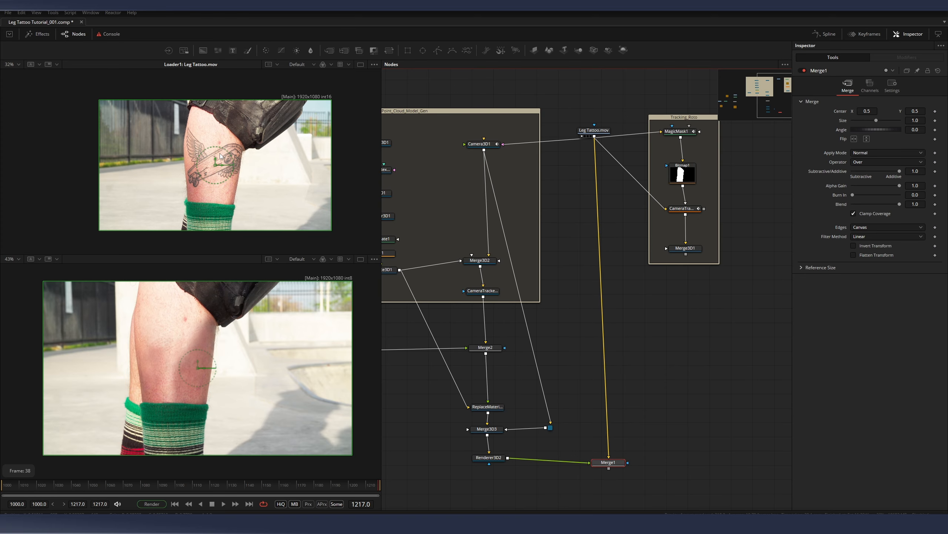
{"action": "scroll", "coordinate": [240, 186], "scroll_direction": "up", "scroll_amount": 3}
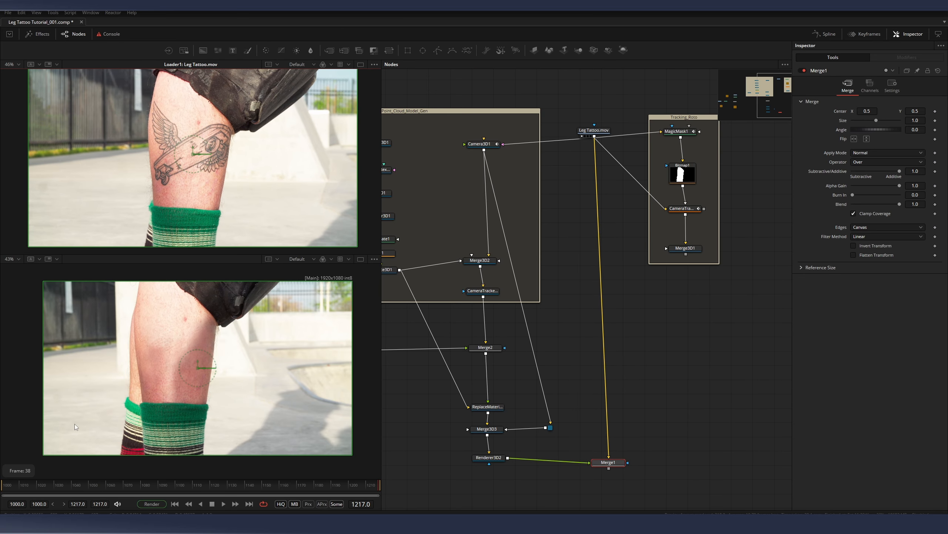
{"action": "left_click_drag", "start_coordinate": [22, 485], "coordinate": [52, 486]}
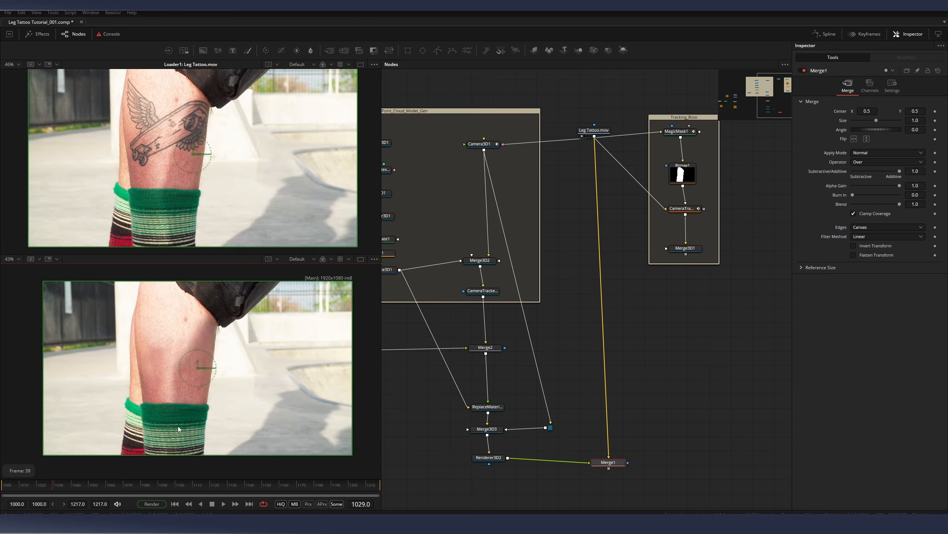
{"action": "left_click_drag", "start_coordinate": [540, 332], "coordinate": [570, 313]}
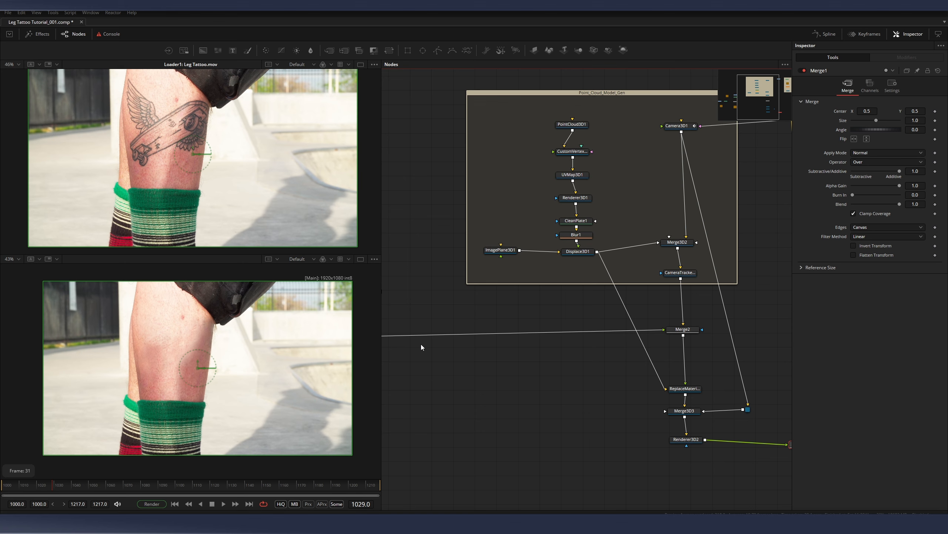
{"action": "scroll", "coordinate": [413, 345], "scroll_direction": "up", "scroll_amount": 1}
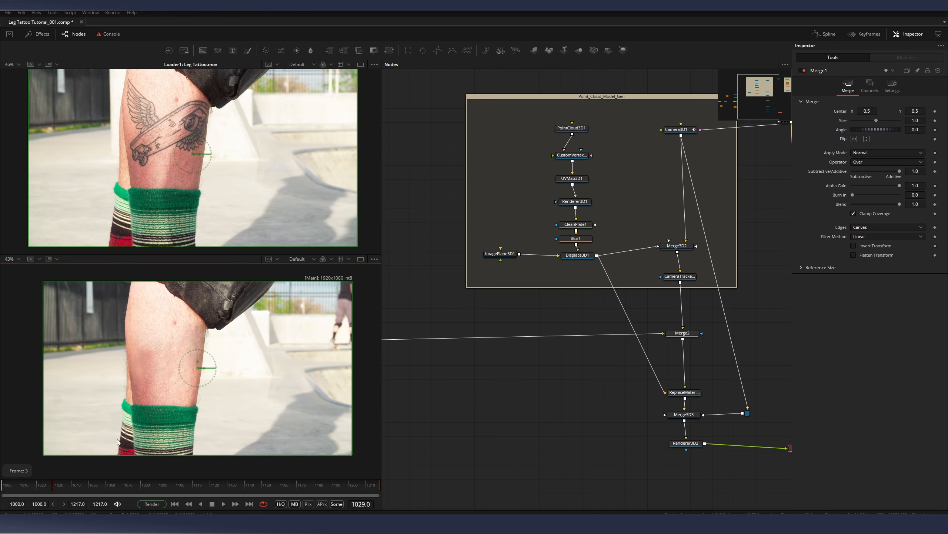
{"action": "scroll", "coordinate": [202, 383], "scroll_direction": "up", "scroll_amount": 5}
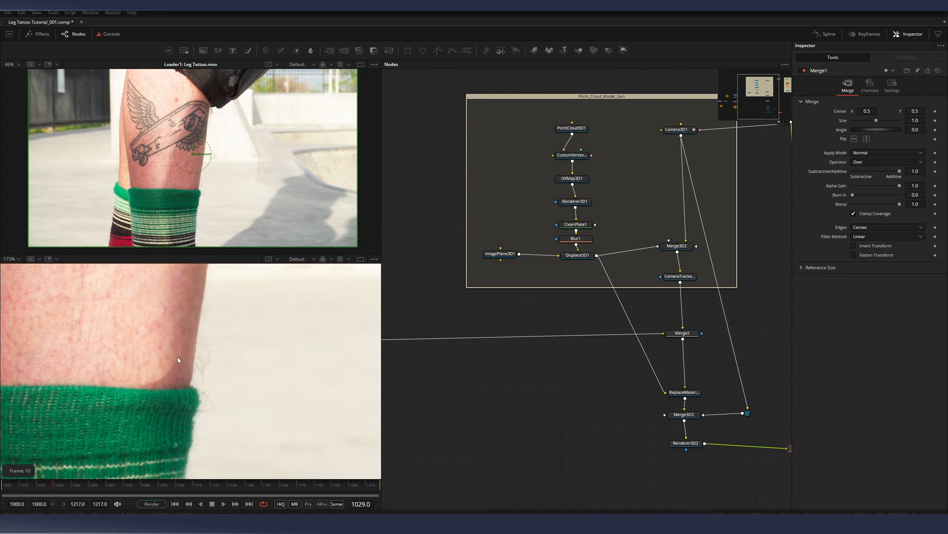
{"action": "scroll", "coordinate": [178, 357], "scroll_direction": "down", "scroll_amount": 2}
- Inspect the frame 001 paintout and MatteControl1 in the first viewer, and open Polygon1's controls
{"action": "left_click_drag", "start_coordinate": [385, 258], "coordinate": [616, 242]}
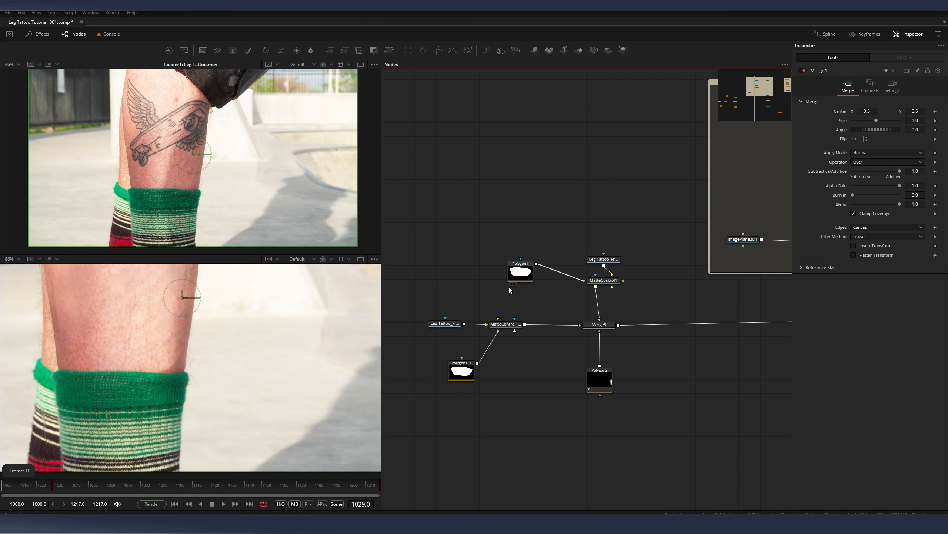
{"action": "key", "text": "1"}
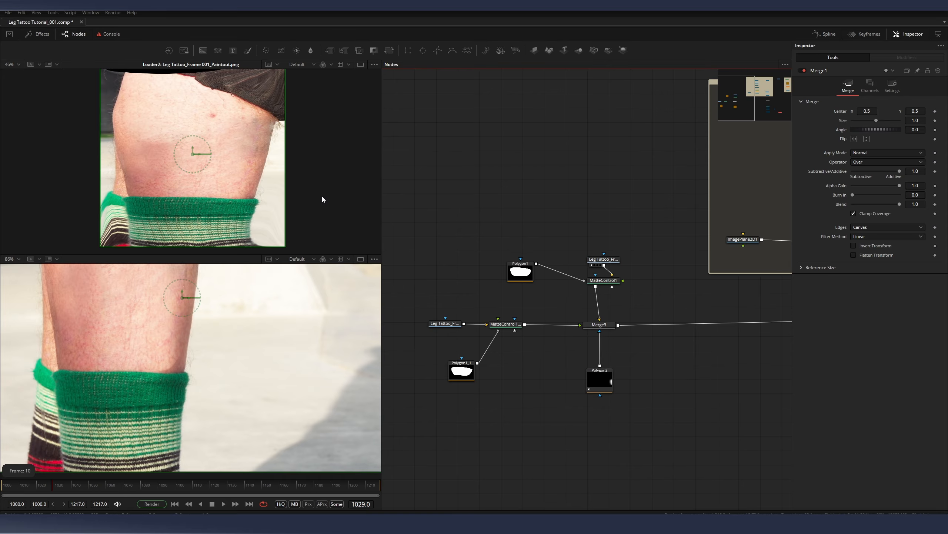
{"action": "left_click_drag", "start_coordinate": [597, 282], "coordinate": [252, 204]}
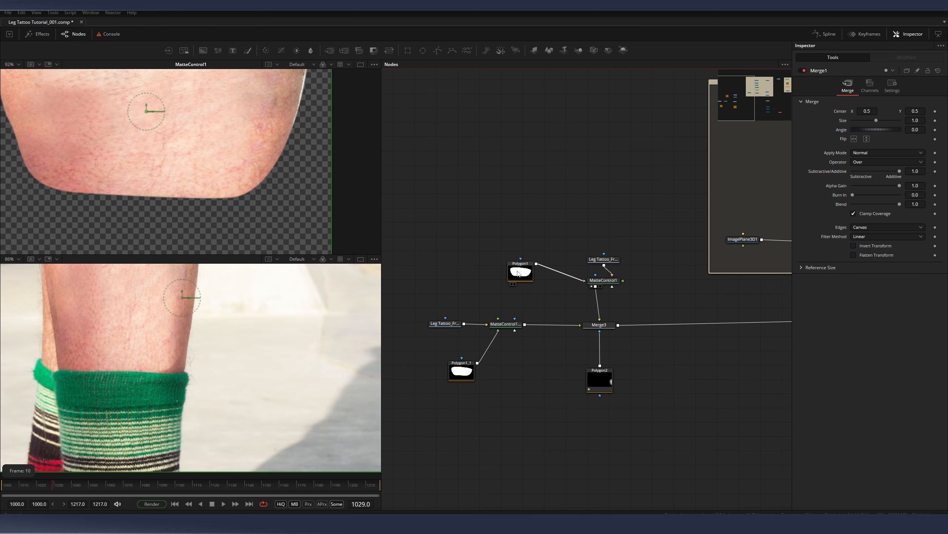
{"action": "left_click_drag", "start_coordinate": [521, 273], "coordinate": [494, 265]}
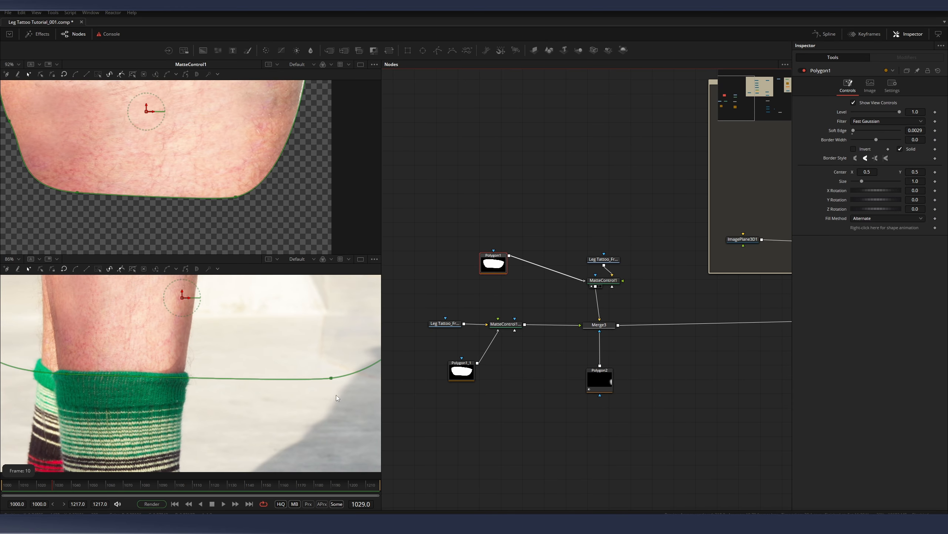
- Show Merge1 in the second viewer and examine the patch edge along the sock at frames 1029 and 1013
{"action": "left_click_drag", "start_coordinate": [534, 369], "coordinate": [447, 355]}
{"action": "scroll", "coordinate": [451, 349], "scroll_direction": "down", "scroll_amount": 3}
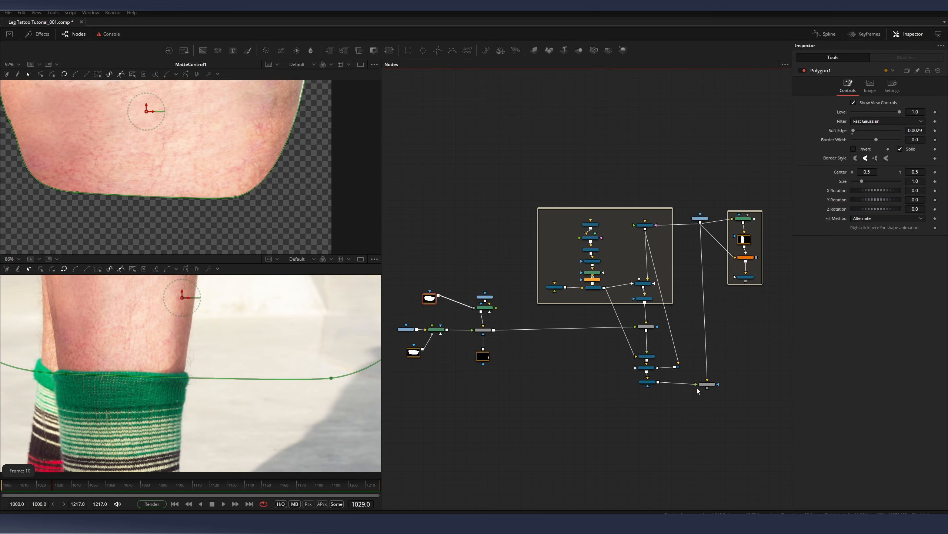
{"action": "left_click_drag", "start_coordinate": [703, 384], "coordinate": [233, 365]}
{"action": "scroll", "coordinate": [181, 355], "scroll_direction": "up", "scroll_amount": 3}
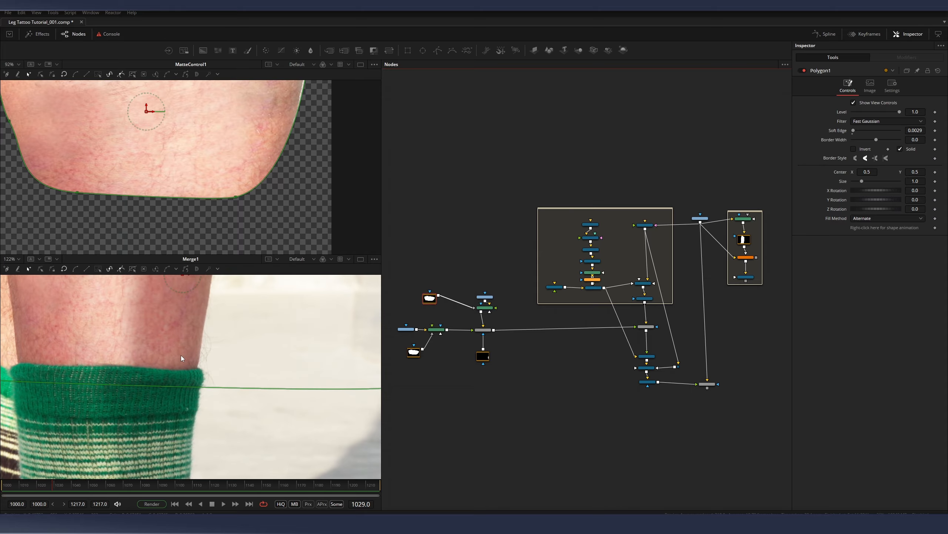
{"action": "scroll", "coordinate": [199, 351], "scroll_direction": "down", "scroll_amount": 5}
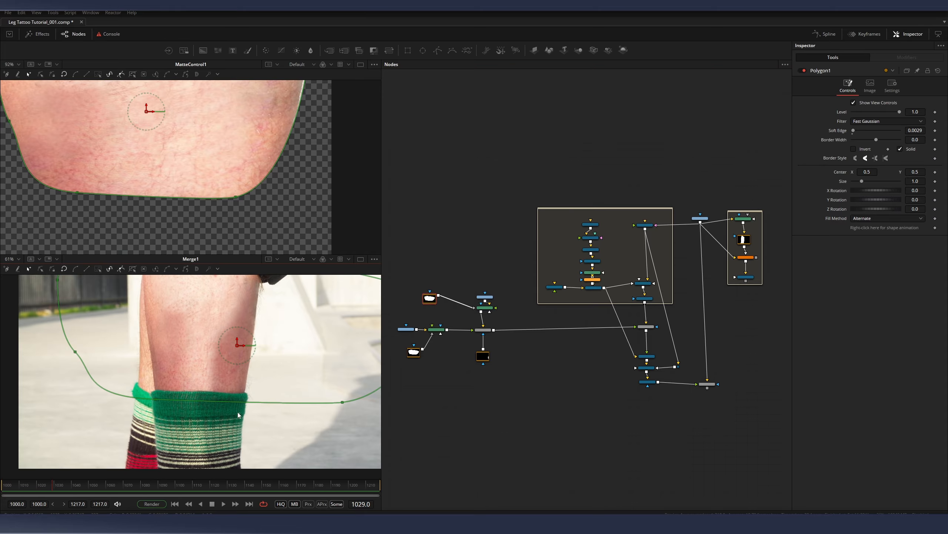
{"action": "left_click_drag", "start_coordinate": [38, 485], "coordinate": [27, 485]}
{"action": "scroll", "coordinate": [243, 381], "scroll_direction": "up", "scroll_amount": 3}
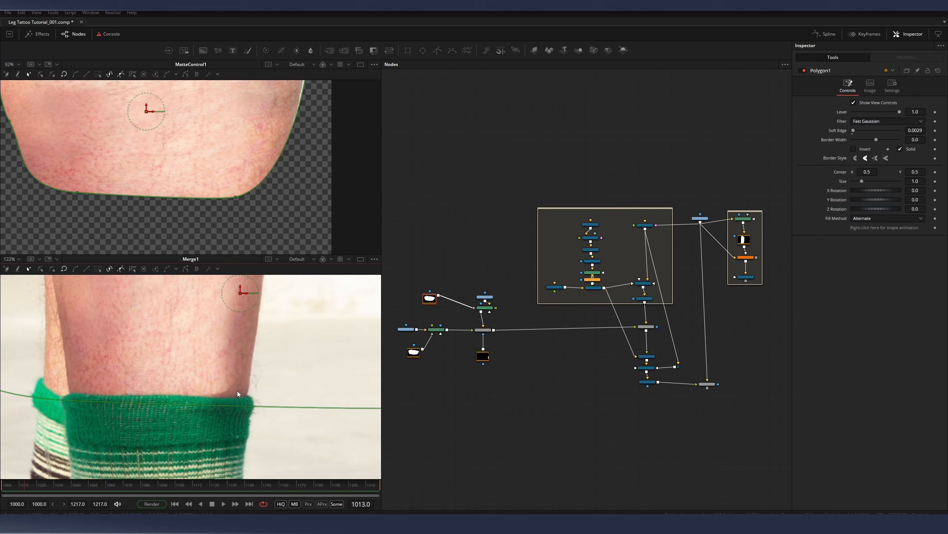
- Set Polygon1's Soft Edge to 0.0312 to feather the paintout patch
{"action": "left_click_drag", "start_coordinate": [433, 304], "coordinate": [435, 301]}
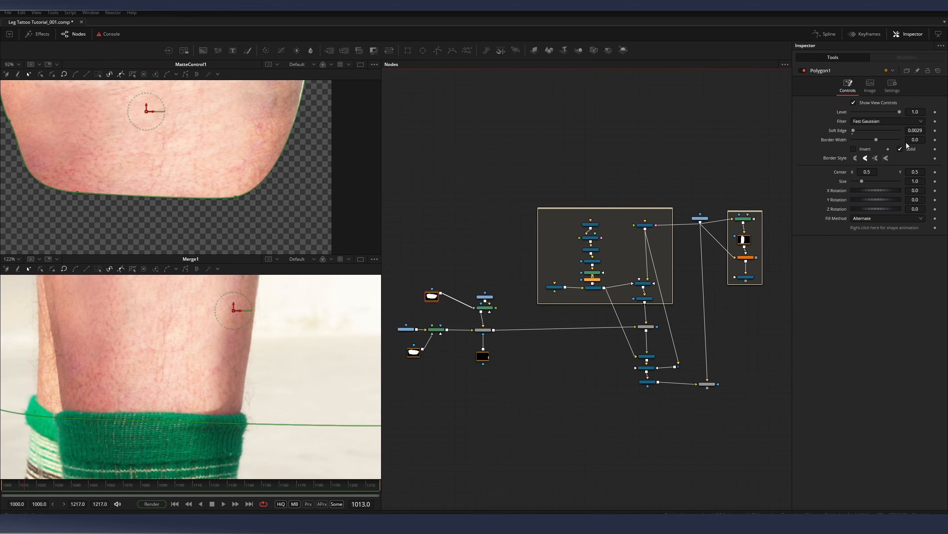
{"action": "left_click_drag", "start_coordinate": [914, 130], "coordinate": [930, 130]}
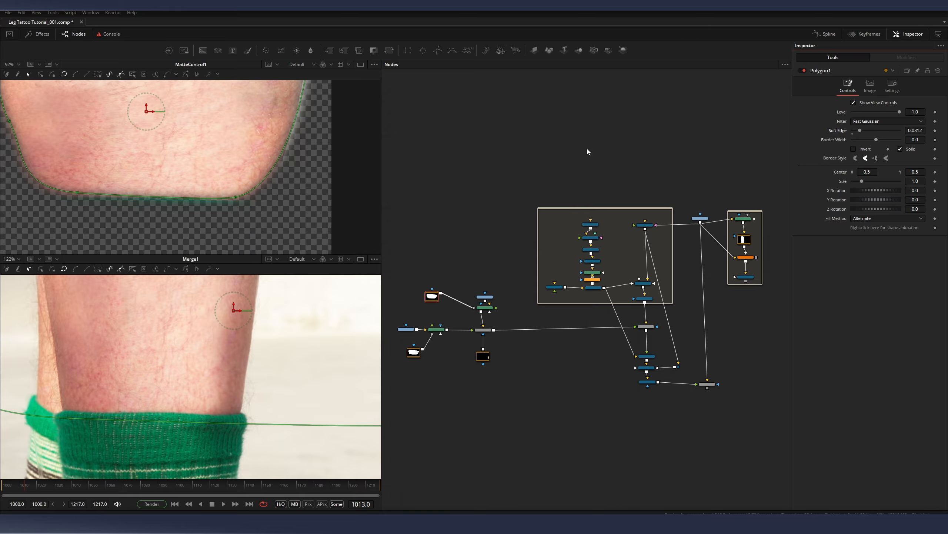
{"action": "scroll", "coordinate": [551, 174], "scroll_direction": "down", "scroll_amount": 2}
{"action": "left_click_drag", "start_coordinate": [527, 267], "coordinate": [534, 249]}
{"action": "scroll", "coordinate": [486, 275], "scroll_direction": "up", "scroll_amount": 4}
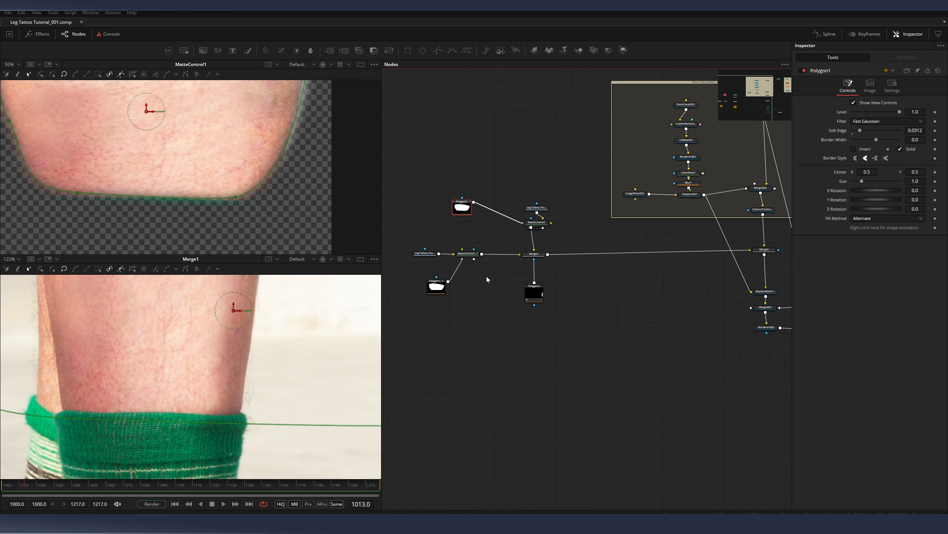
- Go to frame 1031, open Polygon2's controls and show Merge3 in the first viewer
{"action": "scroll", "coordinate": [140, 360], "scroll_direction": "down", "scroll_amount": 3}
{"action": "left_click_drag", "start_coordinate": [35, 485], "coordinate": [55, 487]}
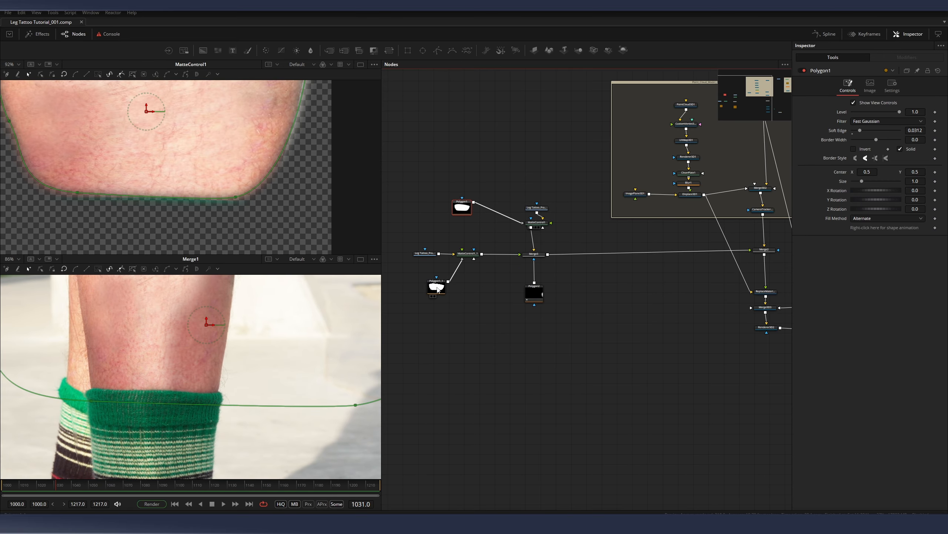
{"action": "left_click_drag", "start_coordinate": [636, 274], "coordinate": [613, 271]}
{"action": "left_click", "coordinate": [508, 294]}
{"action": "scroll", "coordinate": [510, 293], "scroll_direction": "down", "scroll_amount": 2}
{"action": "left_click_drag", "start_coordinate": [516, 265], "coordinate": [194, 169]}
{"action": "scroll", "coordinate": [194, 169], "scroll_direction": "down", "scroll_amount": 3}
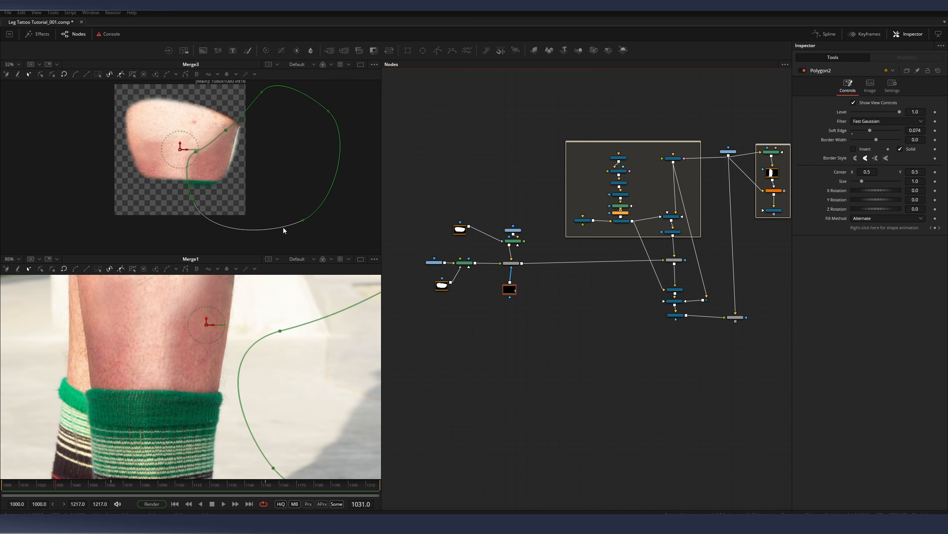
- Move Polygon2's lower-left point farther out at frames 1000 and 1063 to reshape the animated shadow mask around the patch
{"action": "left_click_drag", "start_coordinate": [92, 484], "coordinate": [4, 484]}
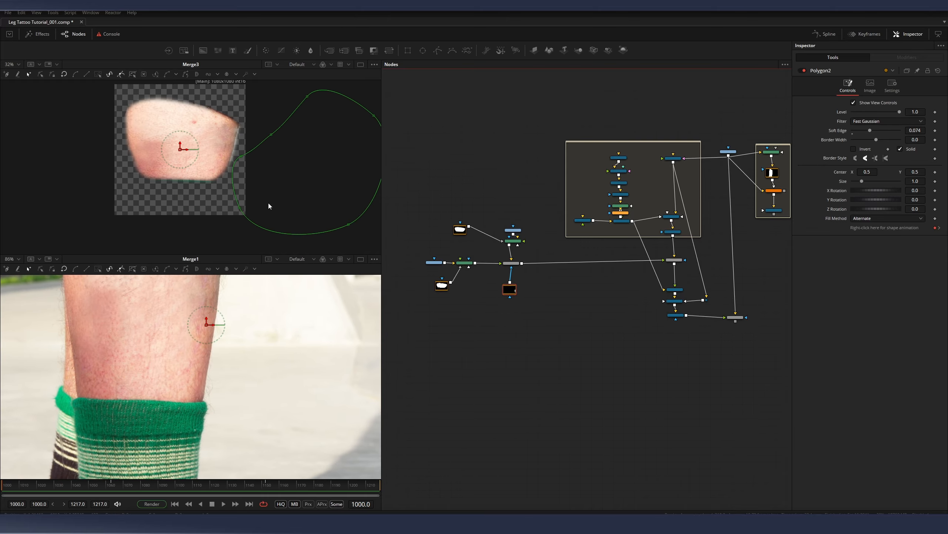
{"action": "left_click", "coordinate": [240, 207]}
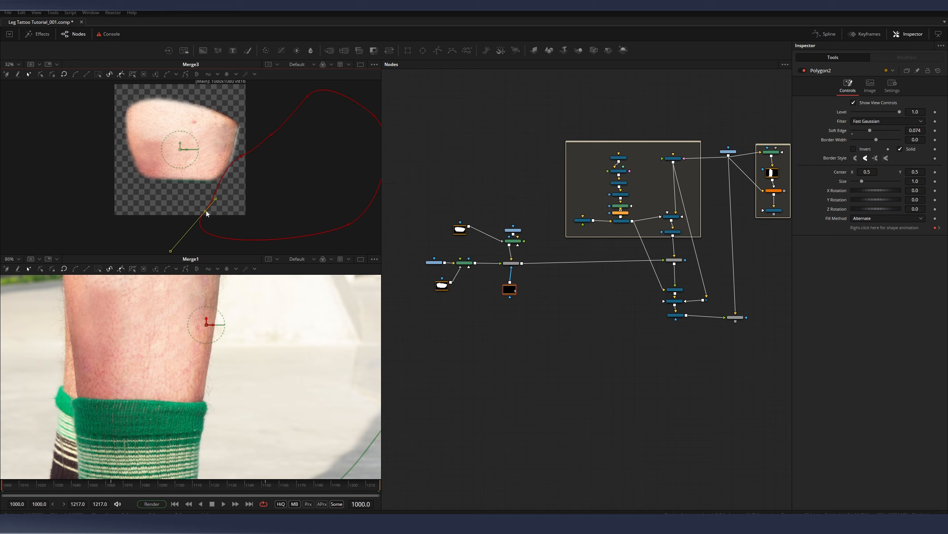
{"action": "left_click_drag", "start_coordinate": [201, 206], "coordinate": [203, 206]}
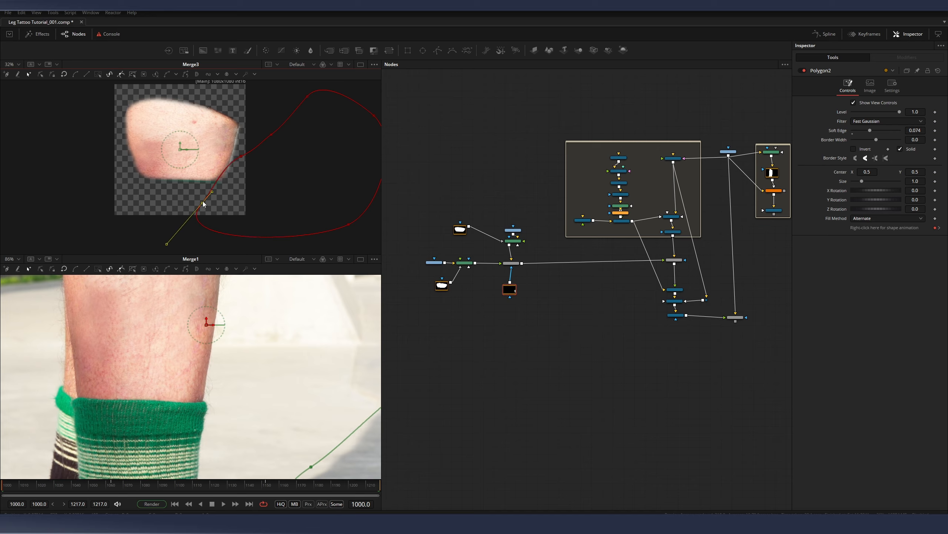
{"action": "left_click_drag", "start_coordinate": [17, 486], "coordinate": [113, 489]}
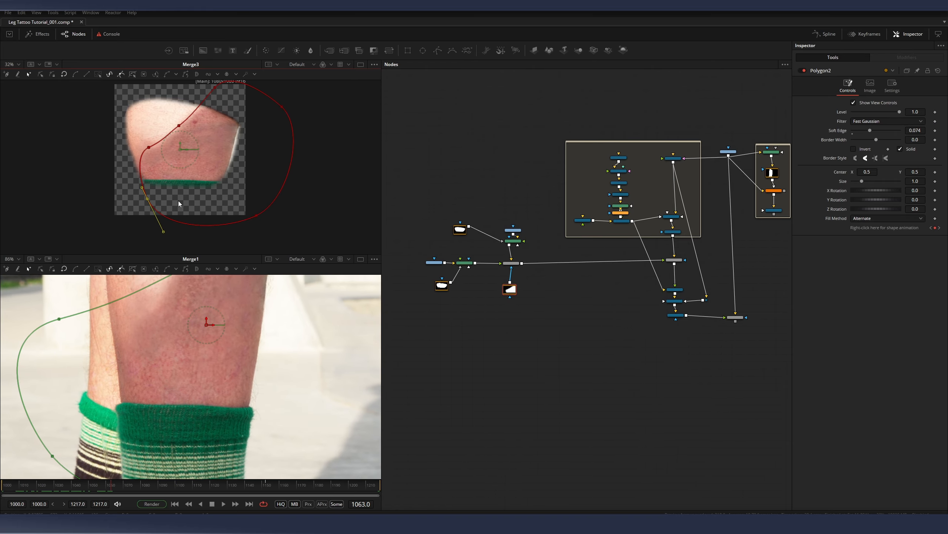
{"action": "left_click_drag", "start_coordinate": [149, 201], "coordinate": [130, 229]}
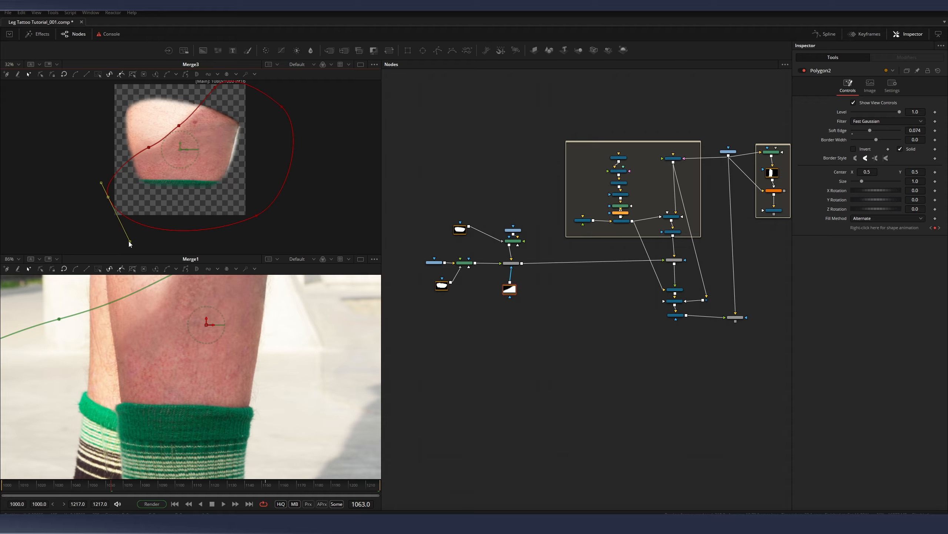
- Play back Merge1 and examine the patched skin from the sock up to the shorts throughout the shot
{"action": "left_click_drag", "start_coordinate": [106, 478], "coordinate": [57, 481]}
{"action": "scroll", "coordinate": [291, 321], "scroll_direction": "down", "scroll_amount": 2}
{"action": "left_click_drag", "start_coordinate": [187, 483], "coordinate": [158, 485]}
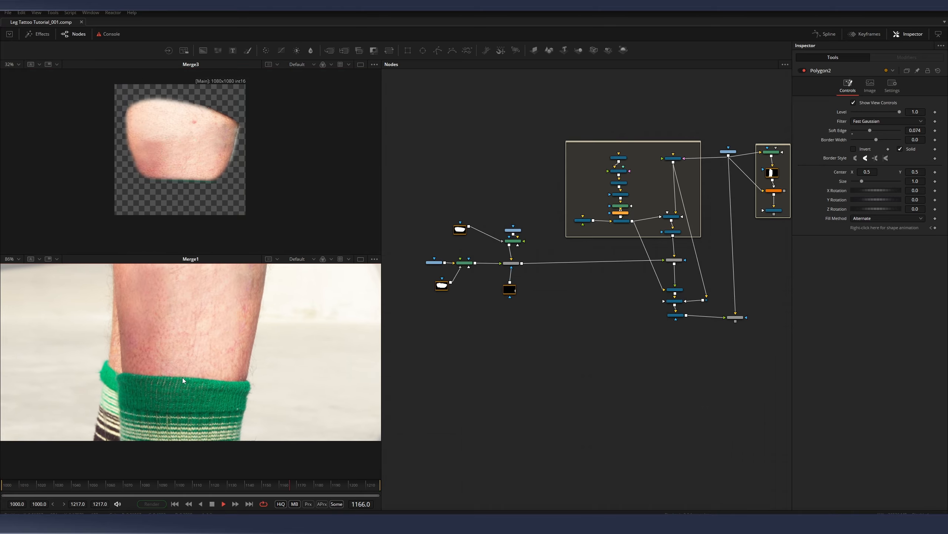
{"action": "mouse_move", "coordinate": [129, 486]}
{"action": "left_mouse_down"}
{"action": "mouse_move", "coordinate": [222, 479]}
{"action": "mouse_move", "coordinate": [121, 480]}
{"action": "left_mouse_up"}
{"action": "key", "text": "space"}
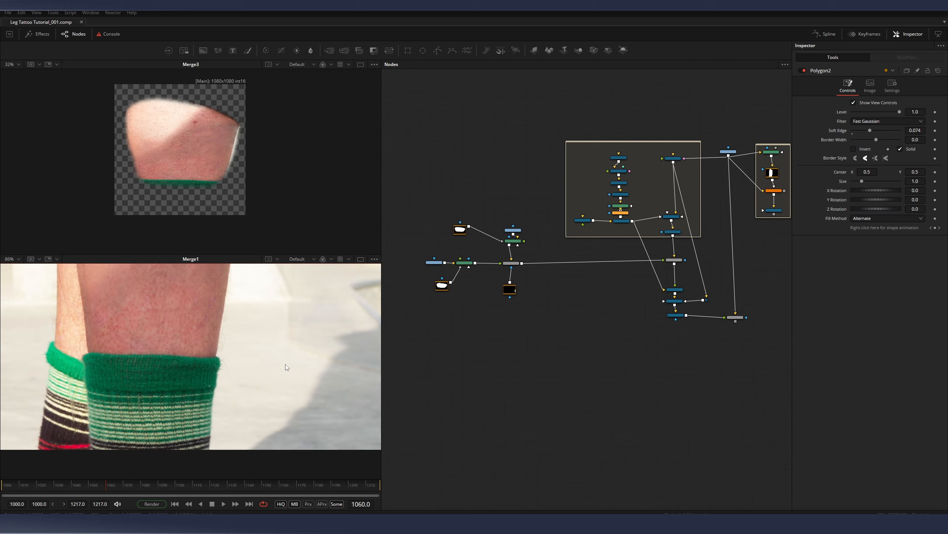
{"action": "scroll", "coordinate": [252, 379], "scroll_direction": "down", "scroll_amount": 3}
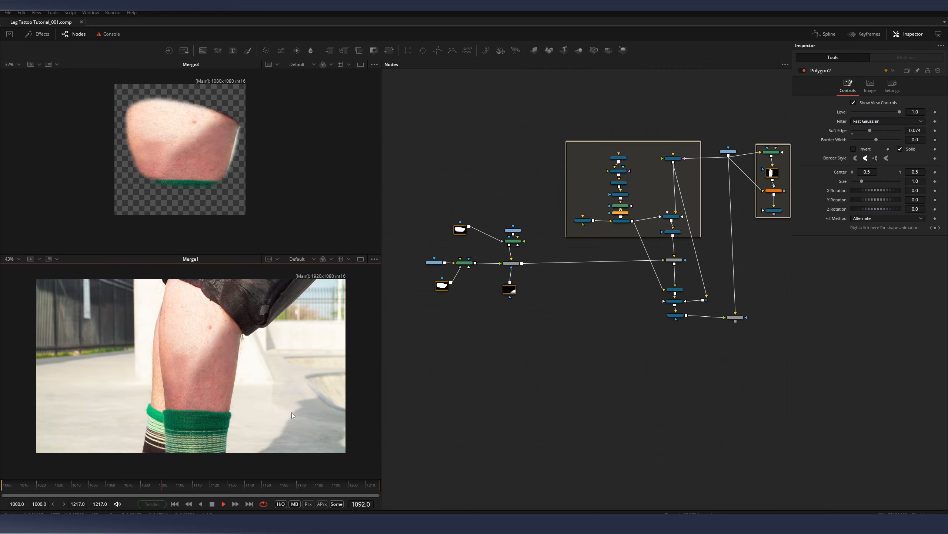
{"action": "scroll", "coordinate": [201, 359], "scroll_direction": "up", "scroll_amount": 2}
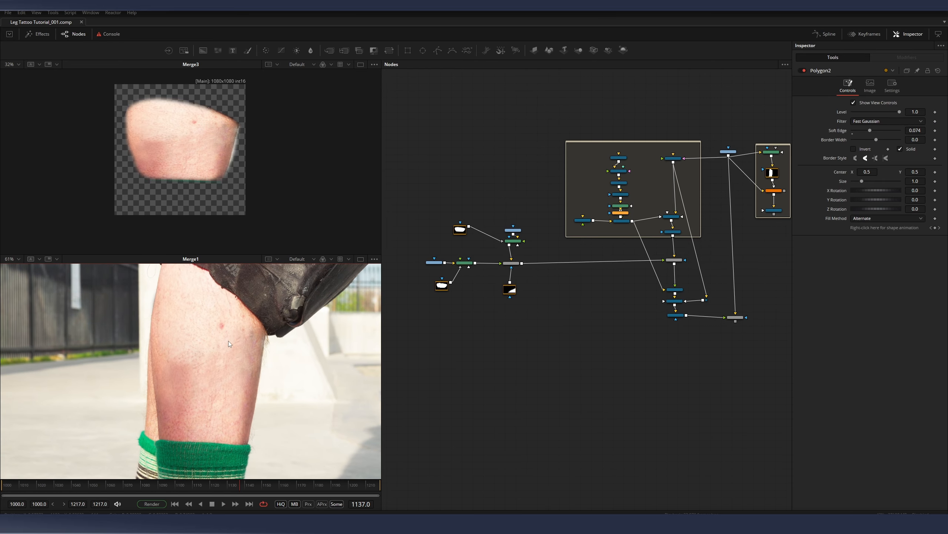
{"action": "left_click_drag", "start_coordinate": [225, 343], "coordinate": [240, 387]}
{"action": "scroll", "coordinate": [240, 387], "scroll_direction": "up", "scroll_amount": 2}
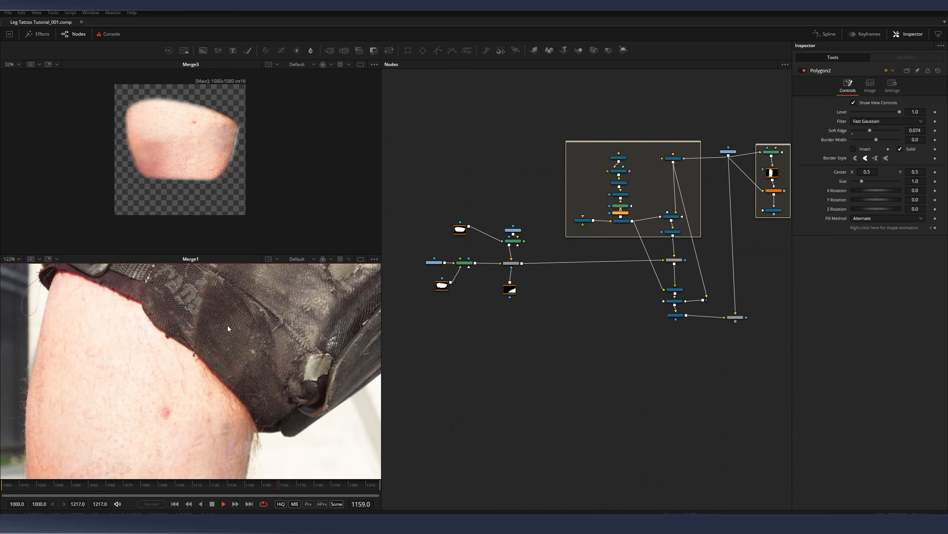
{"action": "scroll", "coordinate": [184, 378], "scroll_direction": "up", "scroll_amount": 4}
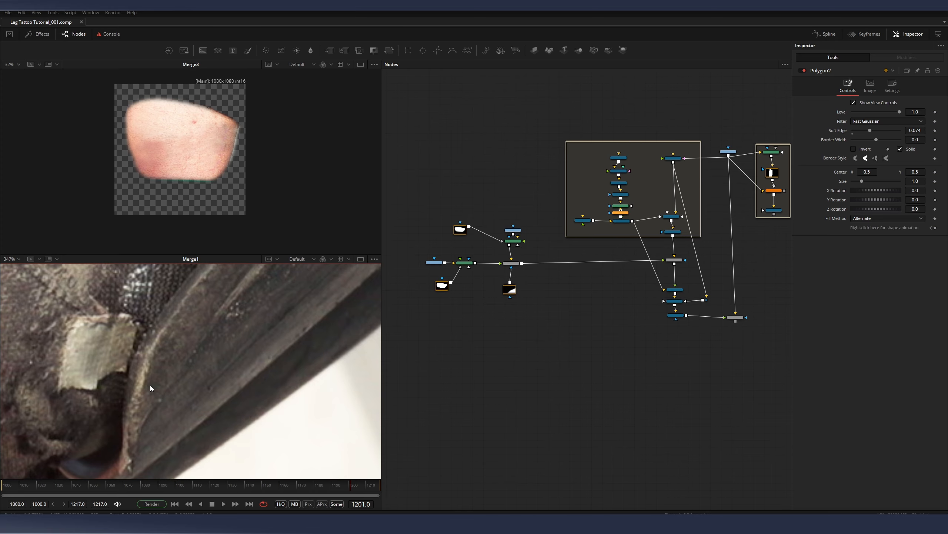
{"action": "scroll", "coordinate": [150, 385], "scroll_direction": "down", "scroll_amount": 3}
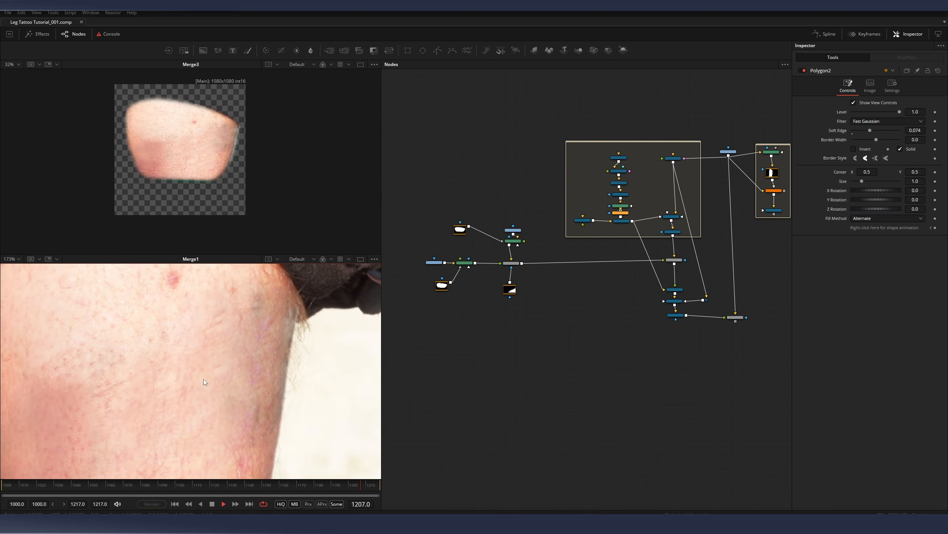
{"action": "scroll", "coordinate": [206, 376], "scroll_direction": "down", "scroll_amount": 2}
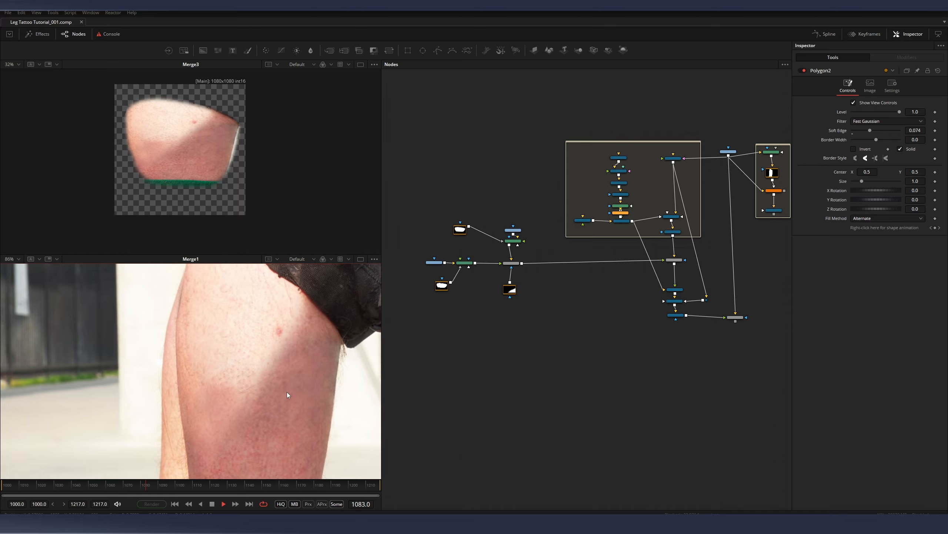
{"action": "scroll", "coordinate": [277, 374], "scroll_direction": "down", "scroll_amount": 1}
{"action": "left_click_drag", "start_coordinate": [276, 374], "coordinate": [266, 359]}
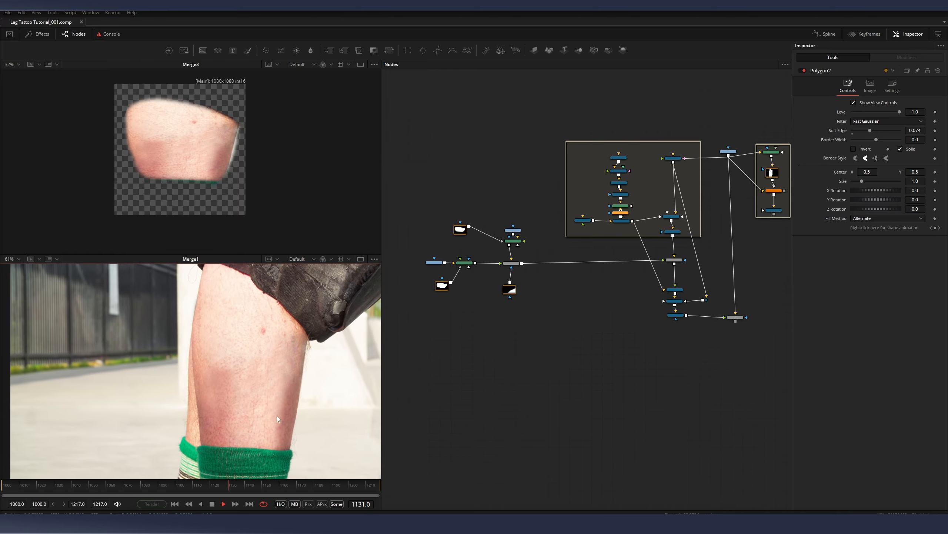
{"action": "key", "text": "space"}
- Add an Underlay below the paintout nodes and rename it Tattoo_Removal
{"action": "left_click", "coordinate": [521, 265]}
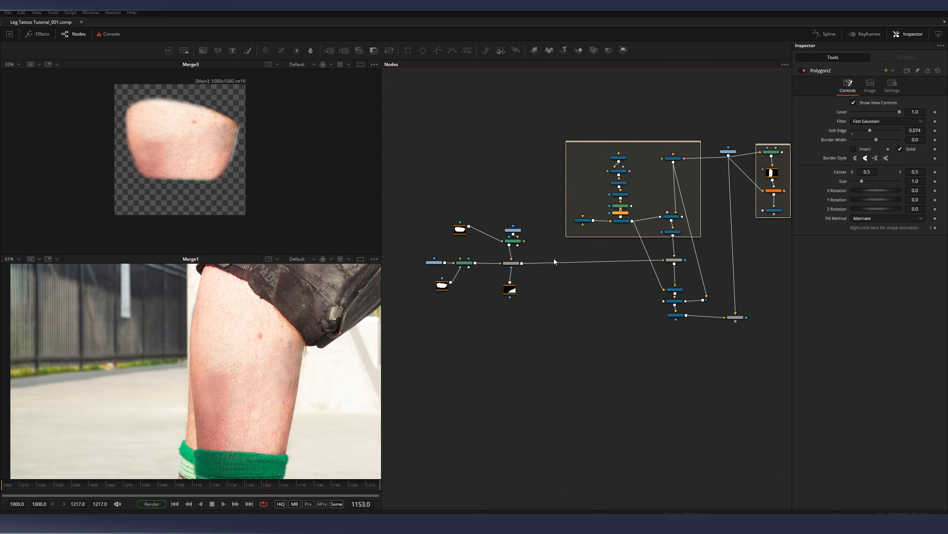
{"action": "scroll", "coordinate": [518, 265], "scroll_direction": "up", "scroll_amount": 2}
{"action": "left_click_drag", "start_coordinate": [711, 269], "coordinate": [589, 256]}
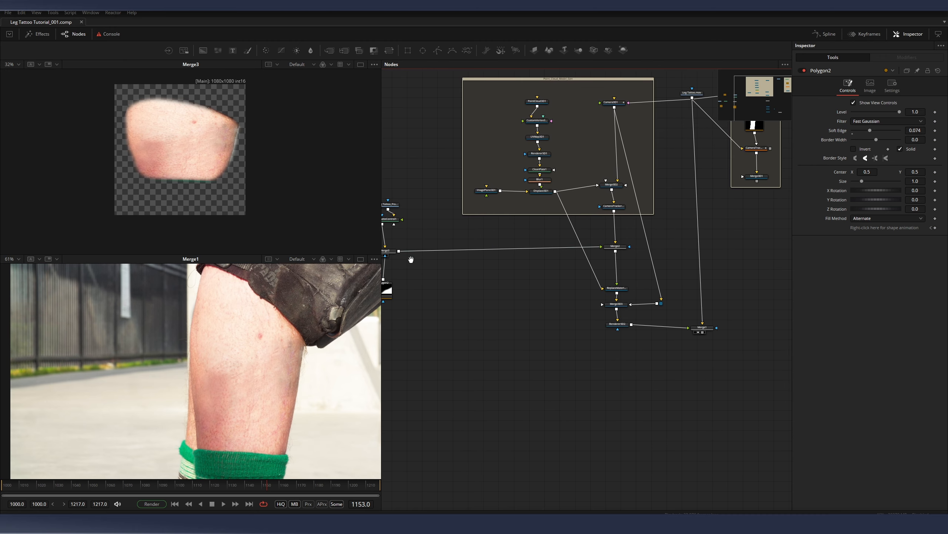
{"action": "left_click_drag", "start_coordinate": [411, 258], "coordinate": [558, 282]}
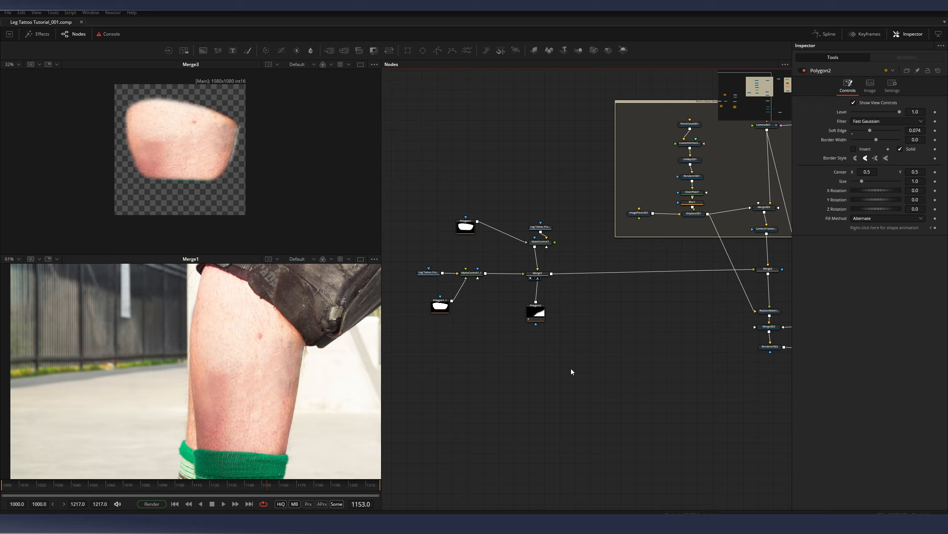
{"action": "key", "text": "shift+space"}
{"action": "type", "text": "under"}
{"action": "key", "text": "Return"}
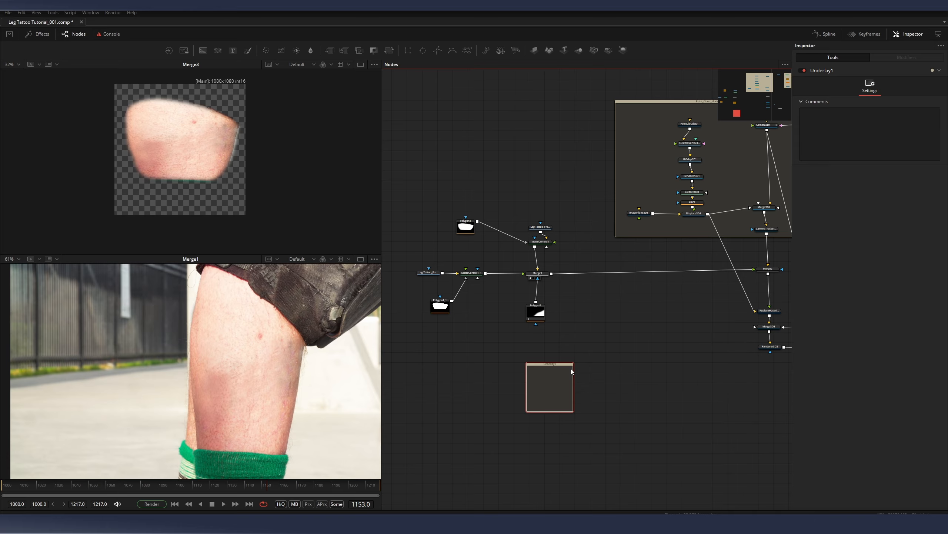
{"action": "left_click_drag", "start_coordinate": [558, 365], "coordinate": [575, 360]}
{"action": "key", "text": "F2"}
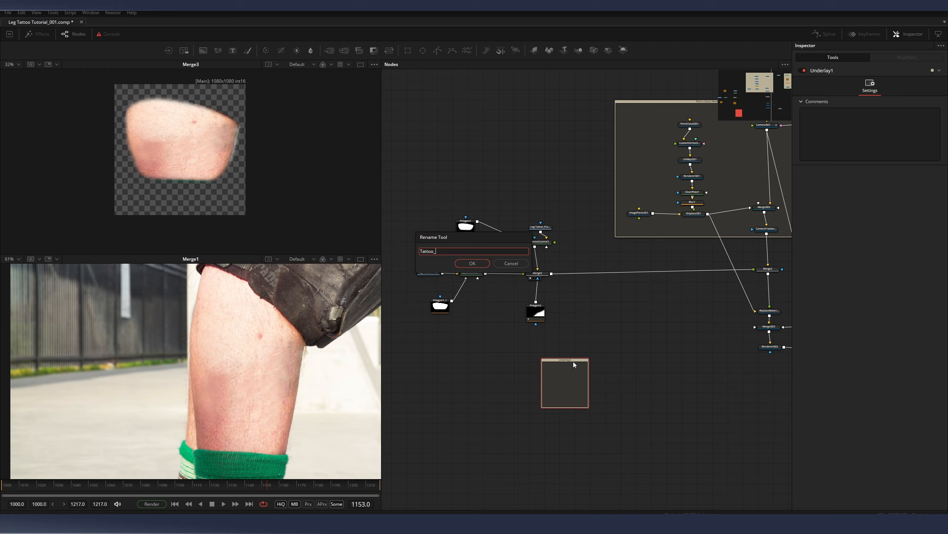
{"action": "key", "text": "Return"}
- Color the Tattoo_Removal underlay Orange and fit it around the paintout and mask nodes
{"action": "left_click_drag", "start_coordinate": [574, 361], "coordinate": [569, 359]}
{"action": "left_click", "coordinate": [931, 71]}
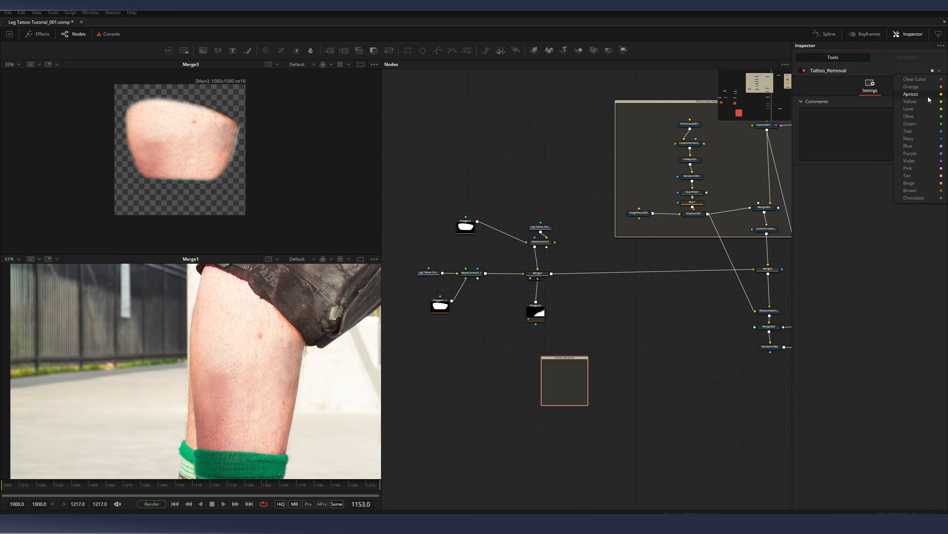
{"action": "left_click", "coordinate": [916, 89]}
{"action": "left_click_drag", "start_coordinate": [549, 358], "coordinate": [414, 192]}
{"action": "left_click_drag", "start_coordinate": [453, 240], "coordinate": [580, 350]}
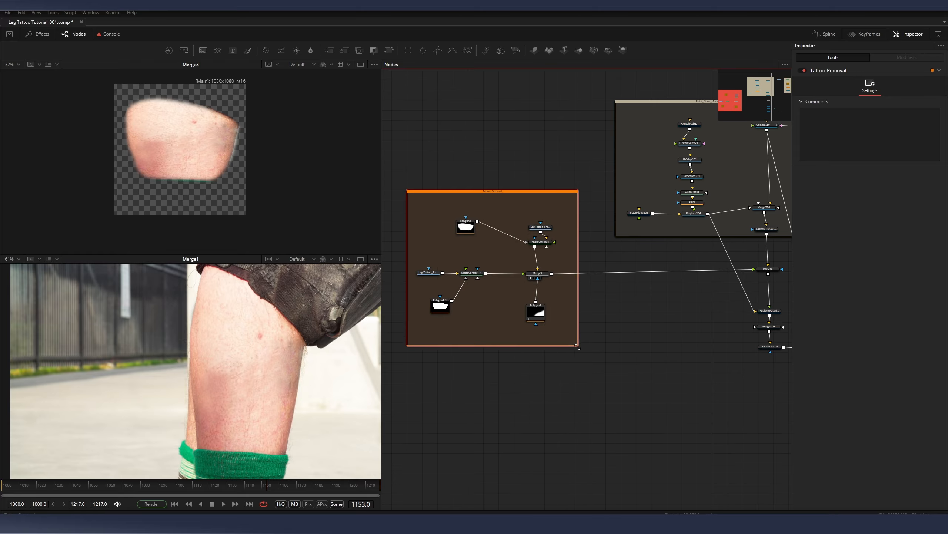
{"action": "mouse_move", "coordinate": [540, 188]}
{"action": "left_mouse_down"}
{"action": "mouse_move", "coordinate": [529, 182]}
{"action": "mouse_move", "coordinate": [537, 188]}
{"action": "left_mouse_up"}
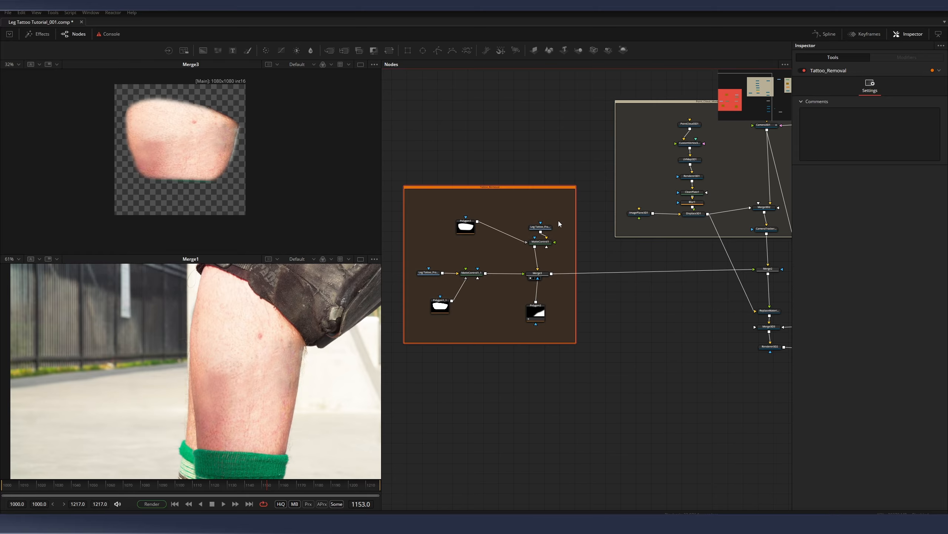
{"action": "left_click", "coordinate": [504, 186]}
- Move the material and render nodes below Merge2 down to make room, and show Merge2 in the first viewer
{"action": "scroll", "coordinate": [631, 299], "scroll_direction": "right", "scroll_amount": 5}
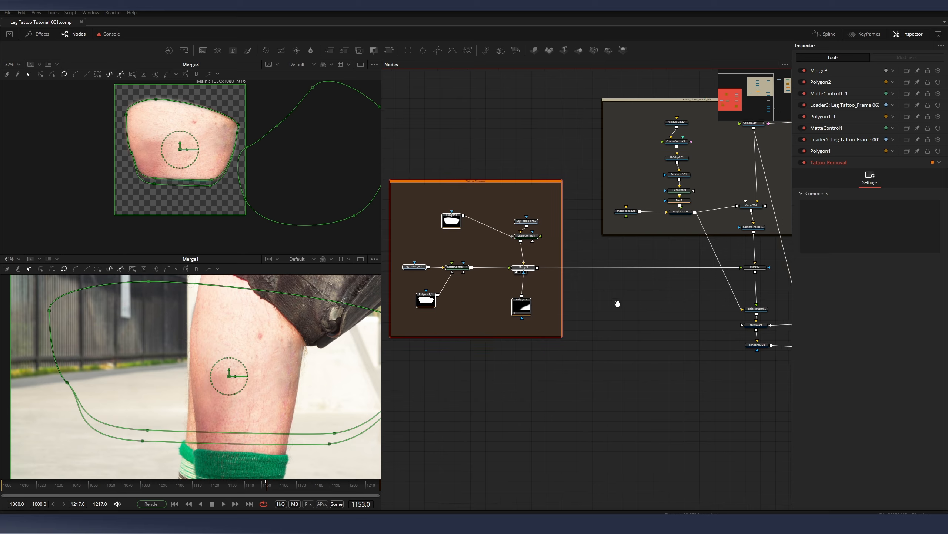
{"action": "left_click_drag", "start_coordinate": [589, 288], "coordinate": [765, 387]}
{"action": "left_click_drag", "start_coordinate": [654, 304], "coordinate": [655, 340]}
{"action": "left_click", "coordinate": [647, 259]}
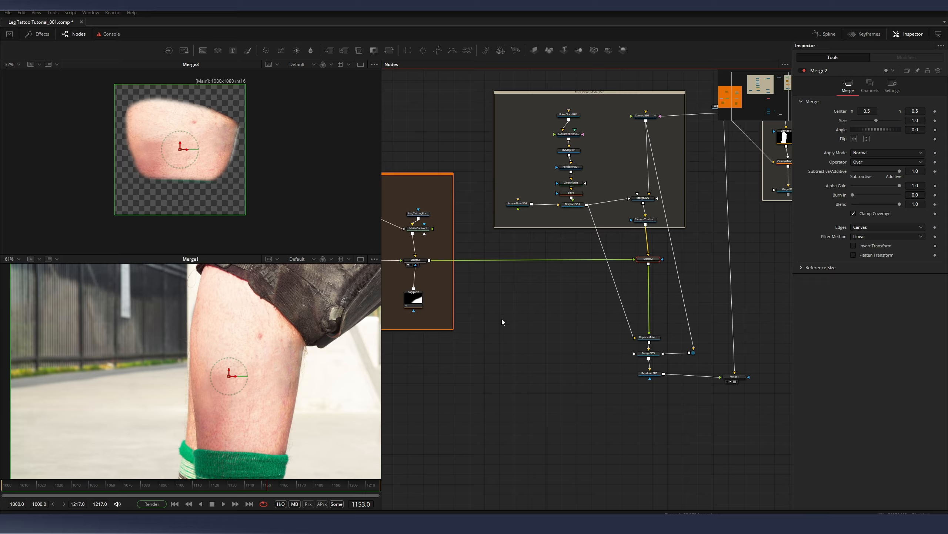
{"action": "left_click_drag", "start_coordinate": [555, 278], "coordinate": [675, 320]}
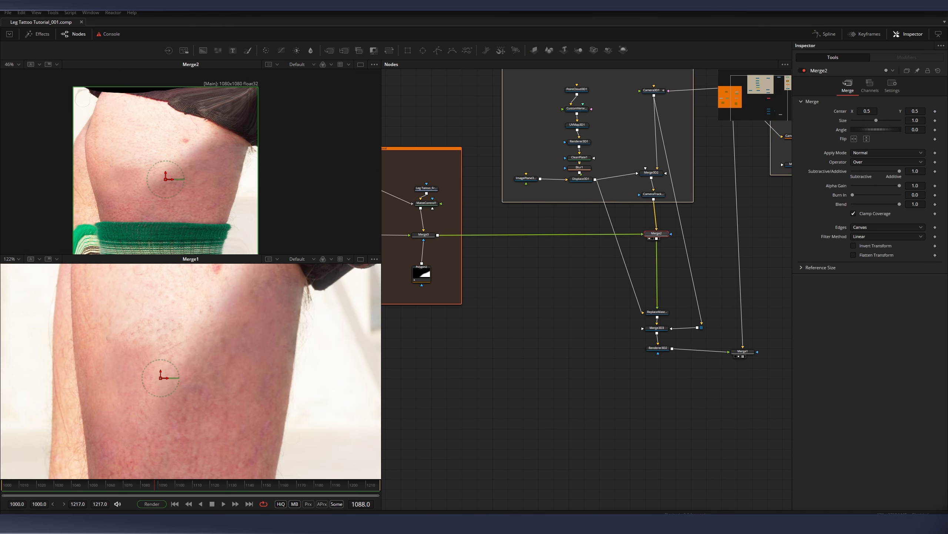
- Import the FIP_Icon_Outline image and merge it over the cleaned leg directly after Merge2
{"action": "left_click_drag", "start_coordinate": [563, 274], "coordinate": [495, 279]}
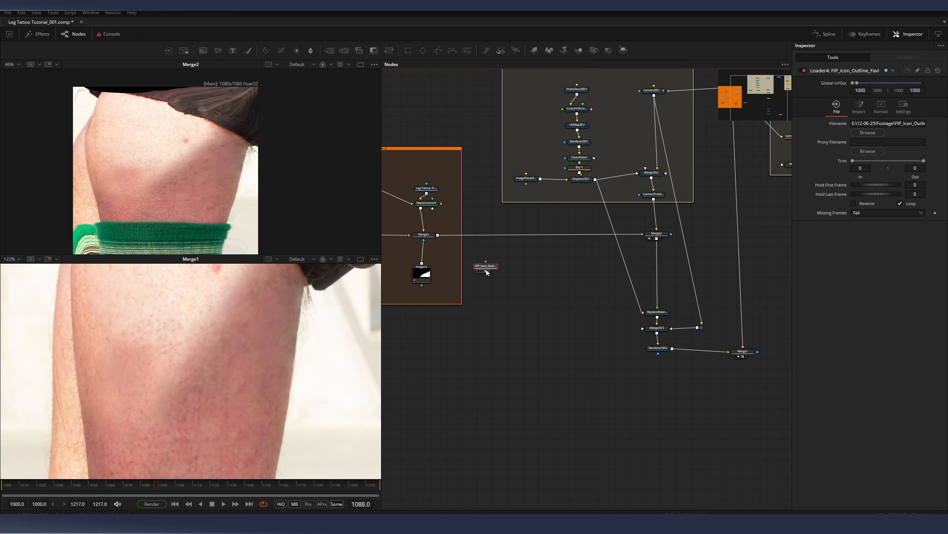
{"action": "left_click_drag", "start_coordinate": [486, 272], "coordinate": [658, 239]}
{"action": "scroll", "coordinate": [130, 364], "scroll_direction": "down", "scroll_amount": 3}
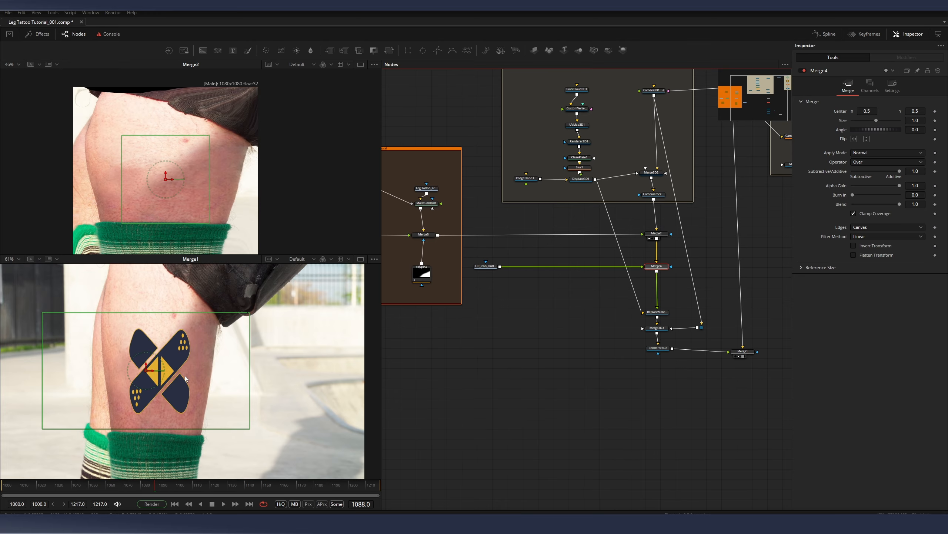
{"action": "left_click_drag", "start_coordinate": [185, 375], "coordinate": [183, 358]}
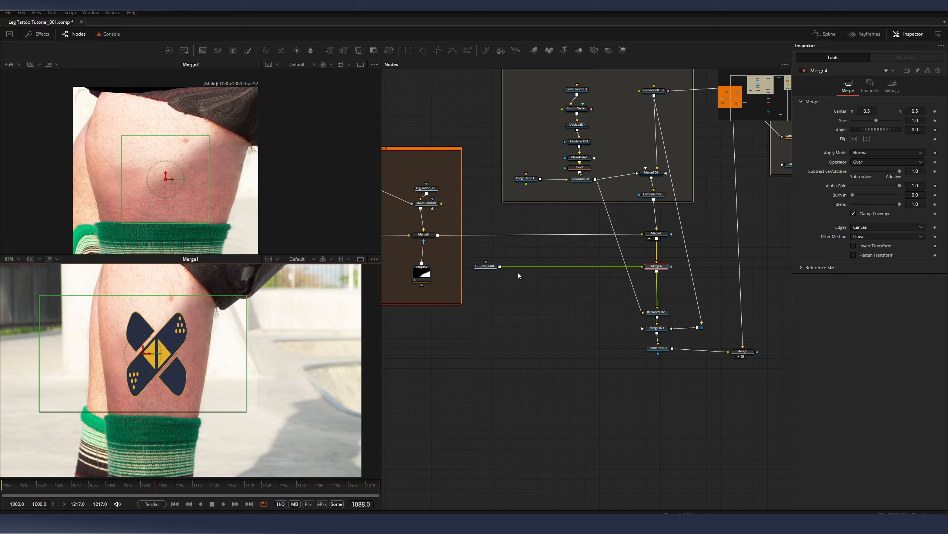
- Add a Transform after the FIP icon loader and set its Aspect to 0.6
{"action": "left_click", "coordinate": [495, 268]}
{"action": "key", "text": "shift+space"}
{"action": "type", "text": "xf"}
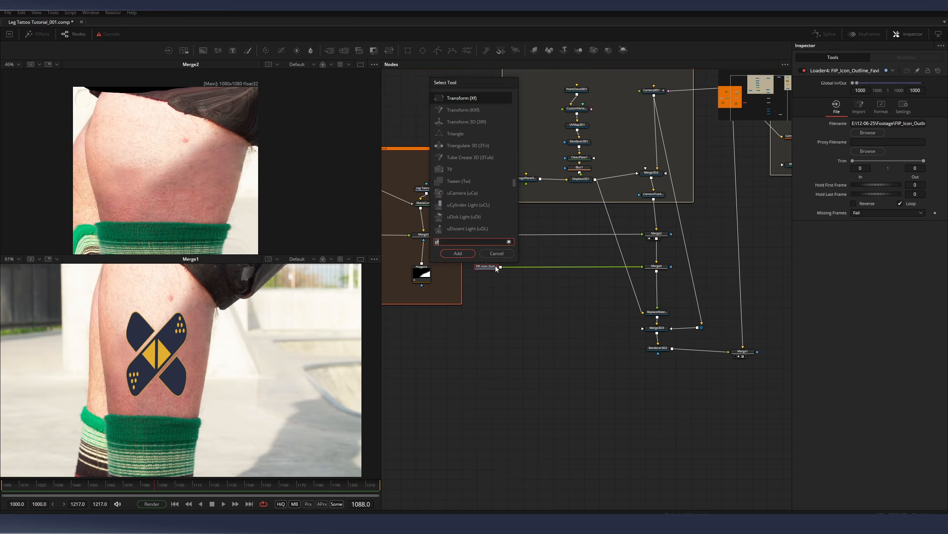
{"action": "key", "text": "Return"}
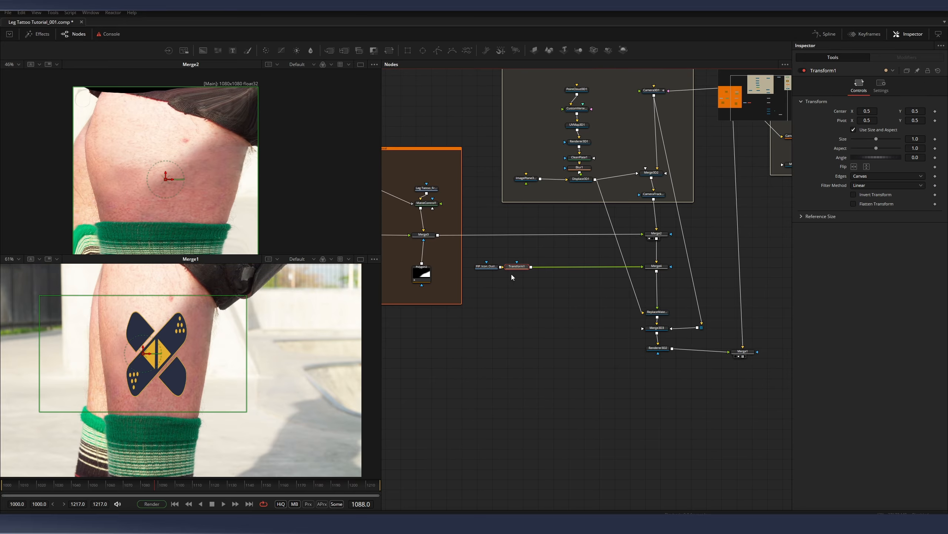
{"action": "left_click_drag", "start_coordinate": [927, 146], "coordinate": [904, 146]}
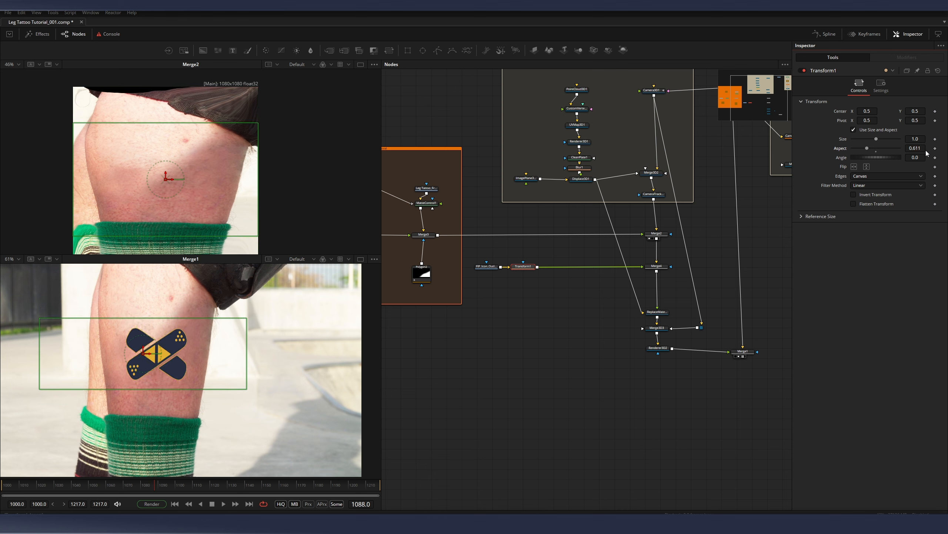
{"action": "key", "text": "Tab"}
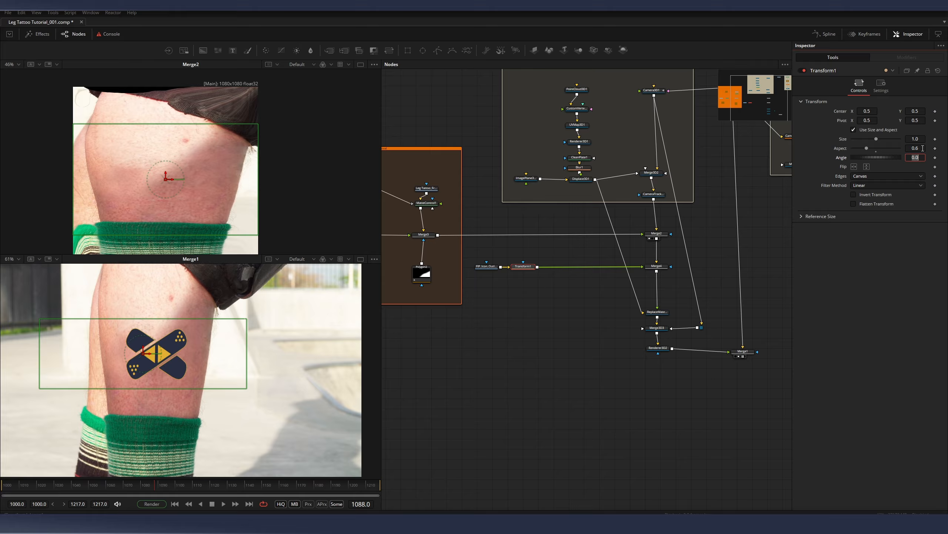
- Enlarge the icon on the leg to a Transform1 Size of about 1.258
{"action": "left_click_drag", "start_coordinate": [517, 269], "coordinate": [519, 269]}
{"action": "left_click_drag", "start_coordinate": [113, 318], "coordinate": [113, 309]}
{"action": "scroll", "coordinate": [146, 361], "scroll_direction": "up", "scroll_amount": 2}
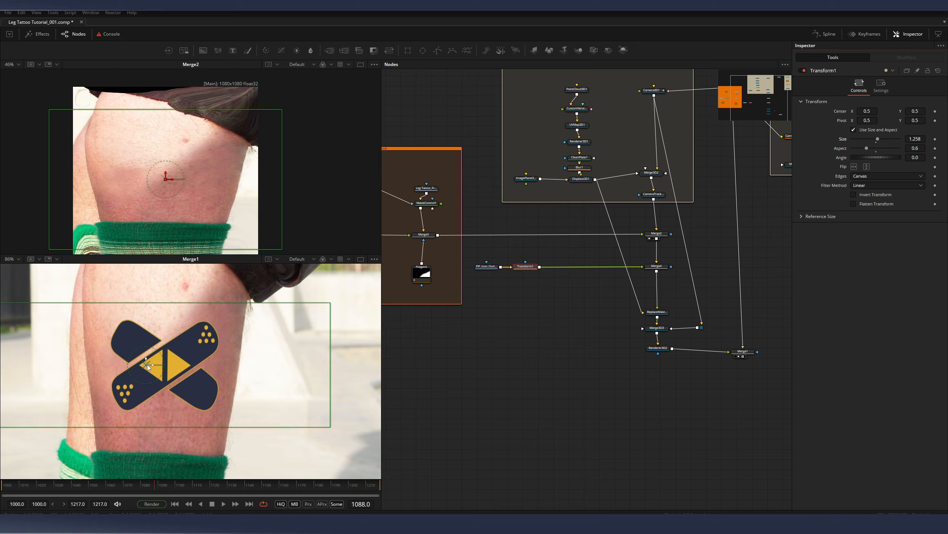
- Set Merge4's Apply Mode to Multiply so the icon blends into the skin, and save the composition
{"action": "scroll", "coordinate": [182, 347], "scroll_direction": "down", "scroll_amount": 2}
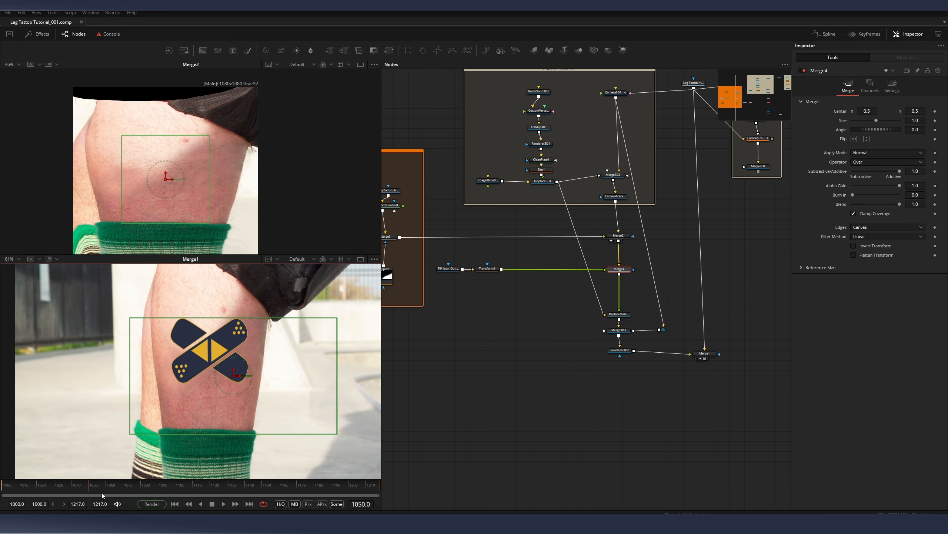
{"action": "left_click_drag", "start_coordinate": [102, 492], "coordinate": [135, 491]}
{"action": "left_click", "coordinate": [618, 274]}
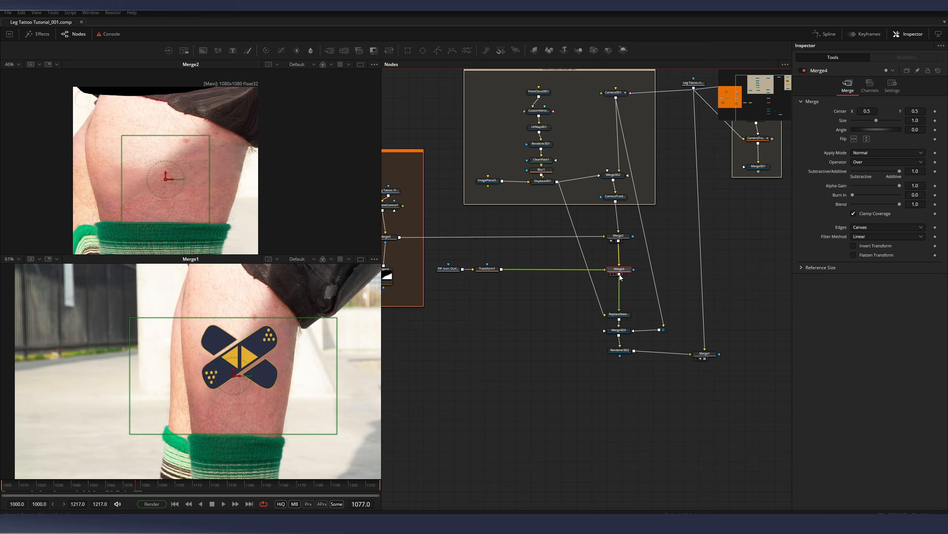
{"action": "left_click", "coordinate": [875, 154]}
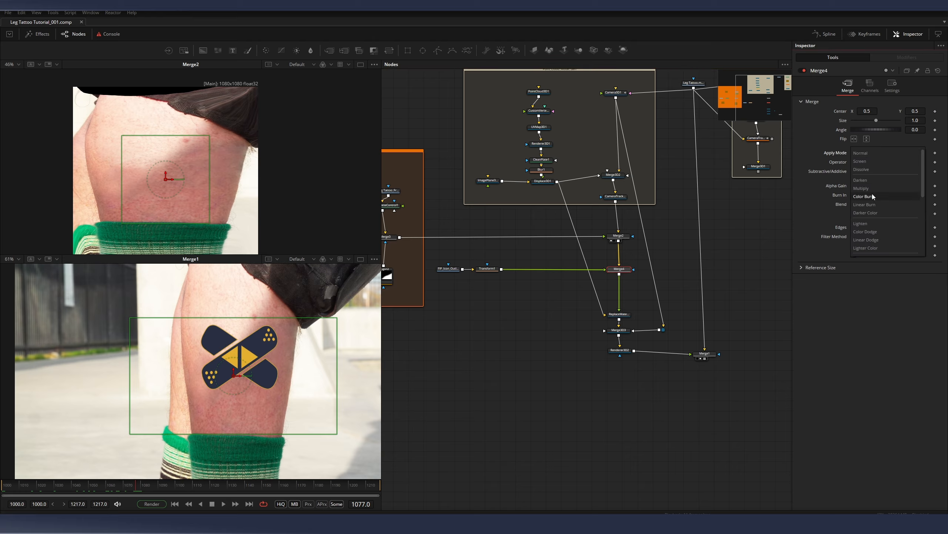
{"action": "left_click", "coordinate": [863, 188]}
{"action": "scroll", "coordinate": [277, 354], "scroll_direction": "up", "scroll_amount": 3}
{"action": "key", "text": "ctrl+s"}
- Lower Merge4's Gain to 0.764 and play the shot to judge the tattoo's strength
{"action": "left_click_drag", "start_coordinate": [273, 355], "coordinate": [288, 341]}
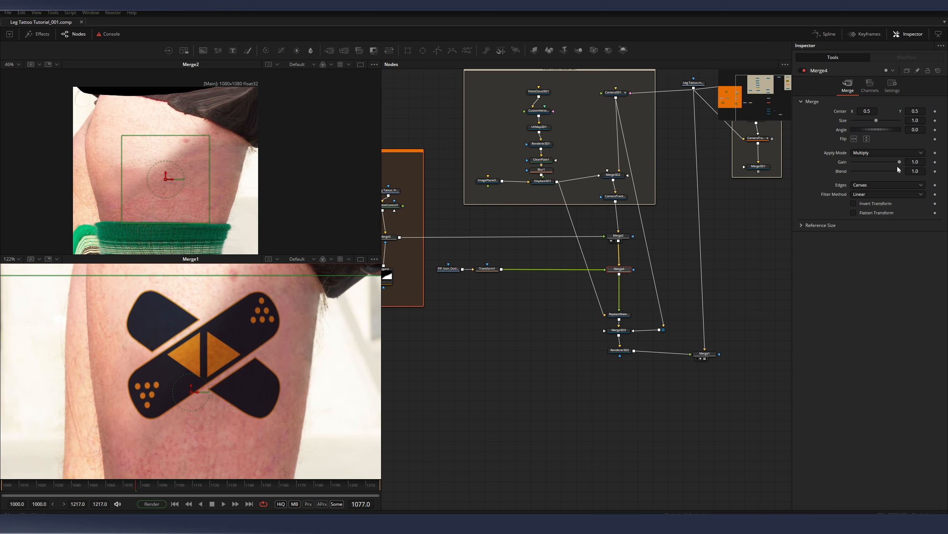
{"action": "left_click_drag", "start_coordinate": [900, 162], "coordinate": [891, 163]}
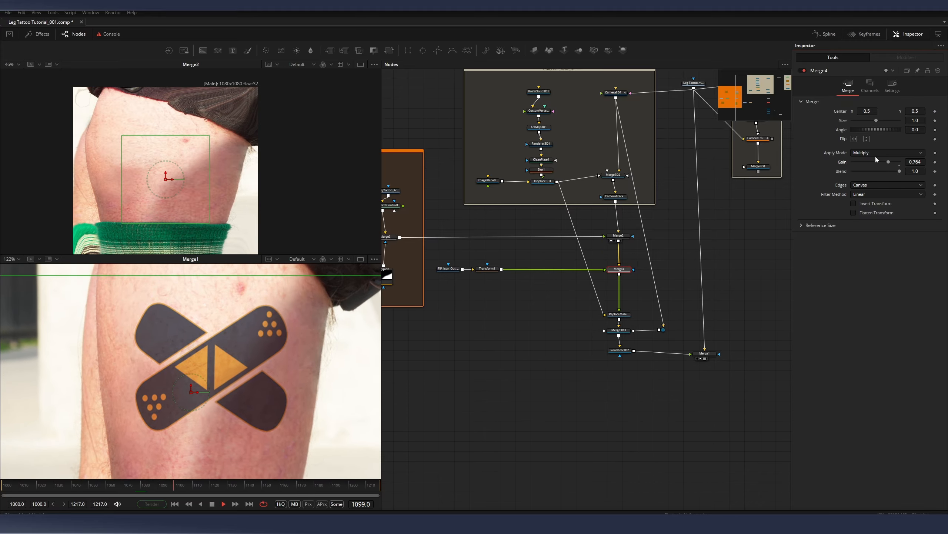
{"action": "key", "text": "space"}
- Try a Color Corrector node fed by Merge2 as the basis for masking the tattoo
{"action": "left_click_drag", "start_coordinate": [550, 292], "coordinate": [510, 288]}
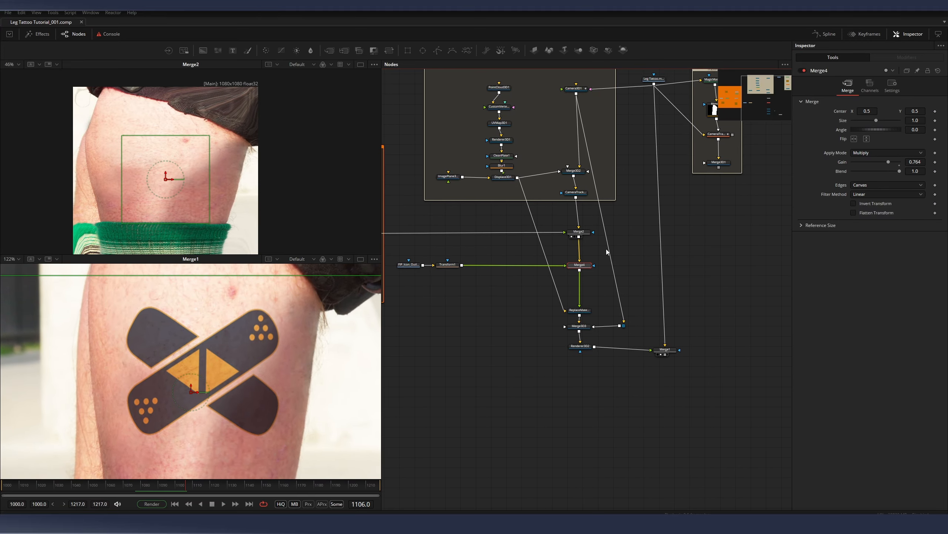
{"action": "scroll", "coordinate": [606, 249], "scroll_direction": "right", "scroll_amount": 3}
{"action": "left_click", "coordinate": [587, 254]}
{"action": "key", "text": "shift+space"}
{"action": "type", "text": "xf"}
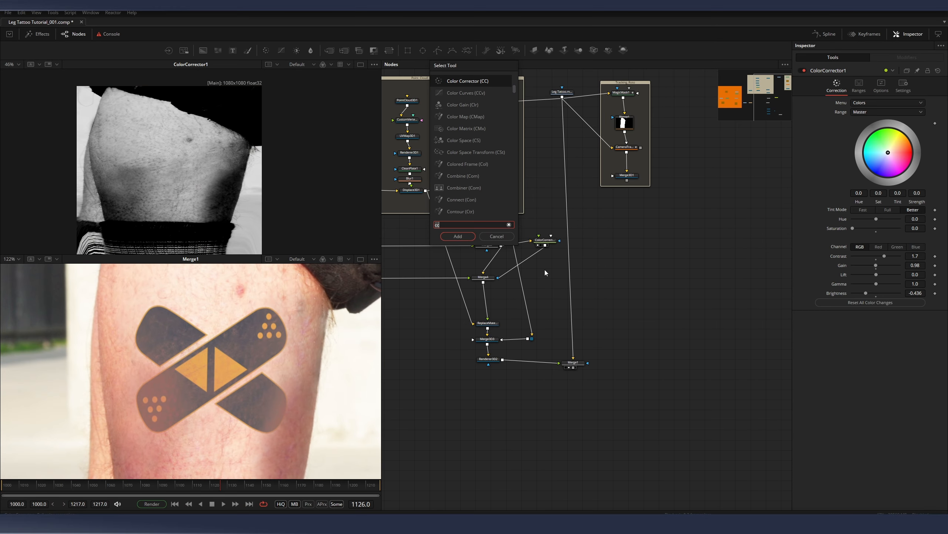
- Add a Luma Keyer fed by Merge2, check its alpha in the first viewer, and connect it as Merge4's effect mask
{"action": "type", "text": "luma"}
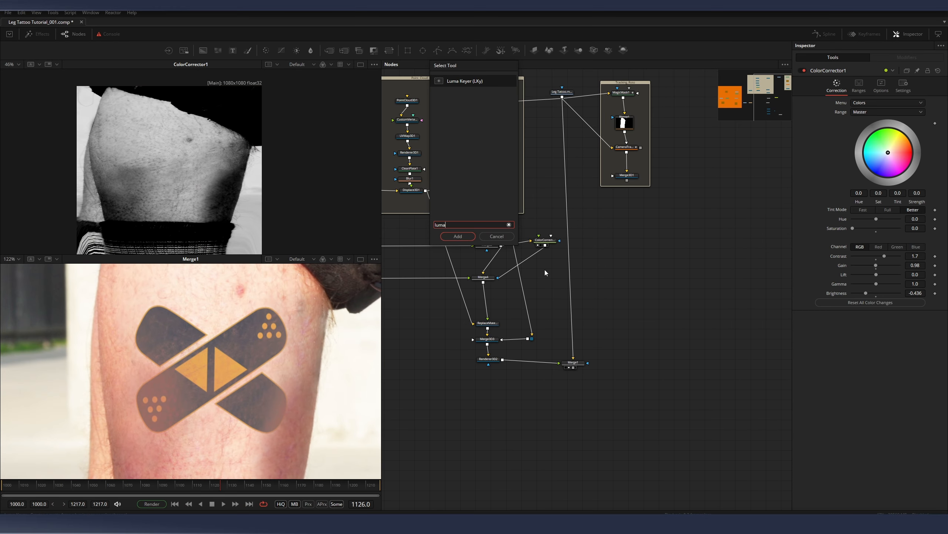
{"action": "key", "text": "Return"}
{"action": "left_click_drag", "start_coordinate": [501, 245], "coordinate": [175, 108]}
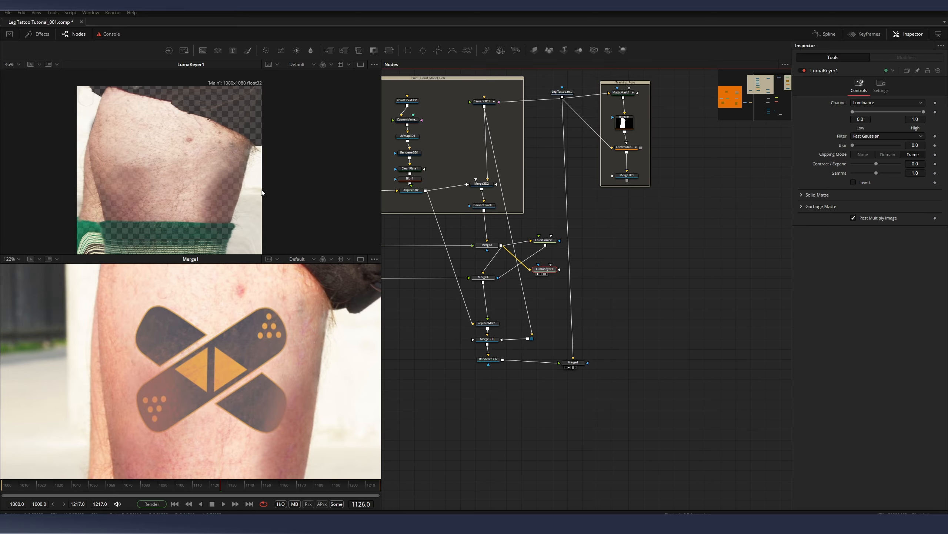
{"action": "left_click", "coordinate": [325, 65]}
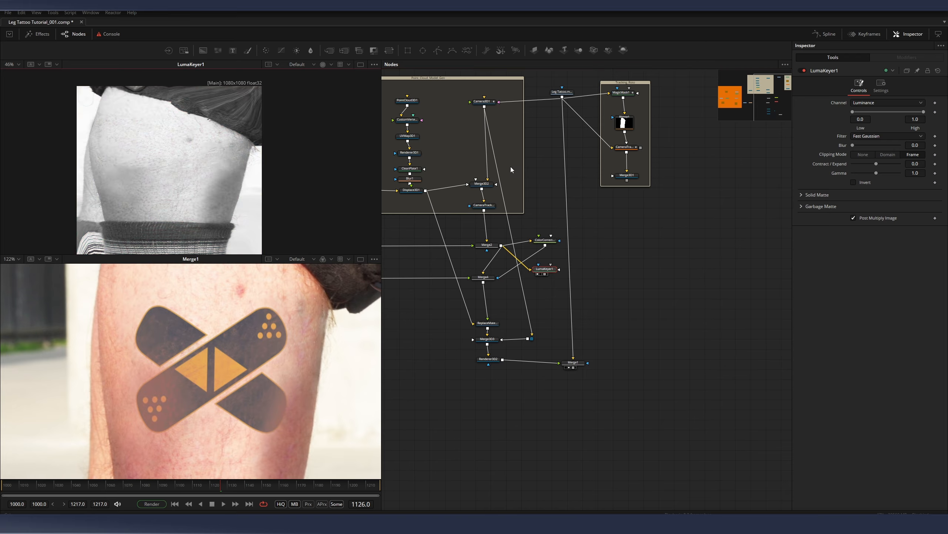
{"action": "key", "text": "c"}
{"action": "left_click_drag", "start_coordinate": [514, 274], "coordinate": [483, 280]}
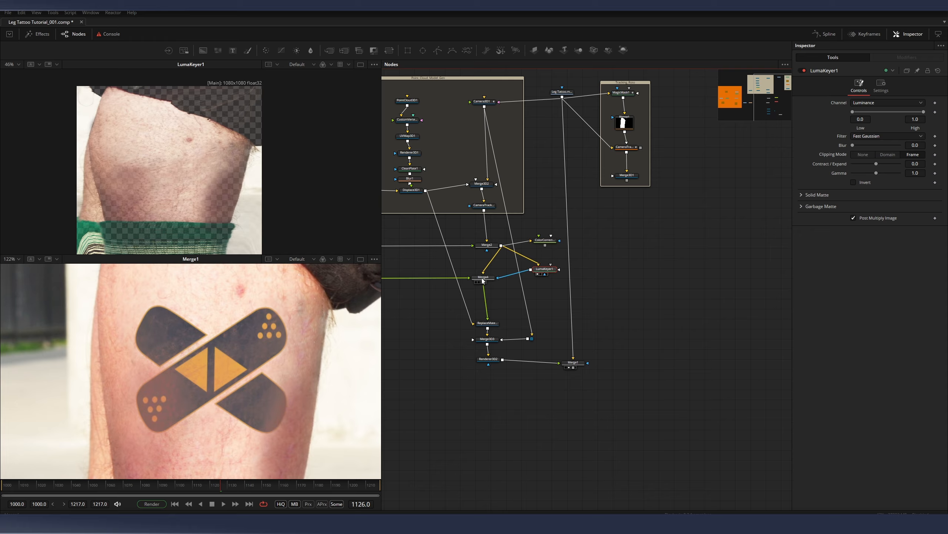
{"action": "left_click_drag", "start_coordinate": [551, 270], "coordinate": [550, 272]}
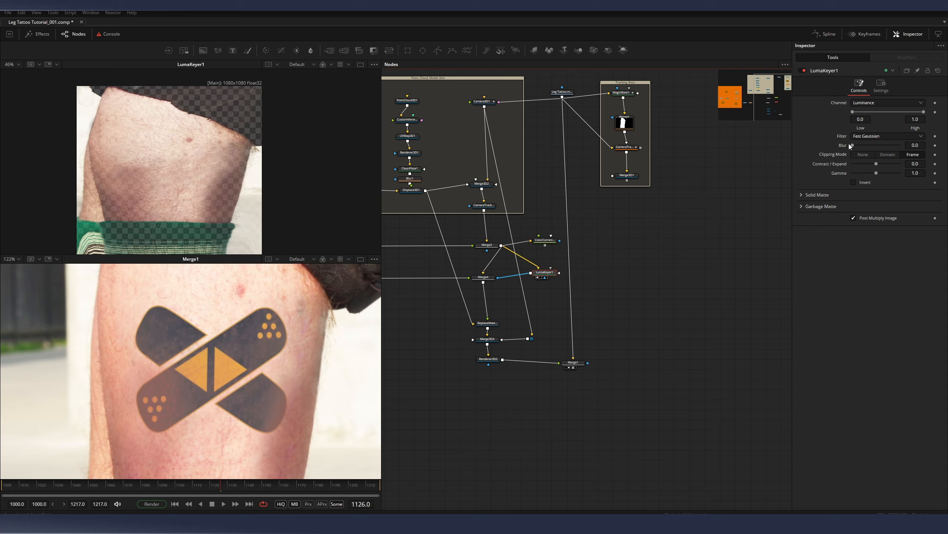
- Invert the LumaKeyer1 matte and raise its Low threshold to 0.606
{"action": "mouse_move", "coordinate": [854, 114]}
{"action": "left_mouse_down"}
{"action": "mouse_move", "coordinate": [902, 111]}
{"action": "mouse_move", "coordinate": [852, 112]}
{"action": "left_mouse_up"}
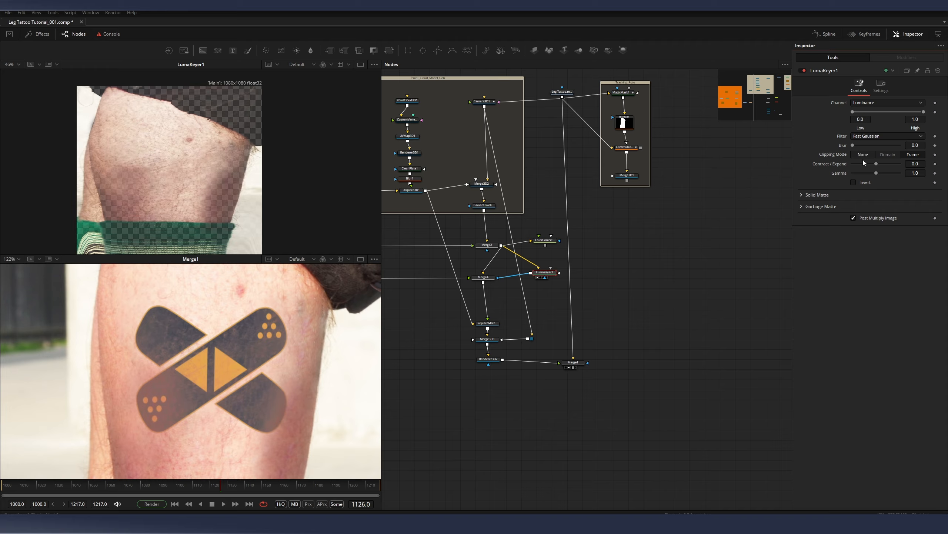
{"action": "left_click", "coordinate": [857, 183]}
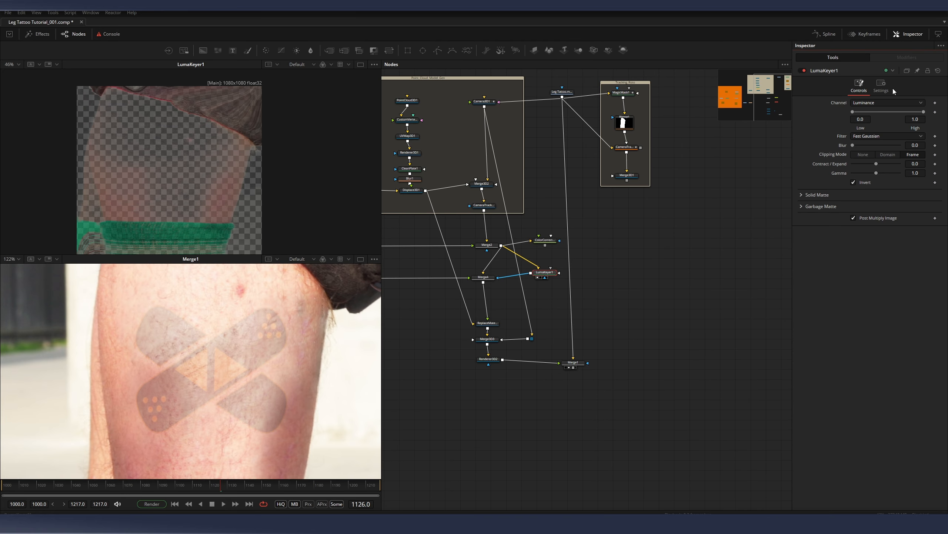
{"action": "left_click_drag", "start_coordinate": [856, 111], "coordinate": [895, 113]}
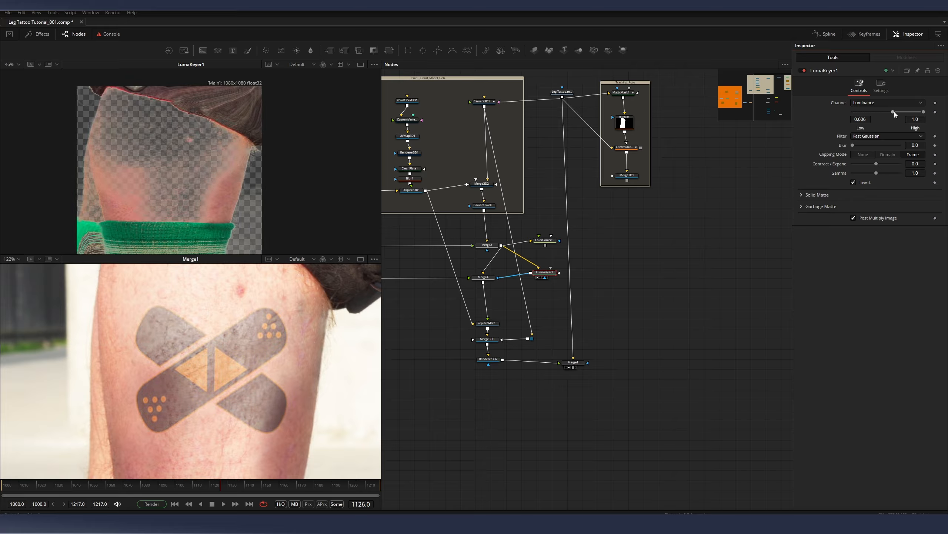
{"action": "key", "text": "space"}
{"action": "key", "text": "space"}
- Delete the unused ColorCorrector1 node and line LumaKeyer1 up beside Merge4
{"action": "left_click", "coordinate": [555, 243]}
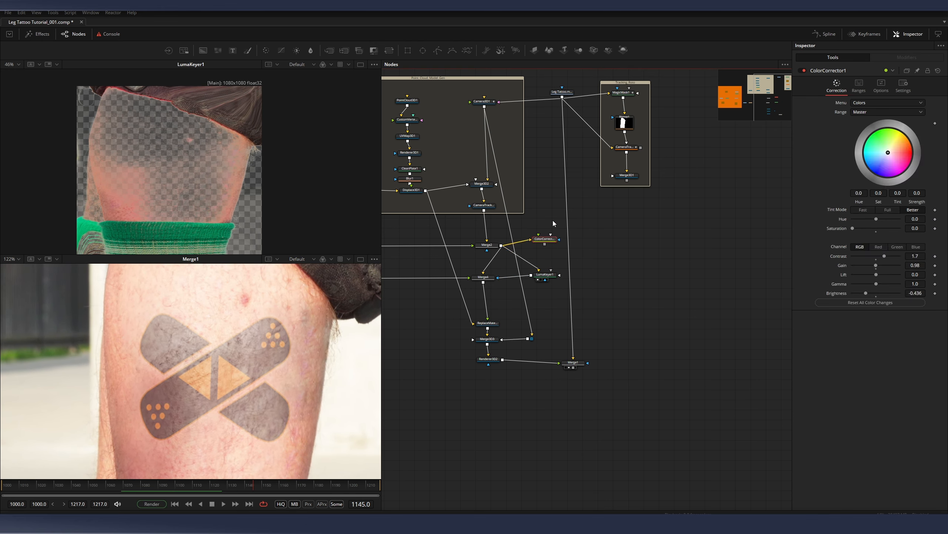
{"action": "key", "text": "Delete"}
{"action": "left_click", "coordinate": [546, 279]}
- Play and scrub through the shot, examining how the luma-masked tattoo blends in lit and shaded skin
{"action": "key", "text": "space"}
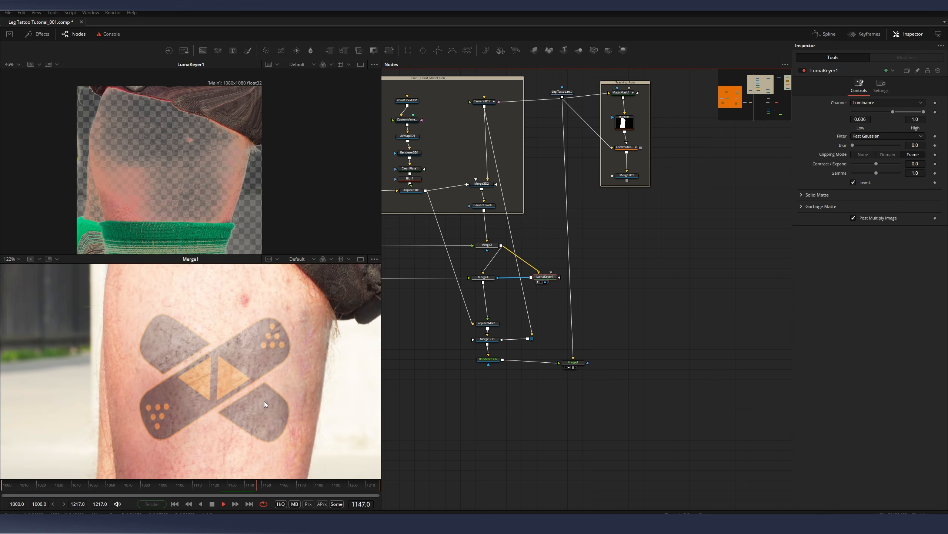
{"action": "scroll", "coordinate": [257, 418], "scroll_direction": "down", "scroll_amount": 3}
{"action": "key", "text": "space"}
{"action": "left_click_drag", "start_coordinate": [153, 491], "coordinate": [57, 483]}
{"action": "scroll", "coordinate": [225, 360], "scroll_direction": "up", "scroll_amount": 2}
{"action": "key", "text": "space"}
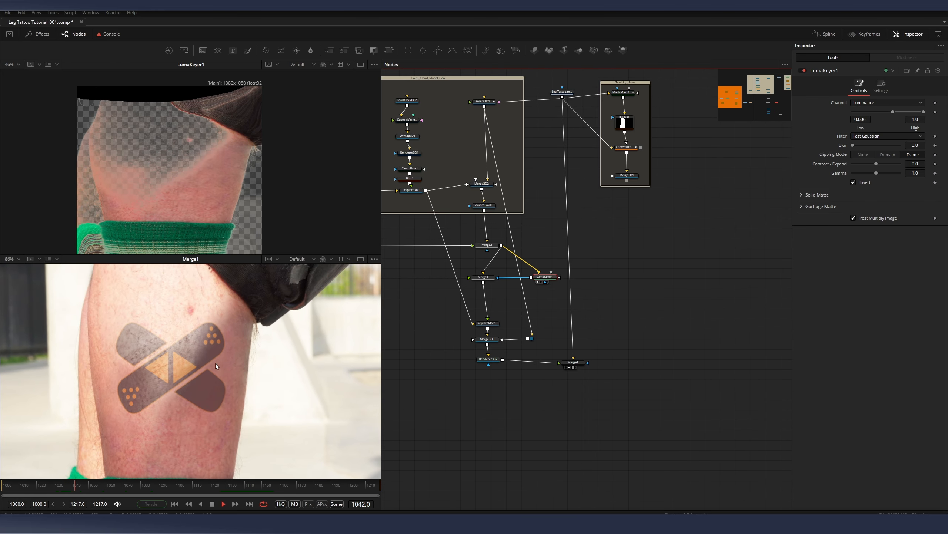
{"action": "scroll", "coordinate": [209, 363], "scroll_direction": "up", "scroll_amount": 2}
{"action": "key", "text": "space"}
{"action": "scroll", "coordinate": [226, 345], "scroll_direction": "down", "scroll_amount": 8}
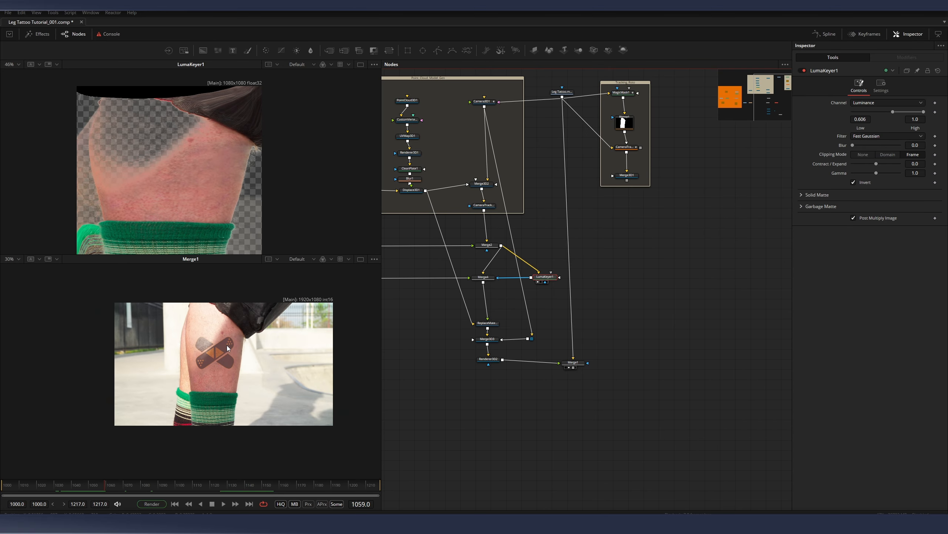
{"action": "scroll", "coordinate": [226, 346], "scroll_direction": "up", "scroll_amount": 8}
{"action": "key", "text": "ctrl+s"}
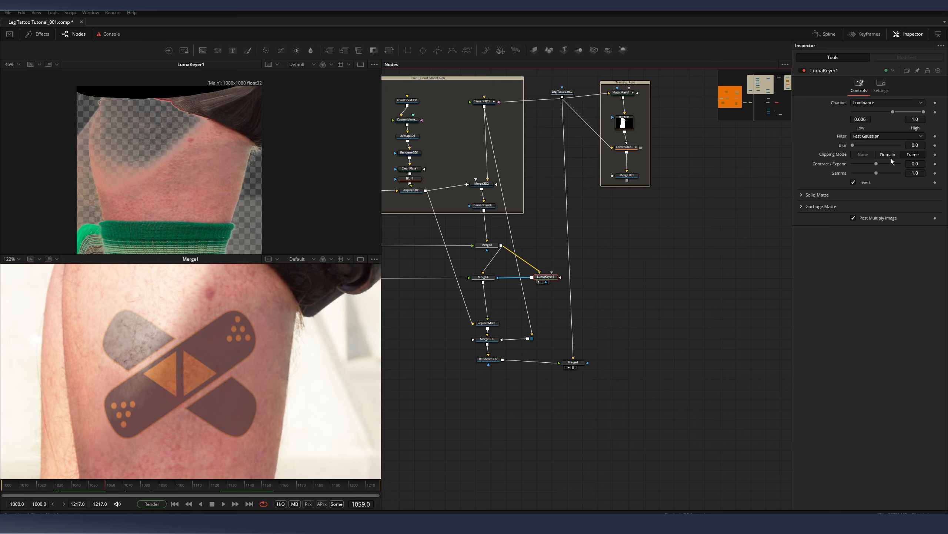
- Try other Low and High luminance thresholds on LumaKeyer1 and scrub the shot to compare
{"action": "mouse_move", "coordinate": [892, 112]}
{"action": "left_mouse_down"}
{"action": "mouse_move", "coordinate": [847, 113]}
{"action": "mouse_move", "coordinate": [910, 112]}
{"action": "left_mouse_up"}
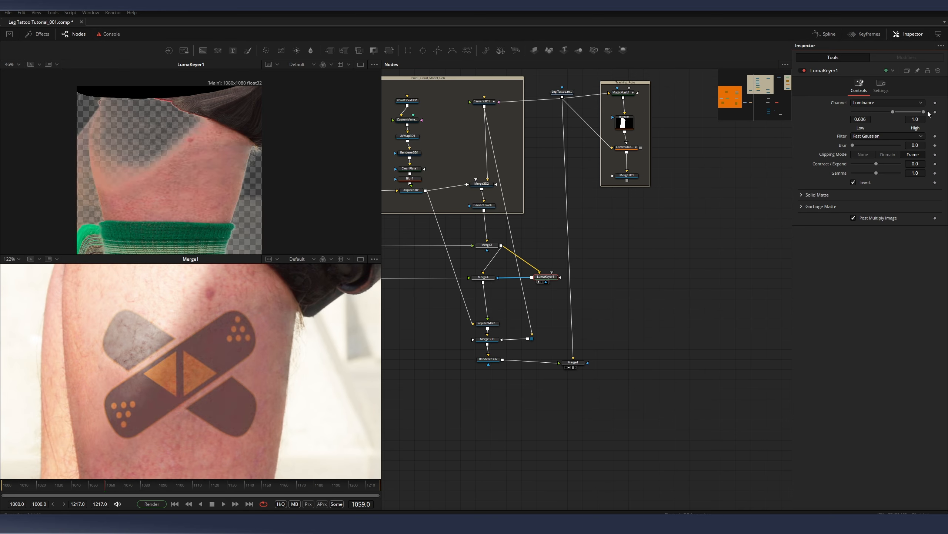
{"action": "mouse_move", "coordinate": [924, 112]}
{"action": "left_mouse_down"}
{"action": "mouse_move", "coordinate": [915, 113]}
{"action": "mouse_move", "coordinate": [926, 112]}
{"action": "left_mouse_up"}
{"action": "left_click_drag", "start_coordinate": [94, 484], "coordinate": [1, 486]}
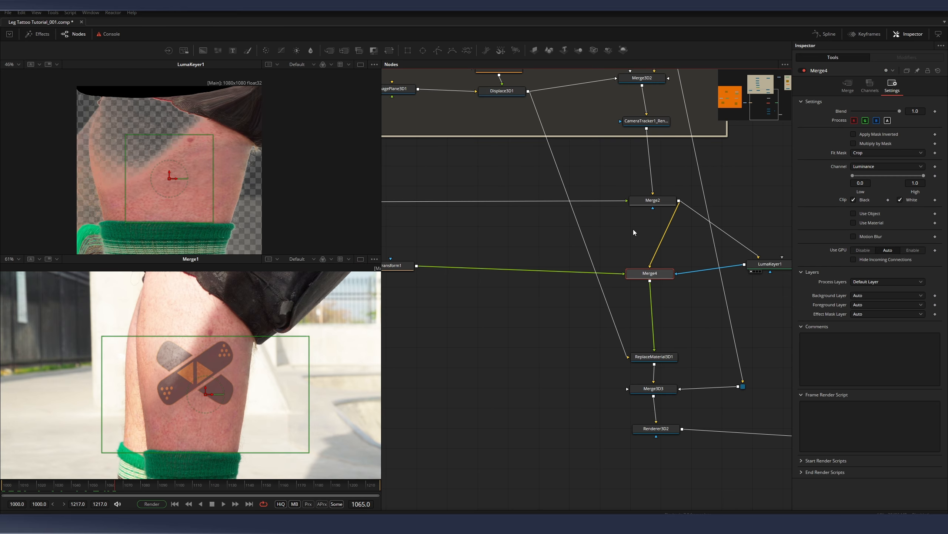
{"action": "key", "text": "shift+space"}
{"action": "type", "text": "merge"}
{"action": "key", "text": "Return"}
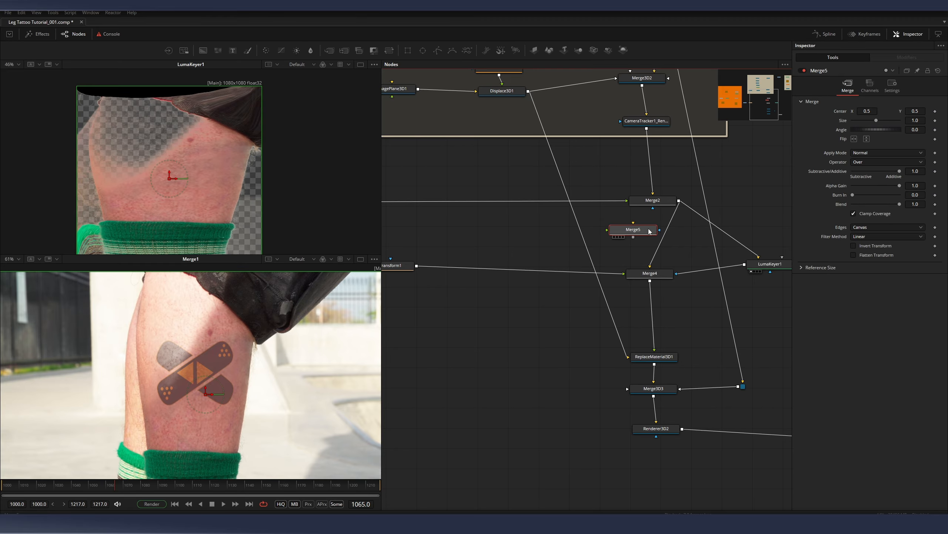
{"action": "key", "text": "Delete"}
- Duplicate Merge4 and insert the copy between Merge2 and Merge4
{"action": "left_click", "coordinate": [646, 275]}
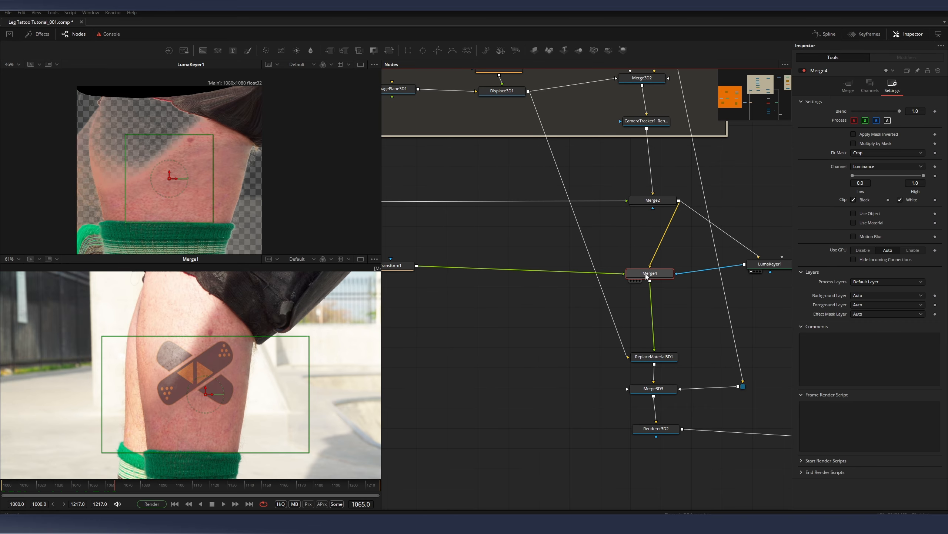
{"action": "key", "text": "ctrl+c"}
{"action": "key", "text": "ctrl+v"}
{"action": "left_click_drag", "start_coordinate": [599, 228], "coordinate": [669, 241]}
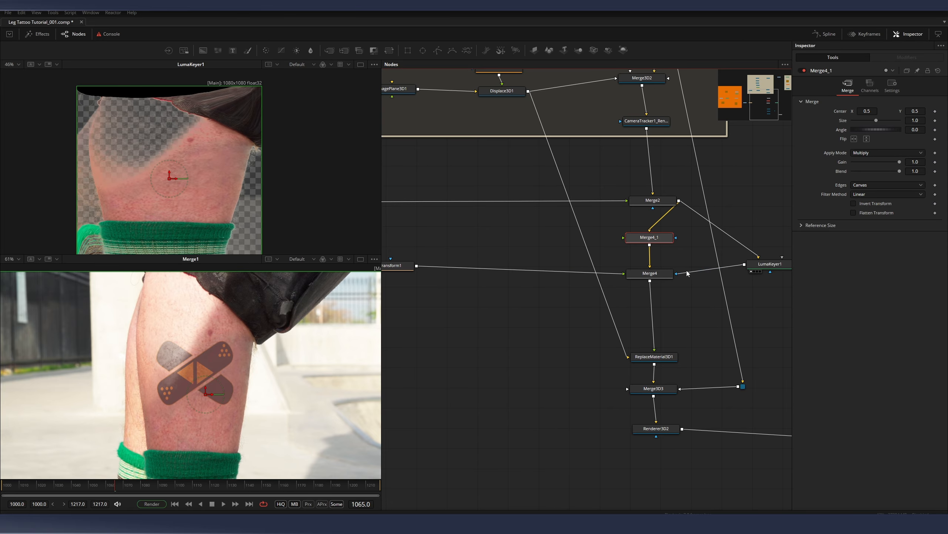
- Feed Transform1 into Merge4_1 as its foreground and lower that merge's Blend to 0.181
{"action": "left_click_drag", "start_coordinate": [776, 252], "coordinate": [637, 291]}
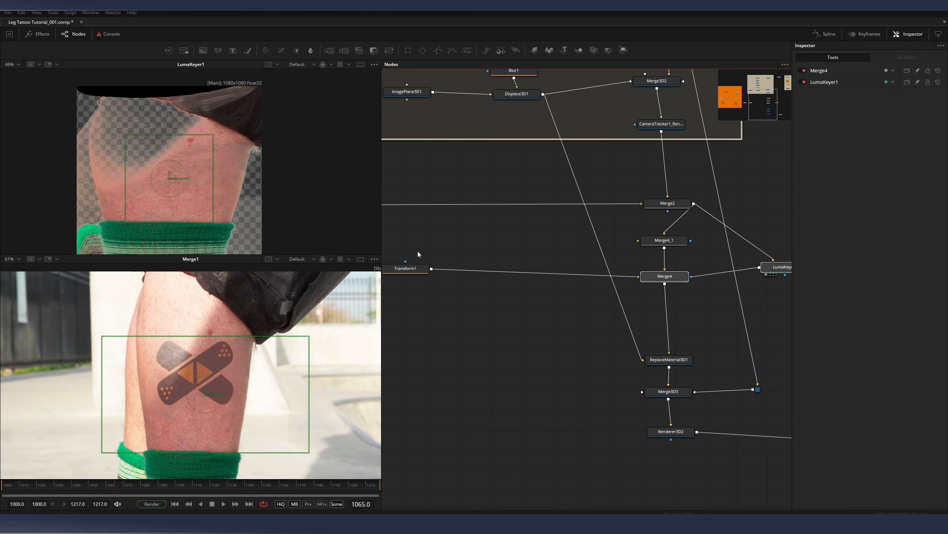
{"action": "left_click", "coordinate": [660, 242]}
{"action": "left_click_drag", "start_coordinate": [899, 171], "coordinate": [861, 171]}
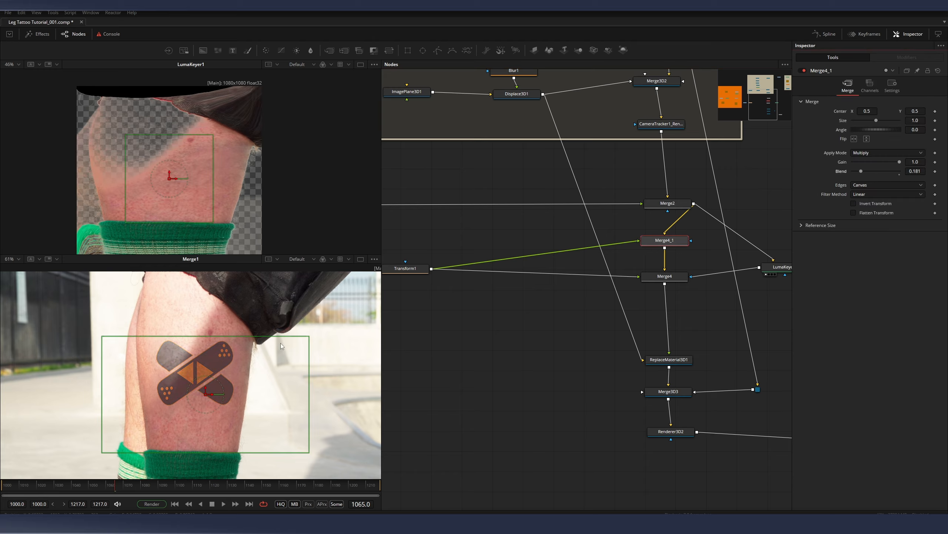
{"action": "scroll", "coordinate": [243, 343], "scroll_direction": "up", "scroll_amount": 2}
{"action": "left_click_drag", "start_coordinate": [240, 360], "coordinate": [274, 336]}
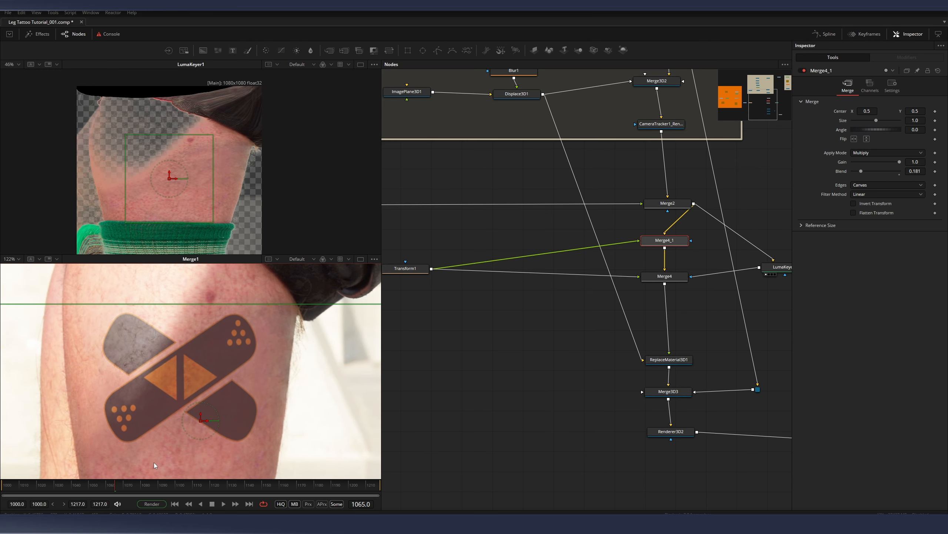
- Scrub back to frame 1039 and play the shot to check the two-layer tattoo blend
{"action": "left_click_drag", "start_coordinate": [90, 487], "coordinate": [70, 486]}
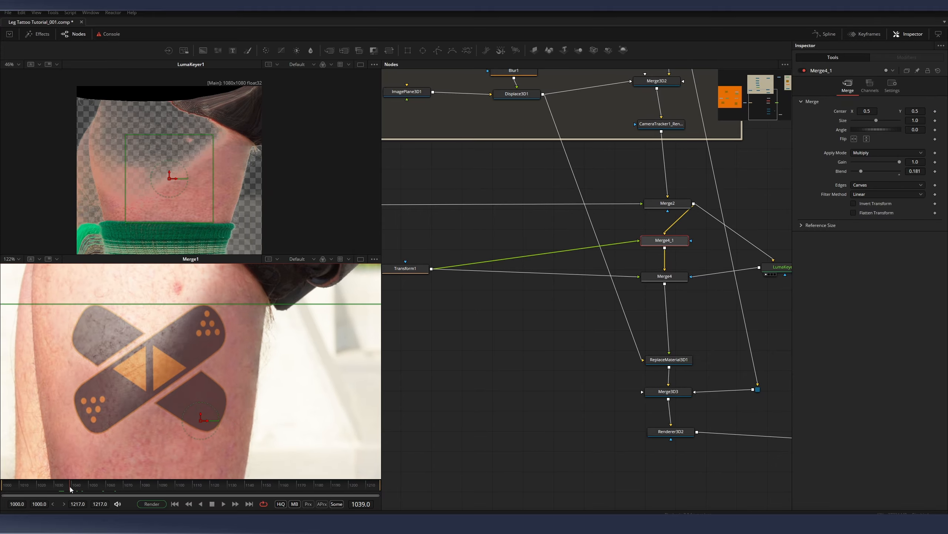
{"action": "left_click_drag", "start_coordinate": [635, 288], "coordinate": [574, 285]}
{"action": "key", "text": "space"}
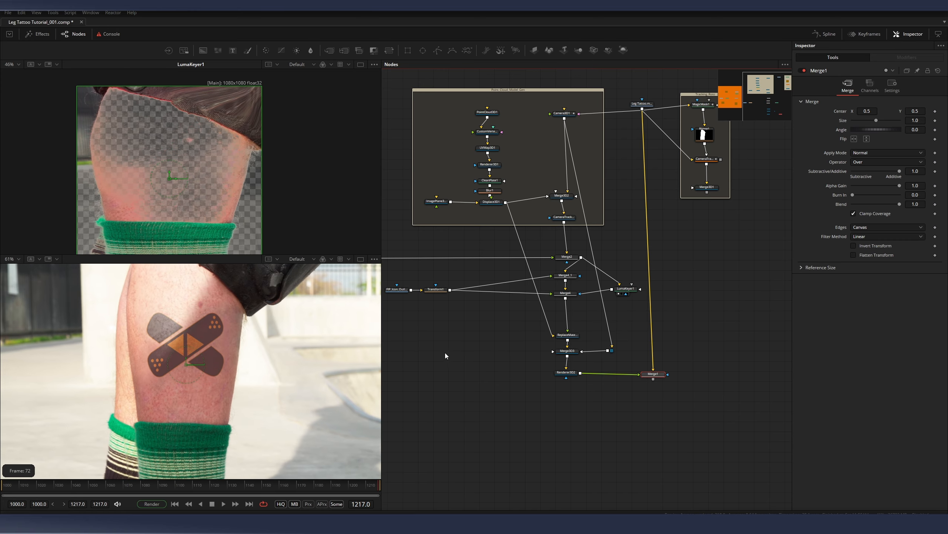
- Examine the new tattoo up close in the rendered preview and toggle the preview's loop playback
{"action": "scroll", "coordinate": [226, 329], "scroll_direction": "up", "scroll_amount": 2}
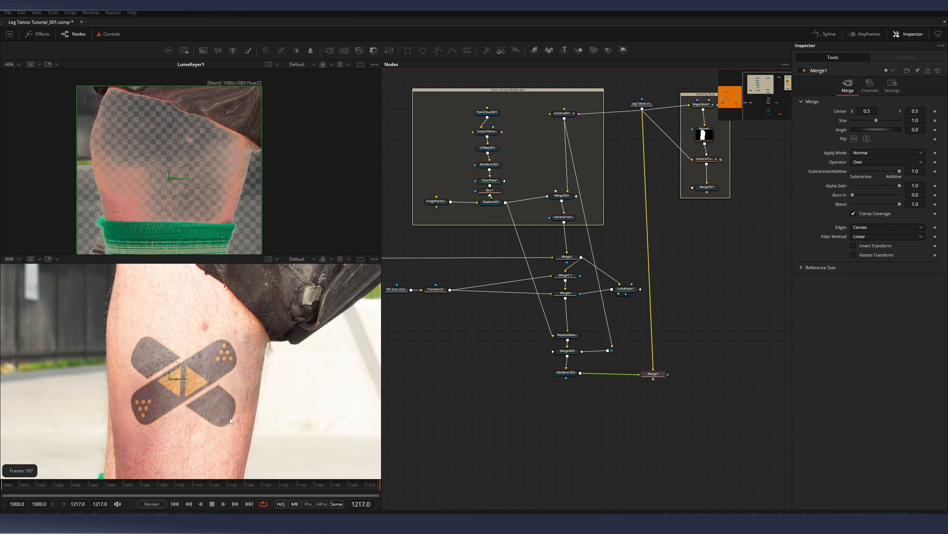
{"action": "left_click", "coordinate": [442, 362]}
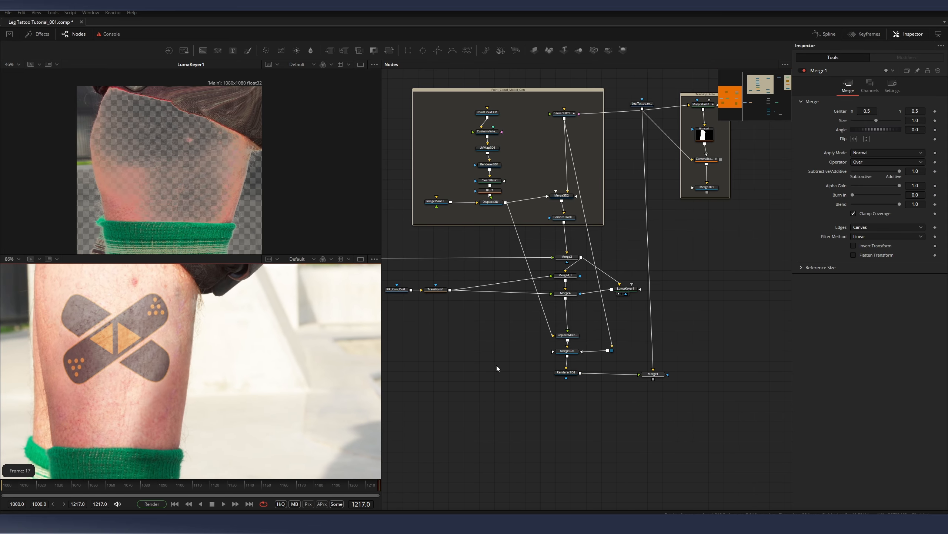
{"action": "left_click", "coordinate": [562, 277]}
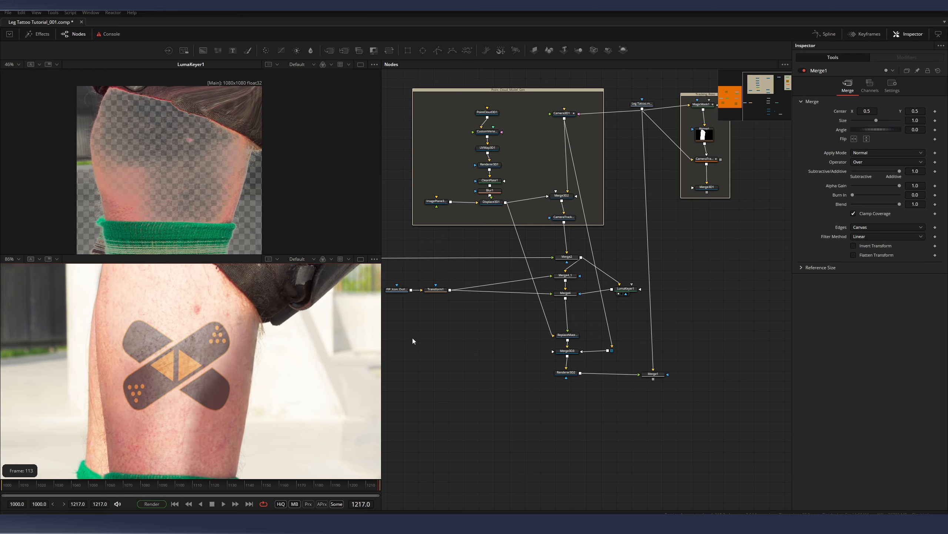
{"action": "left_click", "coordinate": [473, 359]}
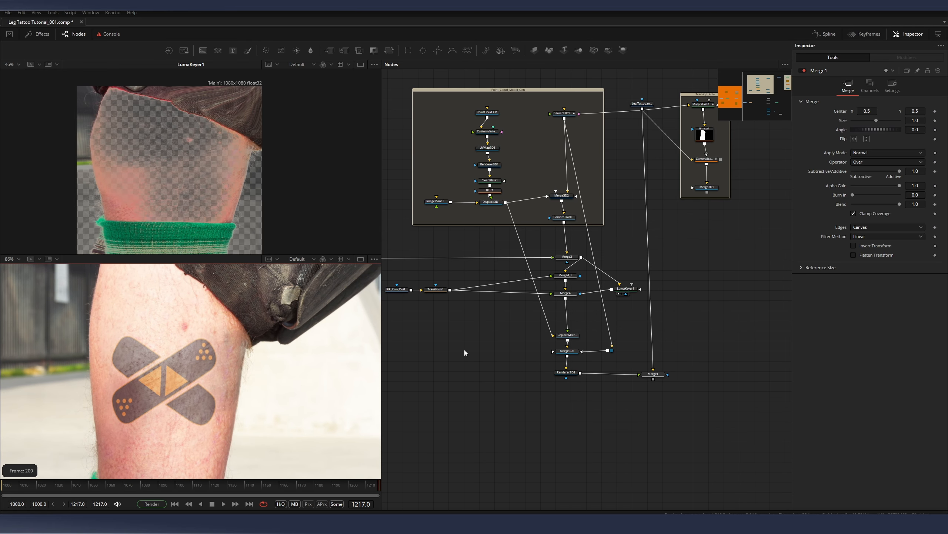
{"action": "right_click", "coordinate": [318, 378]}
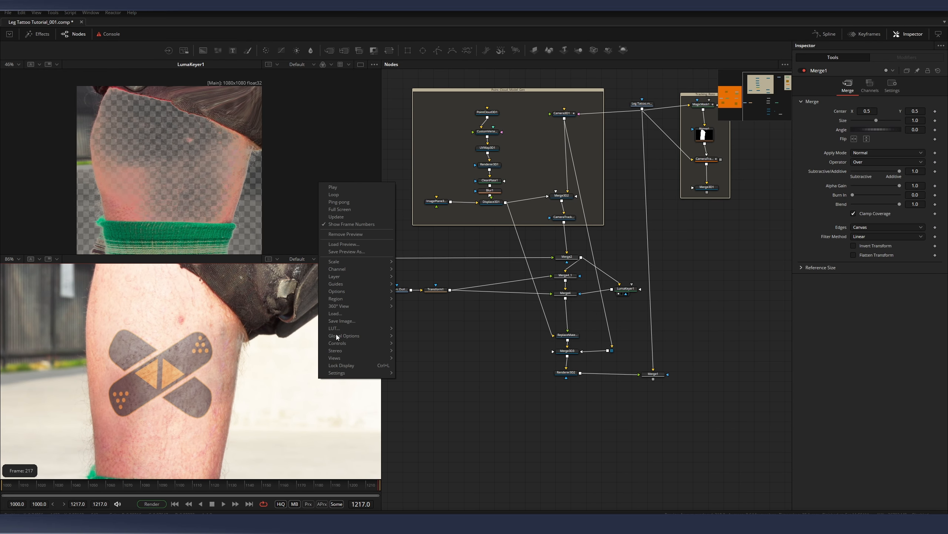
{"action": "left_click", "coordinate": [345, 194]}
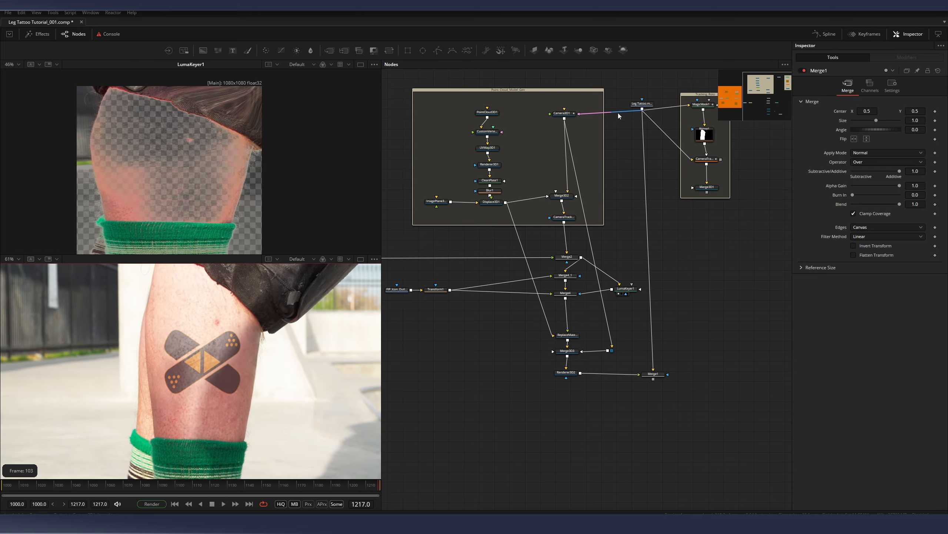
- Display the original Leg Tattoo.mov clip alongside the result and compare the tattoos, reviewing Merge4, Merge4_1 and LumaKeyer1
{"action": "left_click_drag", "start_coordinate": [635, 105], "coordinate": [290, 159]}
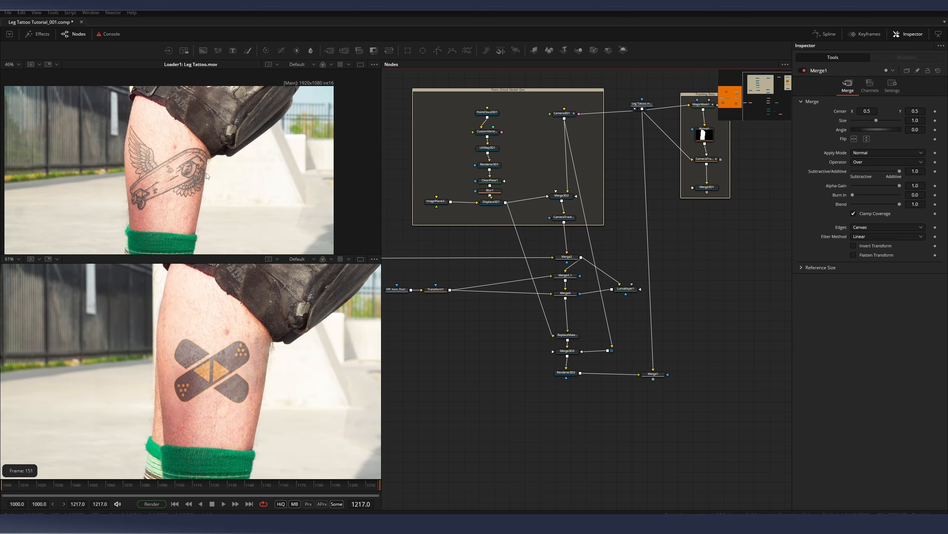
{"action": "scroll", "coordinate": [169, 174], "scroll_direction": "up", "scroll_amount": 5}
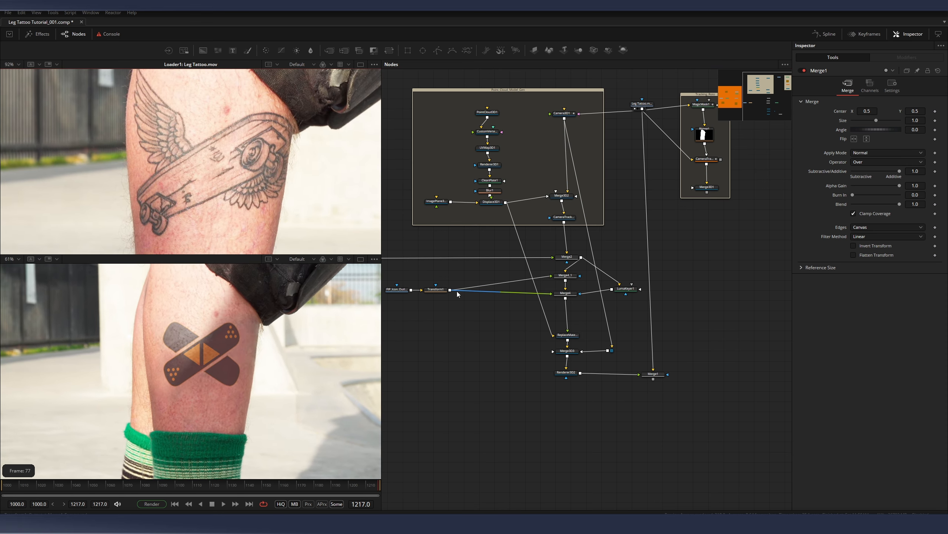
{"action": "left_click_drag", "start_coordinate": [484, 285], "coordinate": [538, 279]}
{"action": "left_click_drag", "start_coordinate": [457, 269], "coordinate": [515, 303]}
{"action": "left_click_drag", "start_coordinate": [554, 260], "coordinate": [691, 296]}
{"action": "left_click", "coordinate": [573, 295]}
{"action": "scroll", "coordinate": [181, 359], "scroll_direction": "up", "scroll_amount": 3}
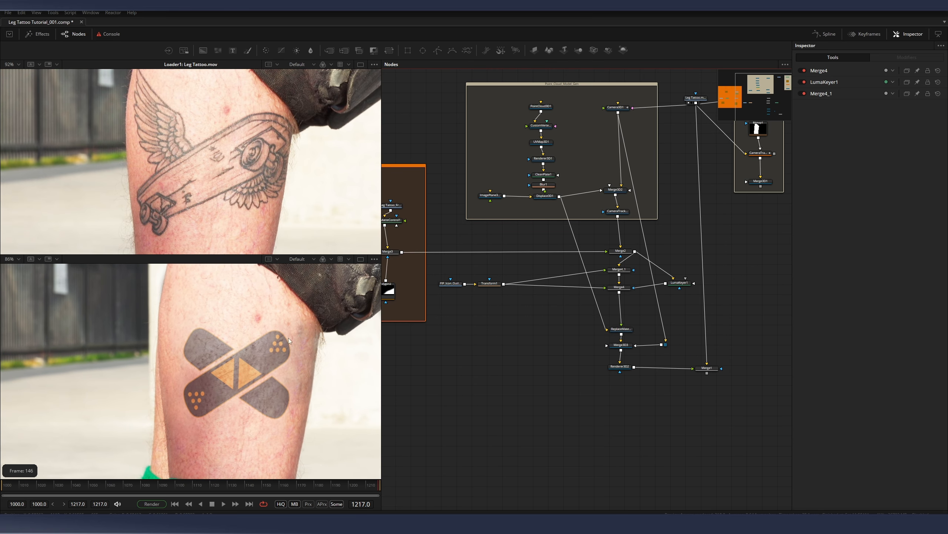
{"action": "left_click_drag", "start_coordinate": [679, 285], "coordinate": [620, 294]}
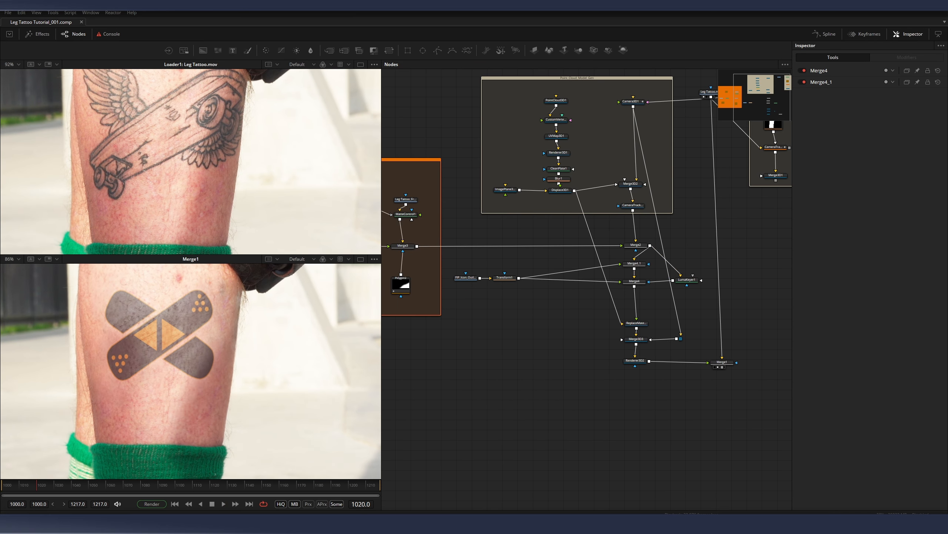
- Import Logo_of_YouTube.png, display it, and feed it into Transform1 in place of the icon loader
{"action": "left_click_drag", "start_coordinate": [686, 311], "coordinate": [463, 308]}
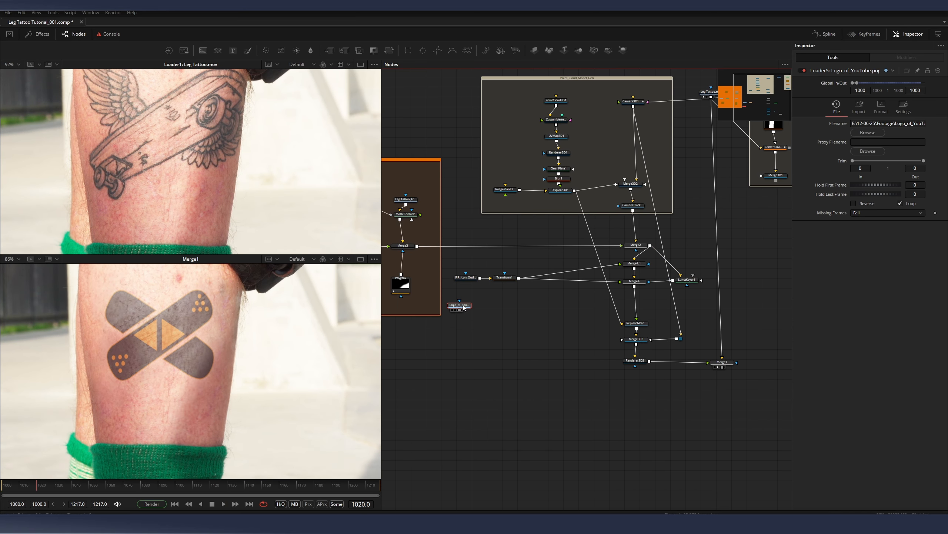
{"action": "key", "text": "1"}
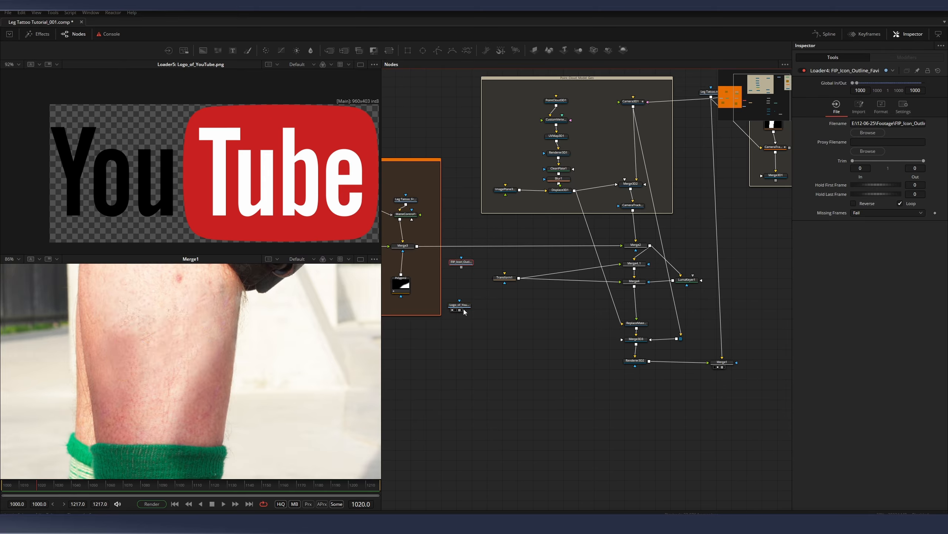
{"action": "left_click_drag", "start_coordinate": [462, 286], "coordinate": [464, 323]}
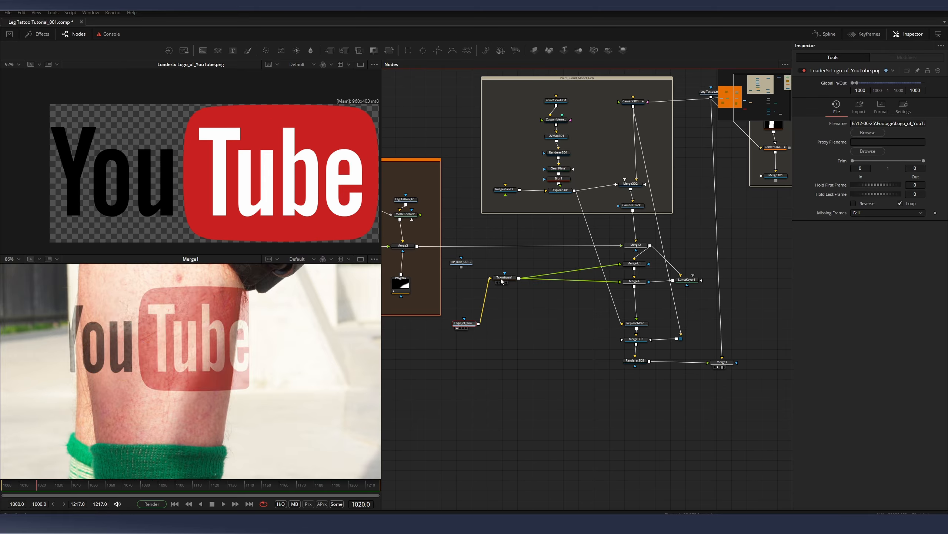
- Use version 2 of Transform1 for the logo, with Size 0.747 and Center Y 0.560156
{"action": "left_click", "coordinate": [504, 278]}
{"action": "left_click", "coordinate": [907, 72]}
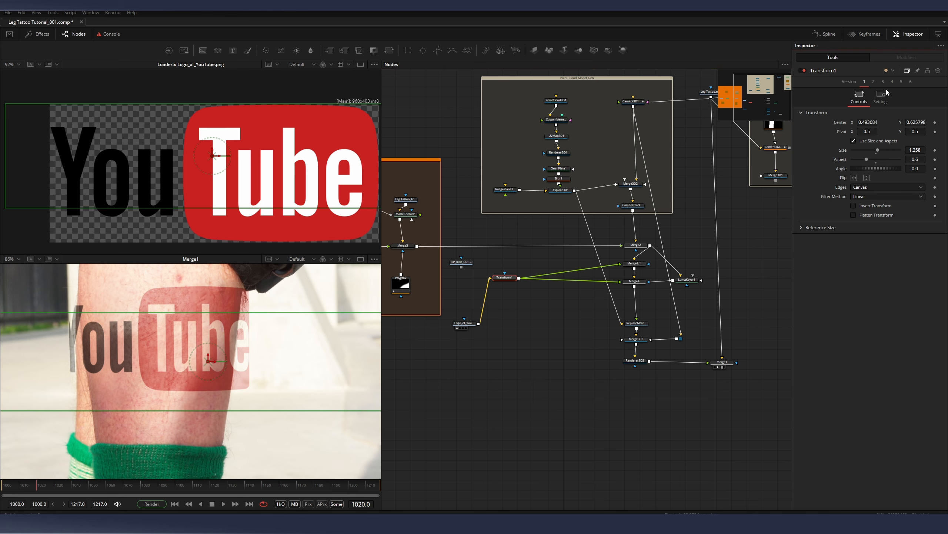
{"action": "left_click_drag", "start_coordinate": [917, 149], "coordinate": [898, 150]}
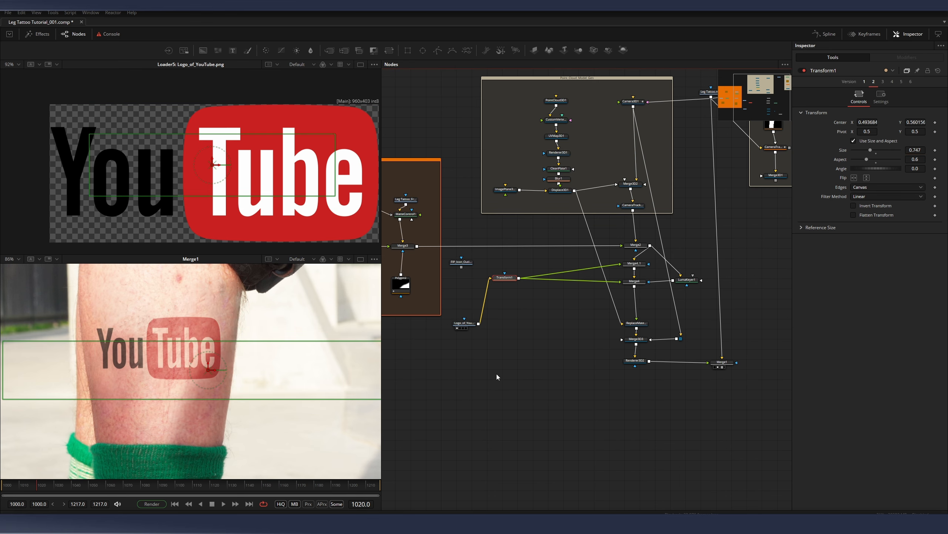
- Play the shot and examine how the YouTube logo sits on the leg
{"action": "left_click_drag", "start_coordinate": [529, 370], "coordinate": [498, 335]}
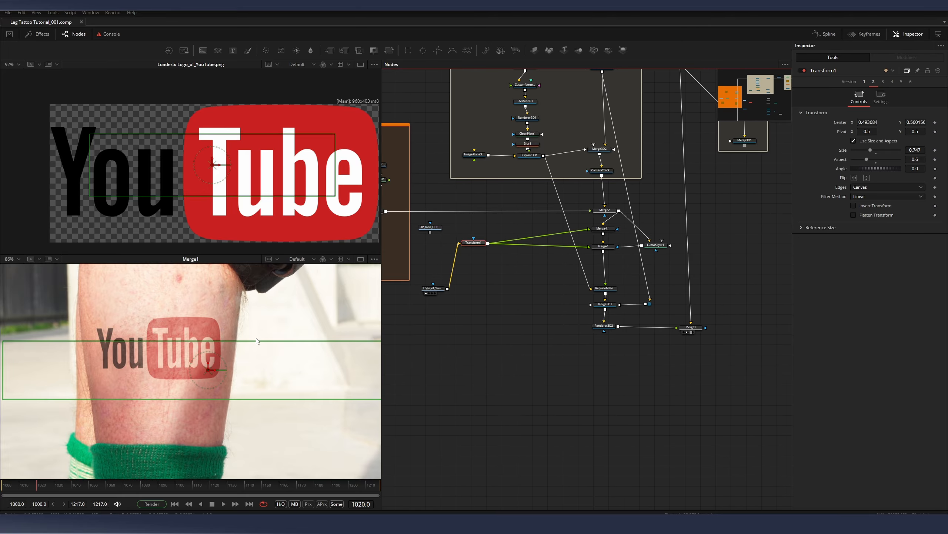
{"action": "key", "text": "space"}
{"action": "left_click", "coordinate": [531, 428]}
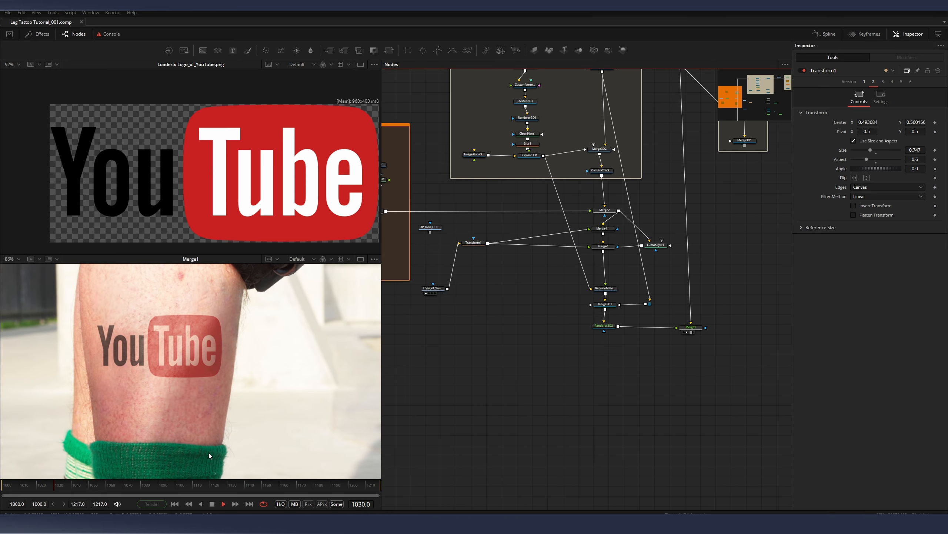
{"action": "scroll", "coordinate": [215, 384], "scroll_direction": "up", "scroll_amount": 3}
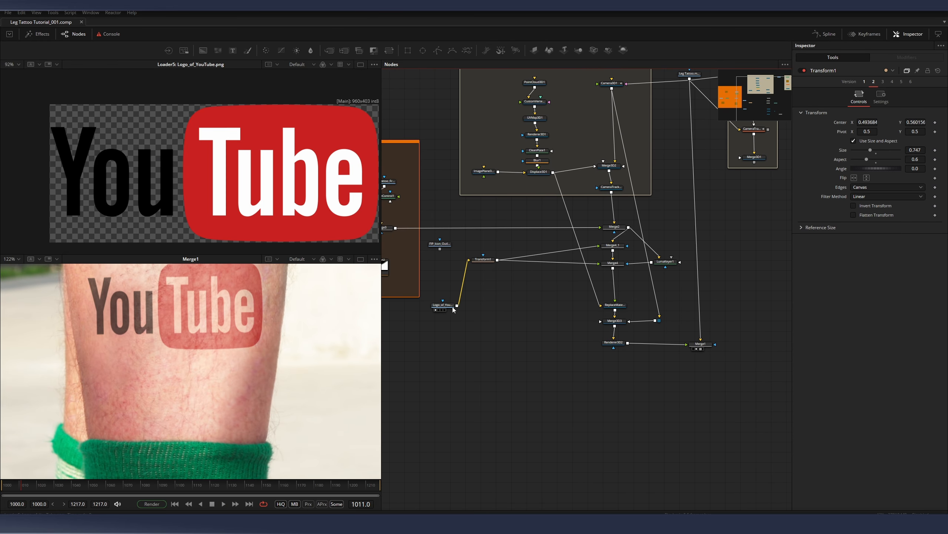
- Delete the YouTube logo loader, reconnect the icon to Transform1 with version 1 restored, and save the composition
{"action": "left_click_drag", "start_coordinate": [452, 306], "coordinate": [450, 301]}
{"action": "key", "text": "Delete"}
{"action": "left_click_drag", "start_coordinate": [445, 249], "coordinate": [487, 264]}
{"action": "left_click", "coordinate": [484, 260]}
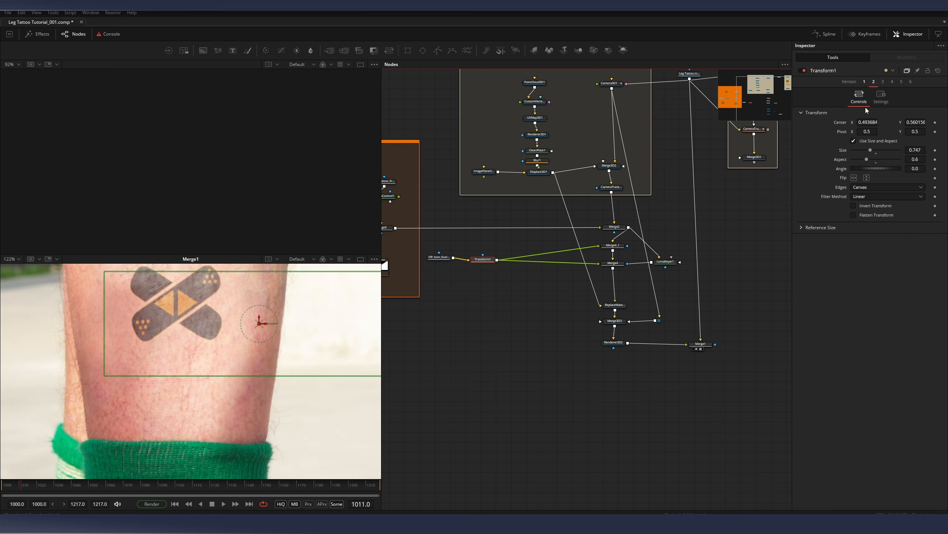
{"action": "left_click", "coordinate": [865, 81]}
{"action": "scroll", "coordinate": [274, 405], "scroll_direction": "down", "scroll_amount": 2}
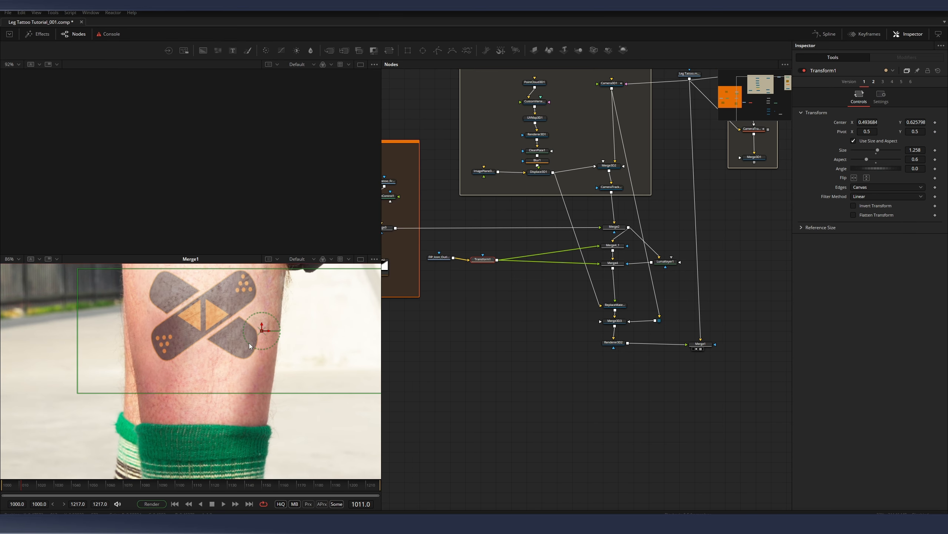
{"action": "left_click_drag", "start_coordinate": [249, 342], "coordinate": [236, 369]}
{"action": "key", "text": "ctrl+s"}
- Insert a Blur node between the icon loader and Transform1 to soften the tattoo's edges
{"action": "scroll", "coordinate": [212, 358], "scroll_direction": "up", "scroll_amount": 2}
{"action": "scroll", "coordinate": [206, 355], "scroll_direction": "up", "scroll_amount": 3}
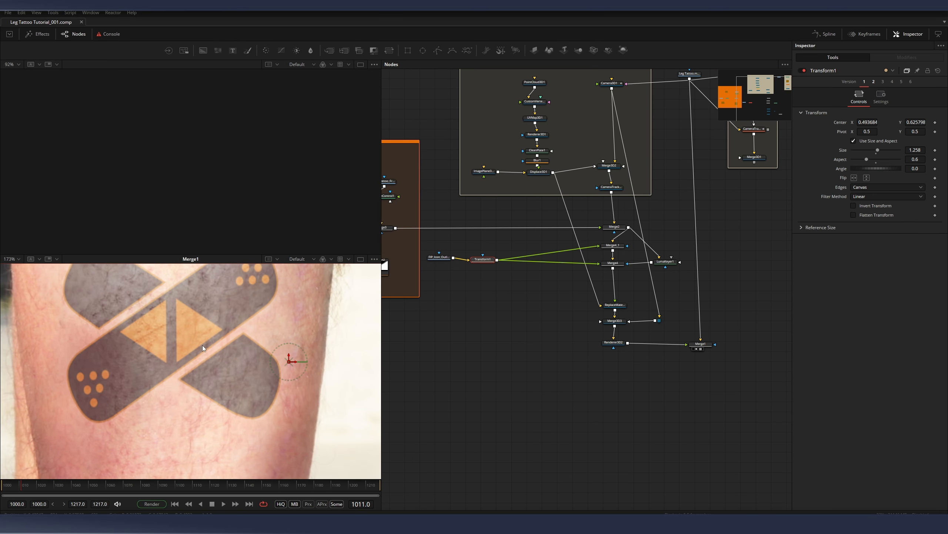
{"action": "left_click_drag", "start_coordinate": [494, 269], "coordinate": [552, 288]}
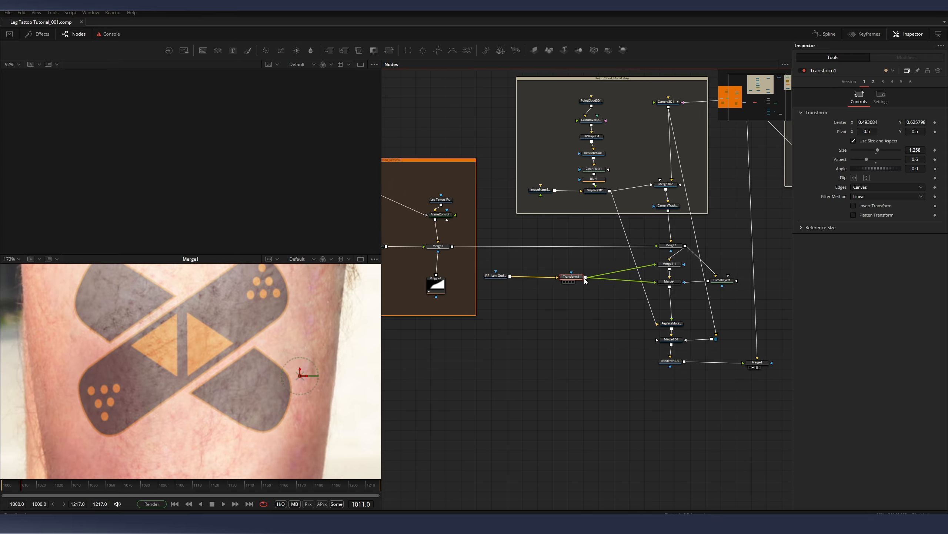
{"action": "left_click", "coordinate": [500, 278]}
{"action": "key", "text": "shift+space"}
{"action": "type", "text": "v"}
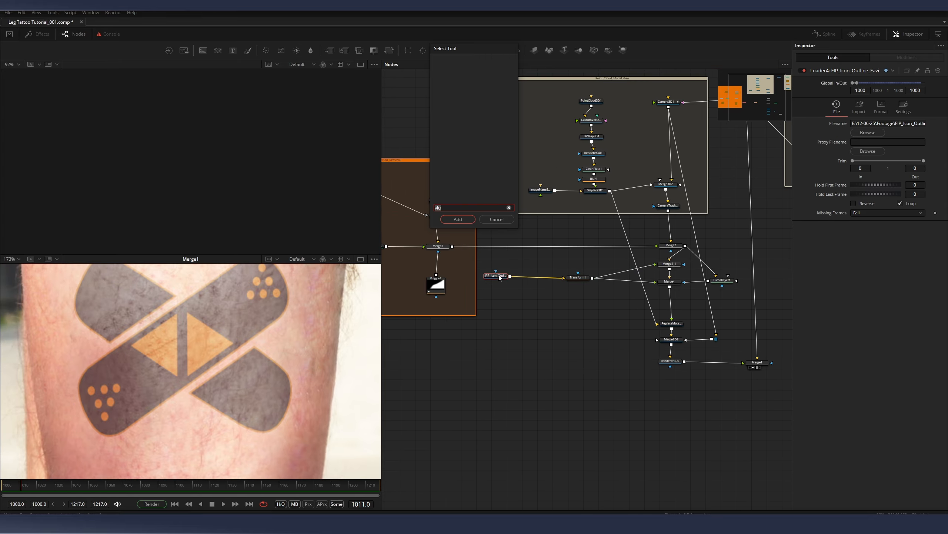
{"action": "key", "text": "BackSpace"}
{"action": "type", "text": "blur"}
{"action": "key", "text": "Return"}
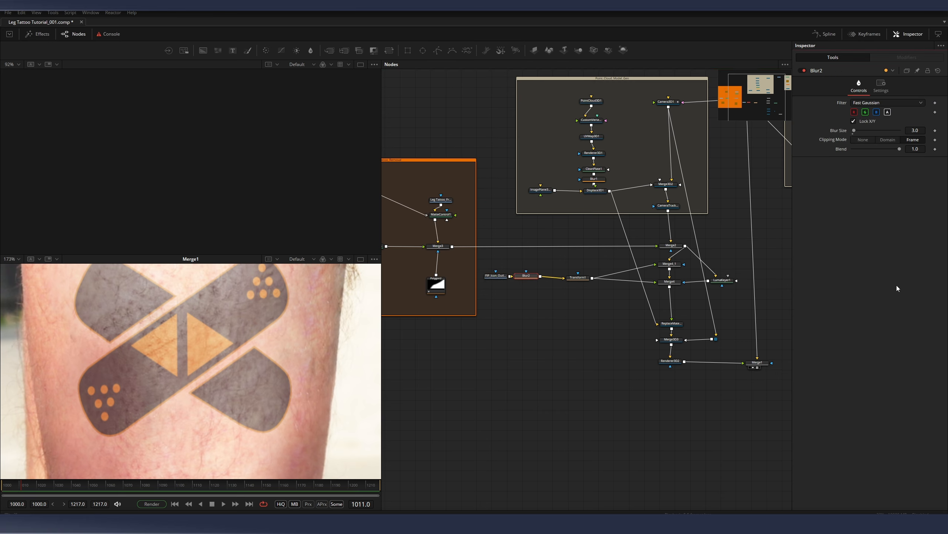
- Compare the edge softness of the new tattoo with the original Leg Tattoo.mov footage up close
{"action": "scroll", "coordinate": [182, 351], "scroll_direction": "up", "scroll_amount": 2}
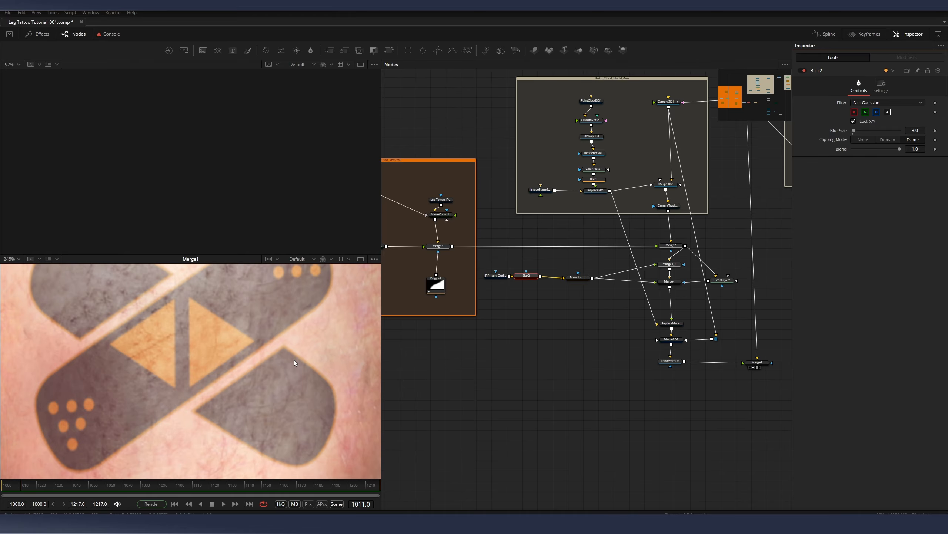
{"action": "left_click_drag", "start_coordinate": [253, 342], "coordinate": [286, 403]}
{"action": "scroll", "coordinate": [292, 390], "scroll_direction": "down", "scroll_amount": 2}
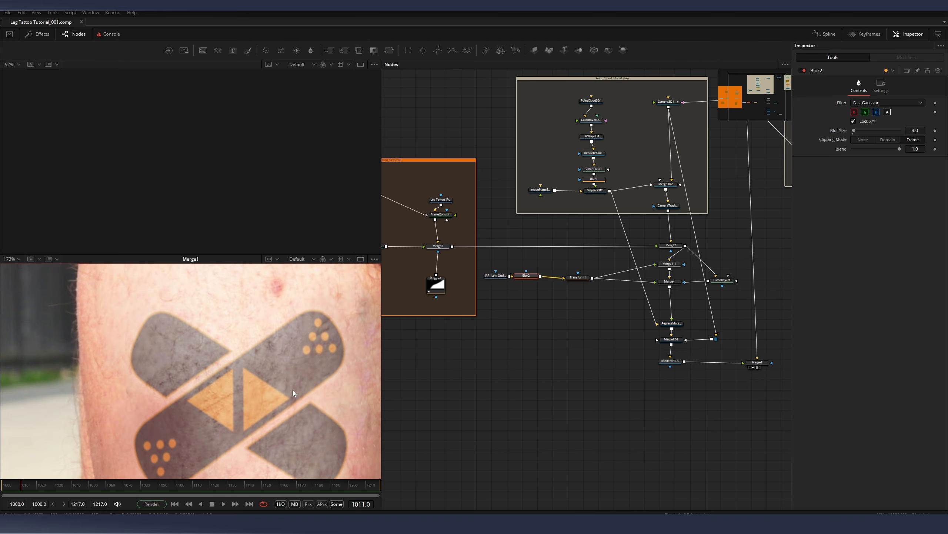
{"action": "scroll", "coordinate": [541, 273], "scroll_direction": "right", "scroll_amount": 3}
{"action": "left_click_drag", "start_coordinate": [642, 121], "coordinate": [210, 166]}
{"action": "scroll", "coordinate": [180, 161], "scroll_direction": "up", "scroll_amount": 4}
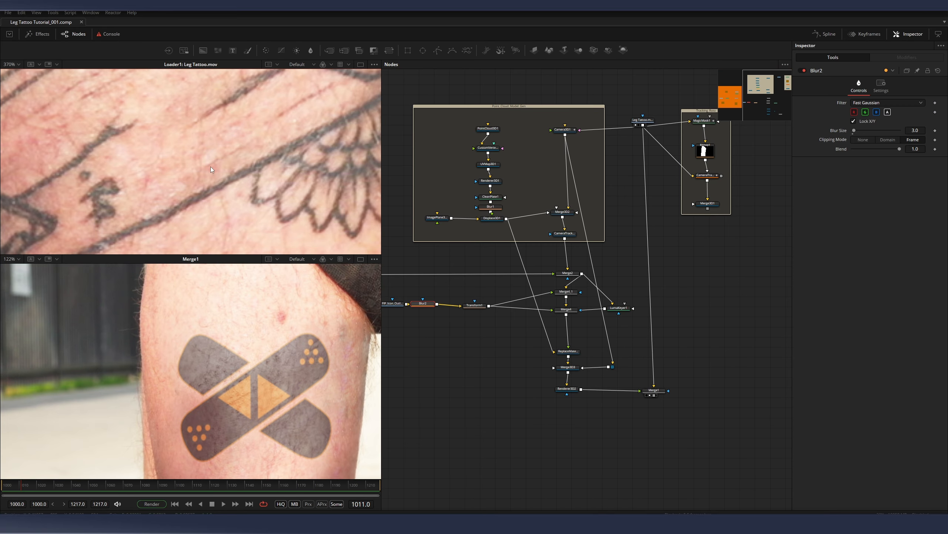
{"action": "scroll", "coordinate": [246, 189], "scroll_direction": "down", "scroll_amount": 3}
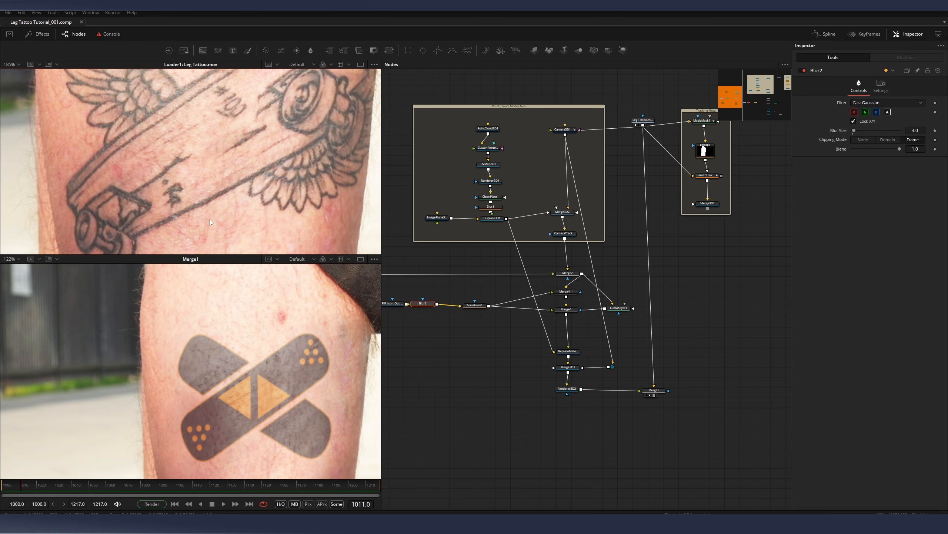
{"action": "scroll", "coordinate": [219, 205], "scroll_direction": "down", "scroll_amount": 2}
{"action": "scroll", "coordinate": [287, 409], "scroll_direction": "up", "scroll_amount": 3}
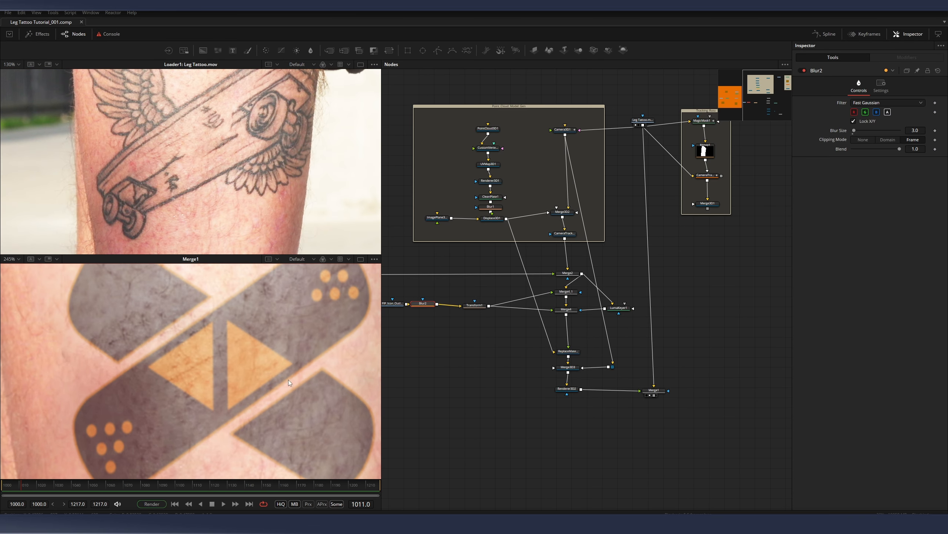
- Insert a Color Corrector between Blur2 and Transform1 and set its Contrast to 1.682
{"action": "left_click_drag", "start_coordinate": [431, 326], "coordinate": [466, 310]}
{"action": "key", "text": "shift+space"}
{"action": "type", "text": "blu"}
{"action": "key", "text": "BackSpace"}
{"action": "key", "text": "BackSpace"}
{"action": "key", "text": "BackSpace"}
{"action": "type", "text": "cc"}
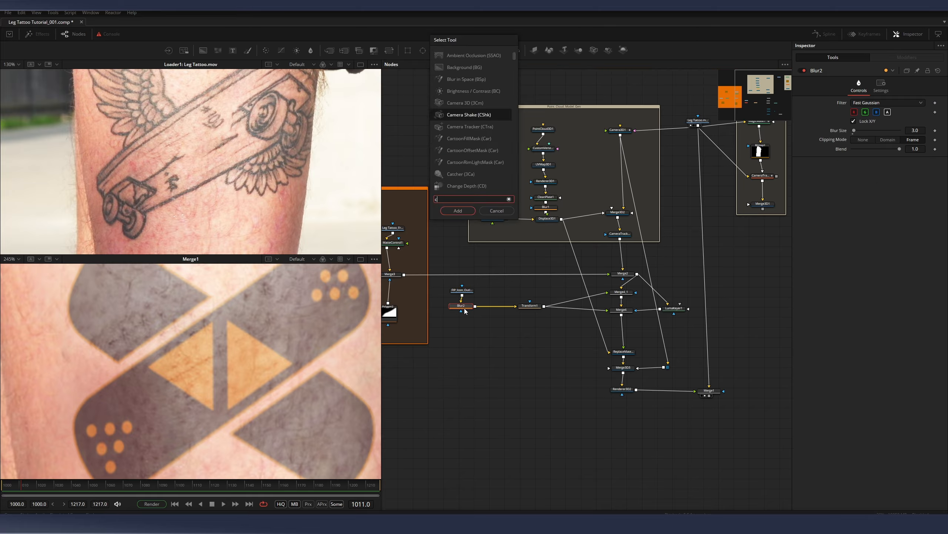
{"action": "key", "text": "Return"}
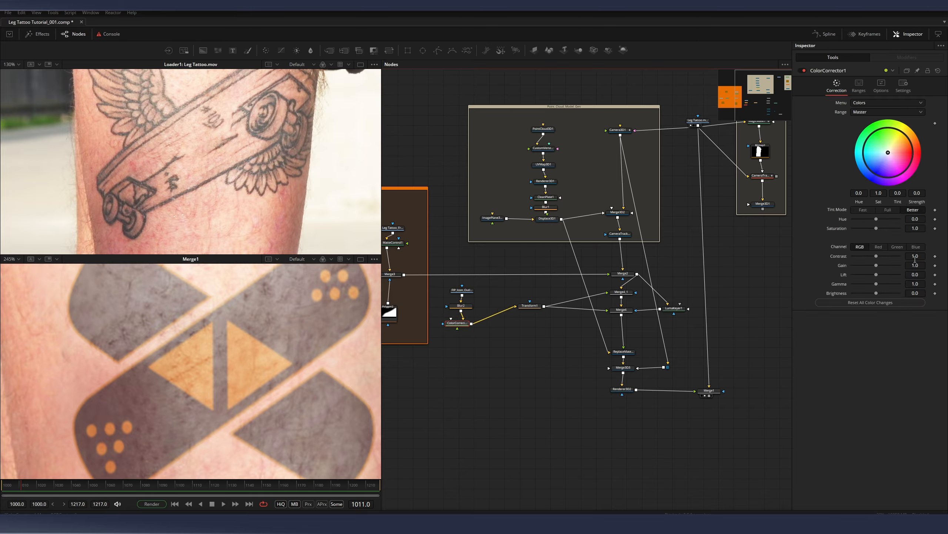
{"action": "left_click_drag", "start_coordinate": [916, 256], "coordinate": [917, 256]}
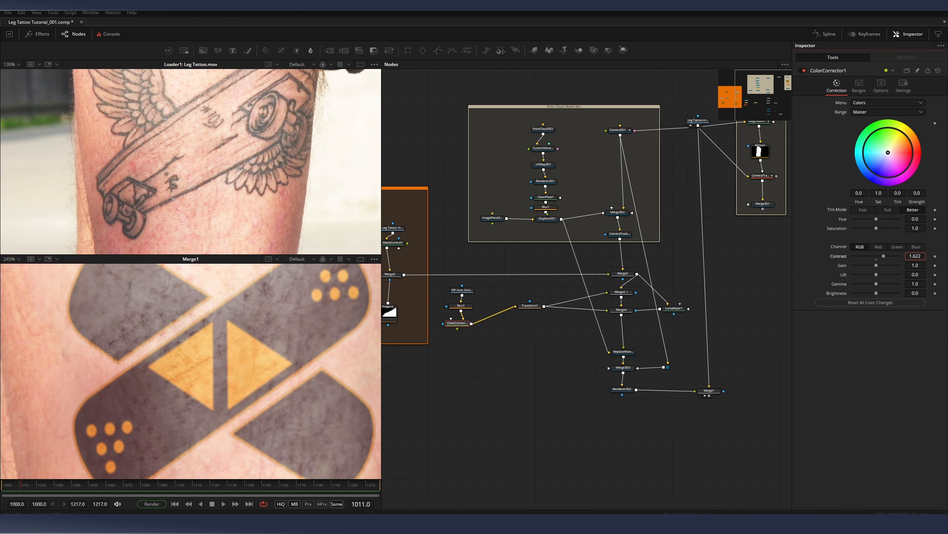
- Play the shot and check the higher-contrast tattoo against the original footage
{"action": "scroll", "coordinate": [539, 354], "scroll_direction": "down", "scroll_amount": 3}
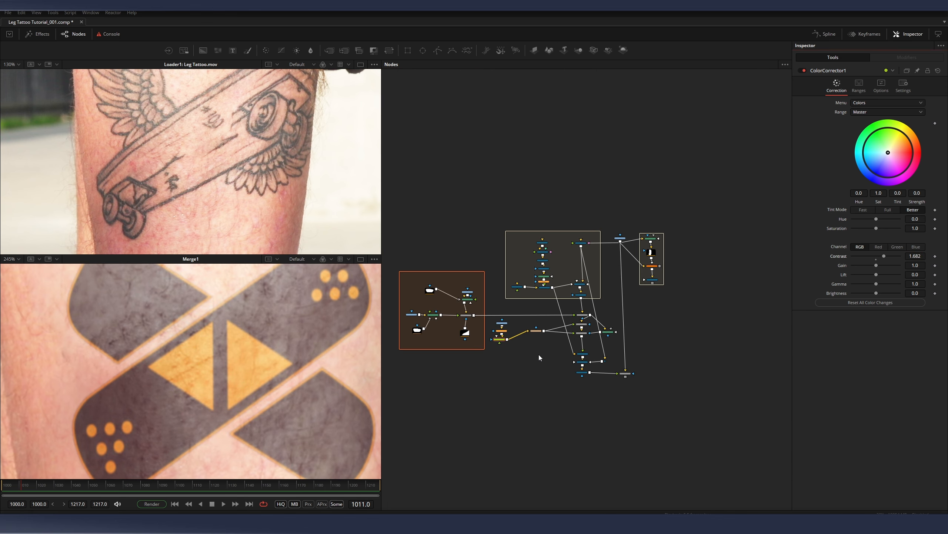
{"action": "scroll", "coordinate": [243, 342], "scroll_direction": "down", "scroll_amount": 3}
{"action": "key", "text": "space"}
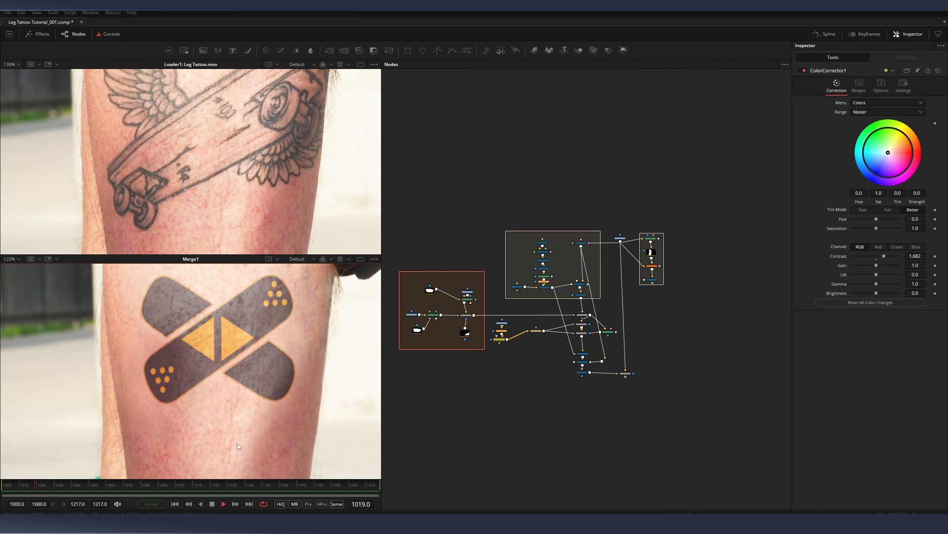
{"action": "scroll", "coordinate": [317, 392], "scroll_direction": "down", "scroll_amount": 2}
{"action": "scroll", "coordinate": [296, 377], "scroll_direction": "up", "scroll_amount": 3}
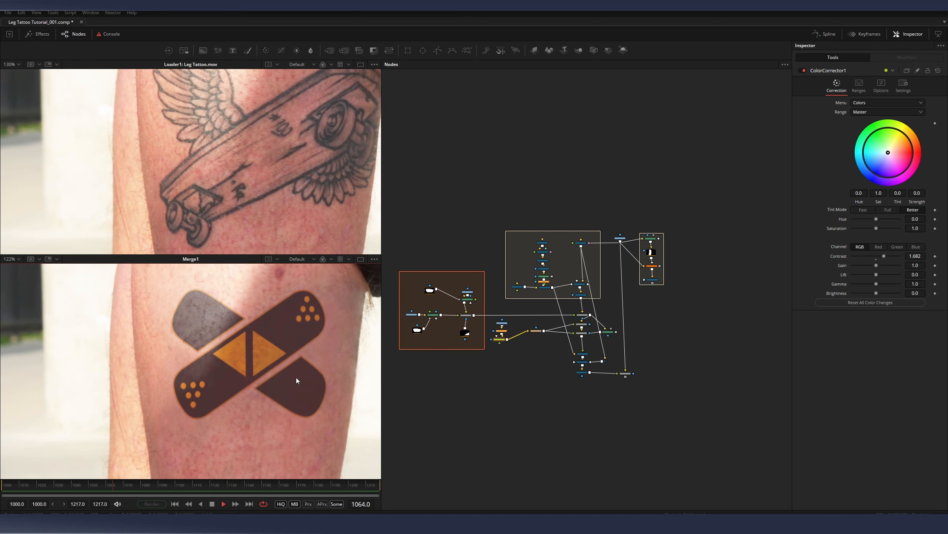
- Raise ColorCorrector1's Gamma to about 2.05 and save the composition
{"action": "scroll", "coordinate": [303, 375], "scroll_direction": "down", "scroll_amount": 2}
{"action": "key", "text": "space"}
{"action": "scroll", "coordinate": [496, 358], "scroll_direction": "up", "scroll_amount": 3}
{"action": "left_click_drag", "start_coordinate": [518, 307], "coordinate": [520, 309]}
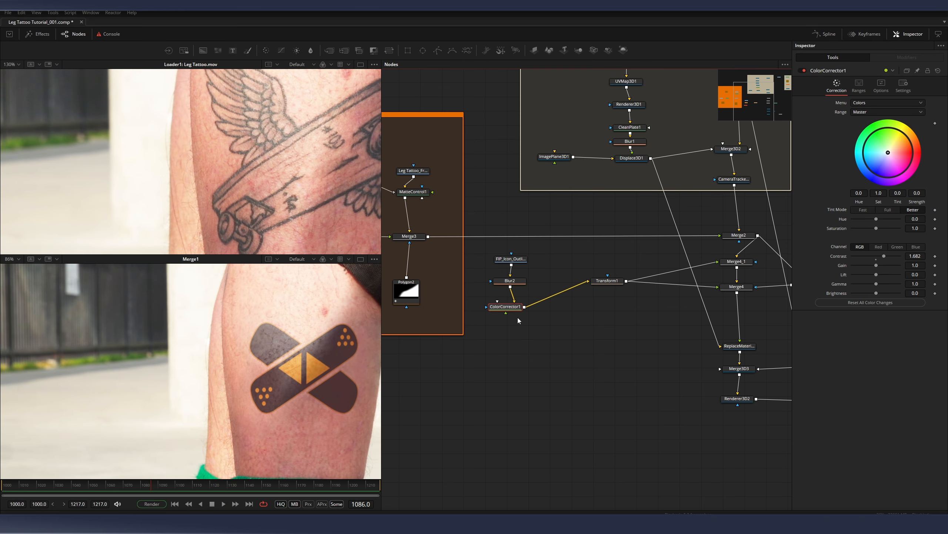
{"action": "left_click_drag", "start_coordinate": [309, 369], "coordinate": [241, 350]}
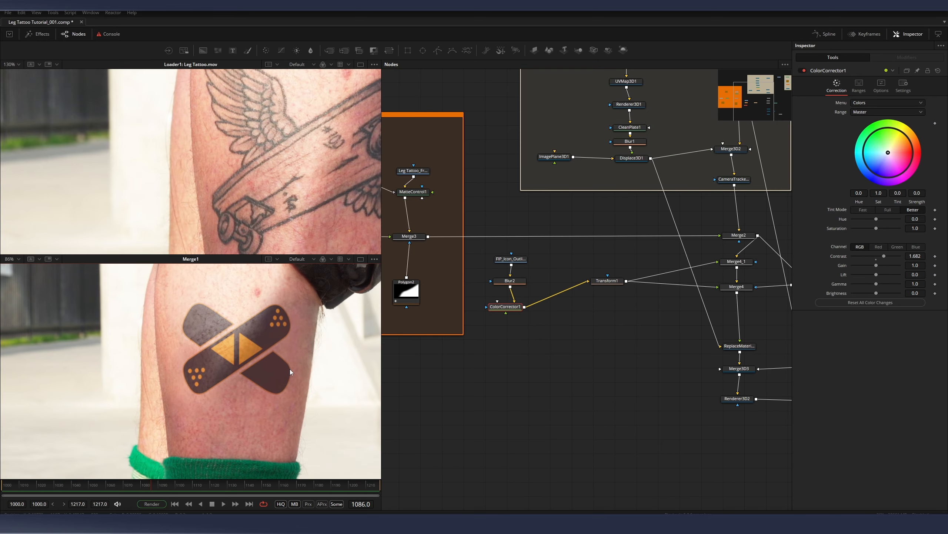
{"action": "left_click_drag", "start_coordinate": [286, 371], "coordinate": [210, 379]}
{"action": "left_click_drag", "start_coordinate": [876, 283], "coordinate": [879, 283]}
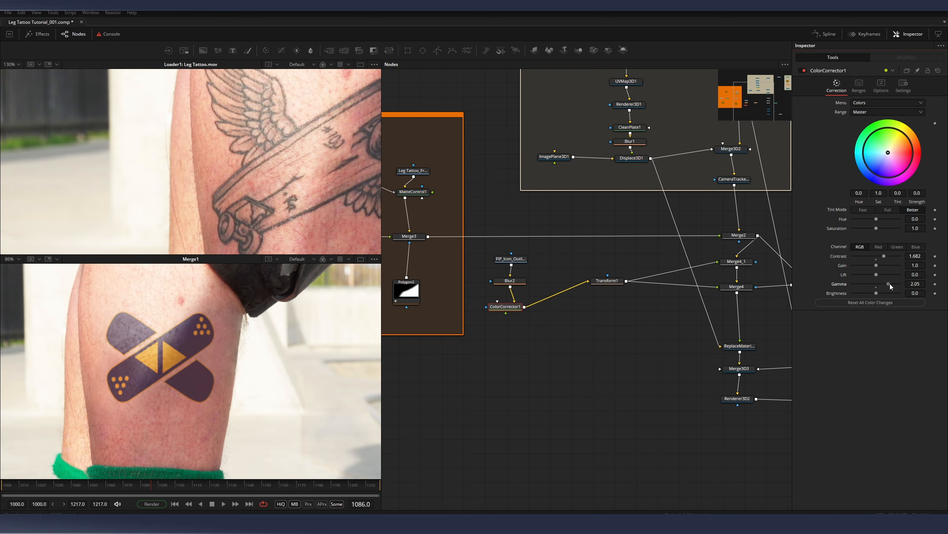
{"action": "left_click_drag", "start_coordinate": [887, 284], "coordinate": [889, 284]}
{"action": "scroll", "coordinate": [185, 367], "scroll_direction": "up", "scroll_amount": 3}
{"action": "key", "text": "ctrl+s"}
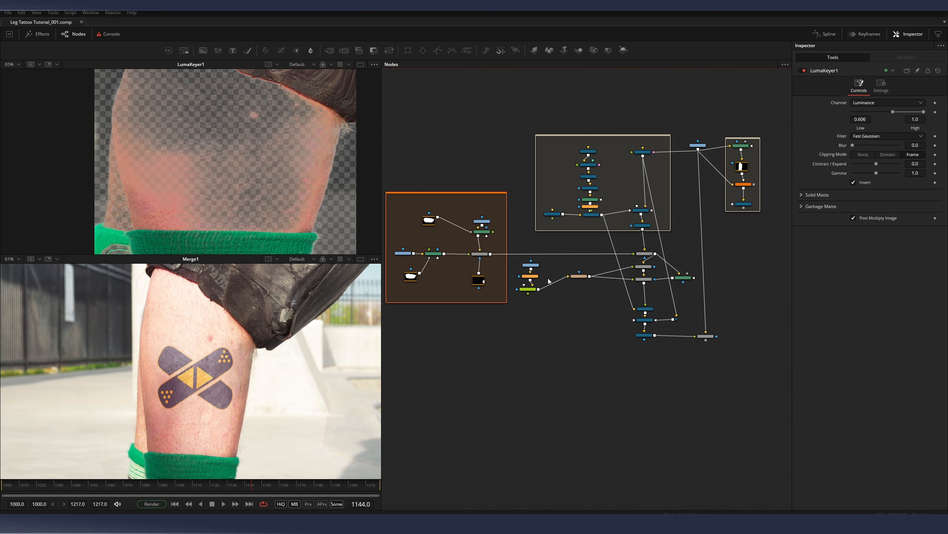
- Arrange the icon loader, Blur2, ColorCorrector1 and Transform1 in one vertical column in the node graph
{"action": "scroll", "coordinate": [566, 281], "scroll_direction": "up", "scroll_amount": 3}
{"action": "mouse_move", "coordinate": [607, 273]}
{"action": "left_mouse_down"}
{"action": "mouse_move", "coordinate": [582, 302]}
{"action": "mouse_move", "coordinate": [500, 335]}
{"action": "left_mouse_up"}
{"action": "mouse_move", "coordinate": [546, 246]}
{"action": "left_mouse_down"}
{"action": "mouse_move", "coordinate": [502, 364]}
{"action": "mouse_move", "coordinate": [567, 336]}
{"action": "left_mouse_up"}
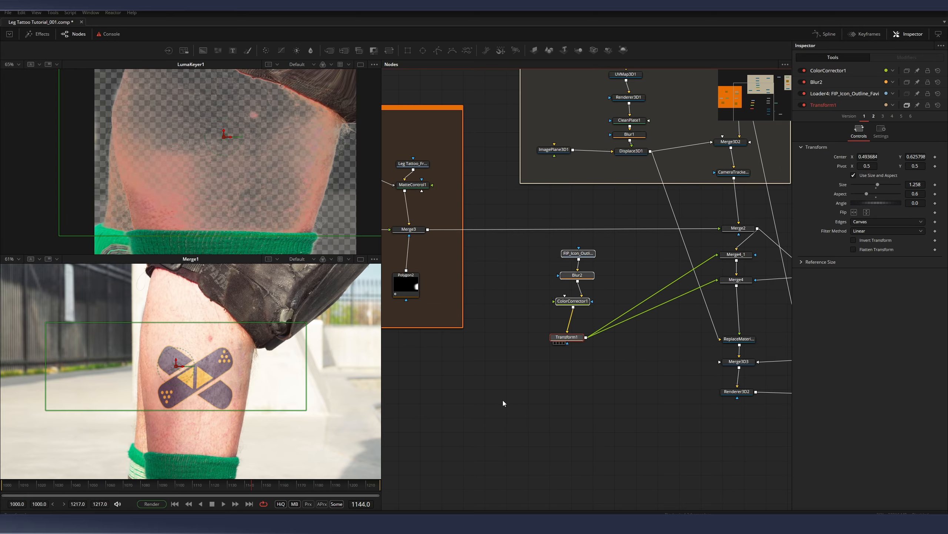
- Add an Underlay node in the empty space below the tattoo nodes and rename it Tattoo
{"action": "key", "text": "ctrl+space"}
{"action": "type", "text": "under"}
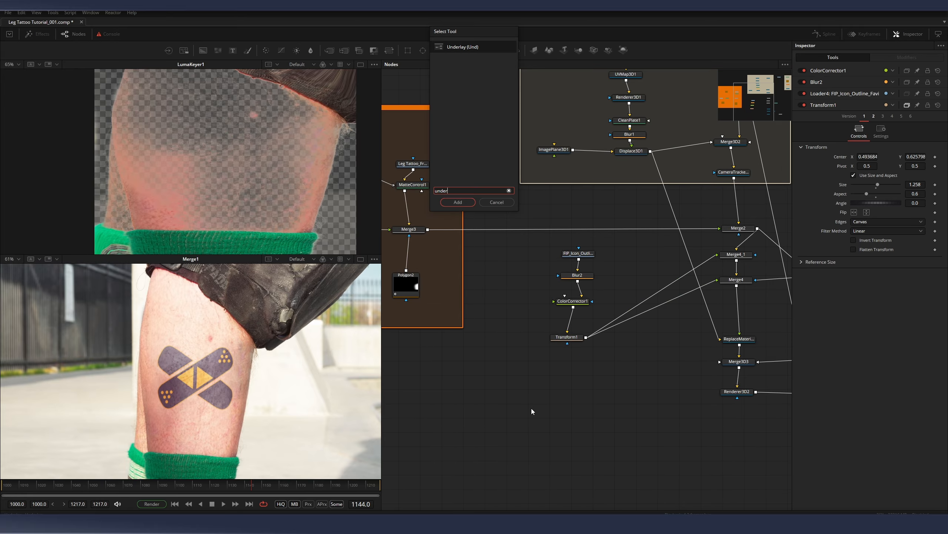
{"action": "key", "text": "Return"}
{"action": "scroll", "coordinate": [529, 409], "scroll_direction": "right", "scroll_amount": 2}
{"action": "left_click_drag", "start_coordinate": [507, 411], "coordinate": [508, 379]}
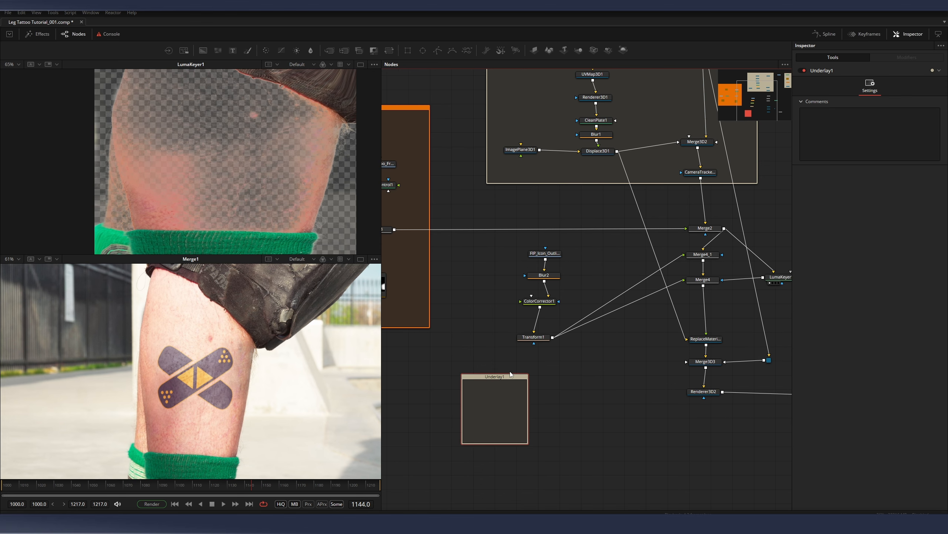
{"action": "key", "text": "F2"}
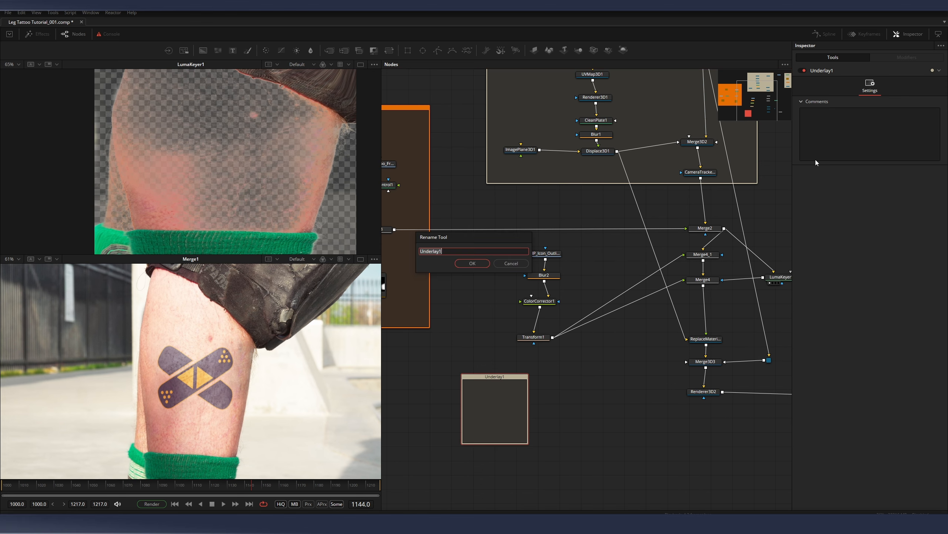
{"action": "type", "text": "Tattoo"}
{"action": "key", "text": "Return"}
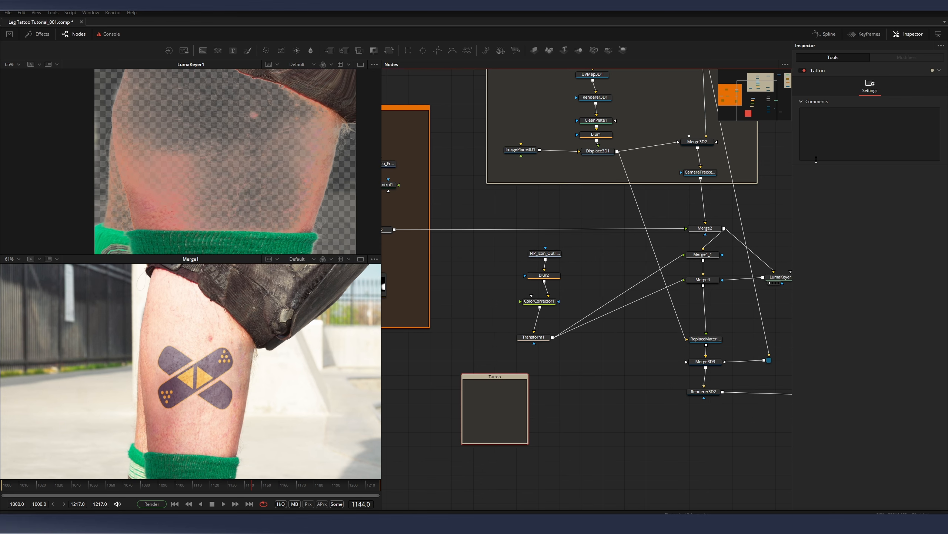
- Color the Tattoo underlay teal and fit it around the icon loader, Blur2, ColorCorrector1 and Transform1
{"action": "left_click", "coordinate": [933, 72]}
{"action": "left_click", "coordinate": [911, 131]}
{"action": "left_click_drag", "start_coordinate": [504, 376], "coordinate": [549, 239]}
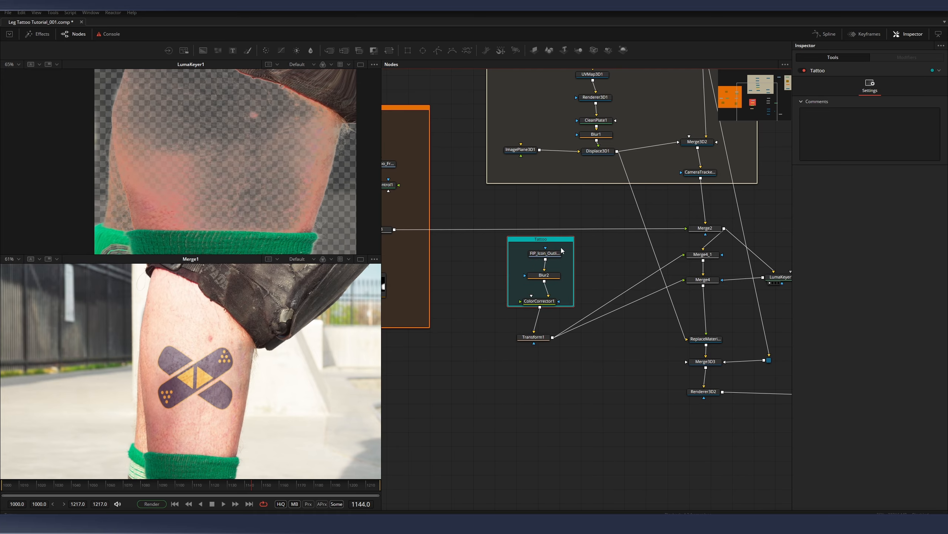
{"action": "left_click_drag", "start_coordinate": [574, 305], "coordinate": [578, 357]}
- Shift Merge4_1, Merge4 and LumaKeyer1 further below Merge2 and save the composition
{"action": "left_click_drag", "start_coordinate": [628, 256], "coordinate": [444, 254]}
{"action": "left_click_drag", "start_coordinate": [493, 247], "coordinate": [607, 308]}
{"action": "left_click", "coordinate": [455, 388]}
{"action": "scroll", "coordinate": [447, 369], "scroll_direction": "down", "scroll_amount": 3}
{"action": "left_click_drag", "start_coordinate": [446, 369], "coordinate": [630, 351]}
{"action": "key", "text": "ctrl+s"}
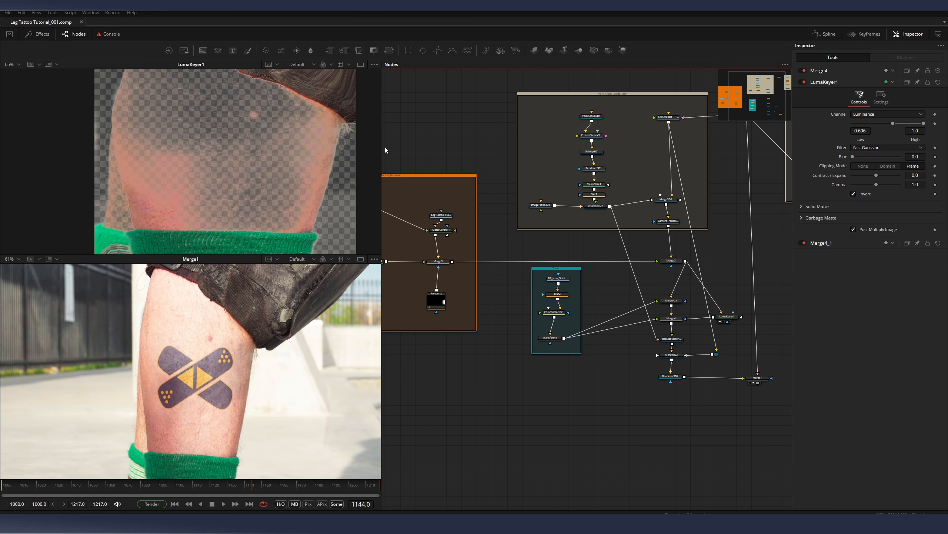
- Widen the node graph and view the MagicMask1 output in the upper viewer
{"action": "left_click_drag", "start_coordinate": [379, 145], "coordinate": [256, 146]}
{"action": "scroll", "coordinate": [595, 191], "scroll_direction": "up", "scroll_amount": 2}
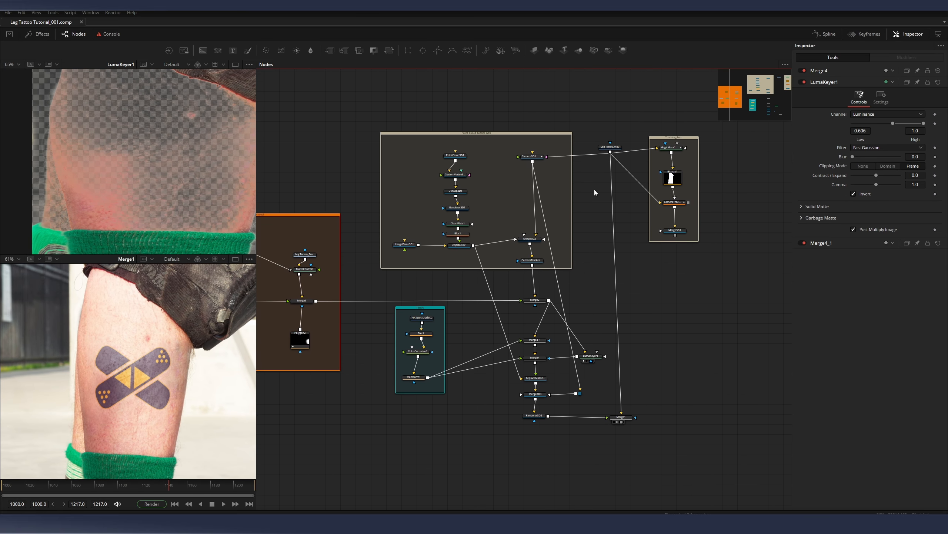
{"action": "scroll", "coordinate": [602, 139], "scroll_direction": "up", "scroll_amount": 3}
{"action": "left_click_drag", "start_coordinate": [607, 130], "coordinate": [218, 135]}
{"action": "key", "text": "ctrl+f"}
{"action": "left_click_drag", "start_coordinate": [690, 151], "coordinate": [201, 150]}
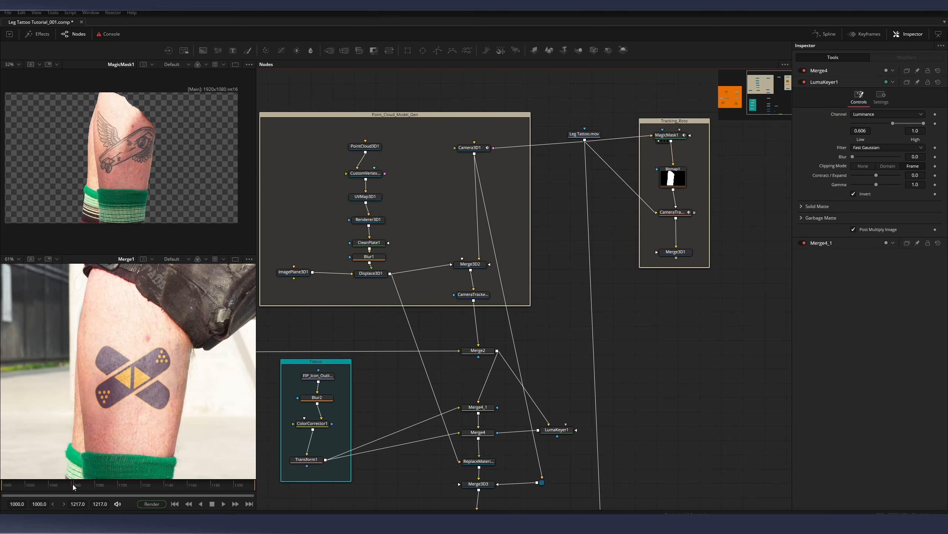
- Review the Bitmap1 mask, CameraTracker1's tracking points and export settings, and the Merge3D1 scene in 3D
{"action": "left_click_drag", "start_coordinate": [674, 182], "coordinate": [674, 174]}
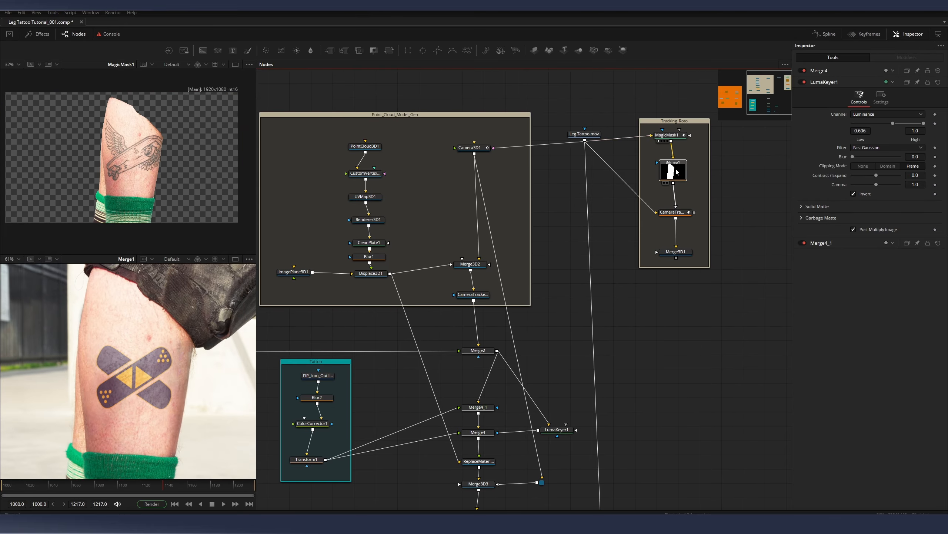
{"action": "key", "text": "1"}
{"action": "left_click_drag", "start_coordinate": [666, 220], "coordinate": [186, 160]}
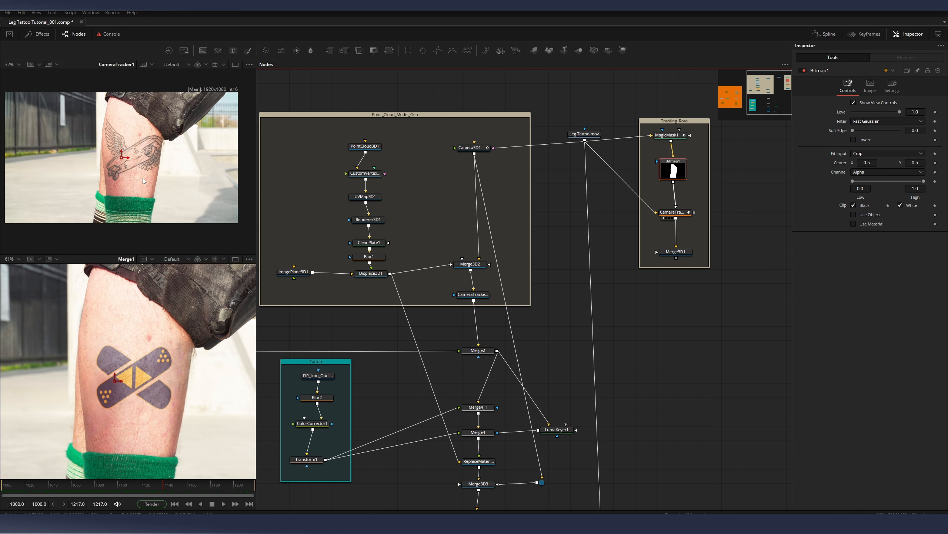
{"action": "left_click", "coordinate": [671, 212]}
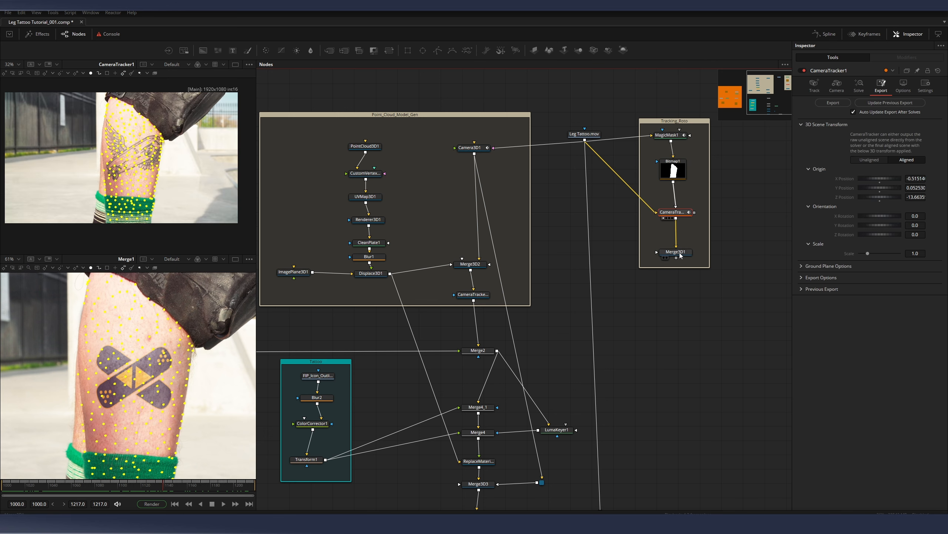
{"action": "left_click_drag", "start_coordinate": [681, 253], "coordinate": [146, 161]}
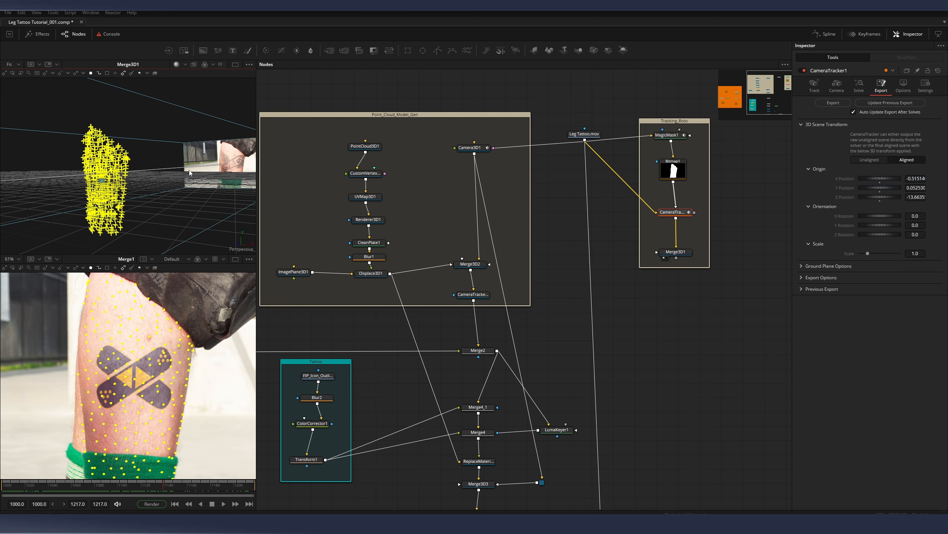
{"action": "scroll", "coordinate": [189, 173], "scroll_direction": "down", "scroll_amount": 2}
{"action": "left_click_drag", "start_coordinate": [193, 166], "coordinate": [217, 151]}
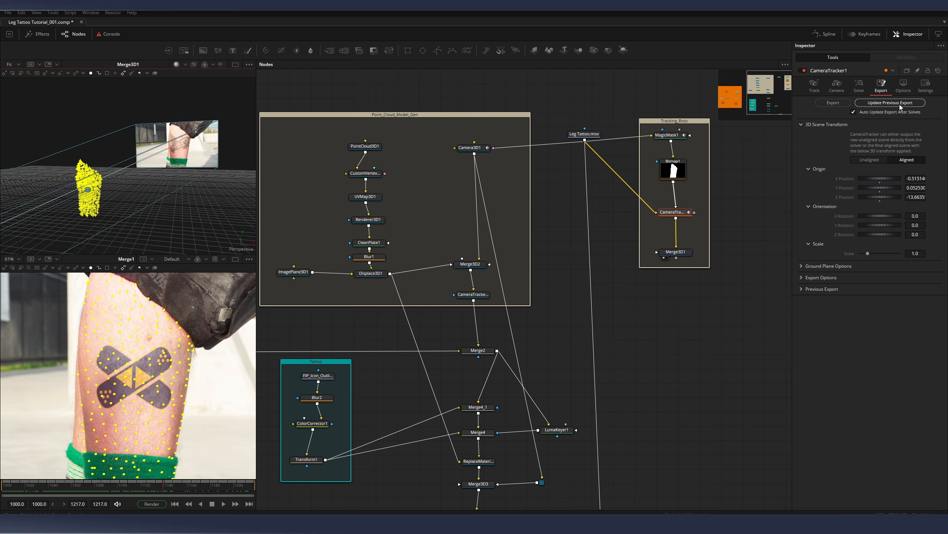
- View PointCloud3D1 and CustomVertex3D1 in 3D and examine the red, green and blue vertex color expressions
{"action": "left_click", "coordinate": [353, 152]}
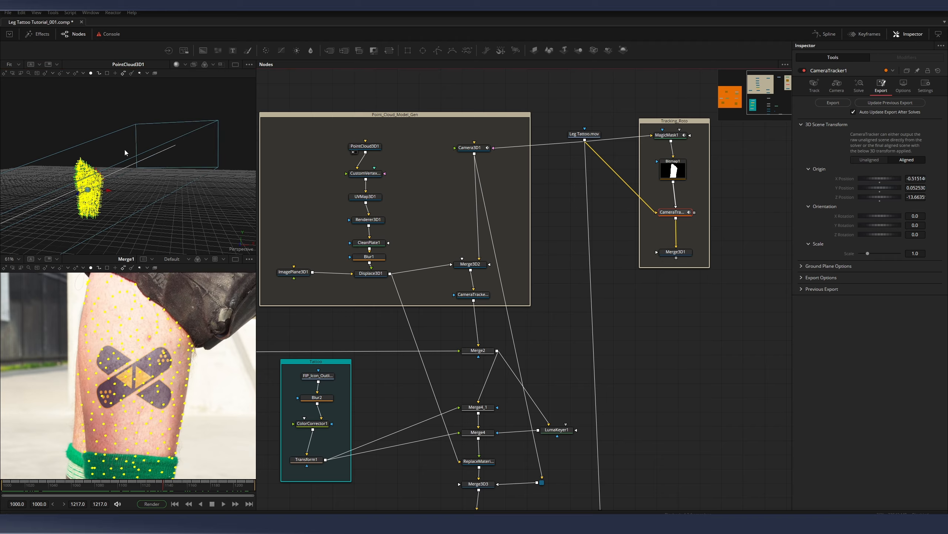
{"action": "mouse_move", "coordinate": [364, 175]}
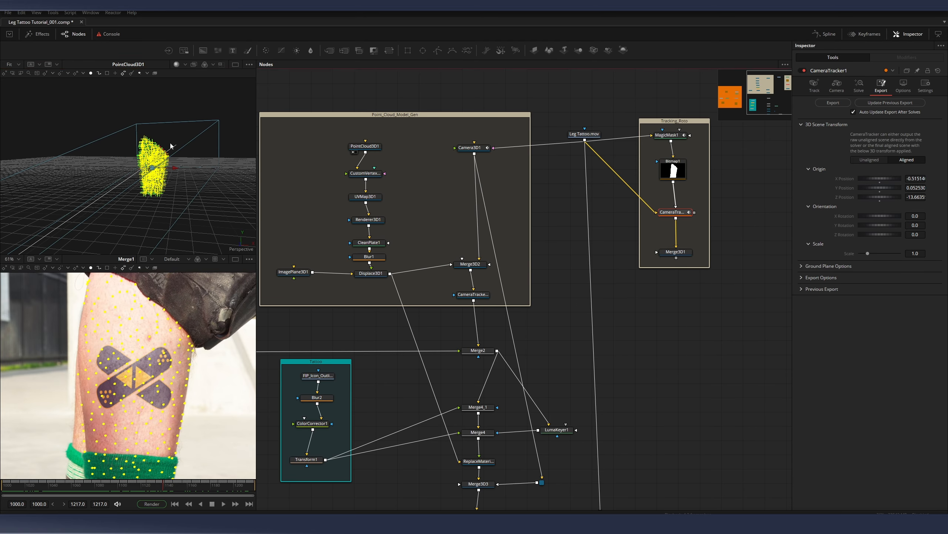
{"action": "left_click_drag", "start_coordinate": [367, 178], "coordinate": [369, 175]}
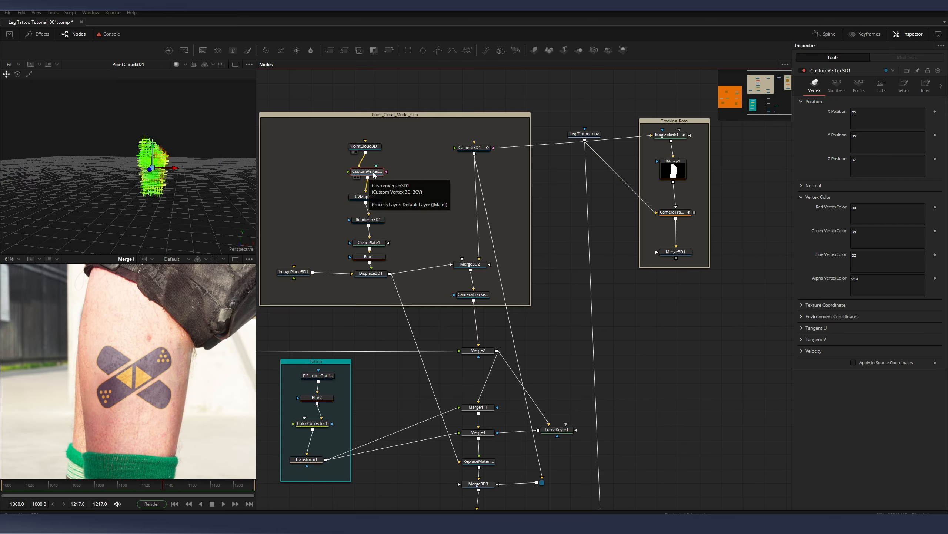
{"action": "left_click", "coordinate": [355, 177]}
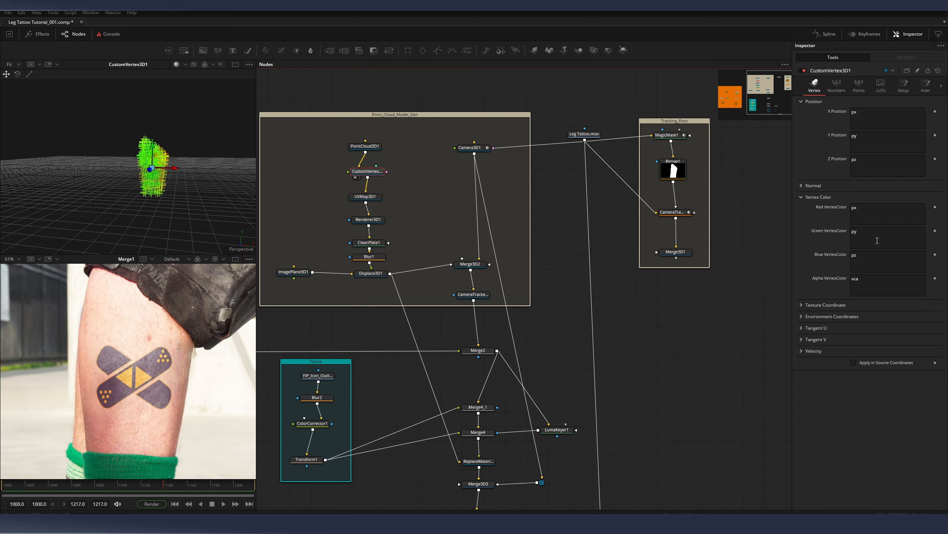
{"action": "left_click", "coordinate": [877, 211]}
{"action": "key", "text": "Tab"}
{"action": "key", "text": "Tab"}
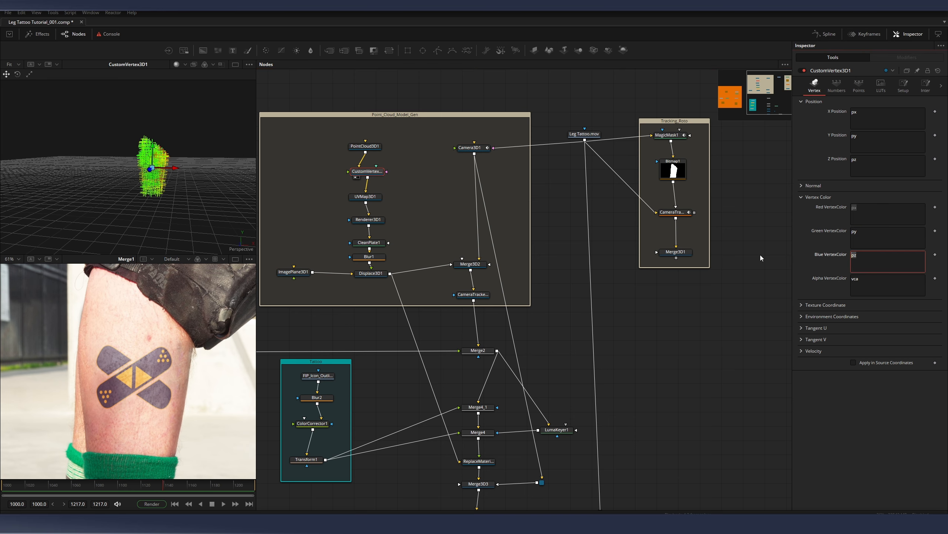
- View UVMap3D1 and examine its planar mapping around the colored point cloud up close
{"action": "left_click", "coordinate": [376, 202]}
{"action": "key", "text": "1"}
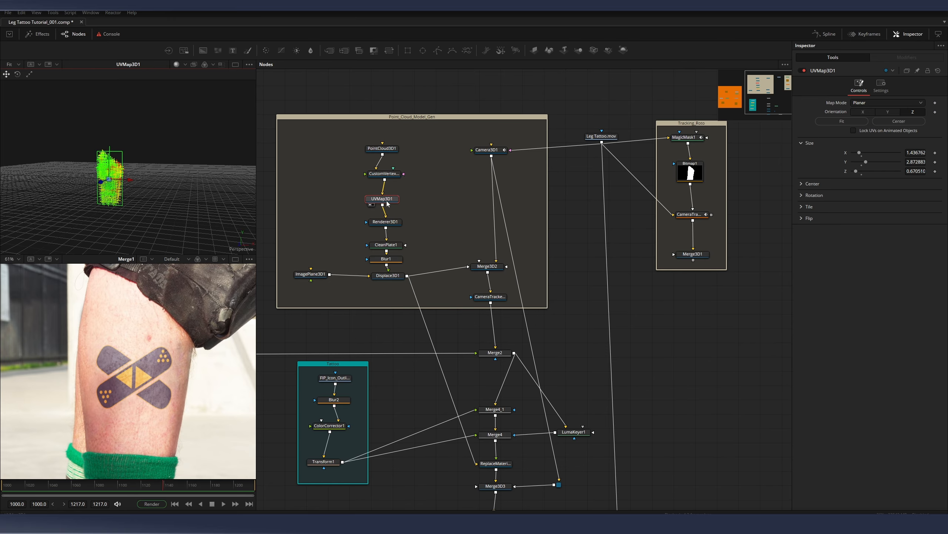
{"action": "left_click_drag", "start_coordinate": [386, 200], "coordinate": [390, 200]}
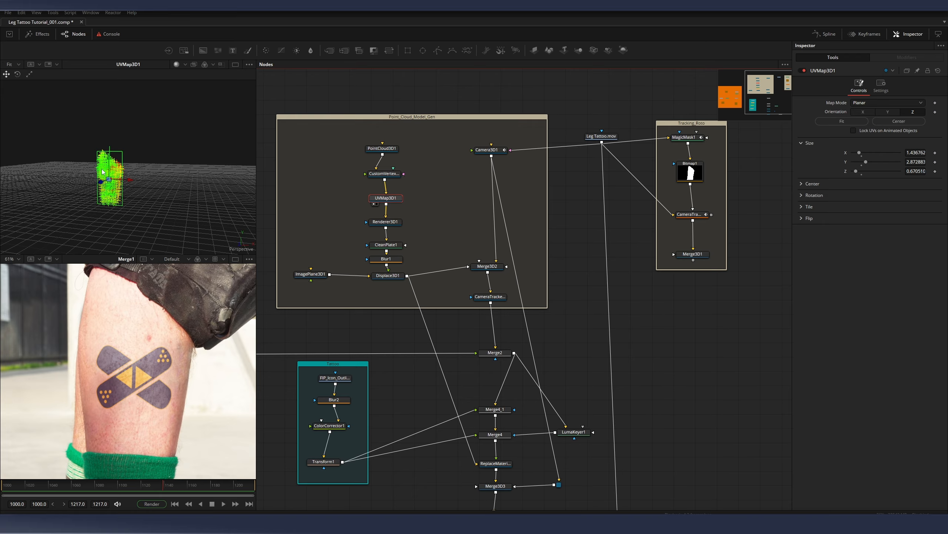
{"action": "scroll", "coordinate": [126, 170], "scroll_direction": "up", "scroll_amount": 5}
{"action": "left_click_drag", "start_coordinate": [125, 172], "coordinate": [157, 159]}
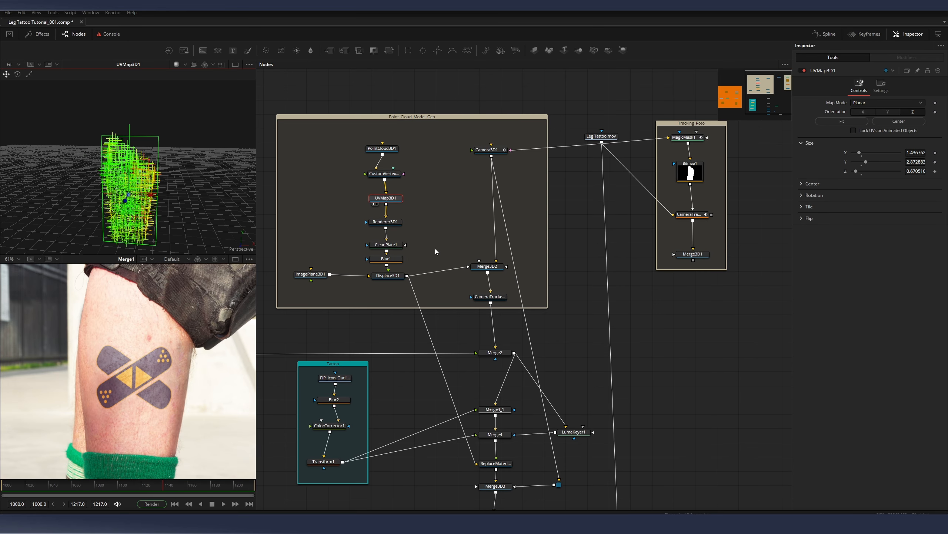
- View the Renderer3D1 position image and compare it with the vertex color expressions in CustomVertex3D1
{"action": "left_click", "coordinate": [391, 223]}
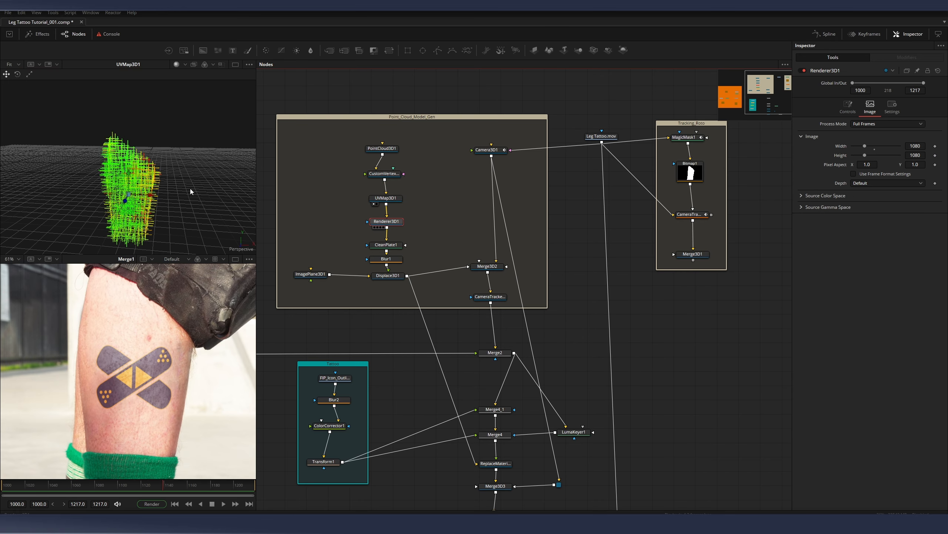
{"action": "key", "text": "1"}
{"action": "scroll", "coordinate": [188, 189], "scroll_direction": "down", "scroll_amount": 5}
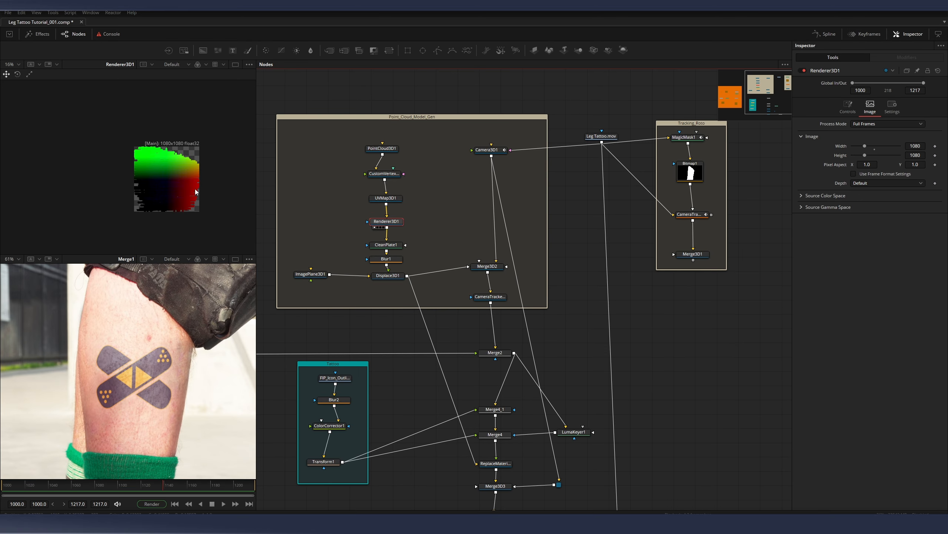
{"action": "scroll", "coordinate": [196, 191], "scroll_direction": "up", "scroll_amount": 3}
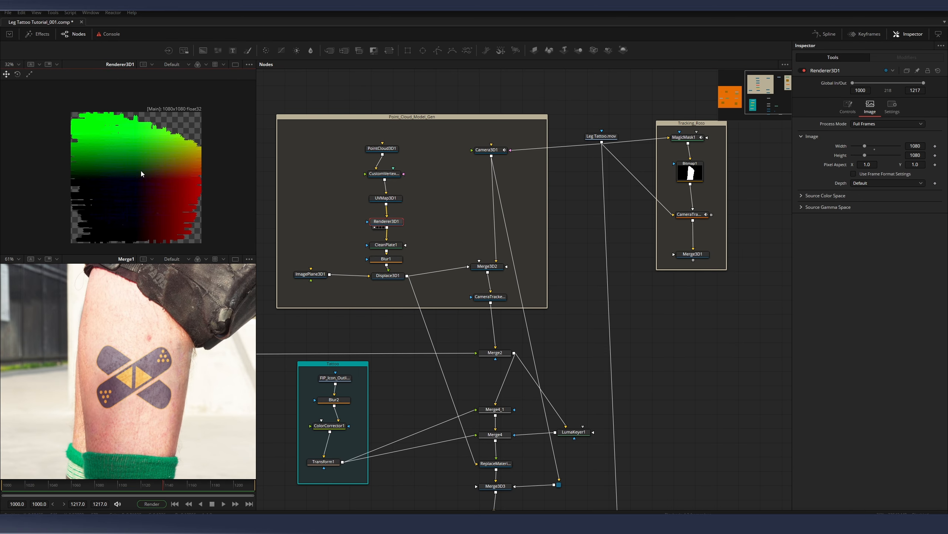
{"action": "left_click_drag", "start_coordinate": [156, 172], "coordinate": [140, 169]}
{"action": "left_click", "coordinate": [385, 173]}
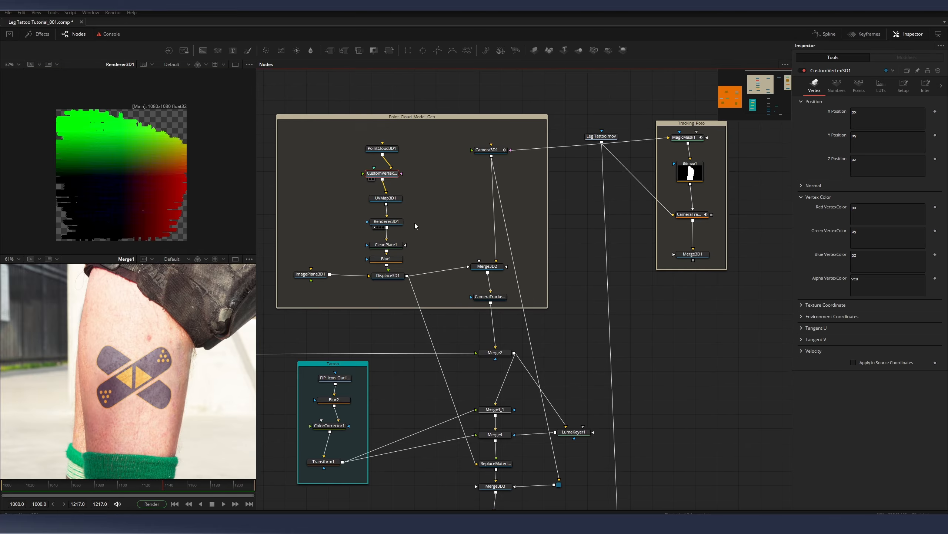
- View the CleanPlate1 fill and the Blur1 smoothing of the rendered position image
{"action": "scroll", "coordinate": [415, 224], "scroll_direction": "down", "scroll_amount": 1}
{"action": "left_click_drag", "start_coordinate": [374, 231], "coordinate": [115, 136]}
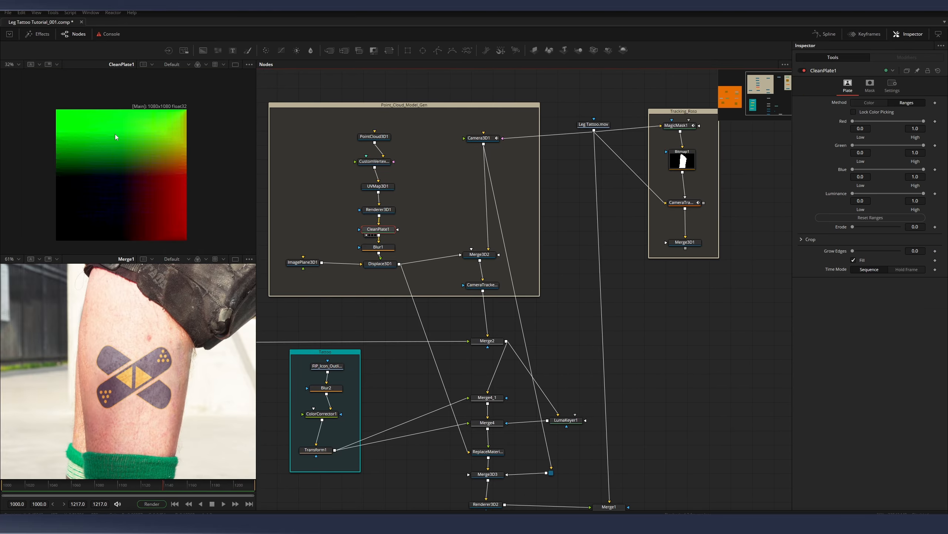
{"action": "scroll", "coordinate": [416, 228], "scroll_direction": "down", "scroll_amount": 1}
{"action": "left_click_drag", "start_coordinate": [397, 225], "coordinate": [182, 189]}
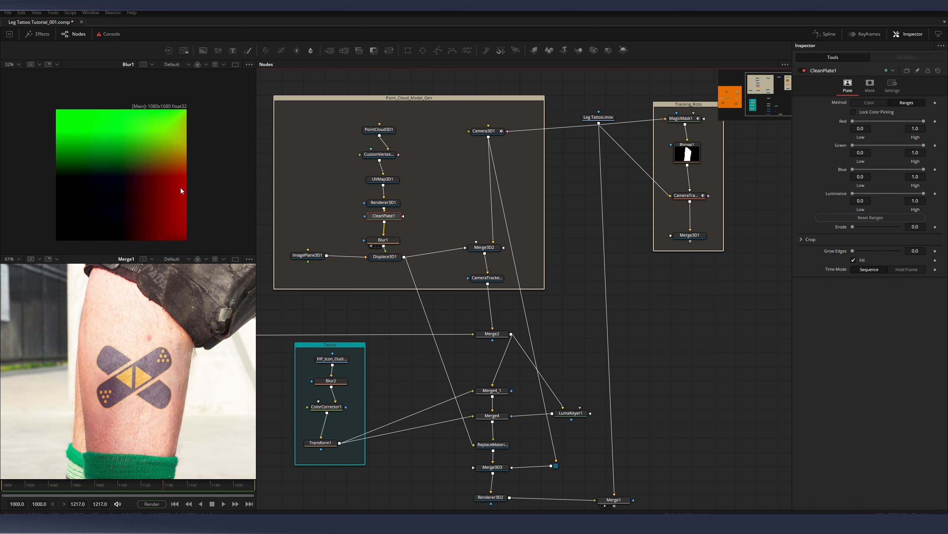
{"action": "left_click_drag", "start_coordinate": [384, 231], "coordinate": [125, 146]}
- View ImagePlane3D1 and the Displace3D1 leg surface, examining the displaced geometry from another angle
{"action": "left_click_drag", "start_coordinate": [377, 254], "coordinate": [152, 176]}
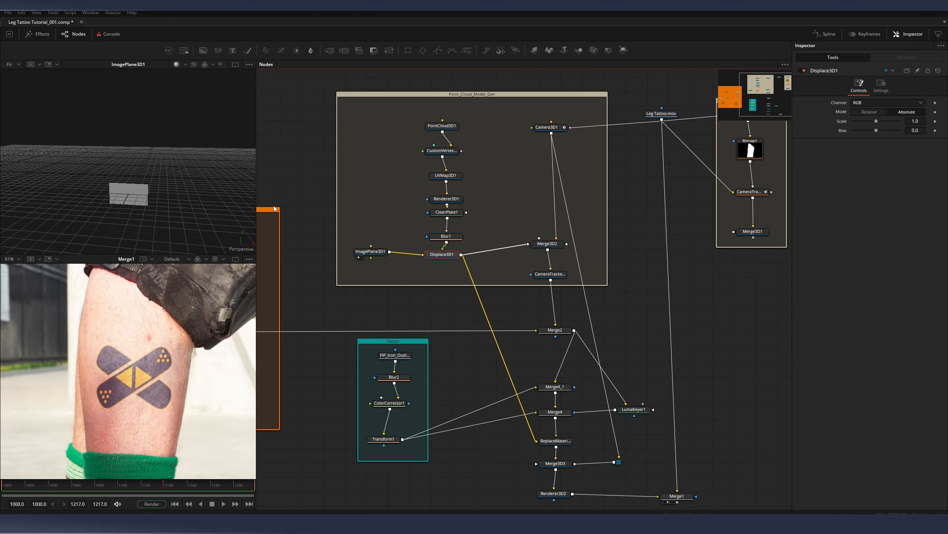
{"action": "left_click_drag", "start_coordinate": [378, 254], "coordinate": [242, 209]}
{"action": "left_click_drag", "start_coordinate": [444, 254], "coordinate": [187, 191]}
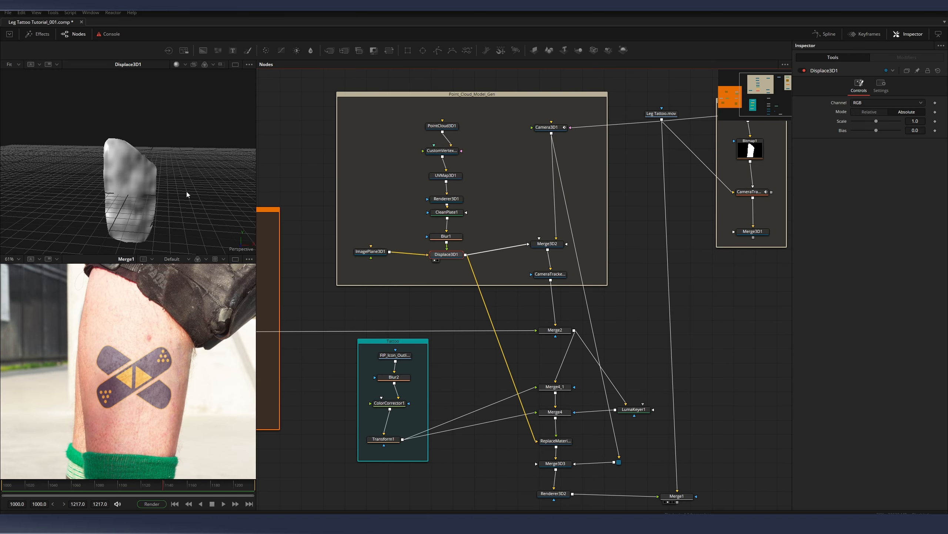
{"action": "left_click_drag", "start_coordinate": [95, 167], "coordinate": [164, 165]}
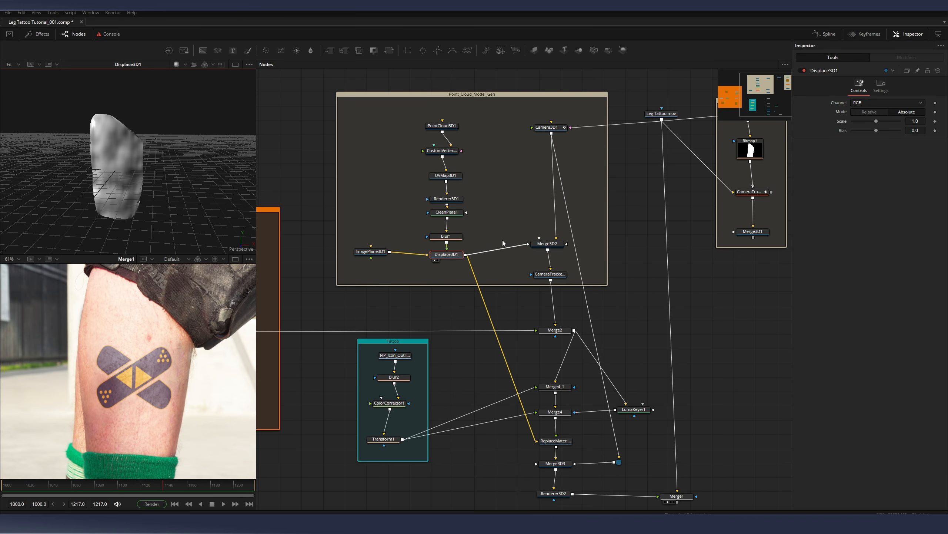
- View the Merge3D2 scene and check the projection settings of Camera3D1
{"action": "left_click_drag", "start_coordinate": [489, 246], "coordinate": [440, 241]}
{"action": "left_click_drag", "start_coordinate": [501, 240], "coordinate": [501, 249]}
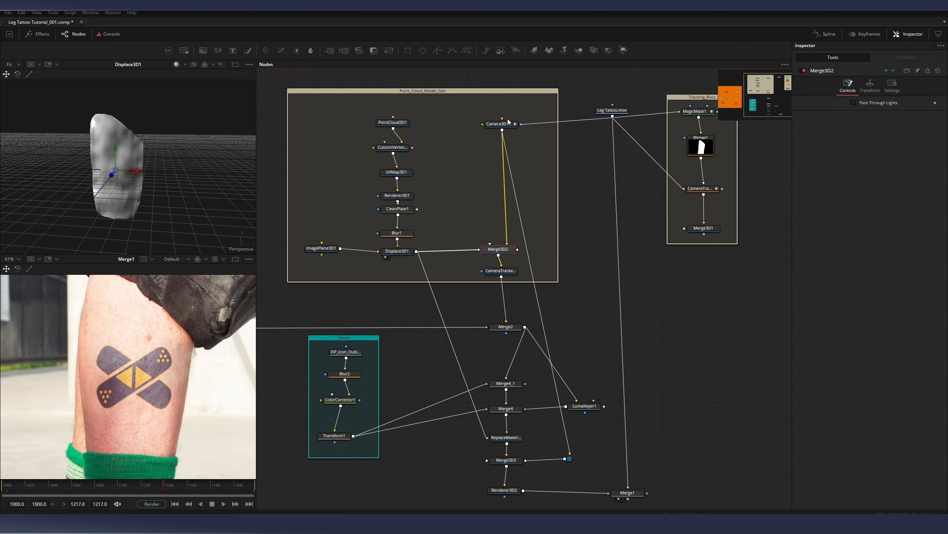
{"action": "left_click_drag", "start_coordinate": [504, 254], "coordinate": [160, 165]}
{"action": "left_click_drag", "start_coordinate": [508, 125], "coordinate": [505, 122]}
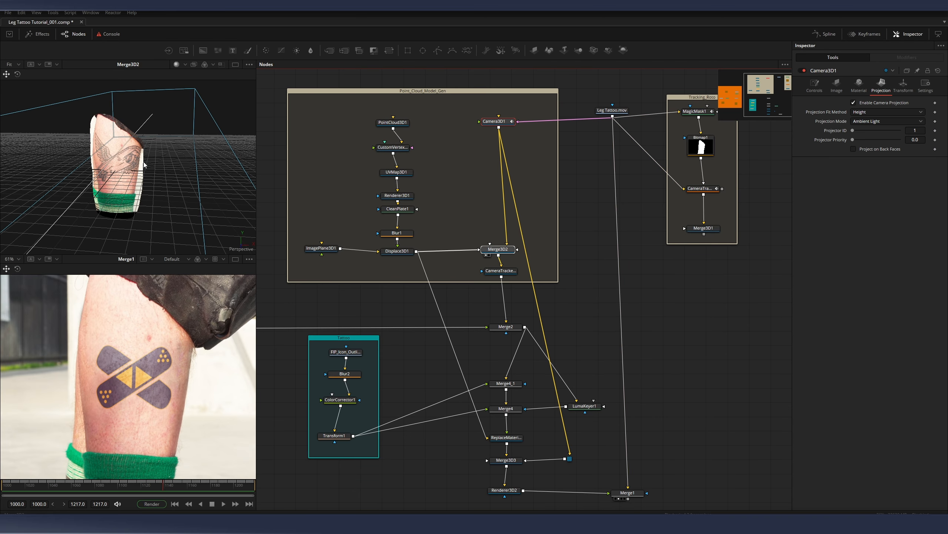
- View the CameraTracker1_Renderer image to examine the unwrapped leg texture
{"action": "left_click_drag", "start_coordinate": [491, 264], "coordinate": [162, 184]}
{"action": "scroll", "coordinate": [172, 159], "scroll_direction": "down", "scroll_amount": 2}
{"action": "left_click_drag", "start_coordinate": [503, 238], "coordinate": [503, 239]}
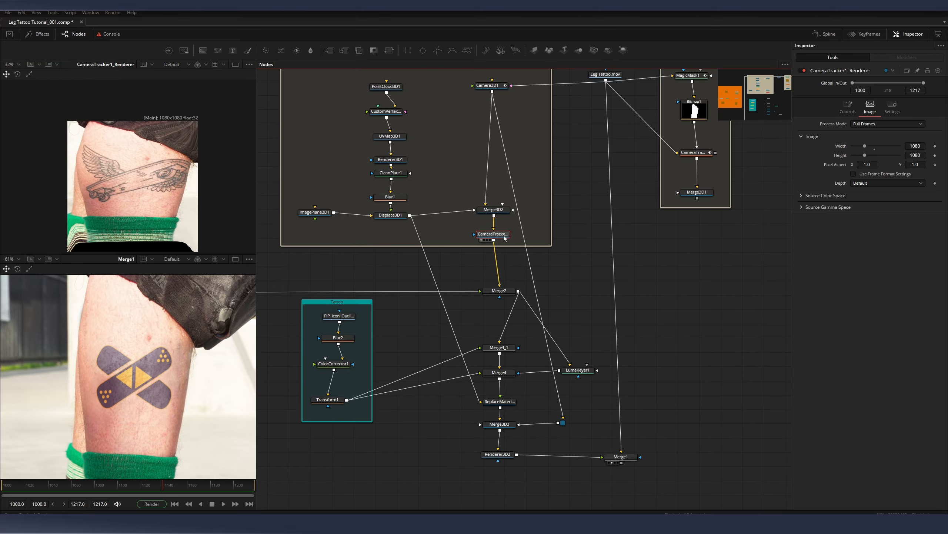
- Save the composition and compare the frame 001 and frame 063 paintout images in the Tattoo_Removal group
{"action": "scroll", "coordinate": [288, 237], "scroll_direction": "down", "scroll_amount": 2}
{"action": "left_click_drag", "start_coordinate": [288, 237], "coordinate": [513, 221]}
{"action": "key", "text": "ctrl+s"}
{"action": "left_click_drag", "start_coordinate": [82, 487], "coordinate": [179, 499]}
{"action": "scroll", "coordinate": [443, 191], "scroll_direction": "up", "scroll_amount": 2}
{"action": "left_click_drag", "start_coordinate": [443, 192], "coordinate": [154, 141]}
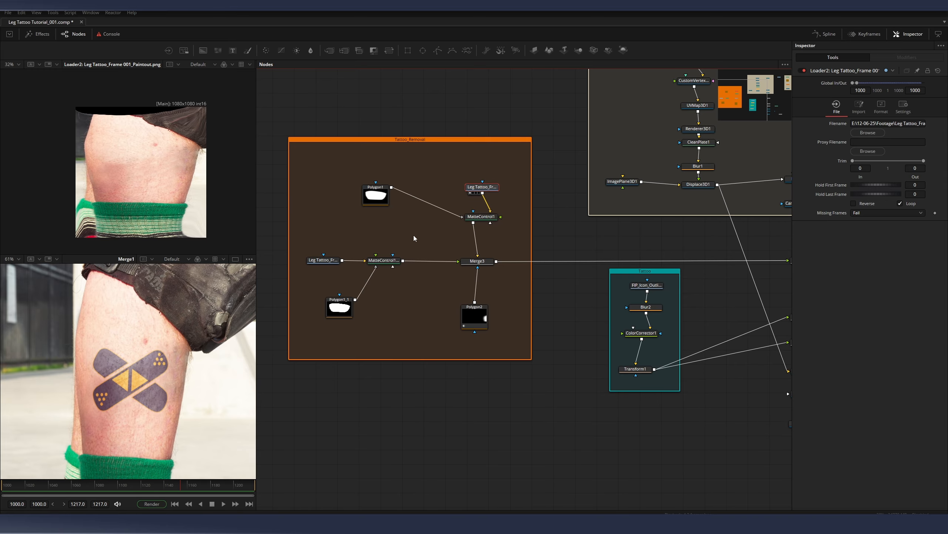
{"action": "mouse_move", "coordinate": [334, 262]}
{"action": "left_mouse_down"}
{"action": "mouse_move", "coordinate": [130, 154]}
{"action": "mouse_move", "coordinate": [160, 154]}
{"action": "left_mouse_up"}
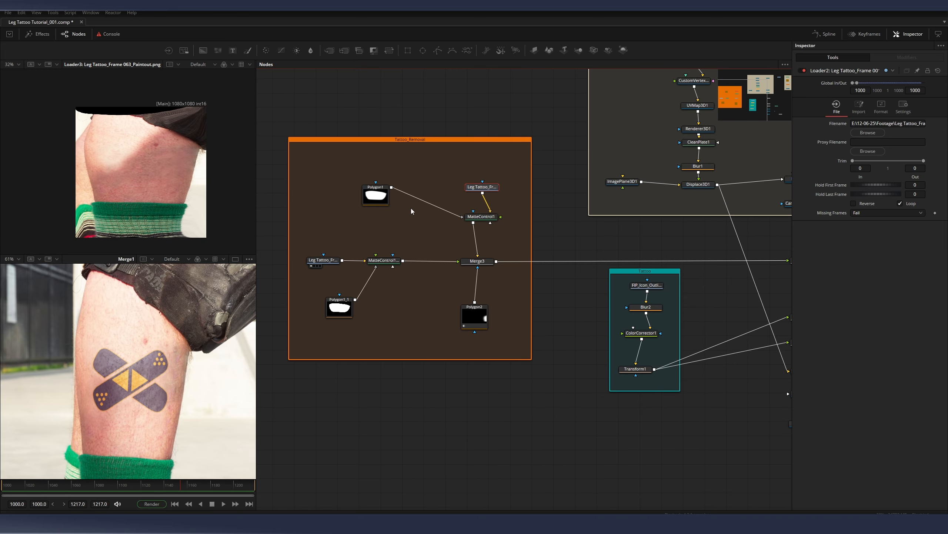
{"action": "key", "text": "1"}
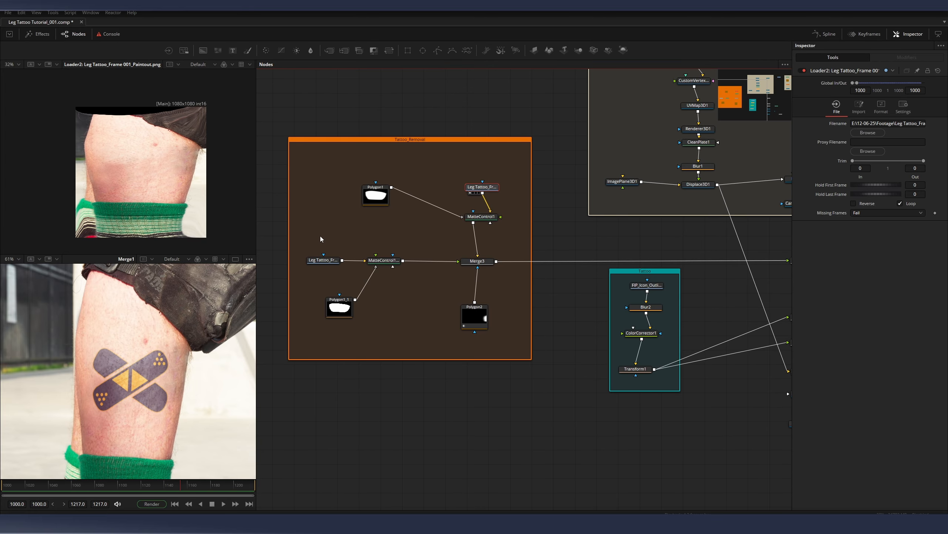
{"action": "left_click_drag", "start_coordinate": [328, 258], "coordinate": [113, 160]}
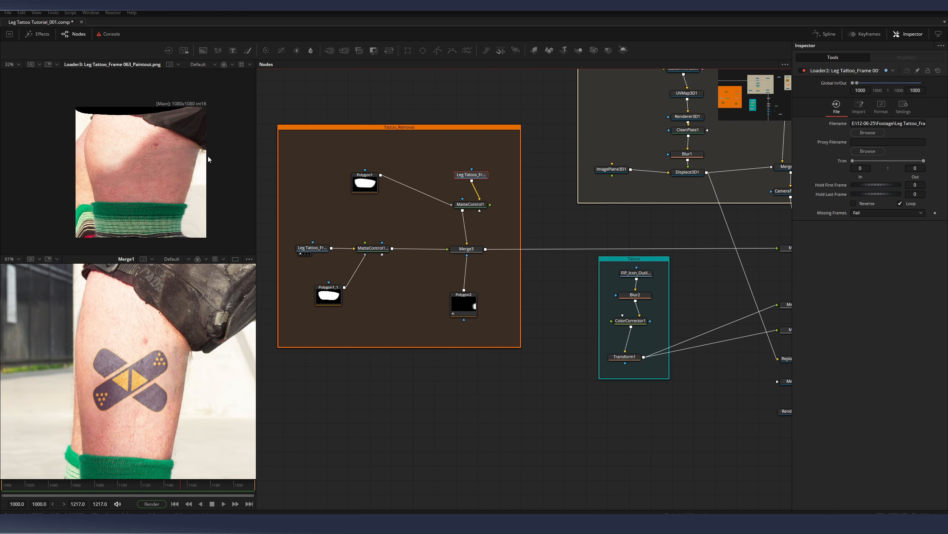
{"action": "left_click_drag", "start_coordinate": [462, 194], "coordinate": [465, 176]}
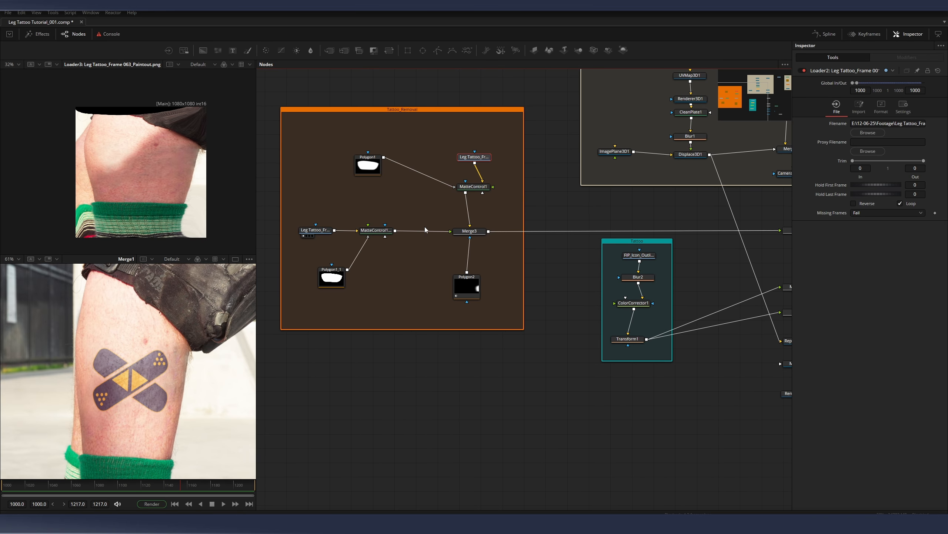
- Review both masked paintouts, their Merge3 combination and the Polygon2 mask in the Tattoo_Removal group at different frames
{"action": "left_click", "coordinate": [365, 236]}
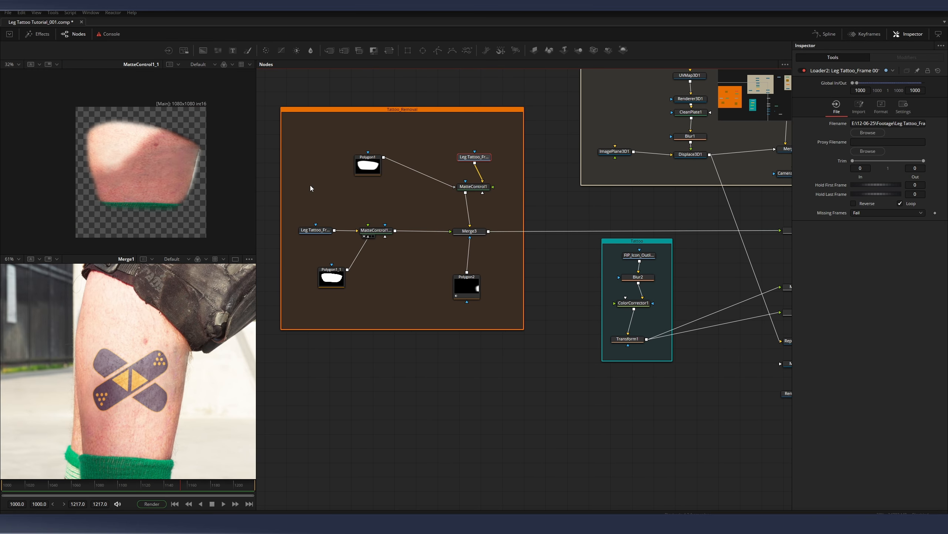
{"action": "left_click_drag", "start_coordinate": [472, 184], "coordinate": [163, 155]}
{"action": "left_click_drag", "start_coordinate": [386, 199], "coordinate": [339, 179]}
{"action": "left_click", "coordinate": [410, 217]}
{"action": "left_click_drag", "start_coordinate": [406, 236], "coordinate": [368, 215]}
{"action": "left_click", "coordinate": [380, 244]}
{"action": "left_click_drag", "start_coordinate": [87, 481], "coordinate": [137, 497]}
- View Merge2 to examine the cleaned leg texture while scrubbing through the shot
{"action": "left_click_drag", "start_coordinate": [715, 233], "coordinate": [558, 247]}
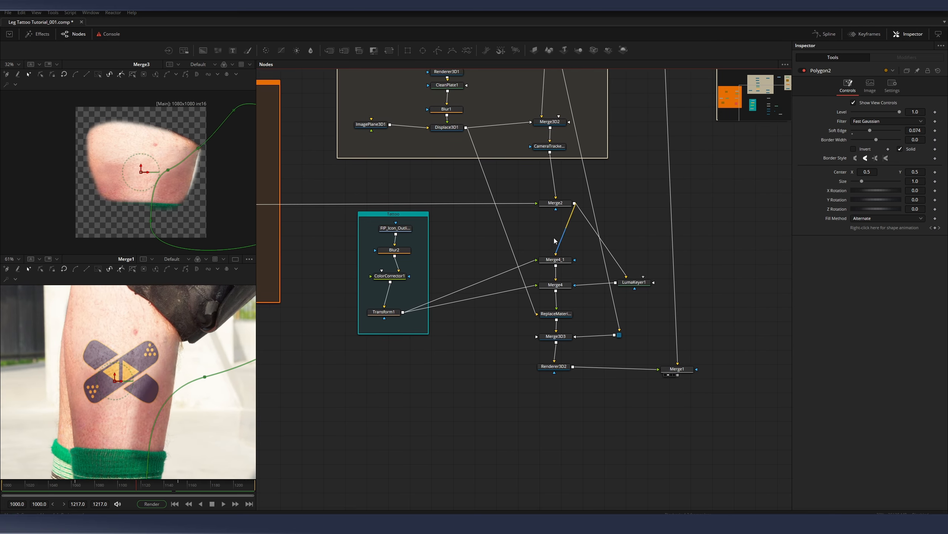
{"action": "left_click_drag", "start_coordinate": [556, 204], "coordinate": [176, 146]}
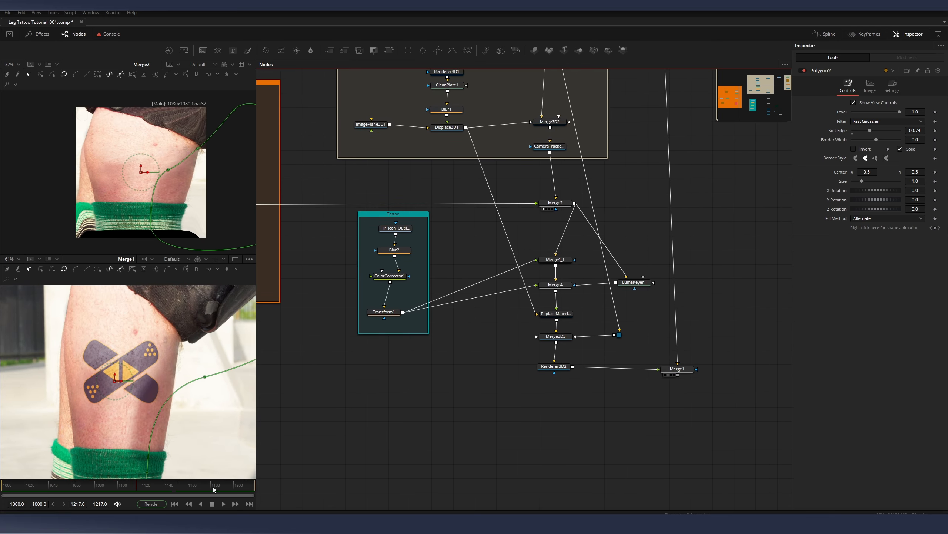
{"action": "mouse_move", "coordinate": [117, 489]}
{"action": "left_mouse_down"}
{"action": "mouse_move", "coordinate": [36, 485]}
{"action": "mouse_move", "coordinate": [113, 493]}
{"action": "mouse_move", "coordinate": [128, 482]}
{"action": "left_mouse_up"}
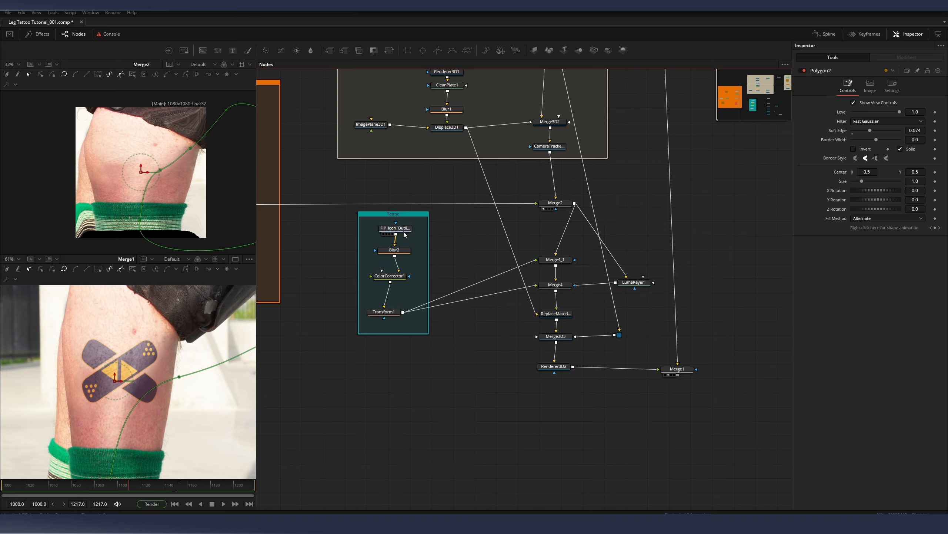
- Review the tattoo branch in the Tattoo group from the icon loader through Blur2, ColorCorrector1 and Transform1
{"action": "left_click", "coordinate": [384, 233]}
{"action": "left_click_drag", "start_coordinate": [399, 250], "coordinate": [187, 186]}
{"action": "left_click_drag", "start_coordinate": [386, 276], "coordinate": [164, 189]}
{"action": "key", "text": "1"}
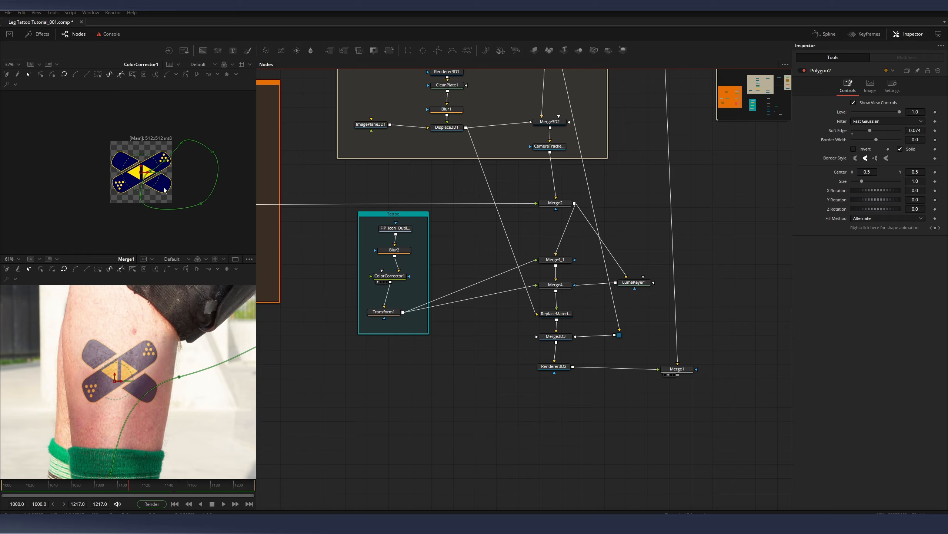
{"action": "left_click_drag", "start_coordinate": [383, 311], "coordinate": [114, 167]}
- View the tattoo layered by Merge4_1 and Merge4 up close, and check the settings of Merge2
{"action": "left_click", "coordinate": [553, 260]}
{"action": "left_click_drag", "start_coordinate": [556, 264], "coordinate": [169, 172]}
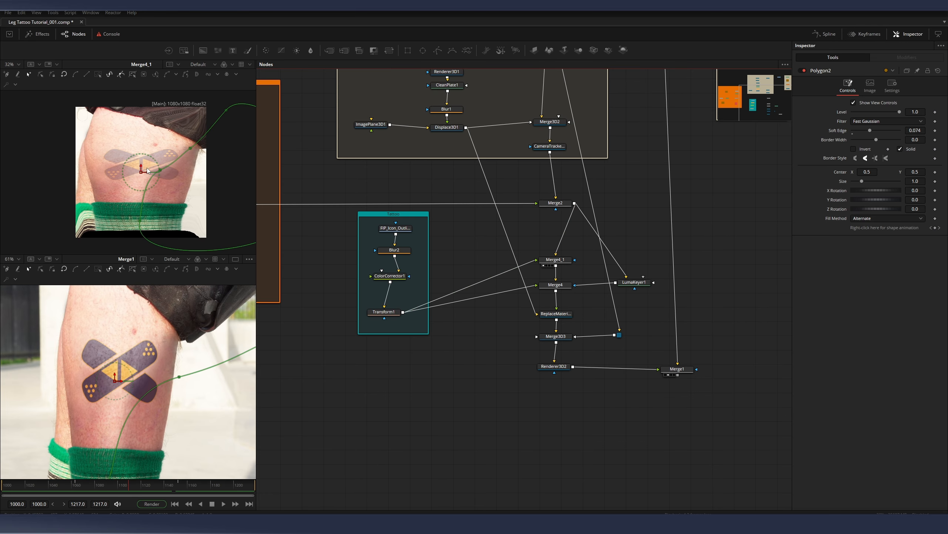
{"action": "scroll", "coordinate": [157, 171], "scroll_direction": "up", "scroll_amount": 3}
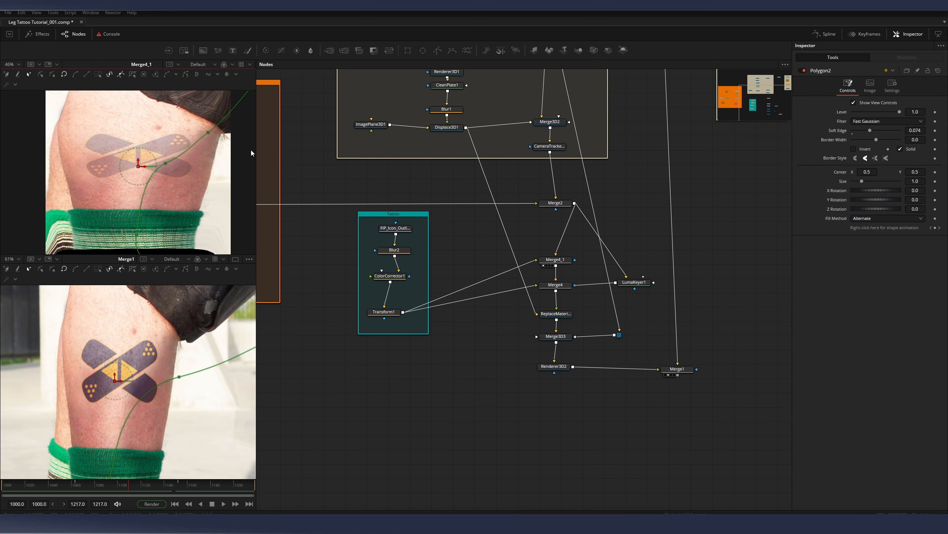
{"action": "left_click", "coordinate": [548, 204]}
{"action": "left_click_drag", "start_coordinate": [548, 204], "coordinate": [543, 203]}
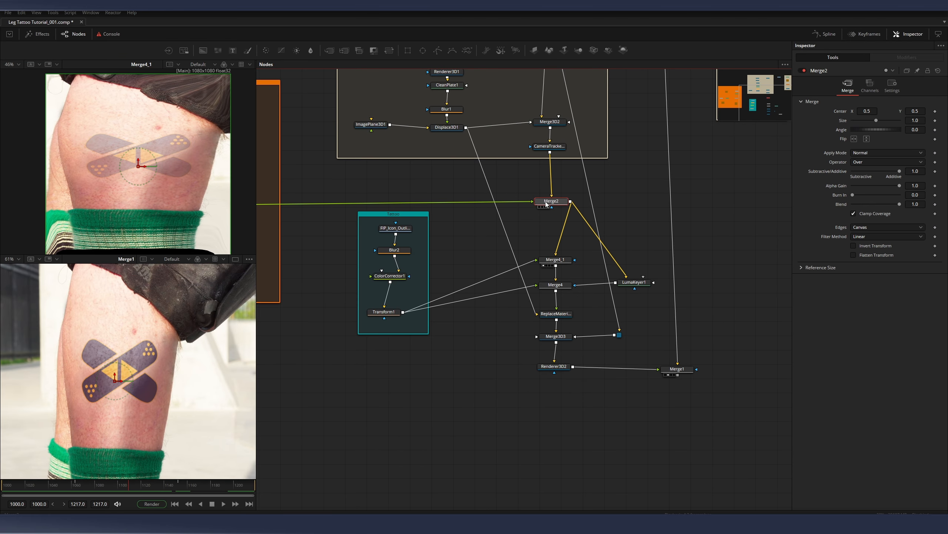
{"action": "left_click_drag", "start_coordinate": [569, 268], "coordinate": [170, 151]}
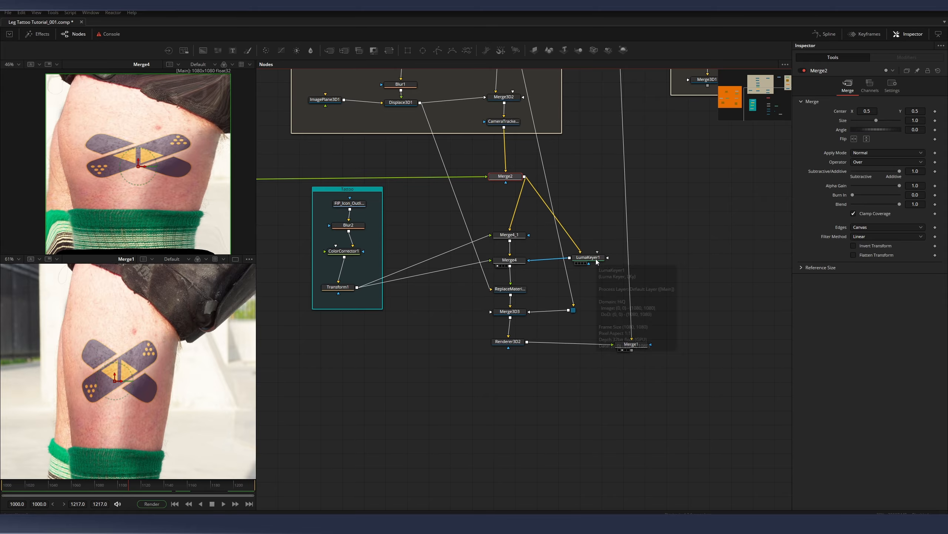
- Compare Merge2 with the LumaKeyer1 matte, and check Merge4_1's Multiply blend settings against the Merge4 result
{"action": "left_click_drag", "start_coordinate": [602, 257], "coordinate": [607, 251]}
{"action": "left_click_drag", "start_coordinate": [510, 178], "coordinate": [159, 133]}
{"action": "left_click_drag", "start_coordinate": [592, 254], "coordinate": [119, 145]}
{"action": "left_click_drag", "start_coordinate": [417, 238], "coordinate": [419, 249]}
{"action": "left_click_drag", "start_coordinate": [520, 250], "coordinate": [492, 247]}
{"action": "left_click", "coordinate": [493, 246]}
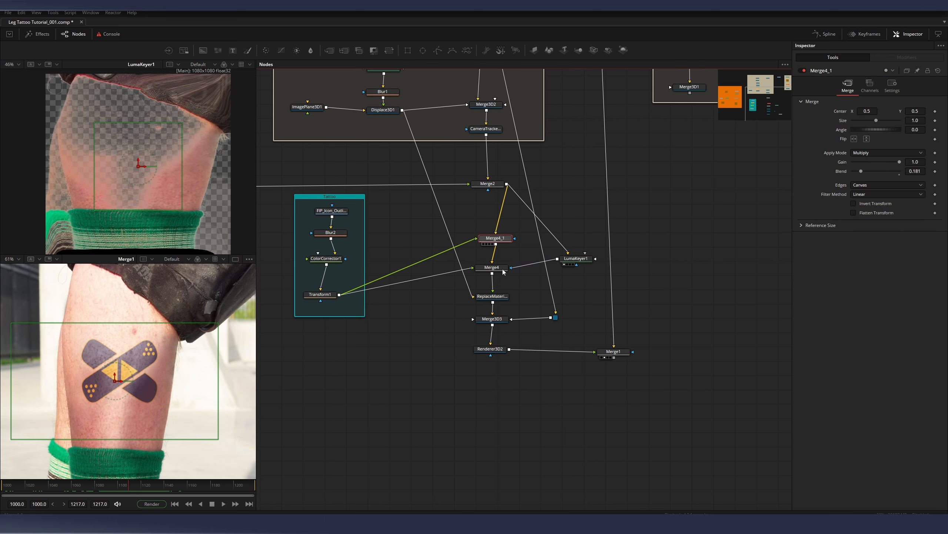
{"action": "left_click", "coordinate": [480, 273]}
{"action": "scroll", "coordinate": [502, 238], "scroll_direction": "down", "scroll_amount": 2}
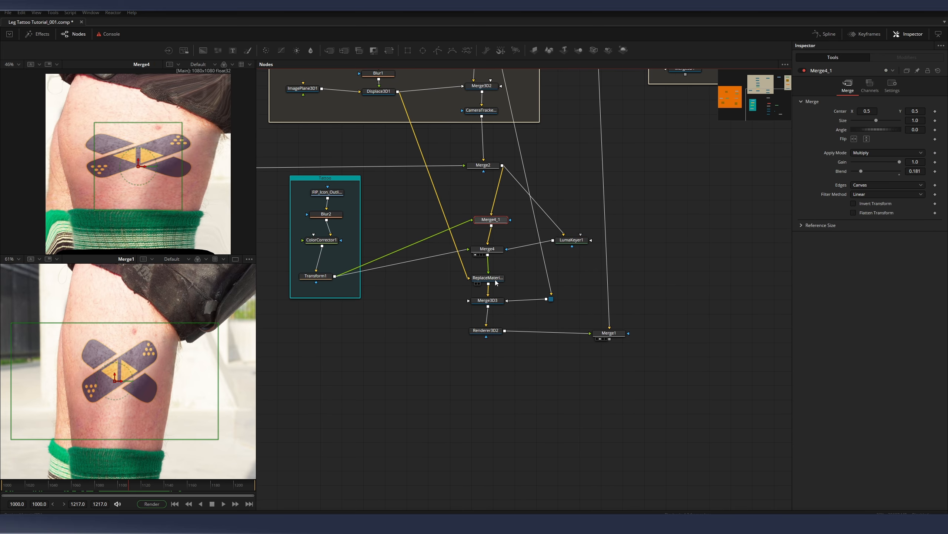
- View Displace3D1 and compare the flat Merge4 texture with the textured leg surface of ReplaceMaterial3D1
{"action": "scroll", "coordinate": [430, 168], "scroll_direction": "up", "scroll_amount": 5}
{"action": "left_click_drag", "start_coordinate": [386, 137], "coordinate": [178, 159]}
{"action": "left_click_drag", "start_coordinate": [483, 223], "coordinate": [472, 207]}
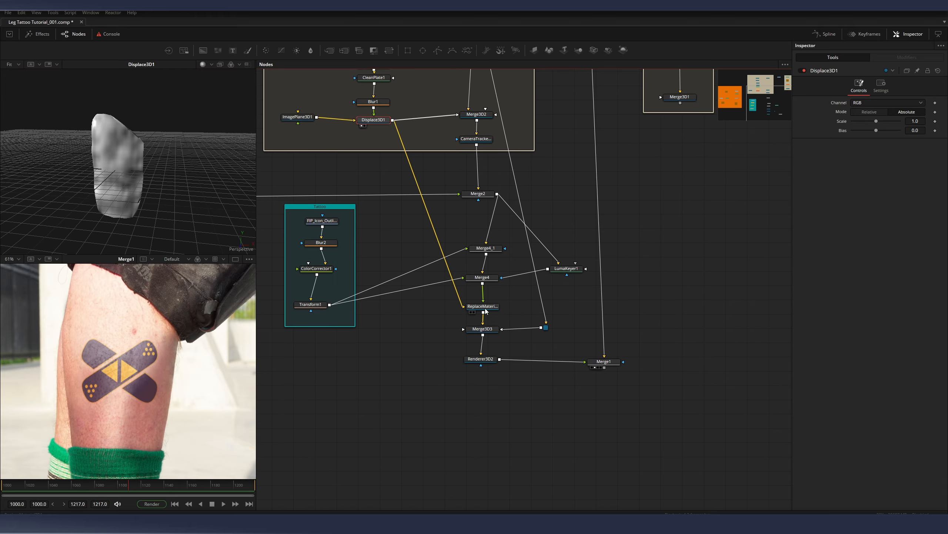
{"action": "left_click_drag", "start_coordinate": [489, 308], "coordinate": [108, 174]}
{"action": "left_click_drag", "start_coordinate": [496, 267], "coordinate": [488, 279]}
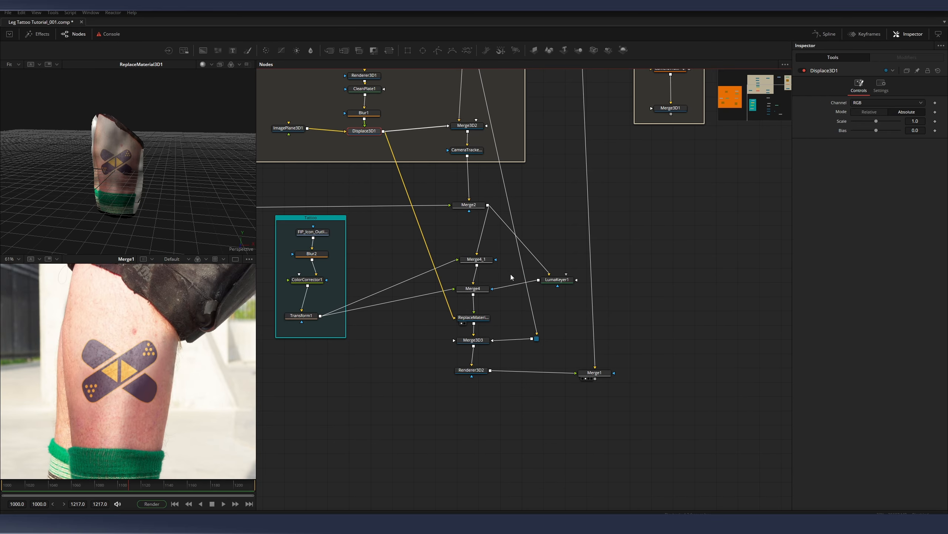
{"action": "left_click_drag", "start_coordinate": [110, 142], "coordinate": [112, 142]}
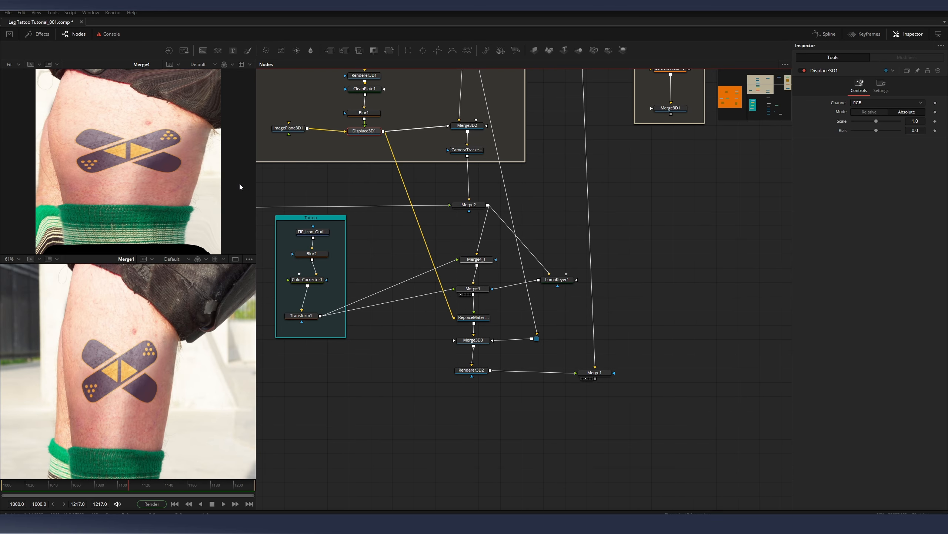
{"action": "left_click_drag", "start_coordinate": [483, 320], "coordinate": [169, 162]}
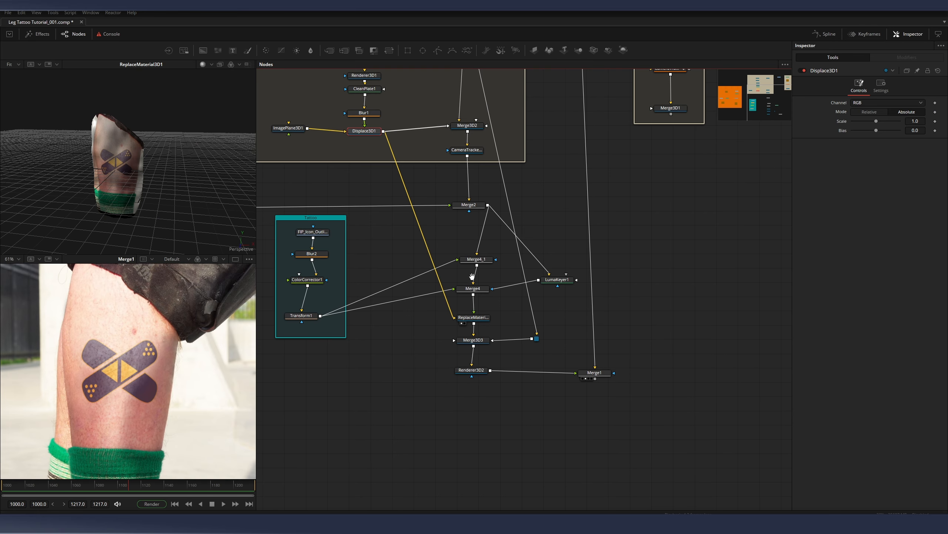
{"action": "left_click_drag", "start_coordinate": [472, 276], "coordinate": [457, 242]}
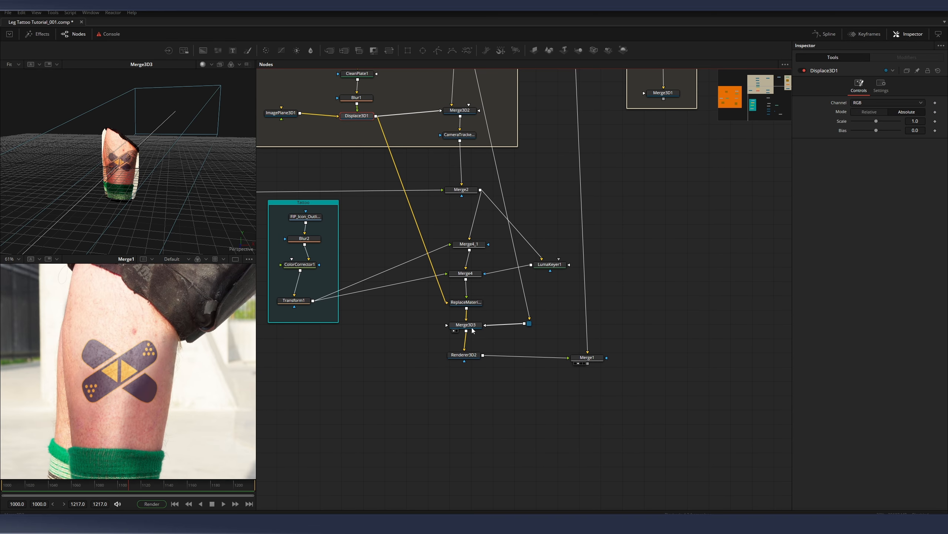
- View the Merge3D3 scene and the Renderer3D2 output, scrubbing to a frame near the end of the shot
{"action": "left_click_drag", "start_coordinate": [471, 326], "coordinate": [118, 120]}
{"action": "left_click_drag", "start_coordinate": [472, 279], "coordinate": [449, 220]}
{"action": "left_click", "coordinate": [446, 266]}
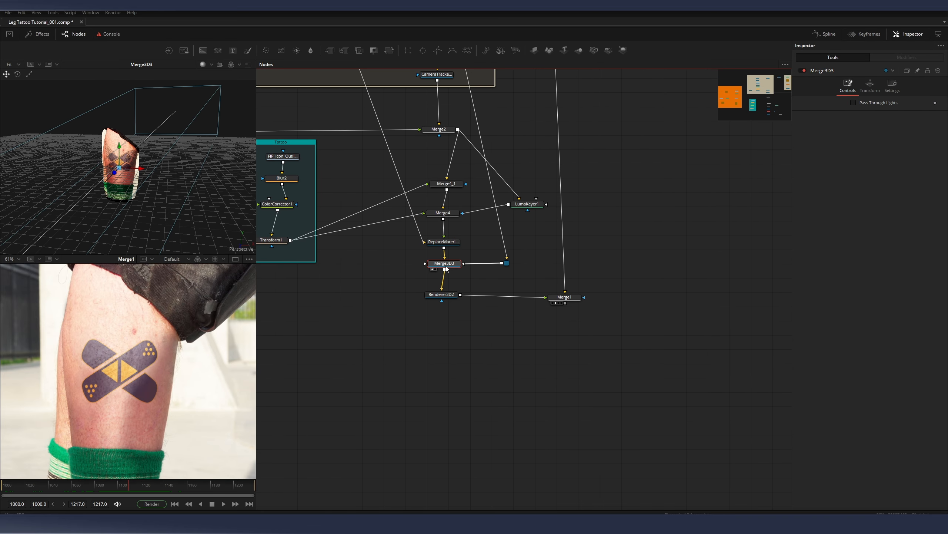
{"action": "left_click_drag", "start_coordinate": [445, 295], "coordinate": [122, 162]}
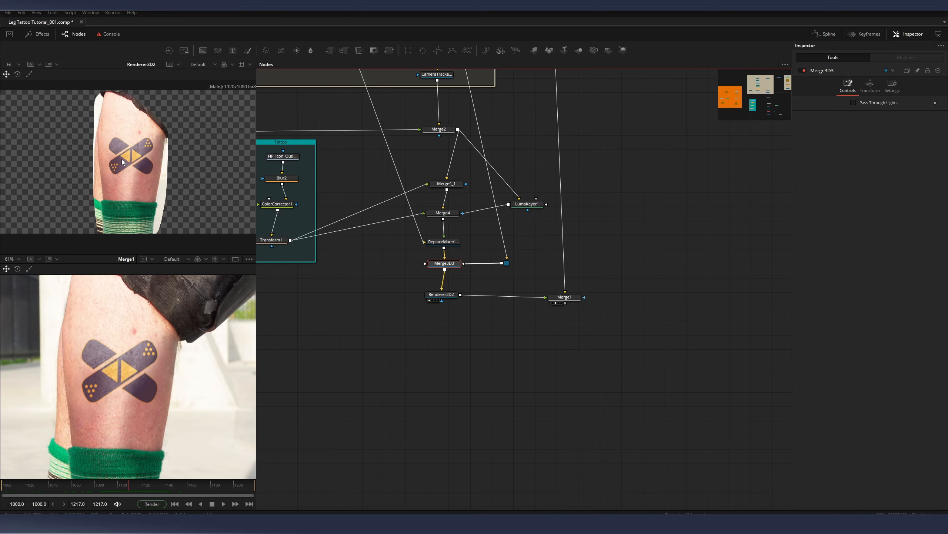
{"action": "left_click_drag", "start_coordinate": [175, 487], "coordinate": [241, 490]}
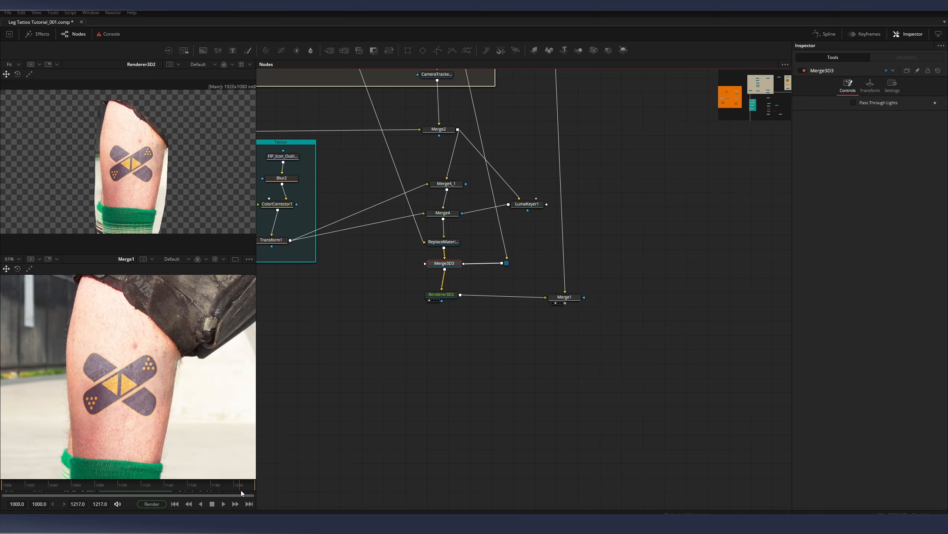
{"action": "scroll", "coordinate": [164, 176], "scroll_direction": "down", "scroll_amount": 2}
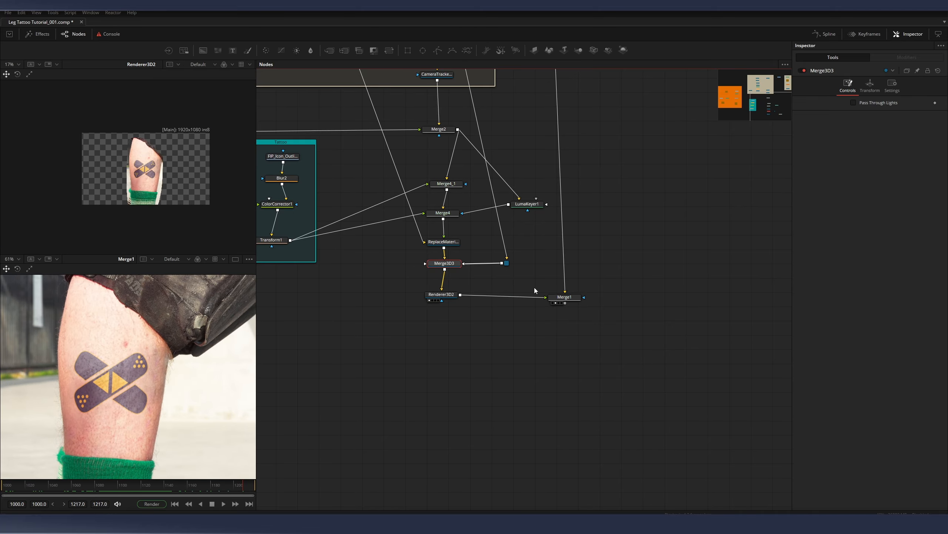
- Check Renderer3D2's settings, play back the final Merge1 composite and examine the new tattoo up close
{"action": "left_click", "coordinate": [444, 300]}
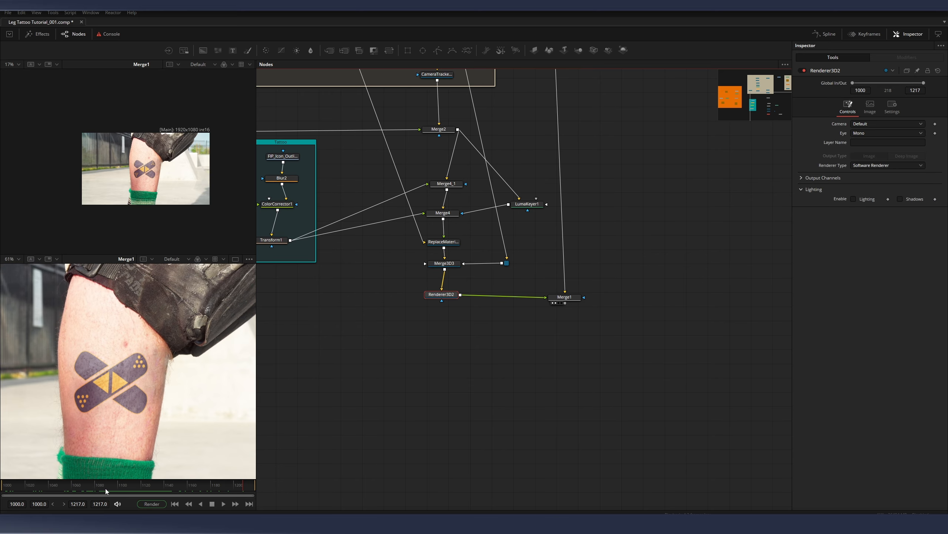
{"action": "left_click_drag", "start_coordinate": [105, 487], "coordinate": [49, 488]}
{"action": "scroll", "coordinate": [564, 259], "scroll_direction": "down", "scroll_amount": 3}
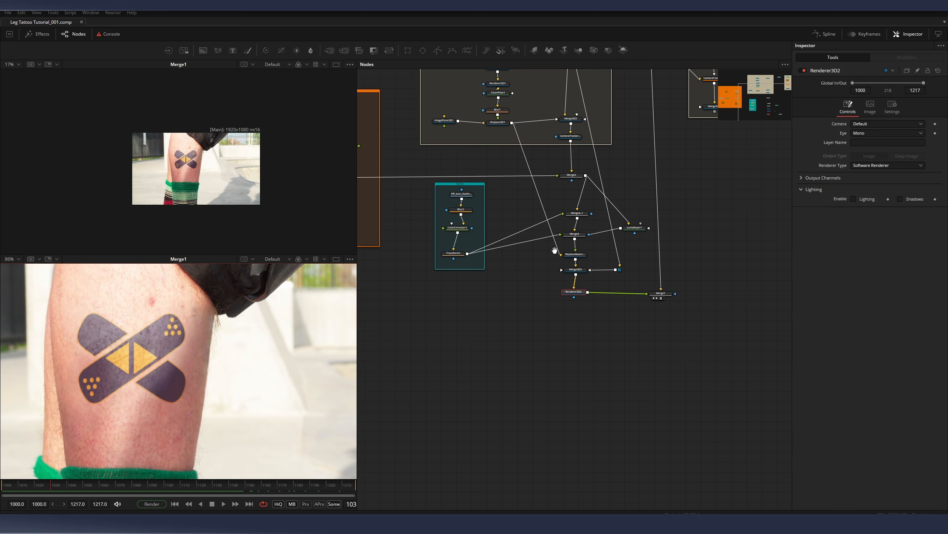
{"action": "left_click_drag", "start_coordinate": [555, 250], "coordinate": [607, 270]}
{"action": "key", "text": "space"}
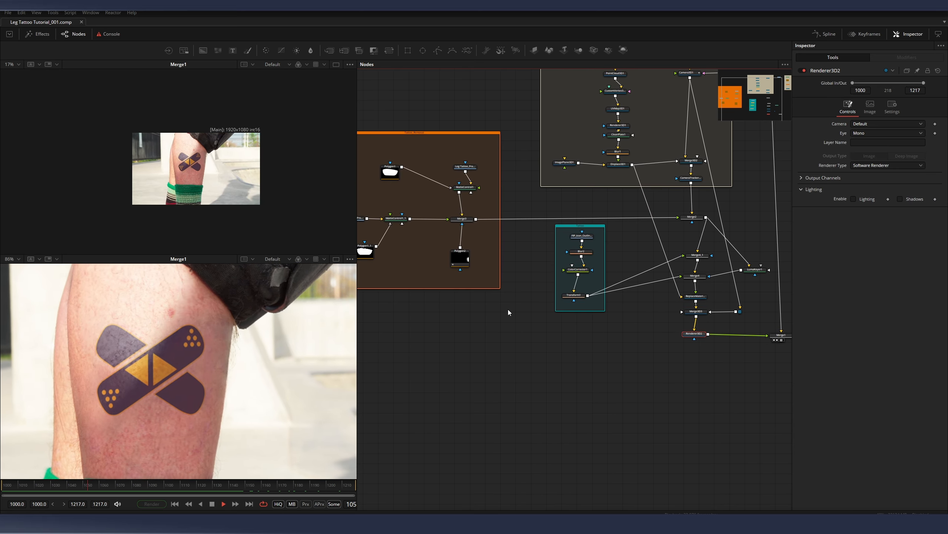
{"action": "key", "text": "space"}
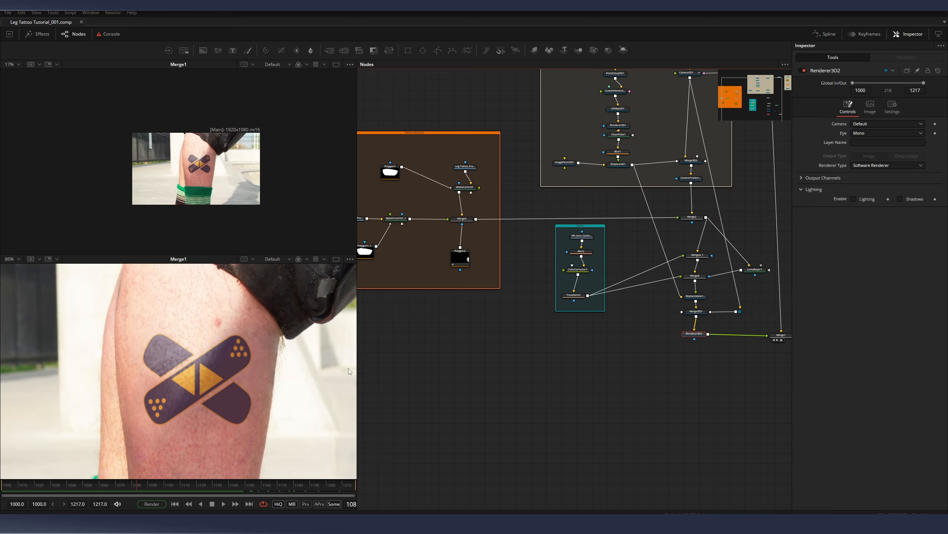
{"action": "scroll", "coordinate": [238, 328], "scroll_direction": "up", "scroll_amount": 2}
{"action": "left_click_drag", "start_coordinate": [292, 423], "coordinate": [252, 372]}
{"action": "scroll", "coordinate": [199, 310], "scroll_direction": "down", "scroll_amount": 1}
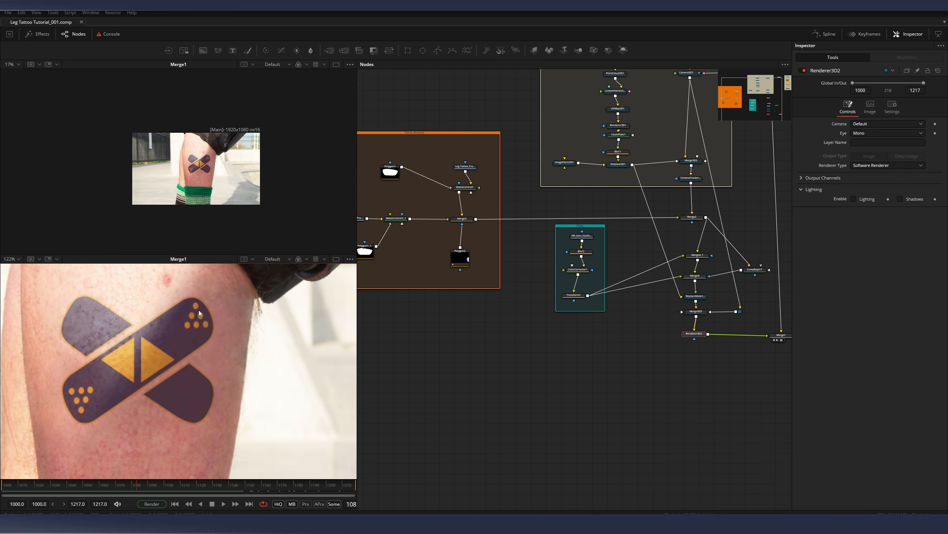
- View the Merge3 paintout result from the Tattoo_Removal group enlarged beside the final composite
{"action": "scroll", "coordinate": [198, 309], "scroll_direction": "down", "scroll_amount": 3}
{"action": "left_click_drag", "start_coordinate": [489, 225], "coordinate": [504, 230]}
{"action": "left_click_drag", "start_coordinate": [478, 223], "coordinate": [223, 144]}
{"action": "scroll", "coordinate": [217, 152], "scroll_direction": "up", "scroll_amount": 6}
{"action": "scroll", "coordinate": [202, 174], "scroll_direction": "down", "scroll_amount": 2}
- Add a Film Grain node directly after Merge3 in the Tattoo_Removal group
{"action": "left_click", "coordinate": [485, 224]}
{"action": "key", "text": "shift+space"}
{"action": "type", "text": "under"}
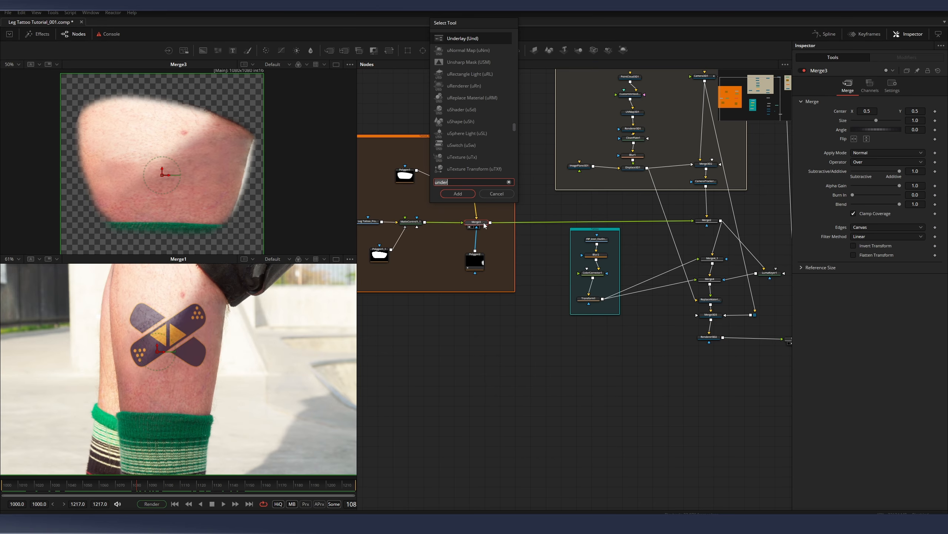
{"action": "key", "text": "BackSpace"}
{"action": "key", "text": "BackSpace"}
{"action": "key", "text": "BackSpace"}
{"action": "key", "text": "BackSpace"}
{"action": "key", "text": "BackSpace"}
{"action": "type", "text": "film"}
{"action": "key", "text": "Return"}
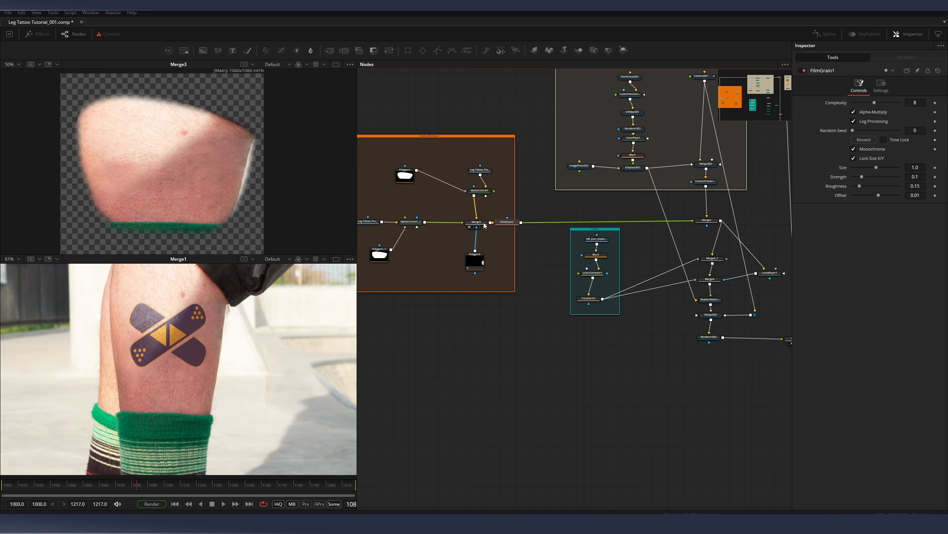
- Widen the Tattoo_Removal group around FilmGrain1, move the node slightly away from Merge3 and view its grain enlarged beside the composite
{"action": "left_click_drag", "start_coordinate": [516, 234], "coordinate": [549, 233]}
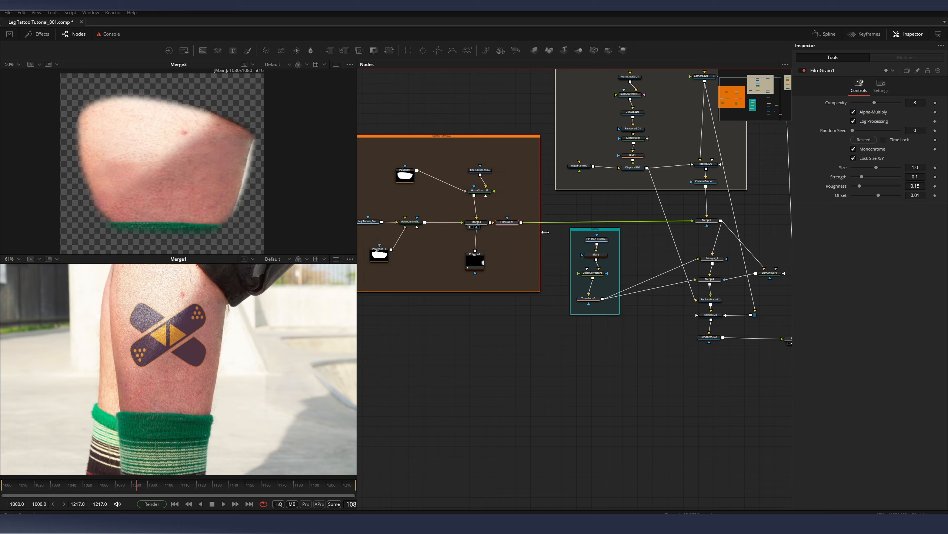
{"action": "scroll", "coordinate": [165, 335], "scroll_direction": "up", "scroll_amount": 5}
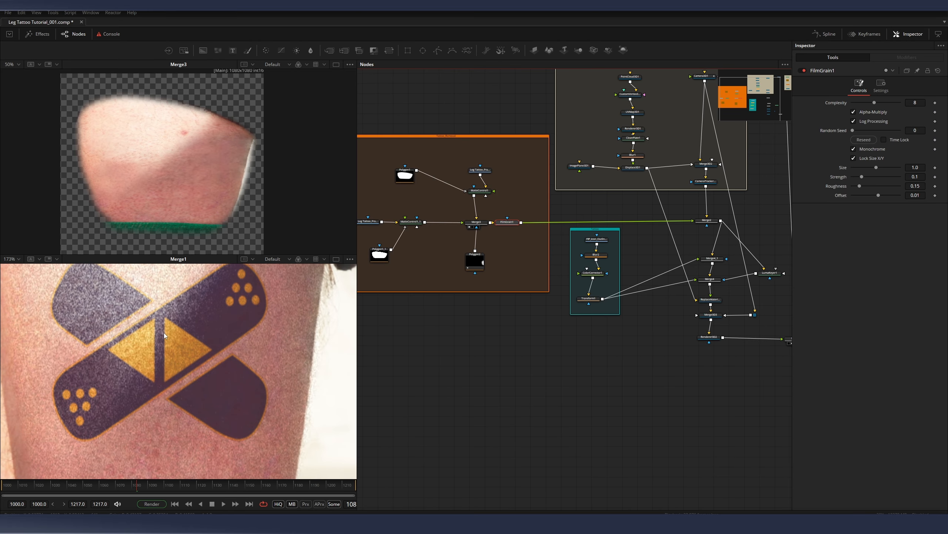
{"action": "left_click_drag", "start_coordinate": [514, 224], "coordinate": [519, 223]}
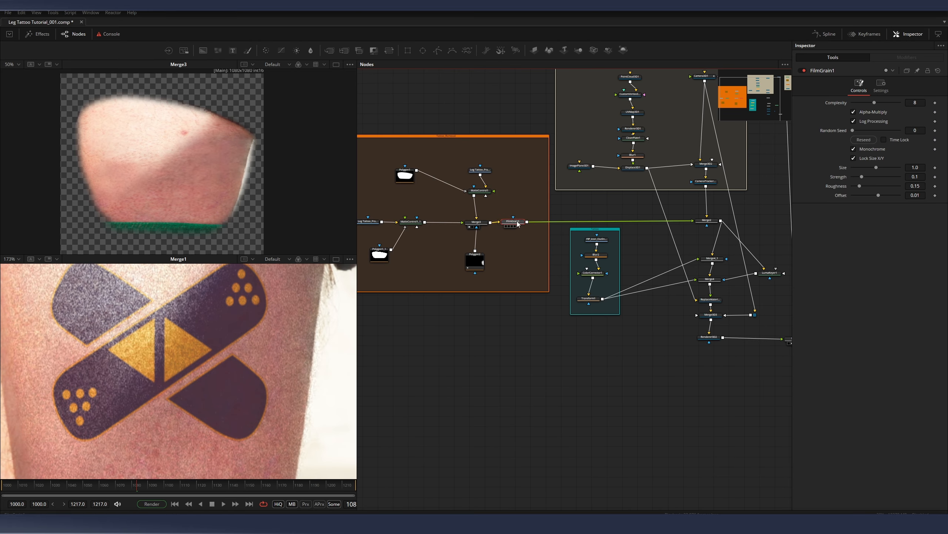
{"action": "key", "text": "1"}
{"action": "scroll", "coordinate": [169, 150], "scroll_direction": "up", "scroll_amount": 1}
{"action": "left_click_drag", "start_coordinate": [169, 150], "coordinate": [165, 125]}
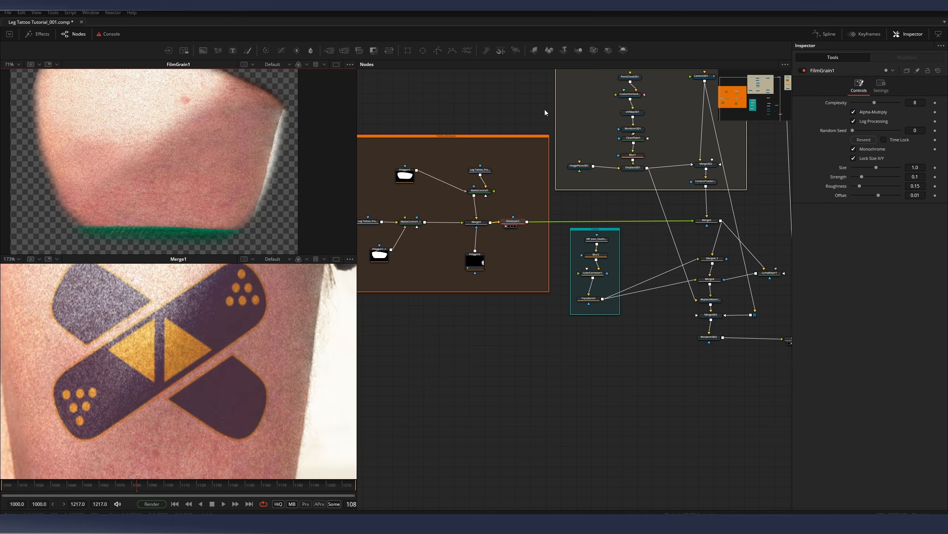
- Lower FilmGrain1's strength to 0.0095, playing back the enlarged Merge1 composite to judge the grain
{"action": "left_click", "coordinate": [916, 176]}
{"action": "type", "text": "0101"}
{"action": "key", "text": "Return"}
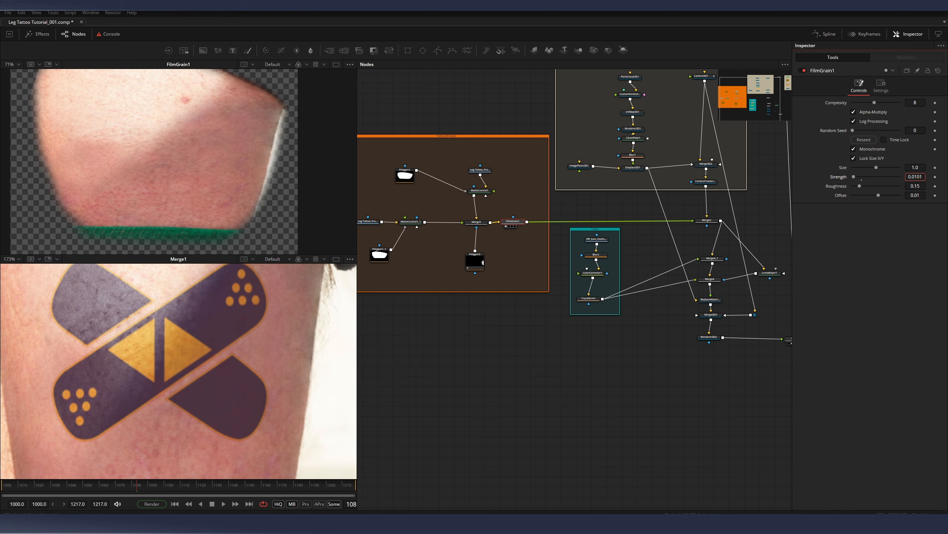
{"action": "key", "text": "space"}
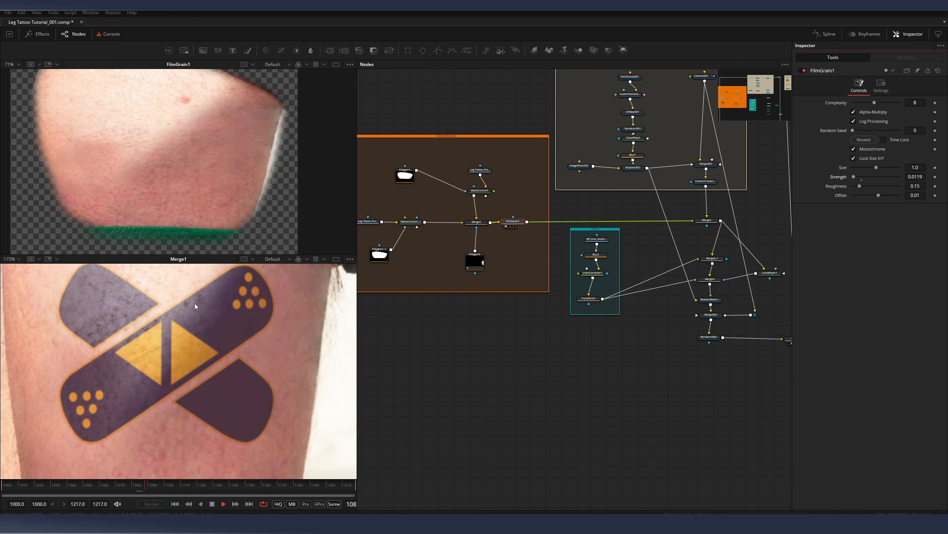
{"action": "scroll", "coordinate": [172, 301], "scroll_direction": "up", "scroll_amount": 2}
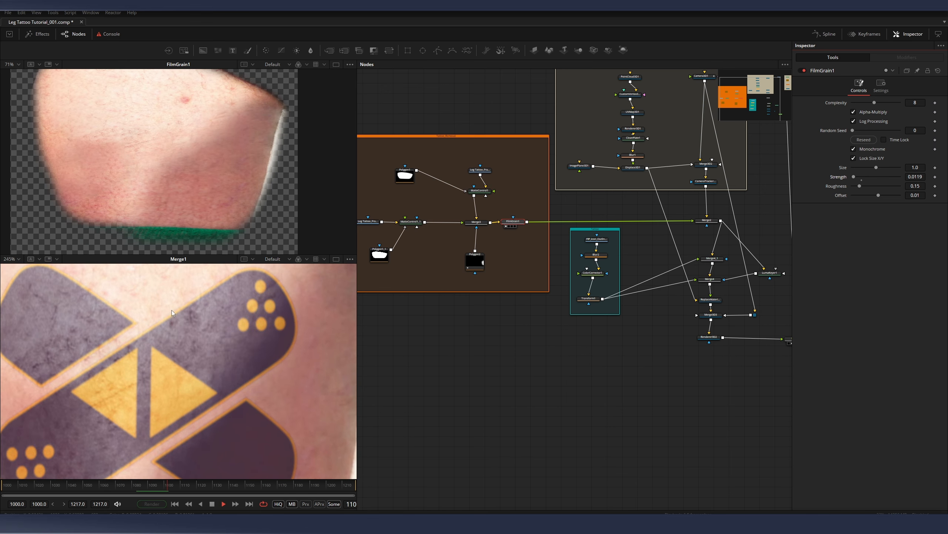
{"action": "key", "text": "space"}
{"action": "left_click_drag", "start_coordinate": [917, 176], "coordinate": [915, 176]}
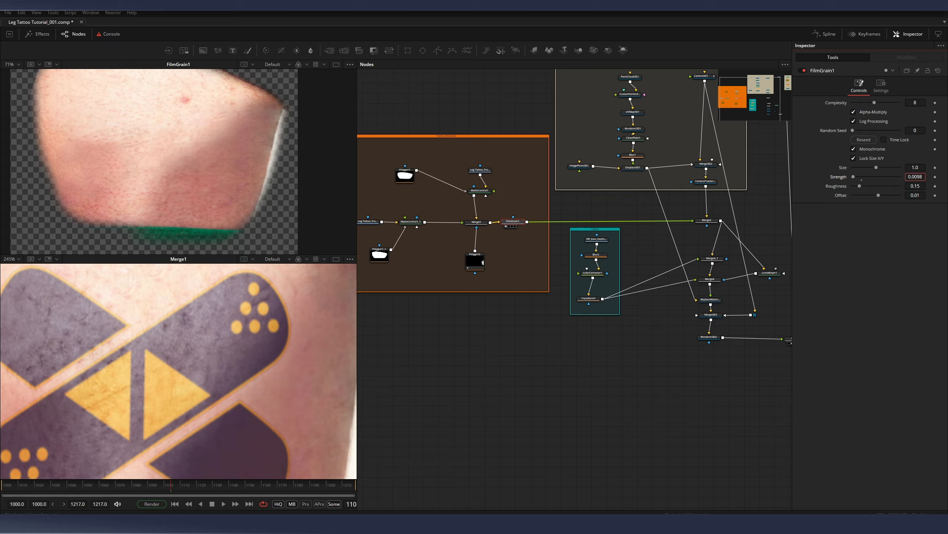
{"action": "left_click_drag", "start_coordinate": [915, 176], "coordinate": [913, 176]}
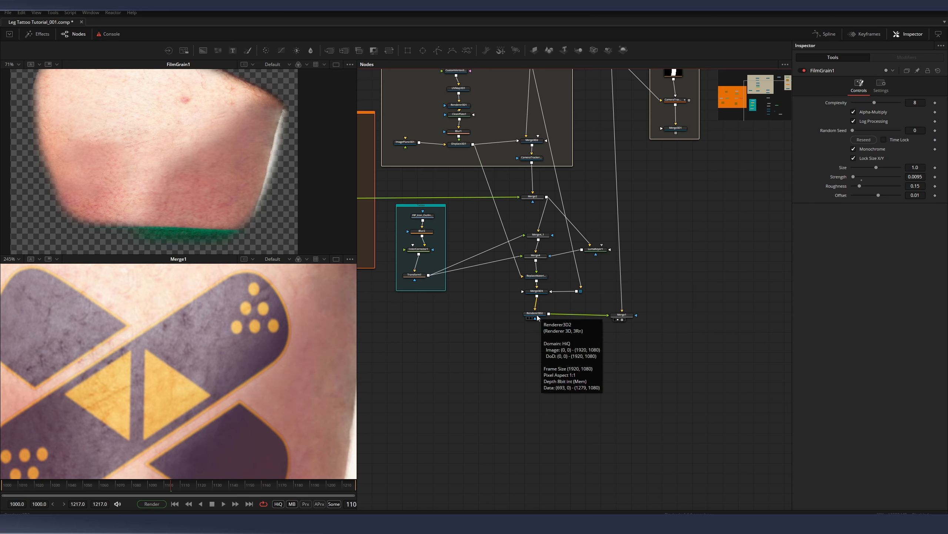
- Nudge FilmGrain1 within its group, view the whole Renderer3D2 output and play back the shot briefly
{"action": "left_click_drag", "start_coordinate": [405, 235], "coordinate": [508, 250]}
{"action": "left_click_drag", "start_coordinate": [445, 216], "coordinate": [449, 214]}
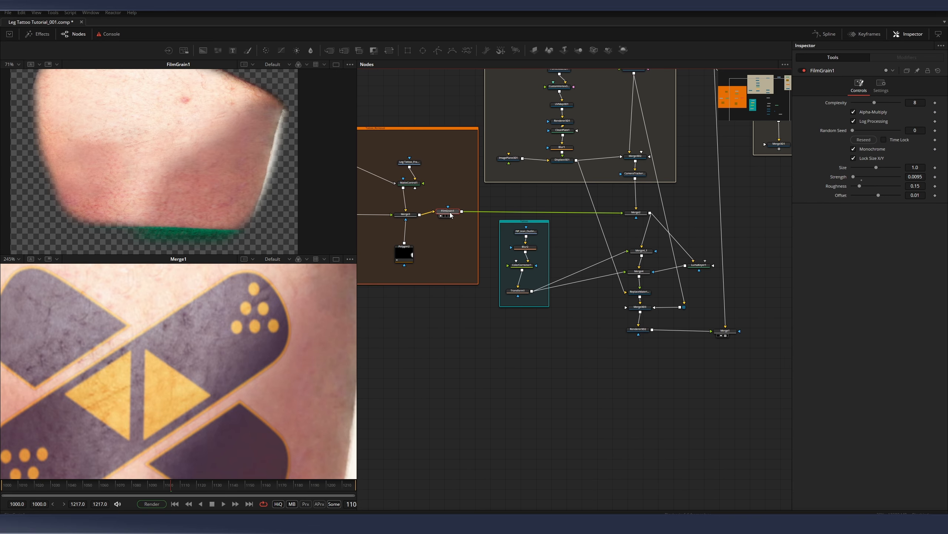
{"action": "left_click_drag", "start_coordinate": [197, 165], "coordinate": [198, 166]}
{"action": "scroll", "coordinate": [202, 168], "scroll_direction": "down", "scroll_amount": 2}
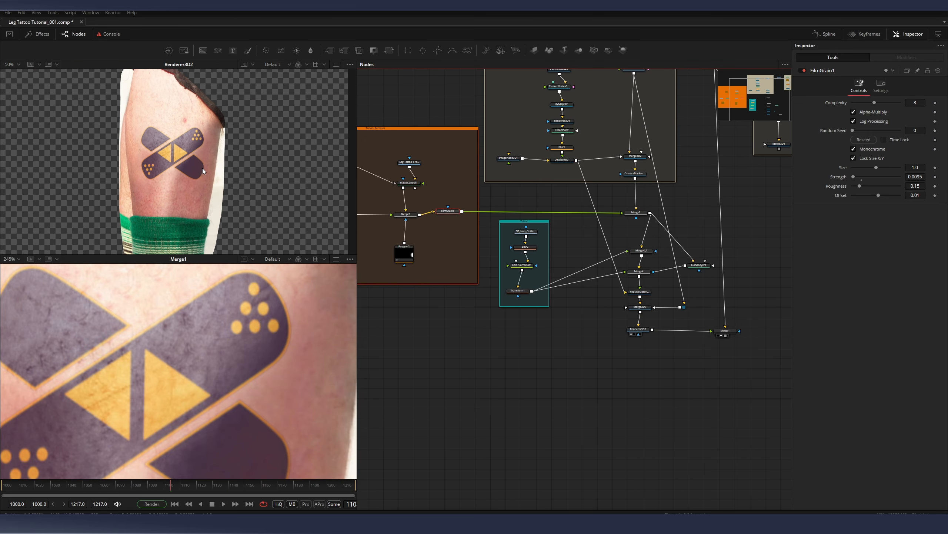
{"action": "key", "text": "space"}
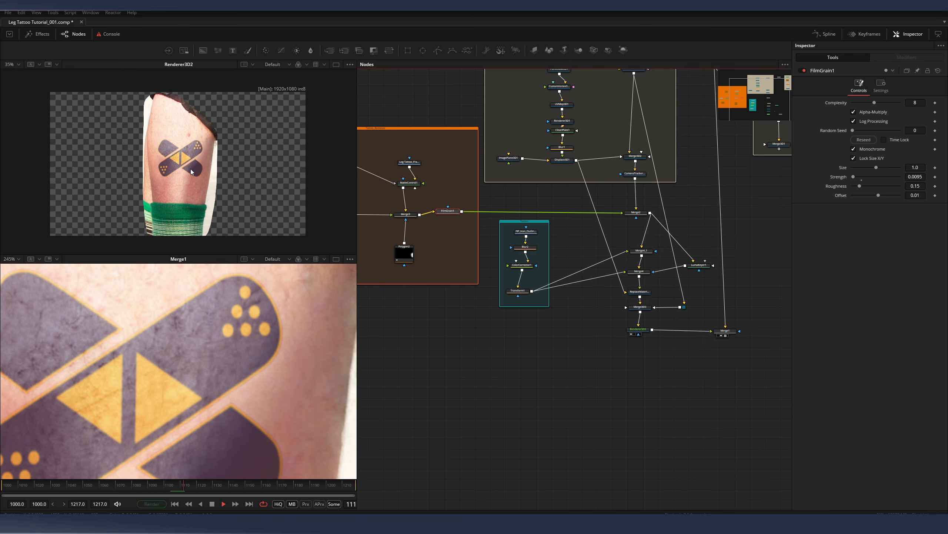
{"action": "key", "text": "space"}
- Move FilmGrain1 out of the Tattoo_Removal group, insert it between Renderer3D2 and Merge1, and view its output
{"action": "left_click_drag", "start_coordinate": [584, 241], "coordinate": [557, 237]}
{"action": "left_click_drag", "start_coordinate": [425, 212], "coordinate": [612, 345]}
{"action": "key", "text": "1"}
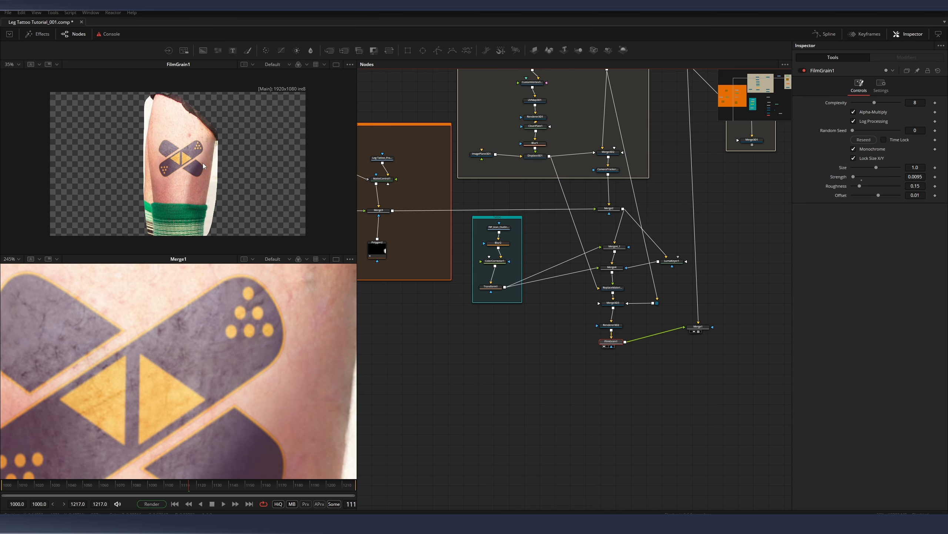
{"action": "scroll", "coordinate": [202, 167], "scroll_direction": "up", "scroll_amount": 2}
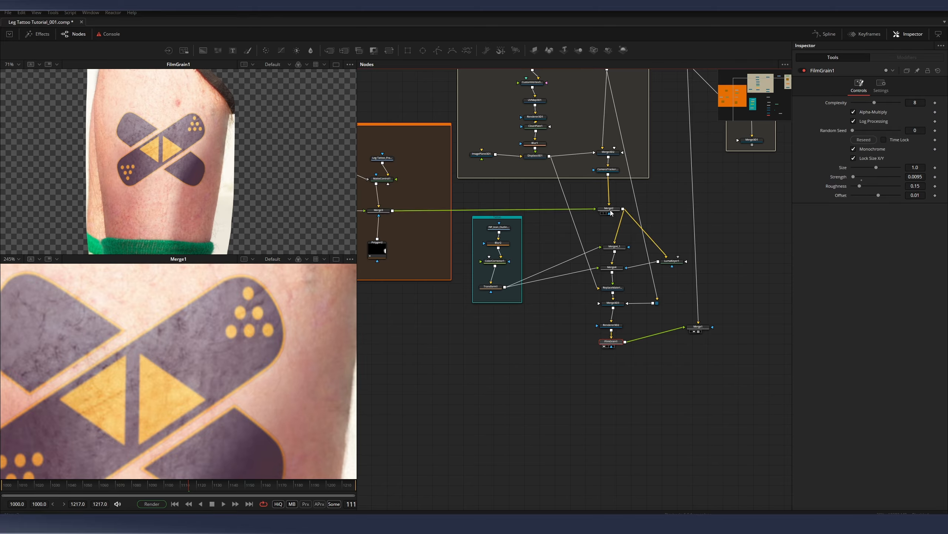
- View the Merge2 result at full frame, then return to the FilmGrain1 output for comparison
{"action": "left_click_drag", "start_coordinate": [609, 210], "coordinate": [517, 194]}
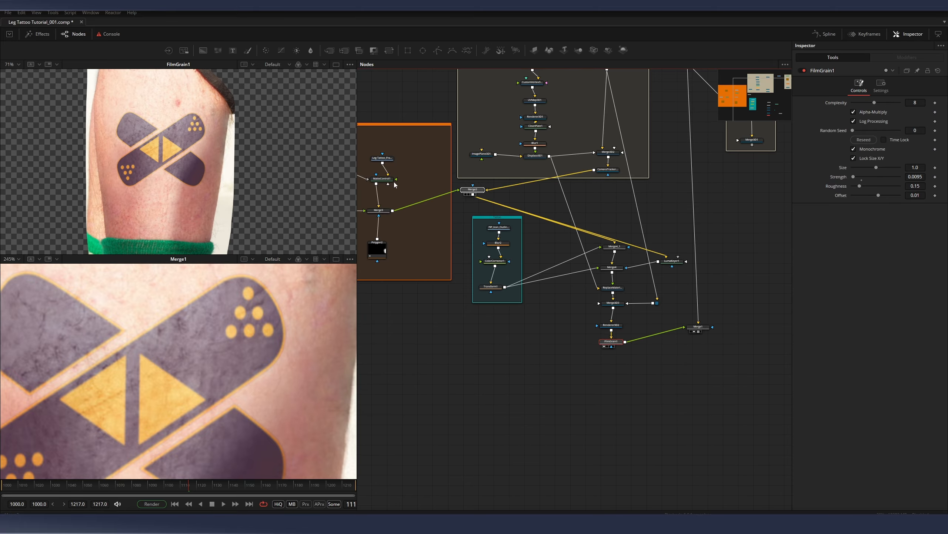
{"action": "left_click_drag", "start_coordinate": [444, 187], "coordinate": [232, 161]}
{"action": "scroll", "coordinate": [232, 161], "scroll_direction": "down", "scroll_amount": 2}
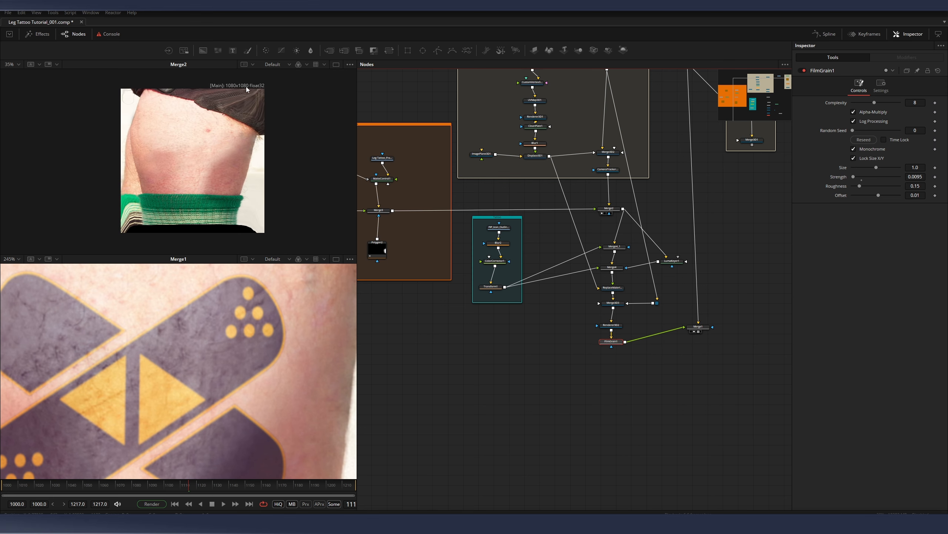
{"action": "key", "text": "1"}
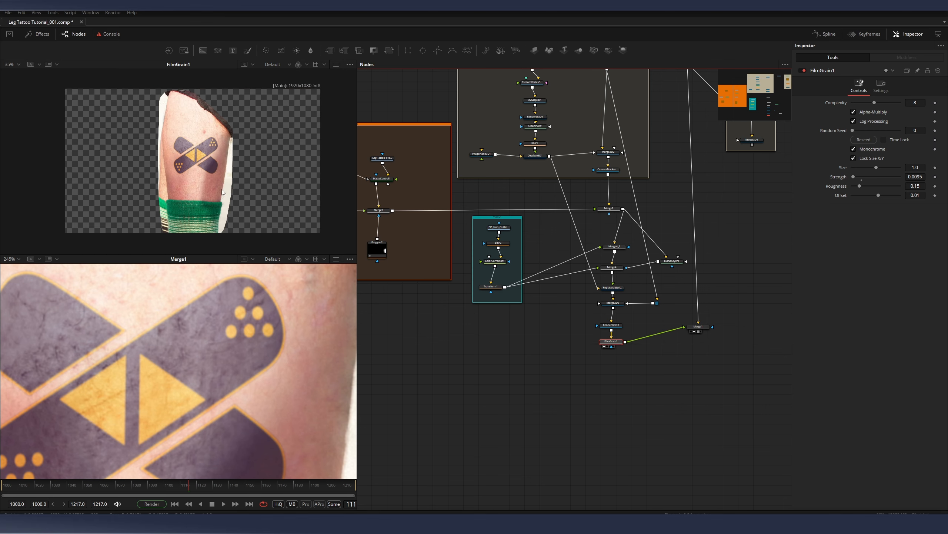
- Play back the Merge1 composite with the tattoo enlarged to inspect the grain, and select FilmGrain1
{"action": "scroll", "coordinate": [590, 334], "scroll_direction": "up", "scroll_amount": 4}
{"action": "left_click_drag", "start_coordinate": [763, 319], "coordinate": [513, 291]}
{"action": "key", "text": "space"}
{"action": "key", "text": "space"}
{"action": "left_click_drag", "start_coordinate": [412, 311], "coordinate": [483, 310]}
{"action": "left_click", "coordinate": [426, 302]}
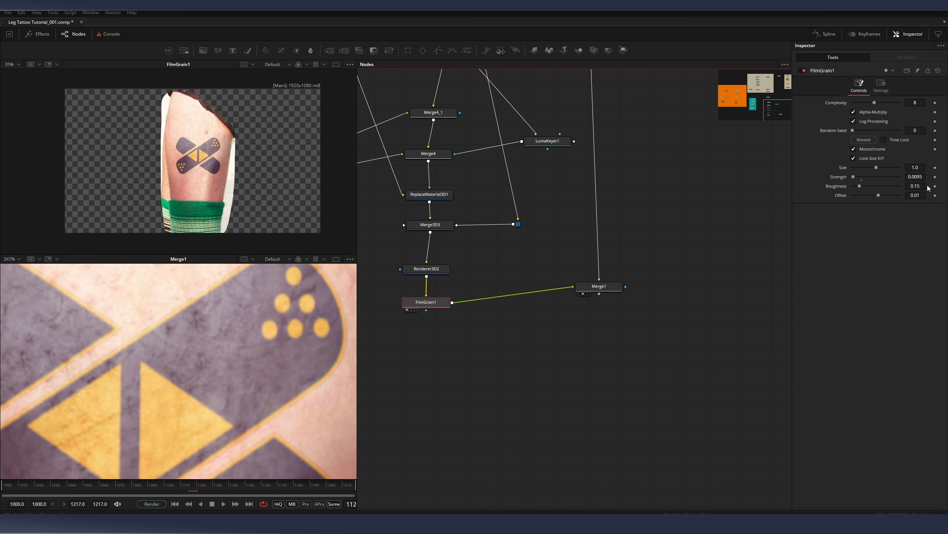
- Try a stronger grain on FilmGrain1, settle its strength at 0.0097 and play back the wider composite
{"action": "left_click_drag", "start_coordinate": [912, 177], "coordinate": [923, 177]}
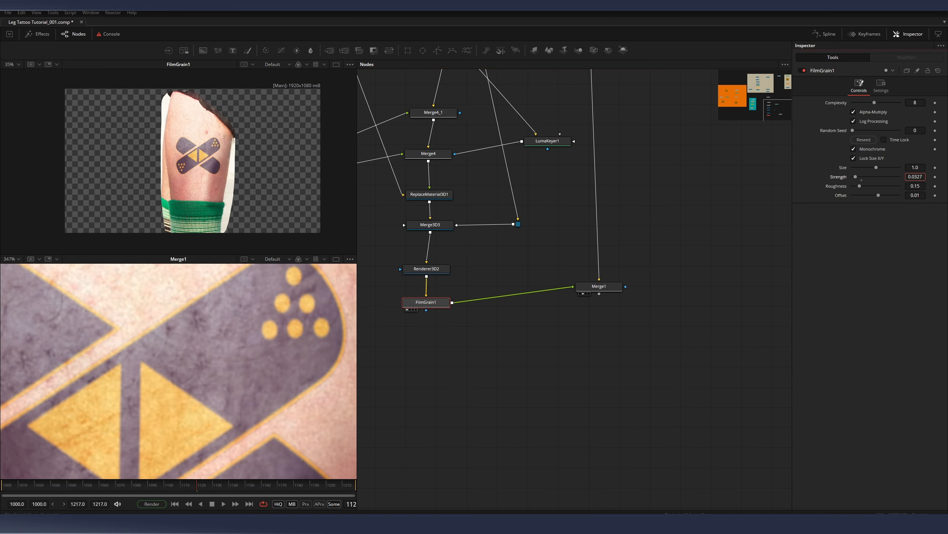
{"action": "key", "text": "space"}
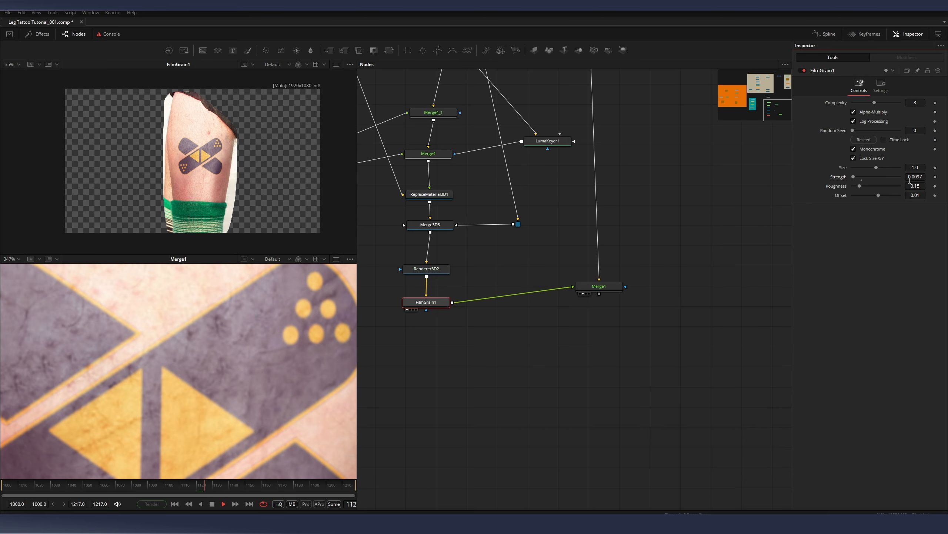
{"action": "scroll", "coordinate": [238, 314], "scroll_direction": "down", "scroll_amount": 2}
{"action": "scroll", "coordinate": [237, 313], "scroll_direction": "down", "scroll_amount": 1}
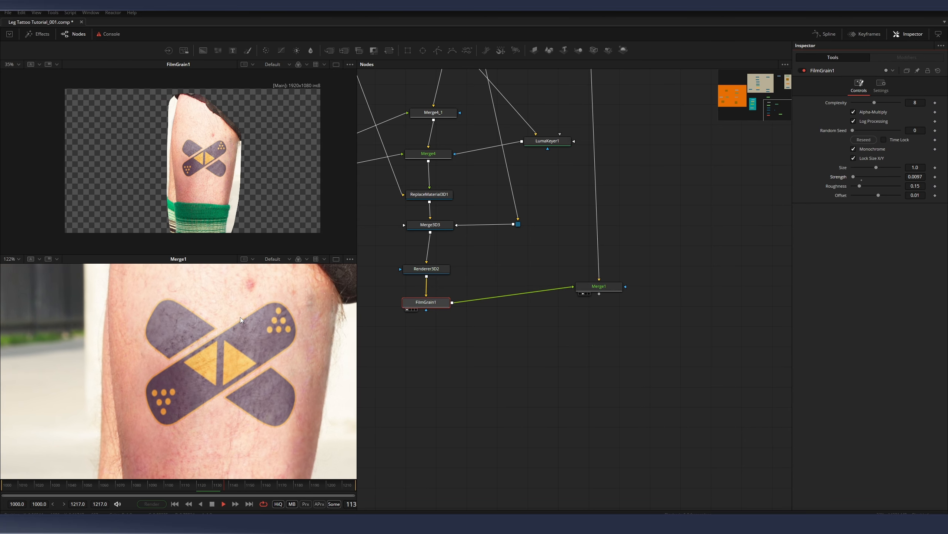
{"action": "scroll", "coordinate": [292, 339], "scroll_direction": "down", "scroll_amount": 2}
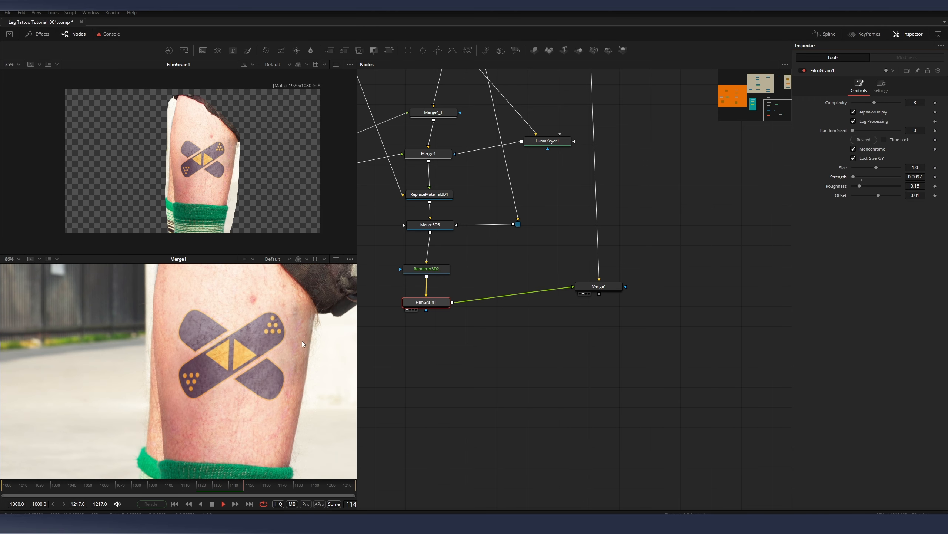
- Stop playback, line up Merge1 with FilmGrain1 and add a Saver node after Merge1
{"action": "left_click_drag", "start_coordinate": [602, 290], "coordinate": [597, 308]}
{"action": "key", "text": "space"}
{"action": "key", "text": "ctrl+space"}
{"action": "type", "text": "saver"}
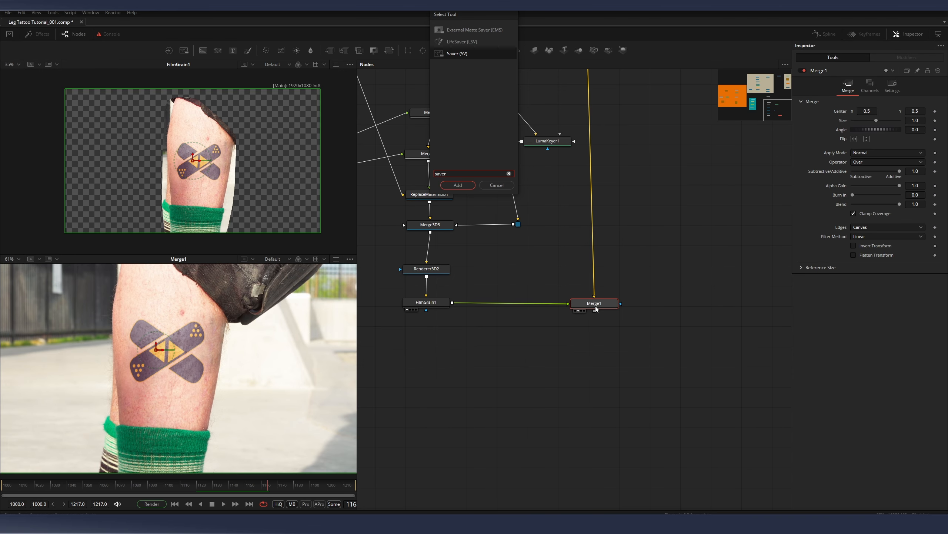
{"action": "key", "text": "Return"}
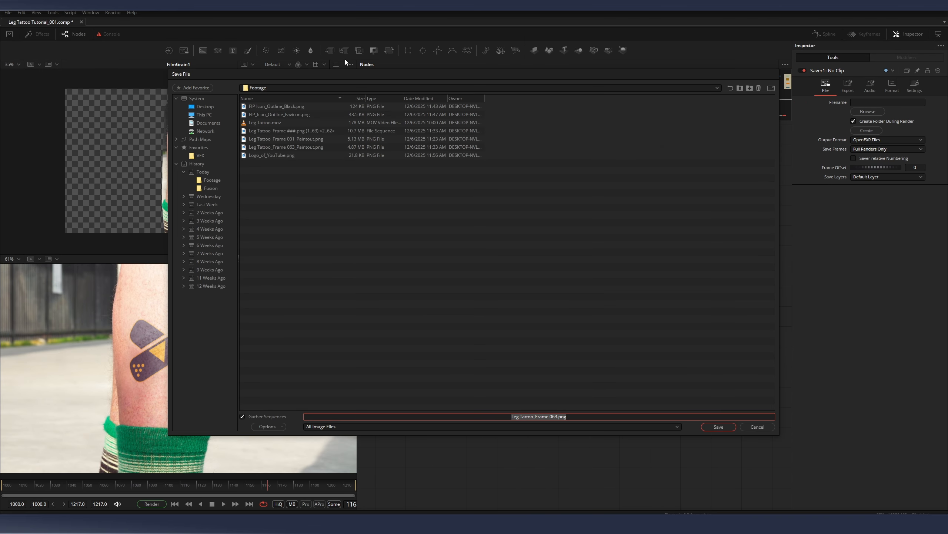
- Name the Saver's output file Tattoo Replacement-Comp_mov and save it in the Footage folder
{"action": "left_click", "coordinate": [589, 416]}
{"action": "key", "text": "BackSpace"}
{"action": "key", "text": "BackSpace"}
{"action": "type", "text": "m"}
{"action": "key", "text": "BackSpace"}
{"action": "key", "text": "BackSpace"}
{"action": "key", "text": "ctrl+a"}
{"action": "type", "text": "Tattoo Replacement-Comp_mov"}
{"action": "left_click", "coordinate": [719, 427]}
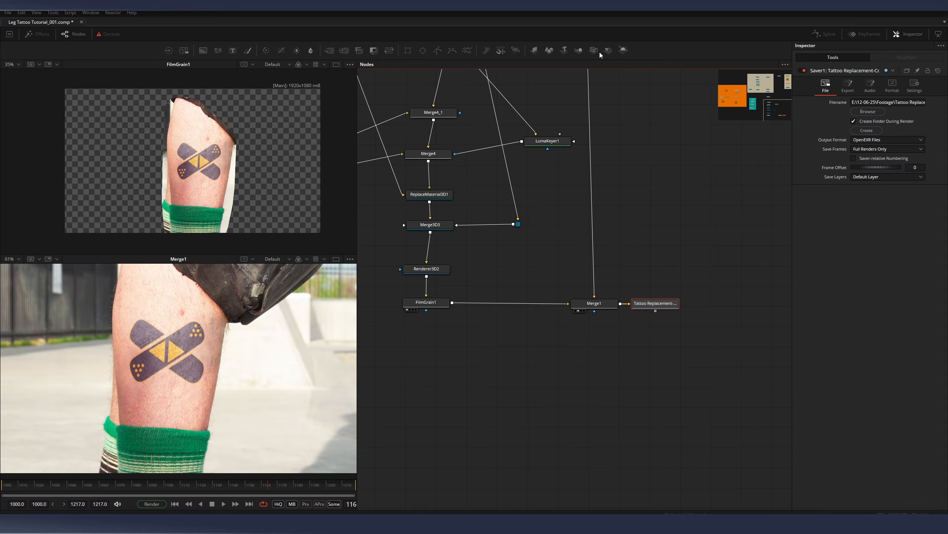
- Check the Saver's format settings and change its output file name to Tattoo Replacement-Comp.mov
{"action": "left_click", "coordinate": [893, 85]}
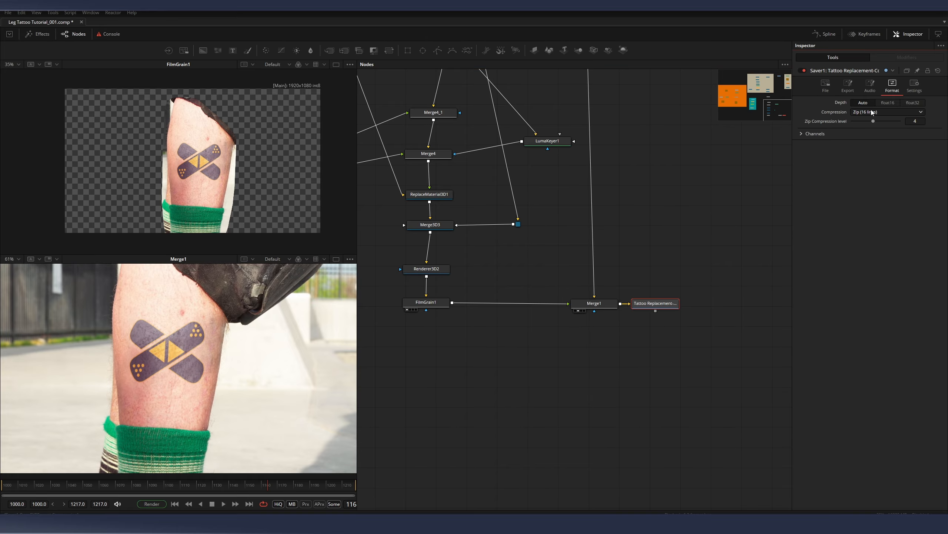
{"action": "left_click", "coordinate": [825, 89]}
{"action": "left_click", "coordinate": [867, 112]}
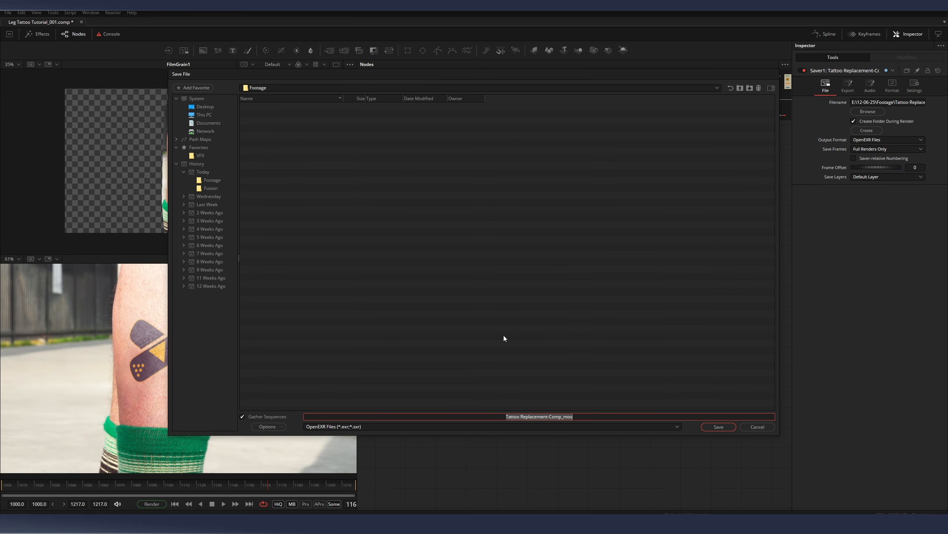
{"action": "left_click", "coordinate": [590, 416]}
{"action": "key", "text": "BackSpace"}
{"action": "key", "text": "BackSpace"}
{"action": "key", "text": "BackSpace"}
{"action": "key", "text": "BackSpace"}
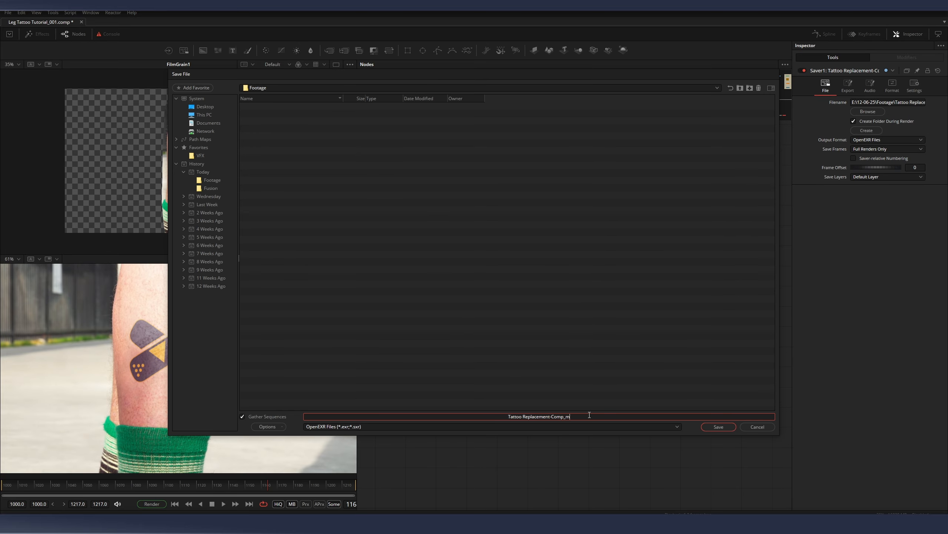
{"action": "type", "text": ".mov"}
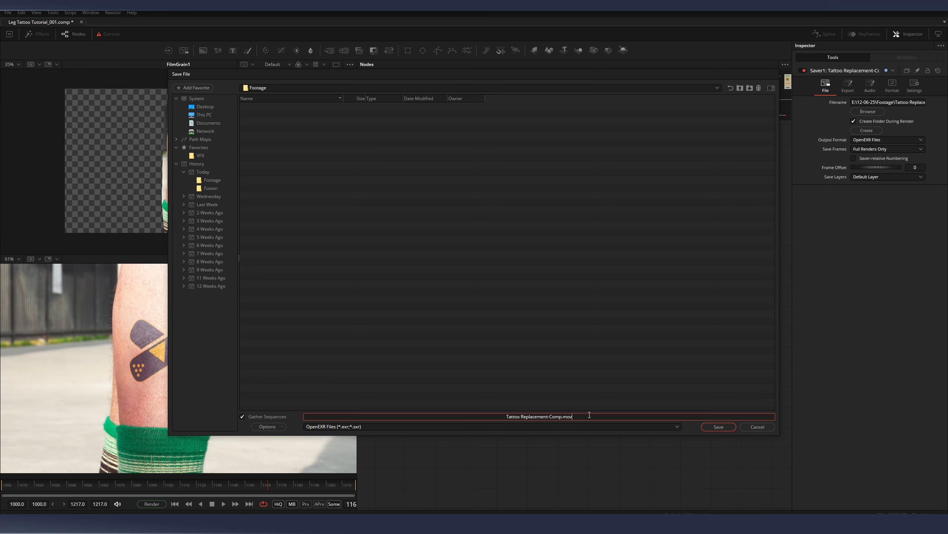